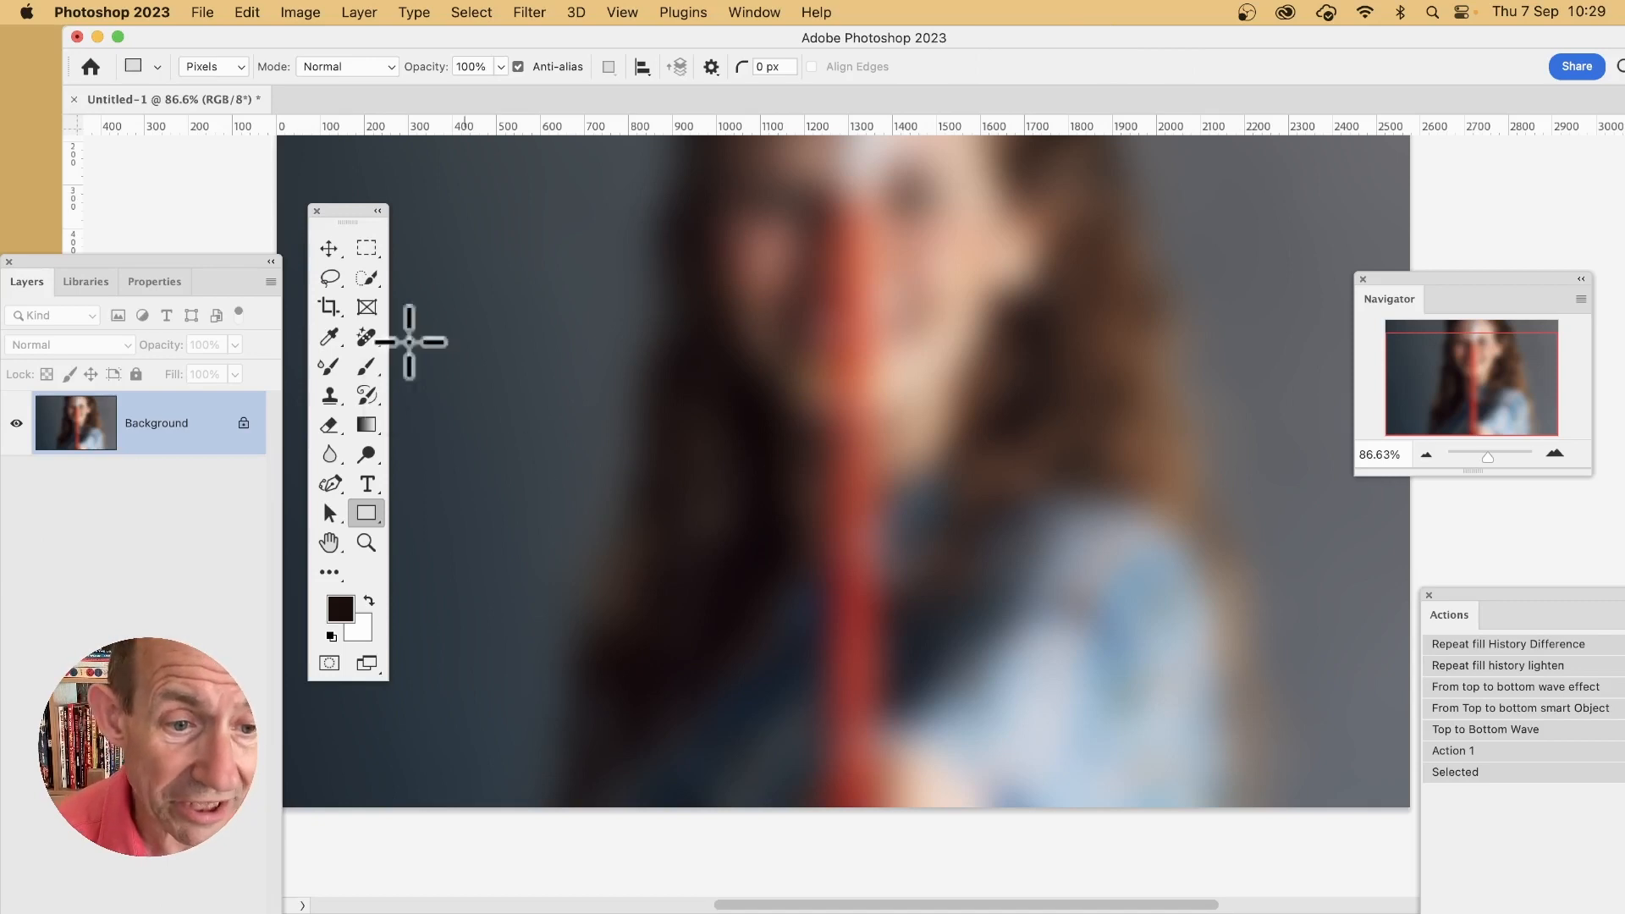
Step: Try drawing a dark filled rectangle over the portrait with the Rectangle Tool in Pixels mode, and undo it
click(366, 514)
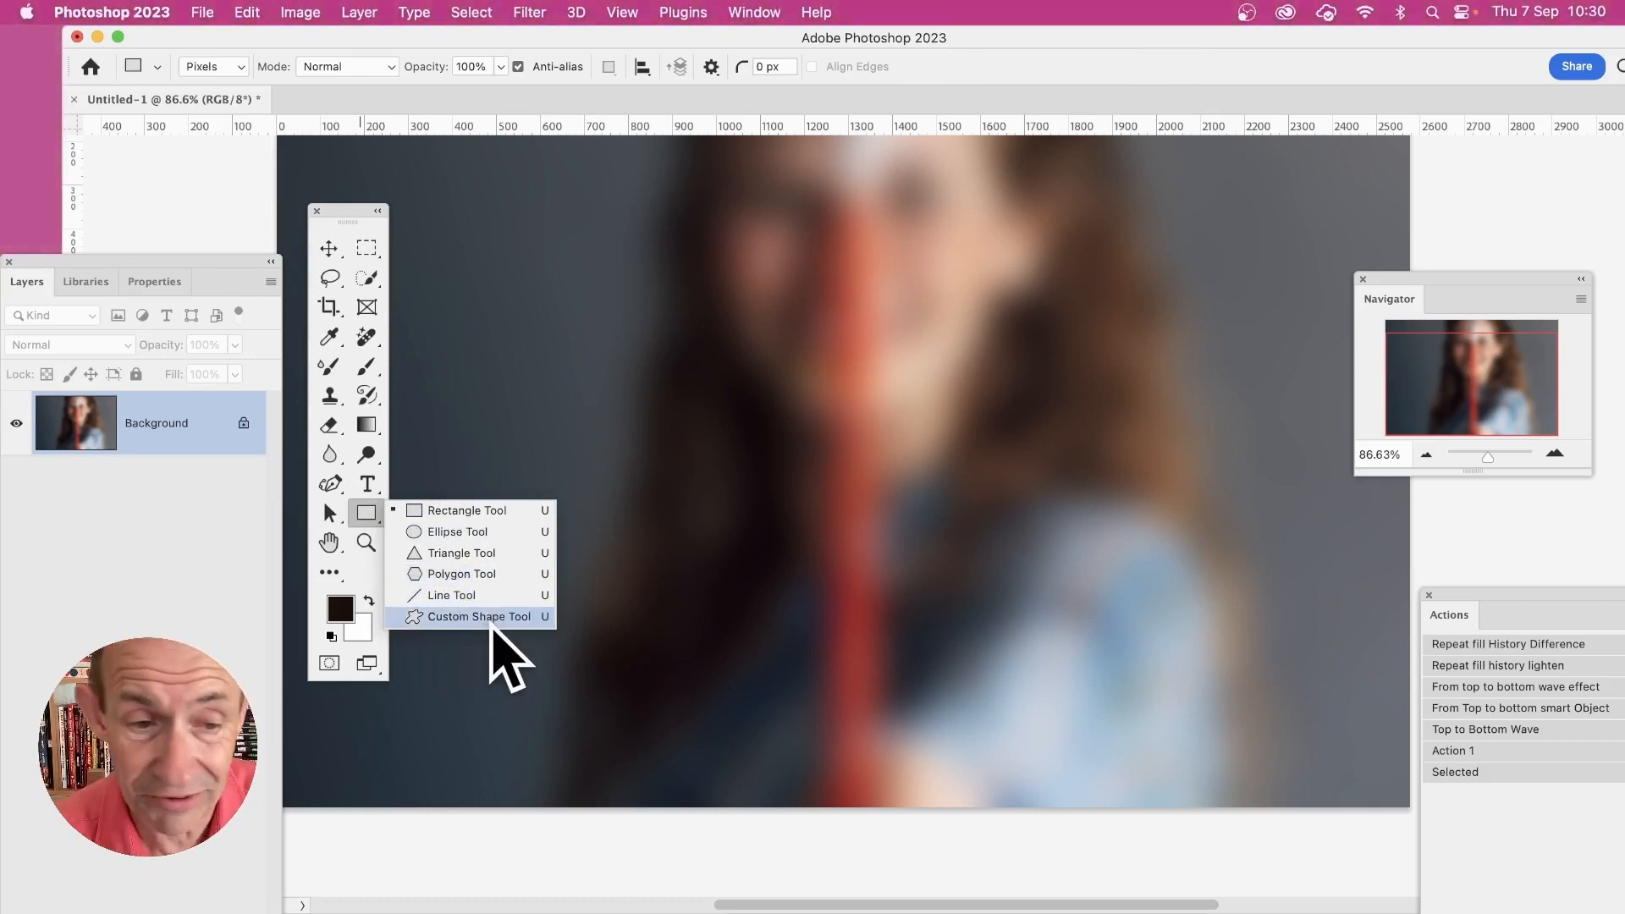
click(479, 512)
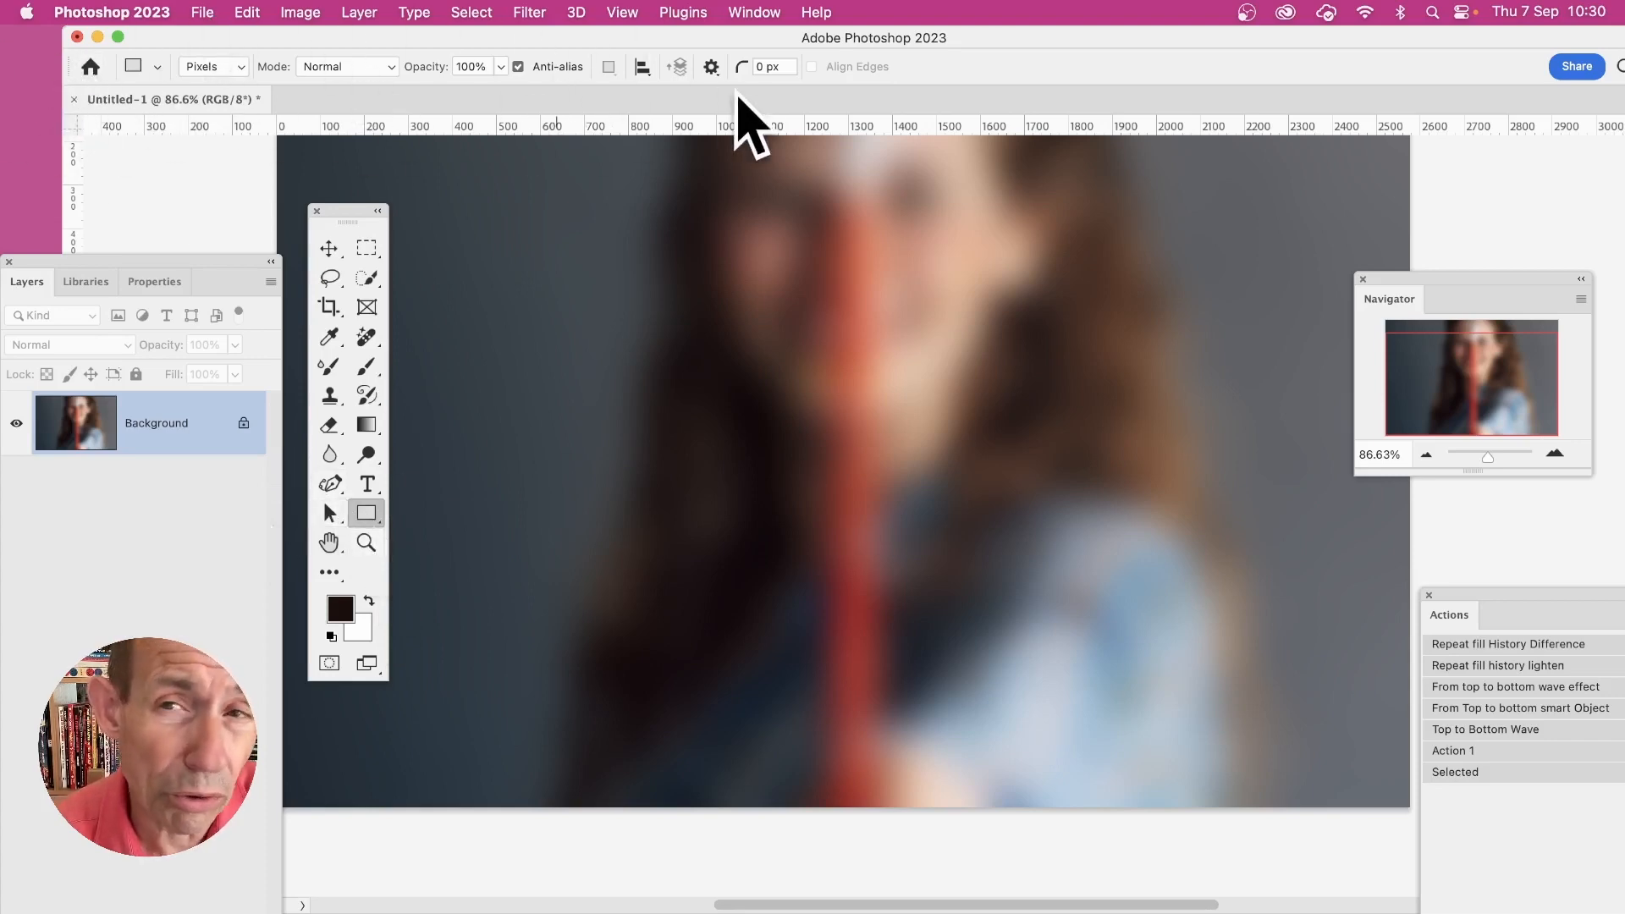
click(215, 69)
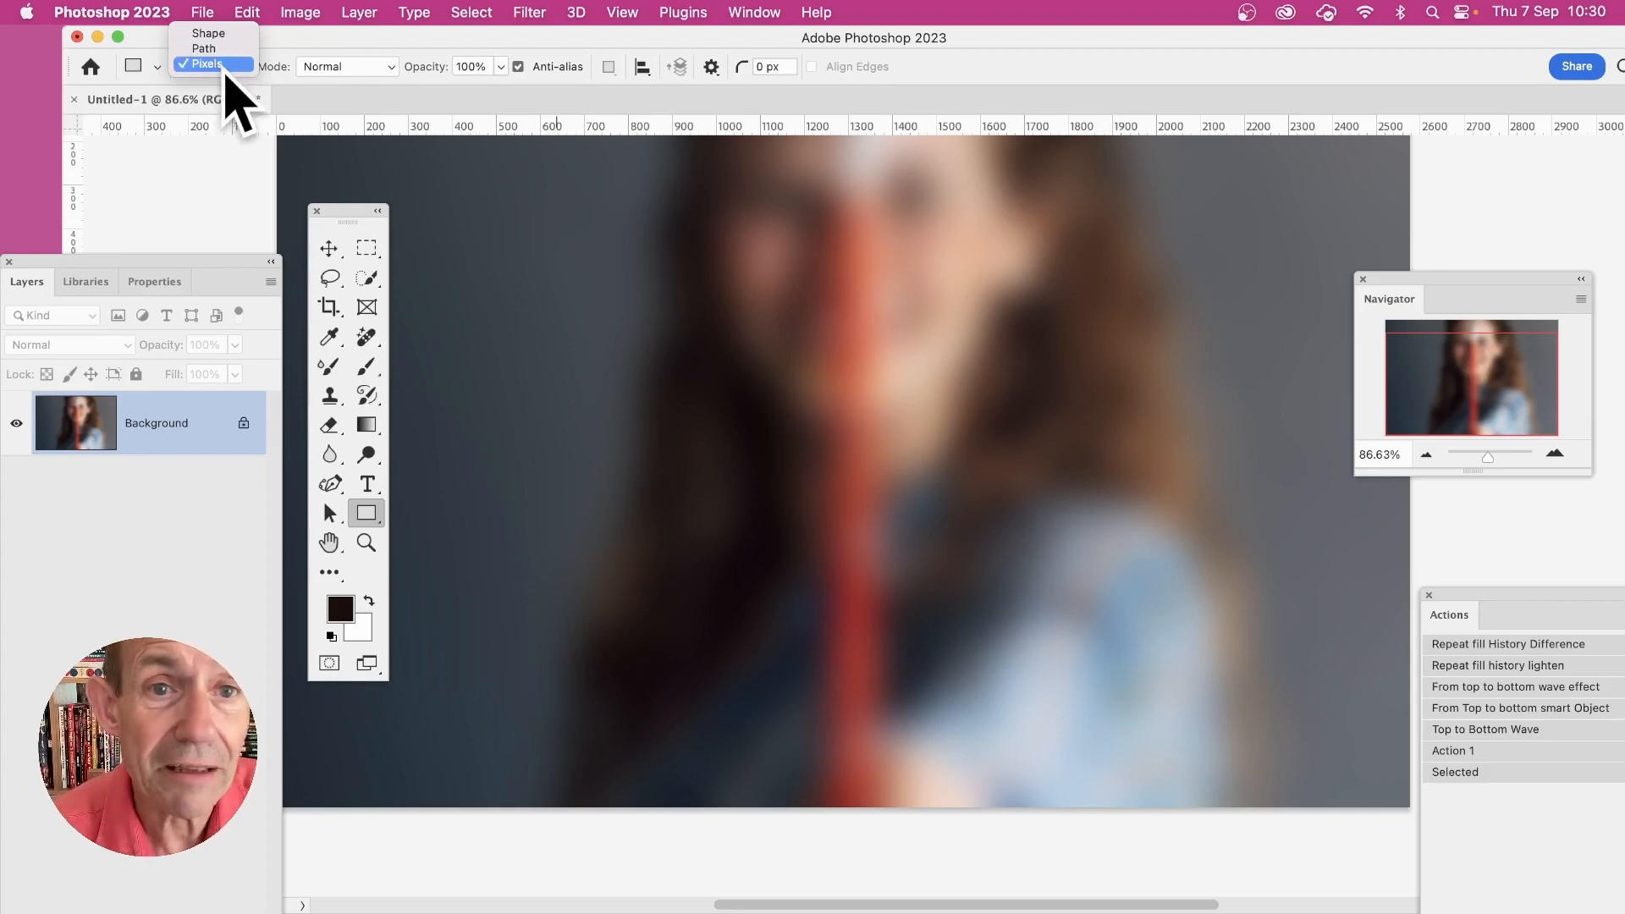
click(223, 66)
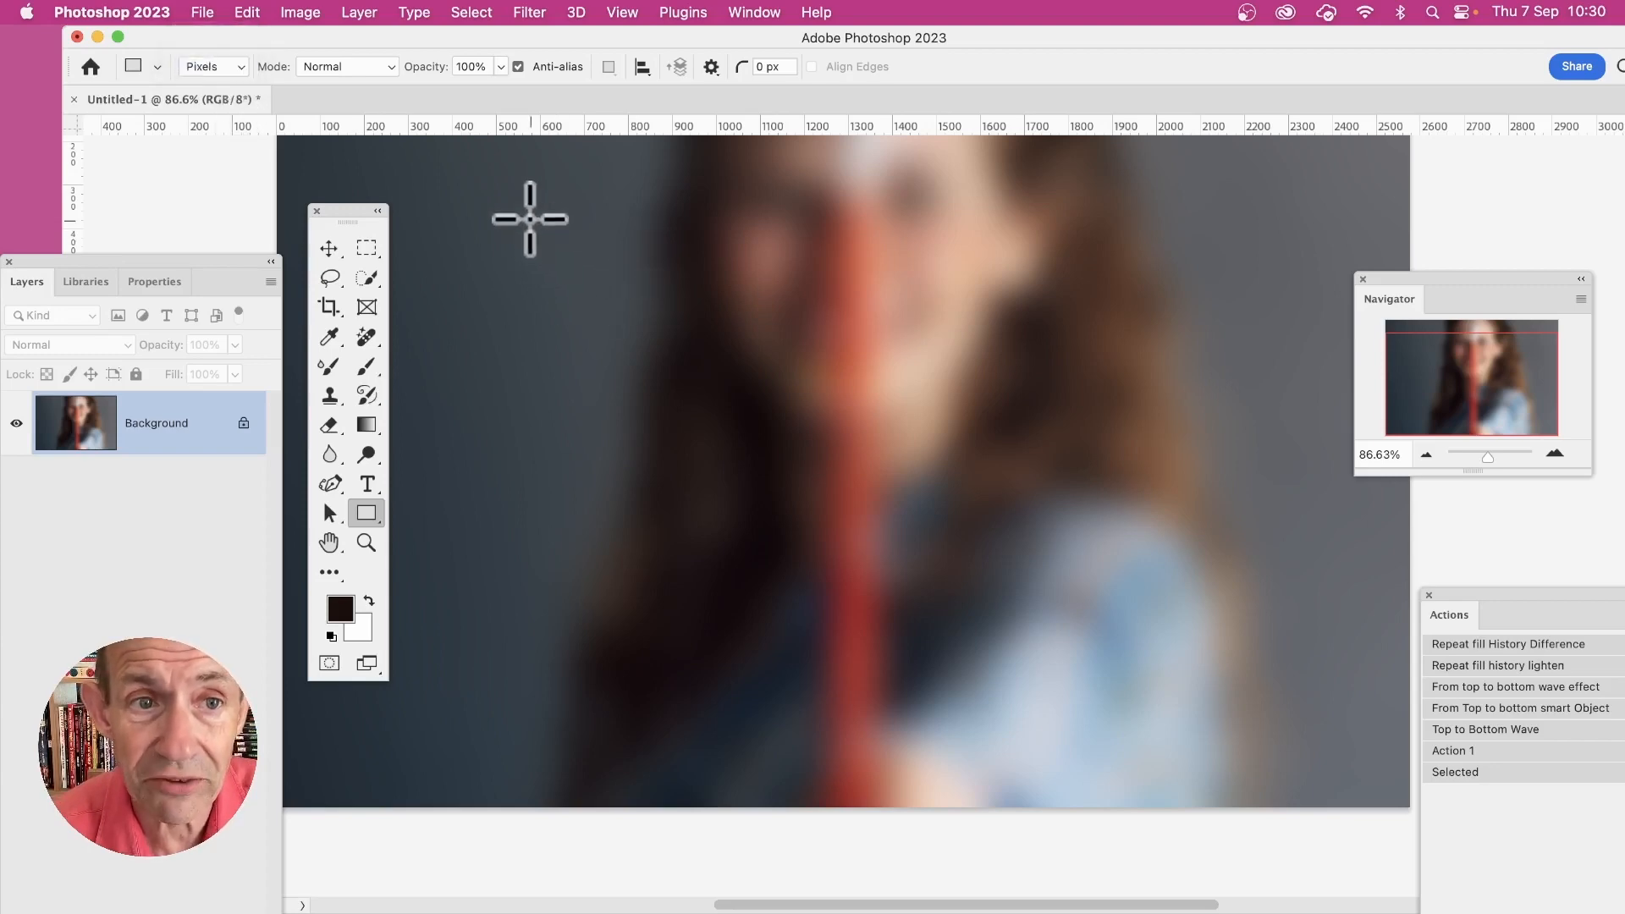
drag(518, 206, 1003, 606)
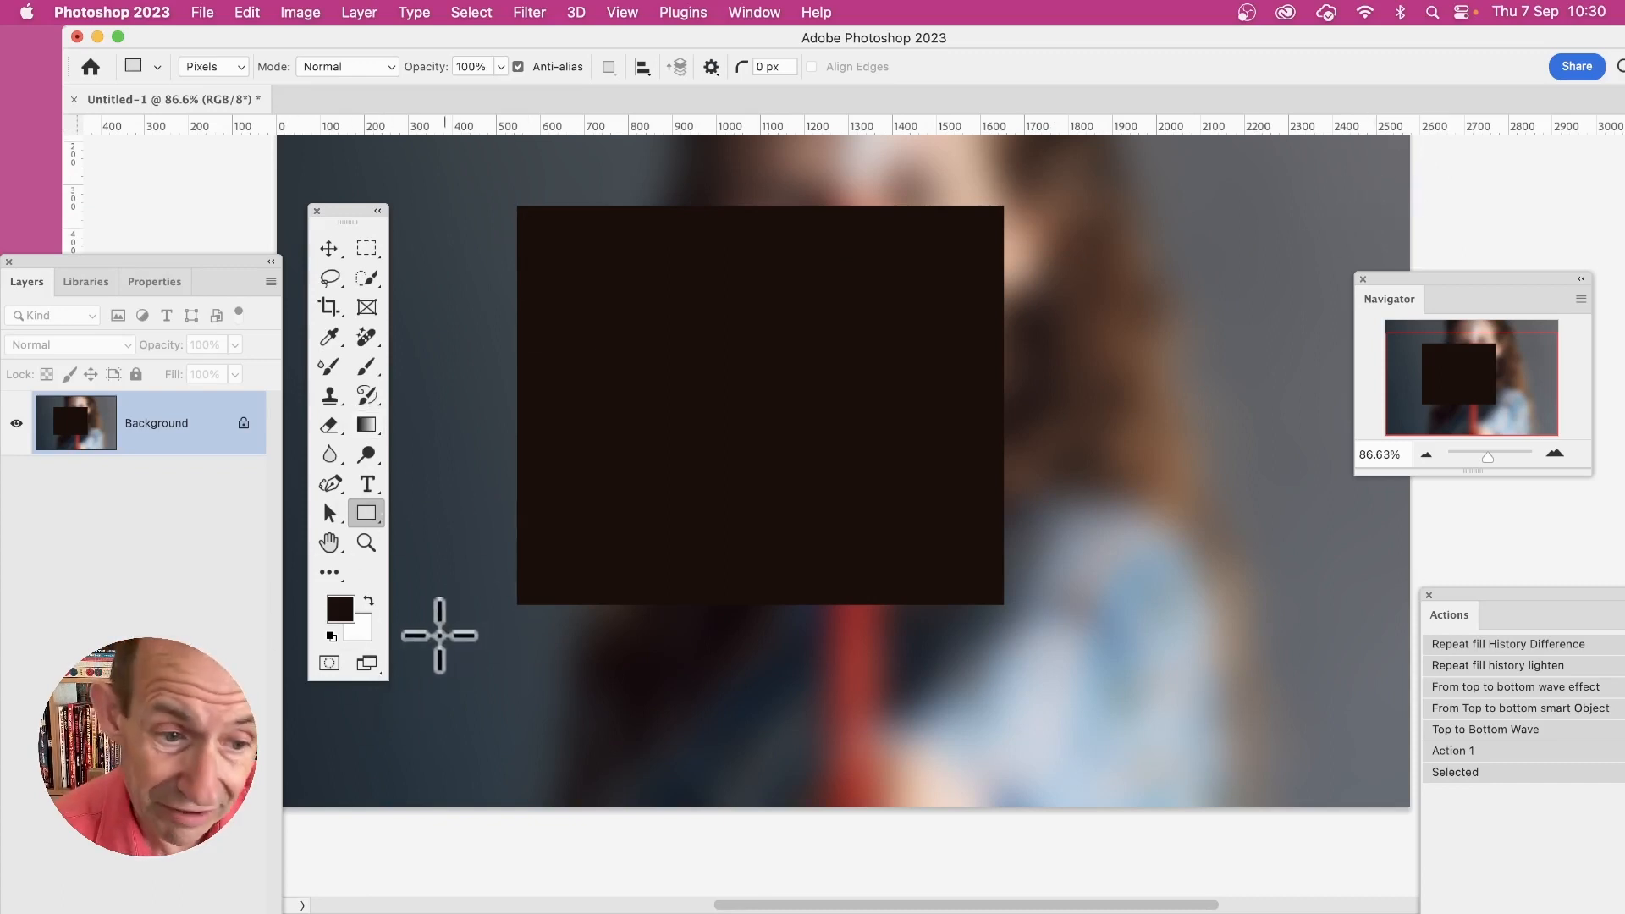
key(super+z)
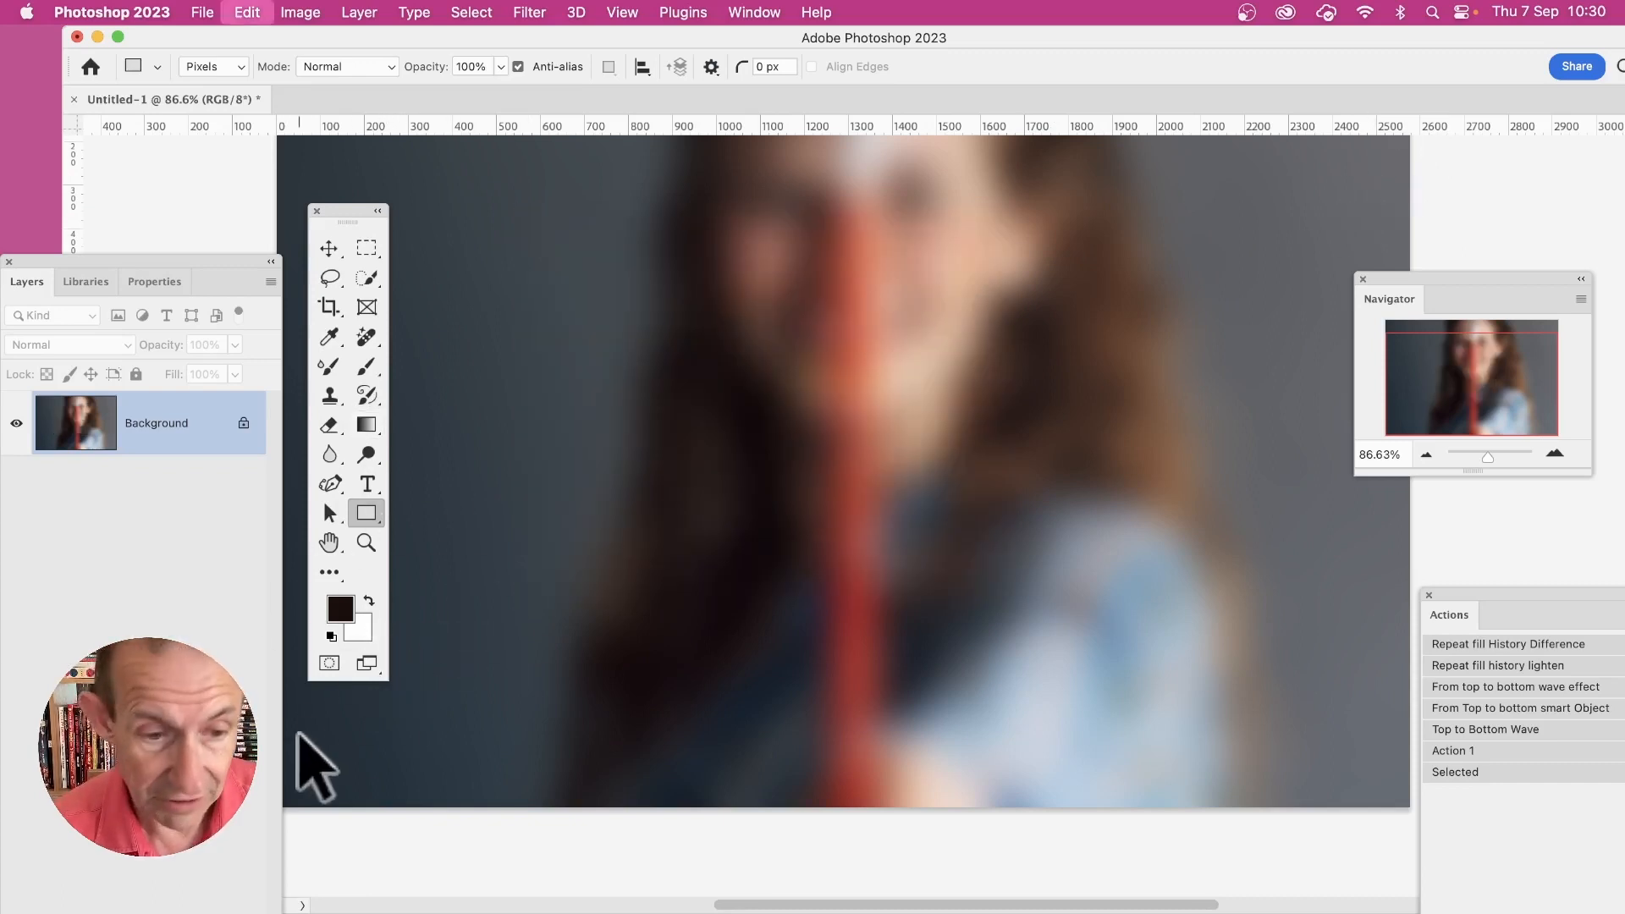
Step: Set the foreground color to a bright light orange and return to the Rectangle Tool
click(342, 609)
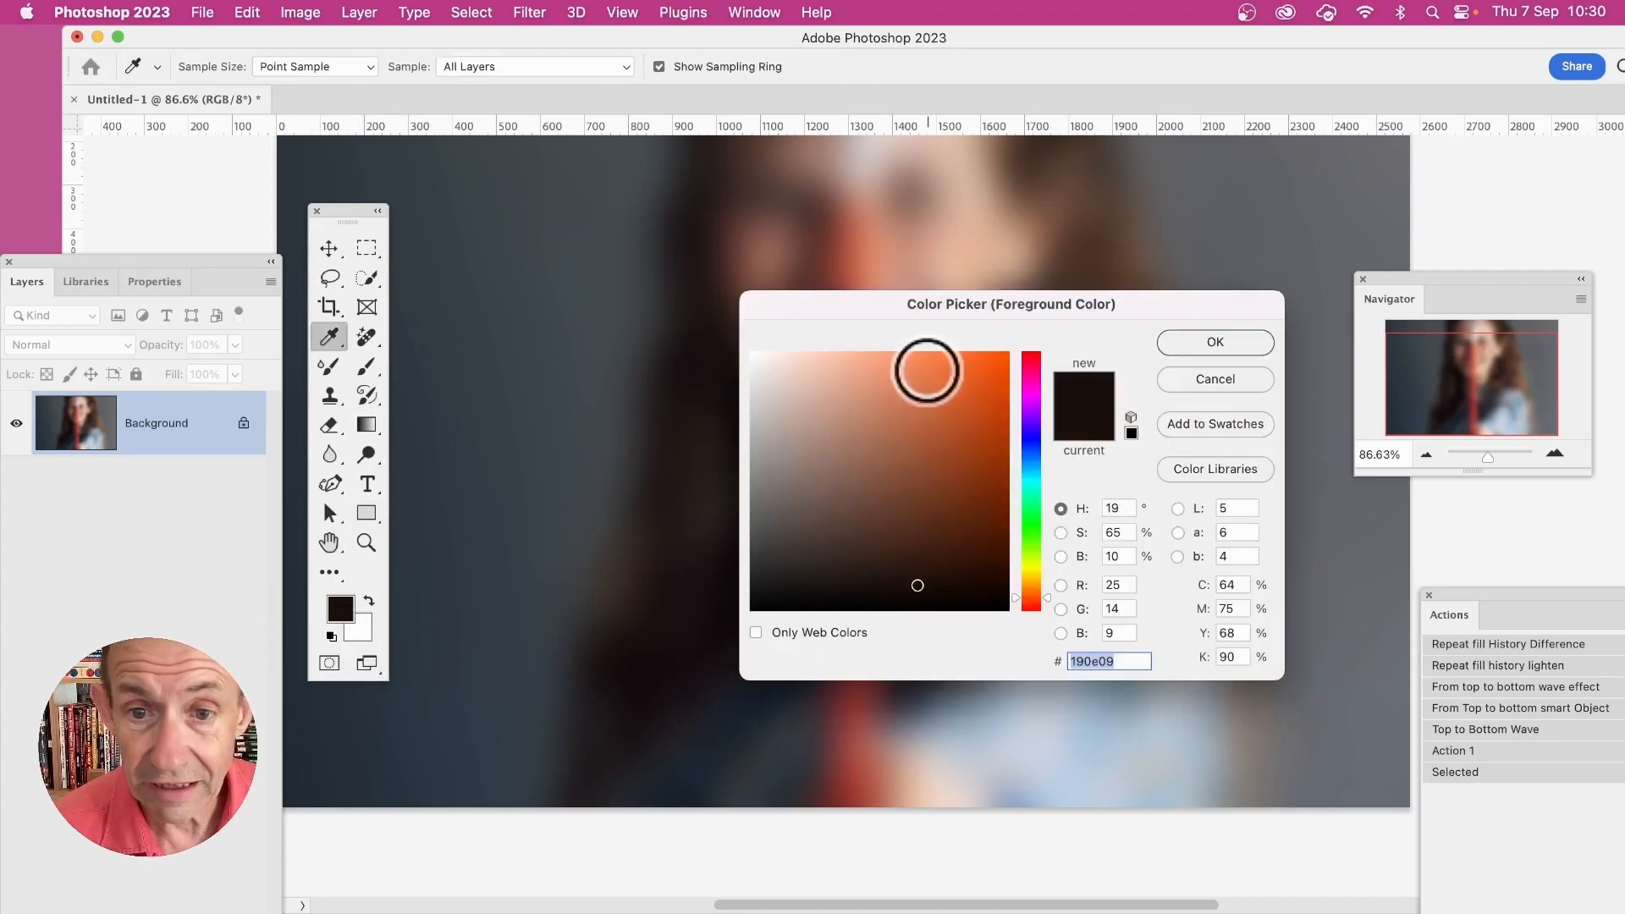
click(923, 353)
click(1212, 342)
key(u)
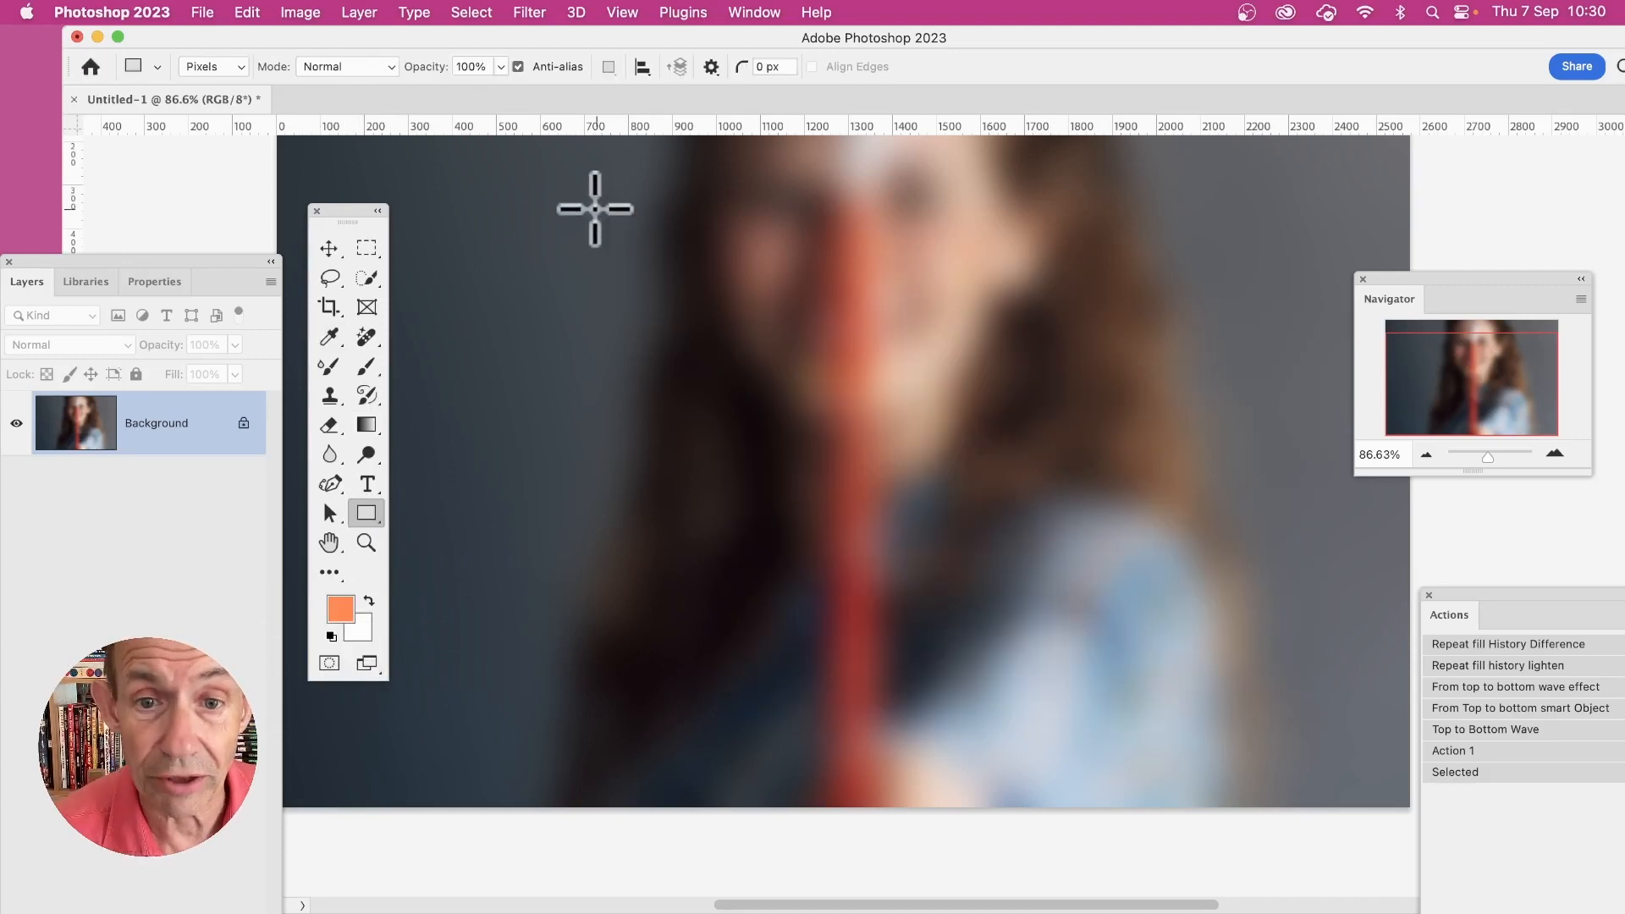
Step: Draw an orange pixel rectangle over the portrait, check which layer commands are available for it, and undo the rectangle
drag(594, 207, 1091, 604)
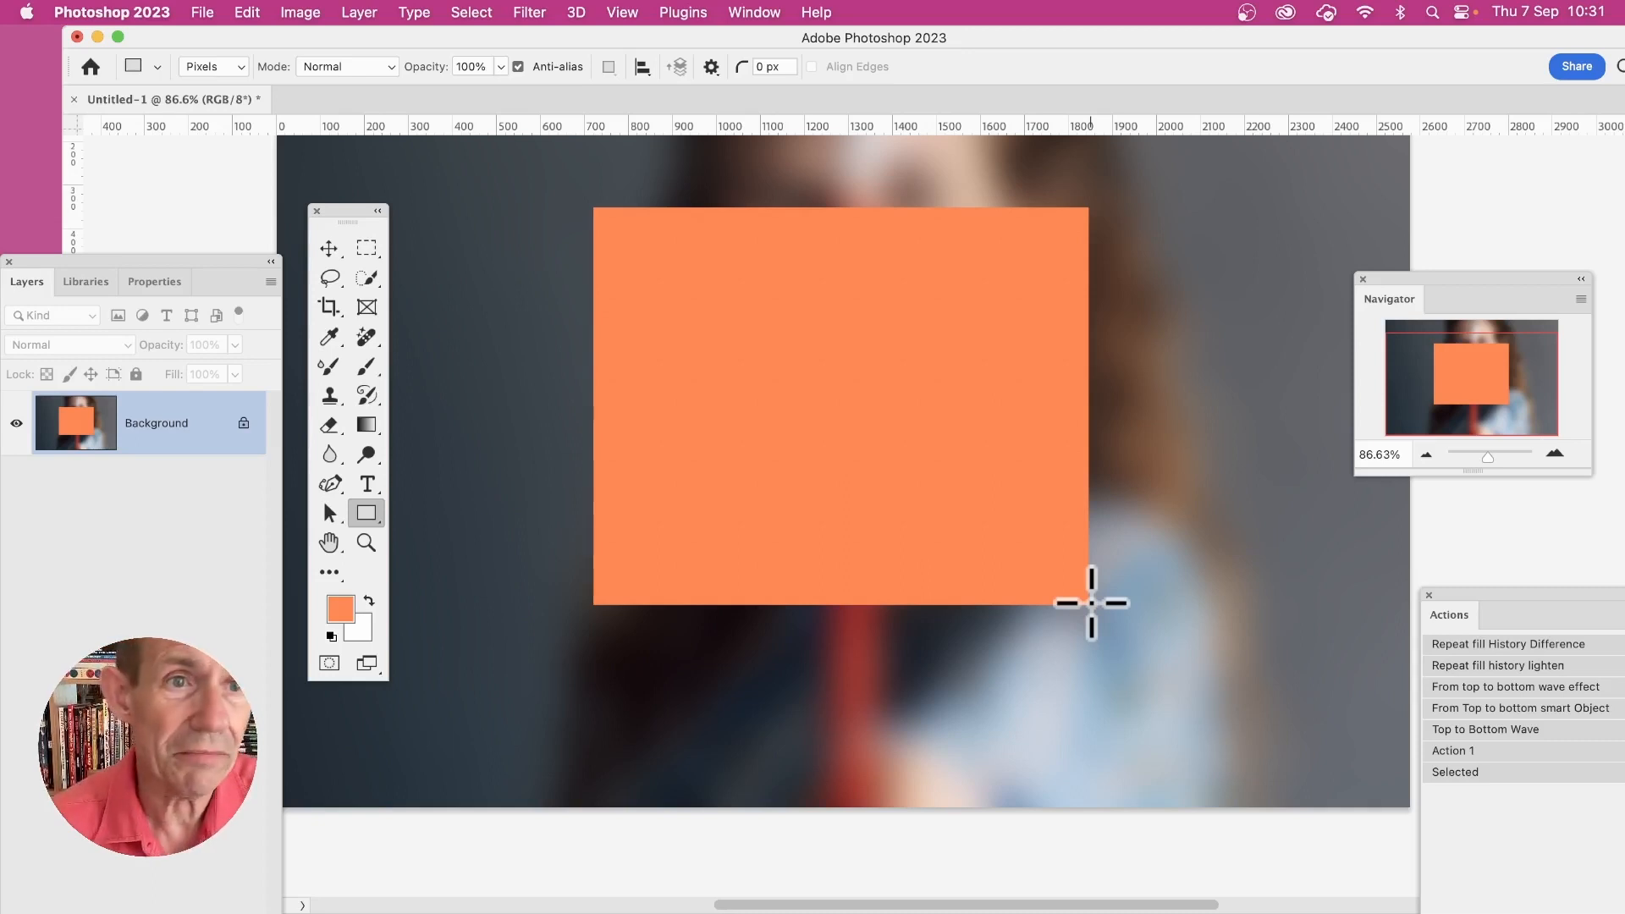
click(366, 12)
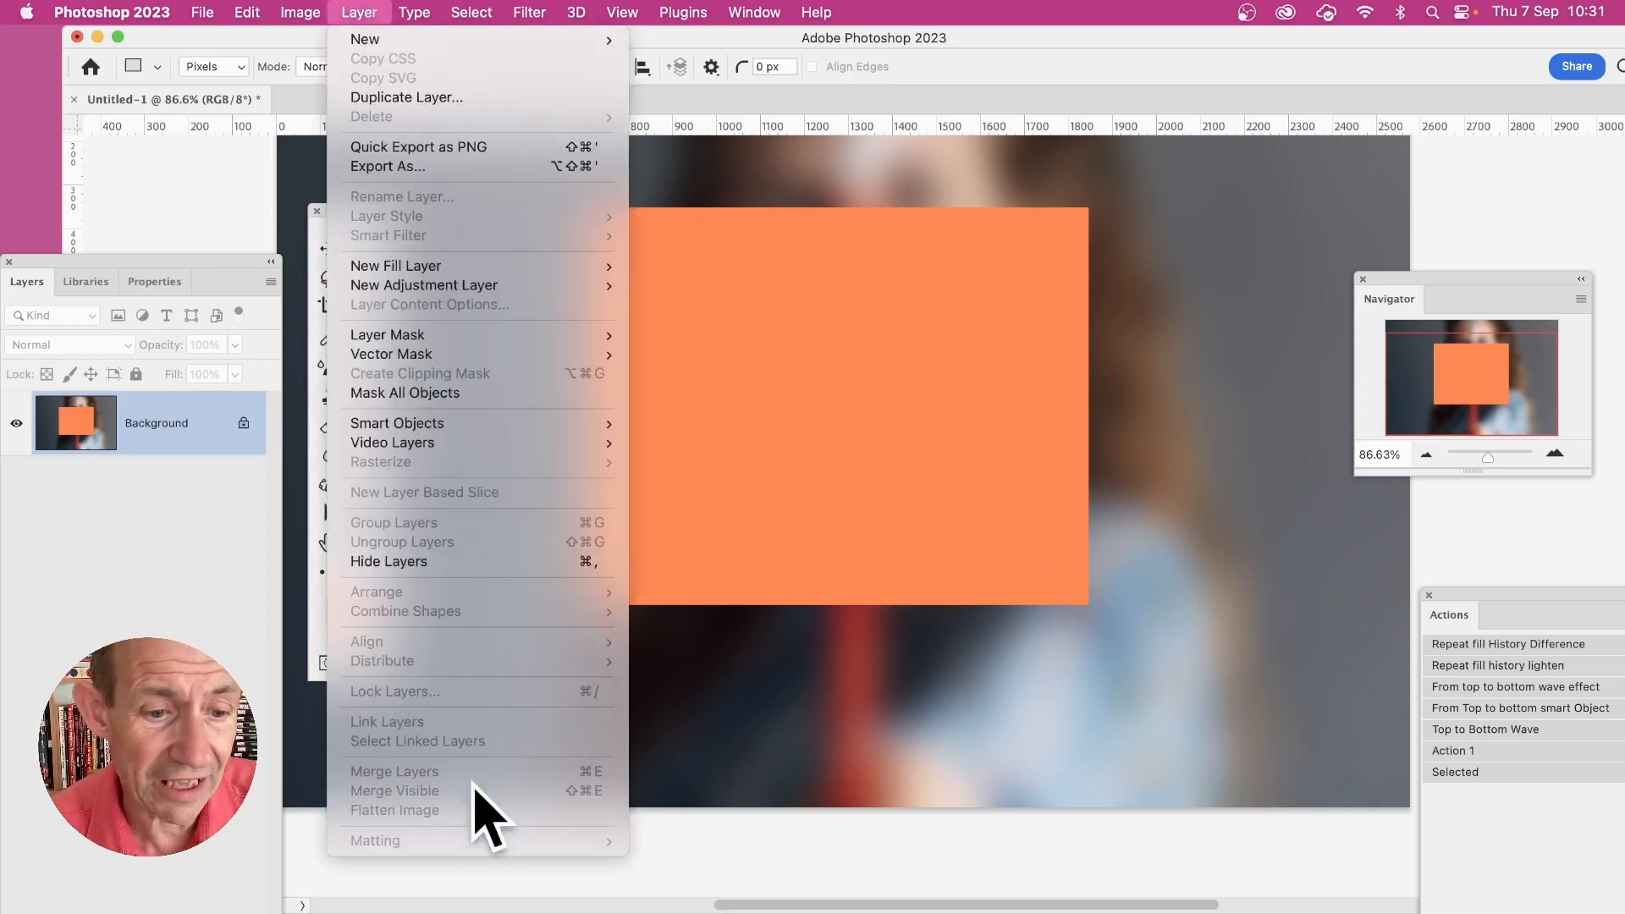
click(1151, 766)
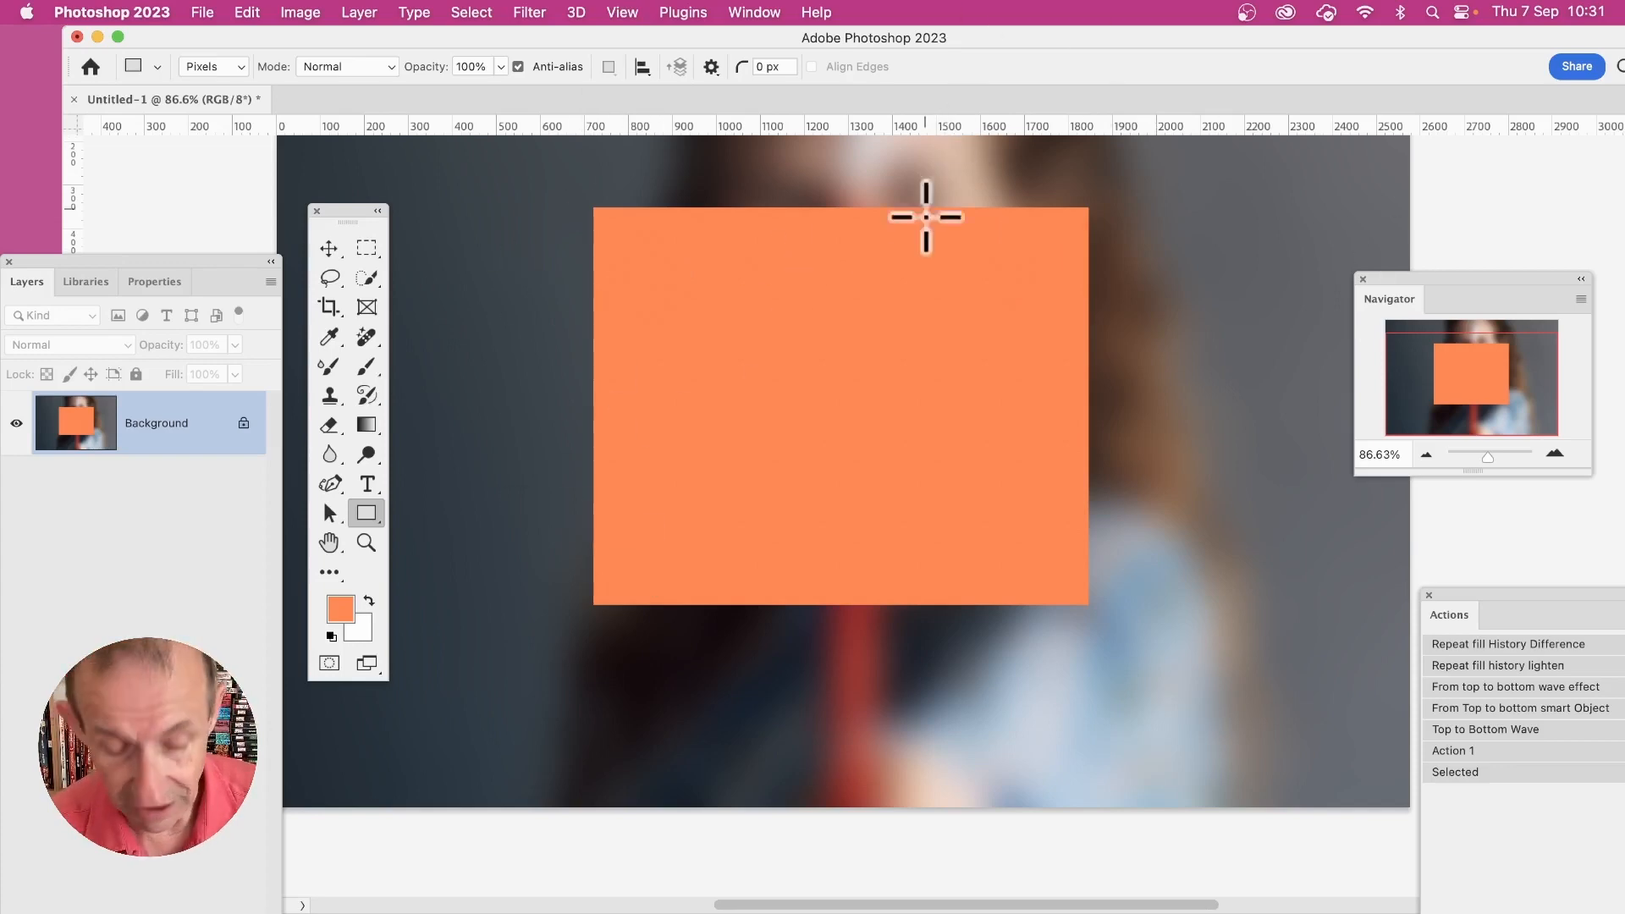
key(super+z)
Step: Redo the orange rectangle on the background layer and undo it again
click(251, 12)
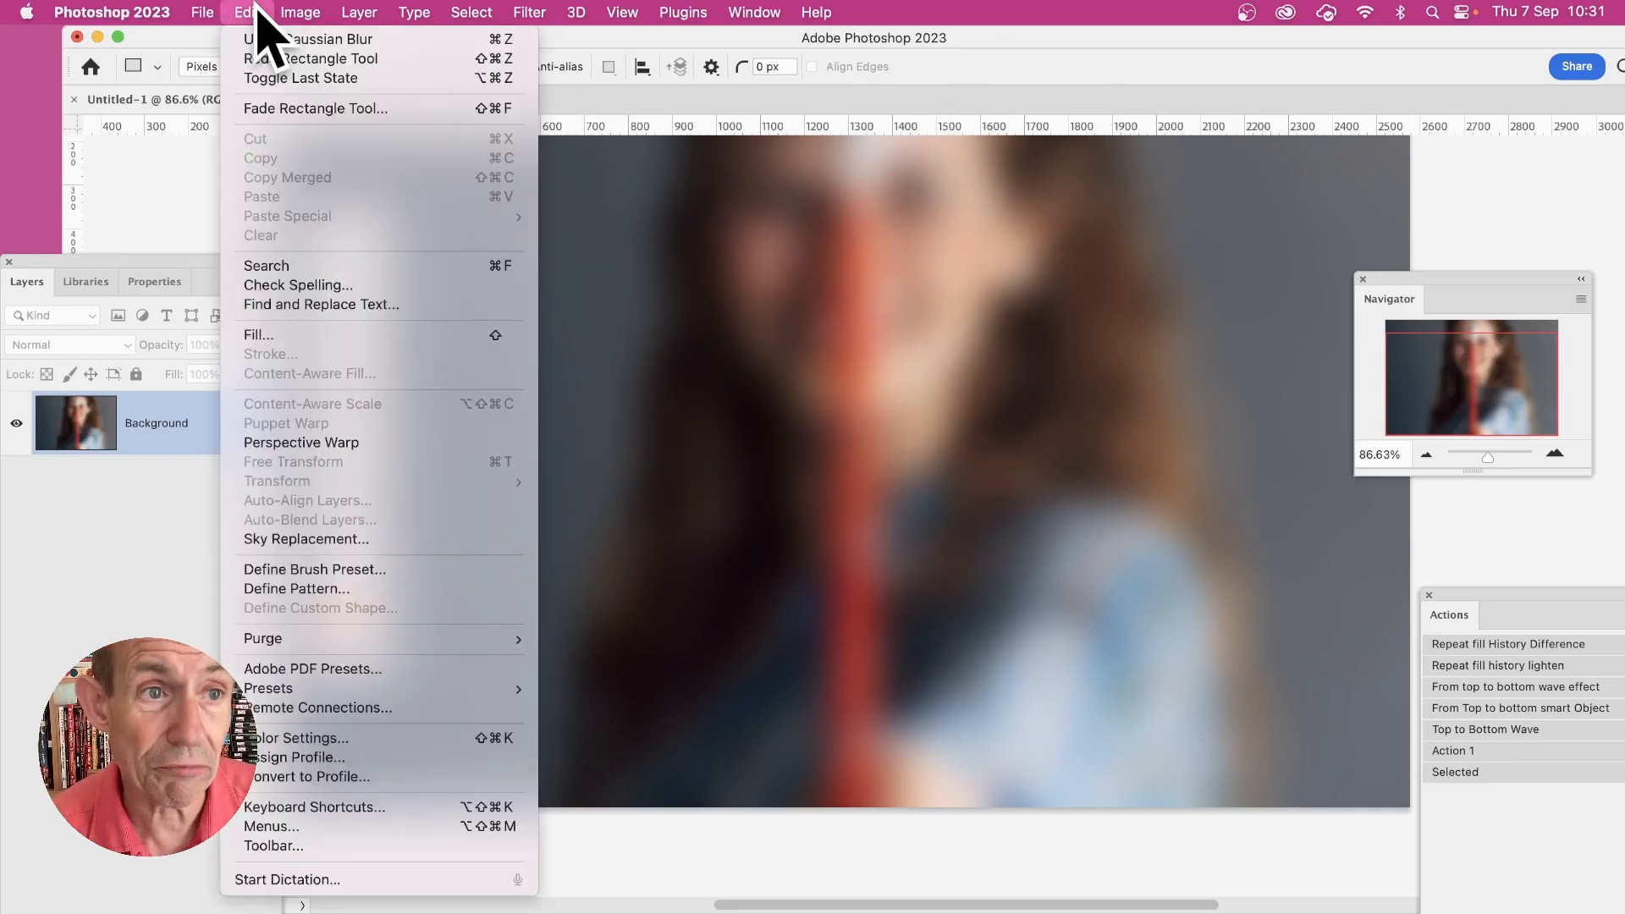
click(758, 268)
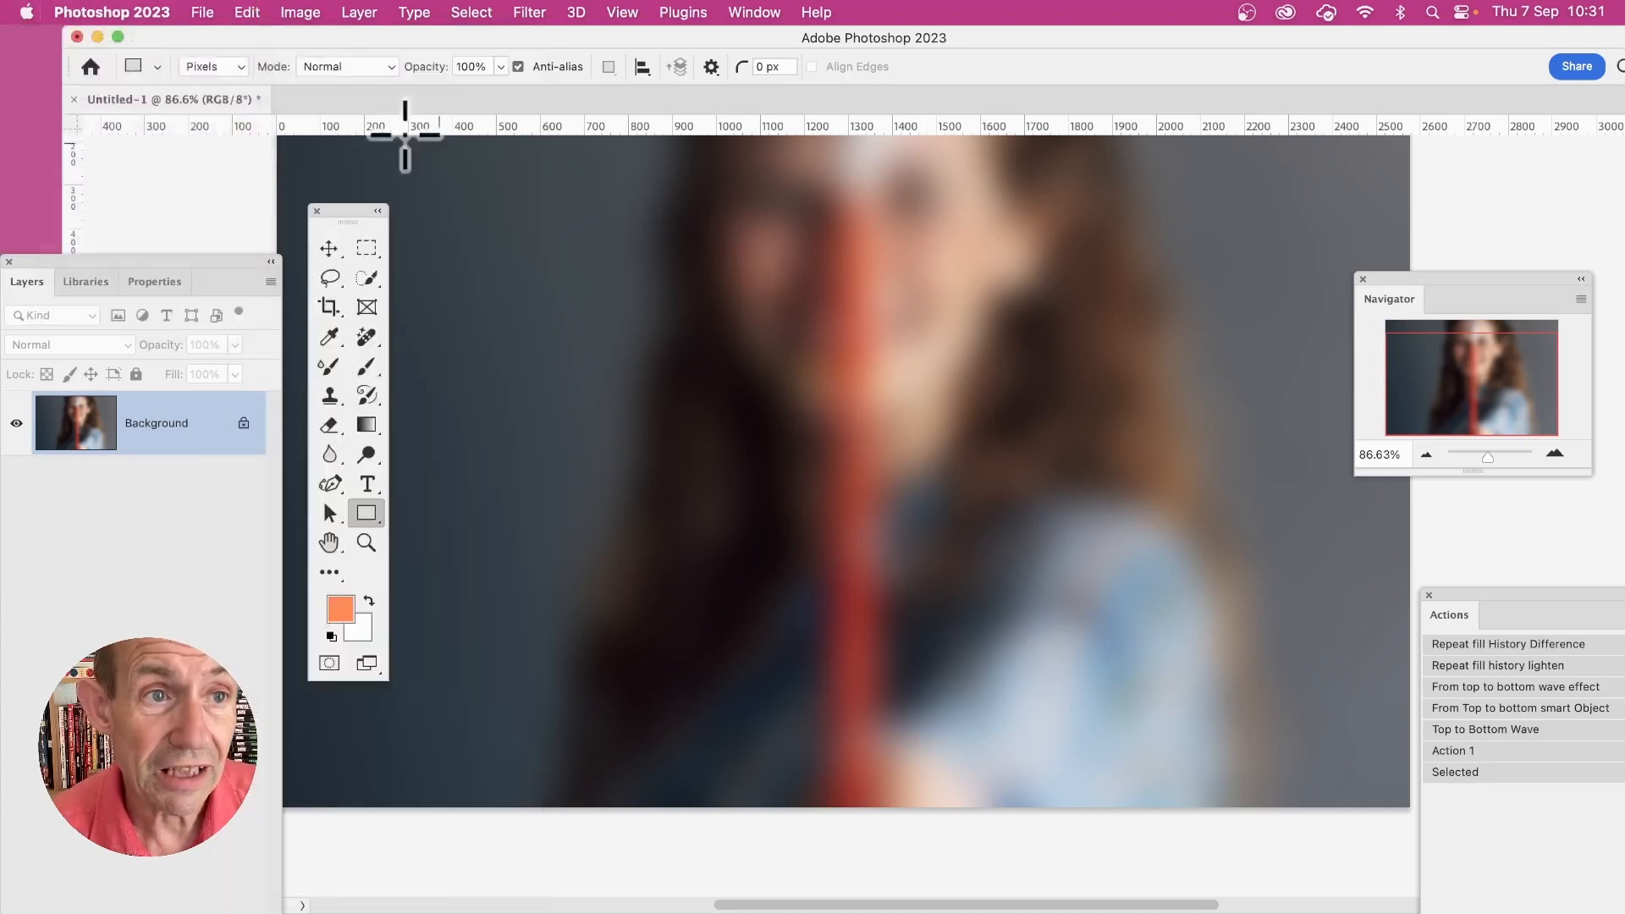
click(252, 12)
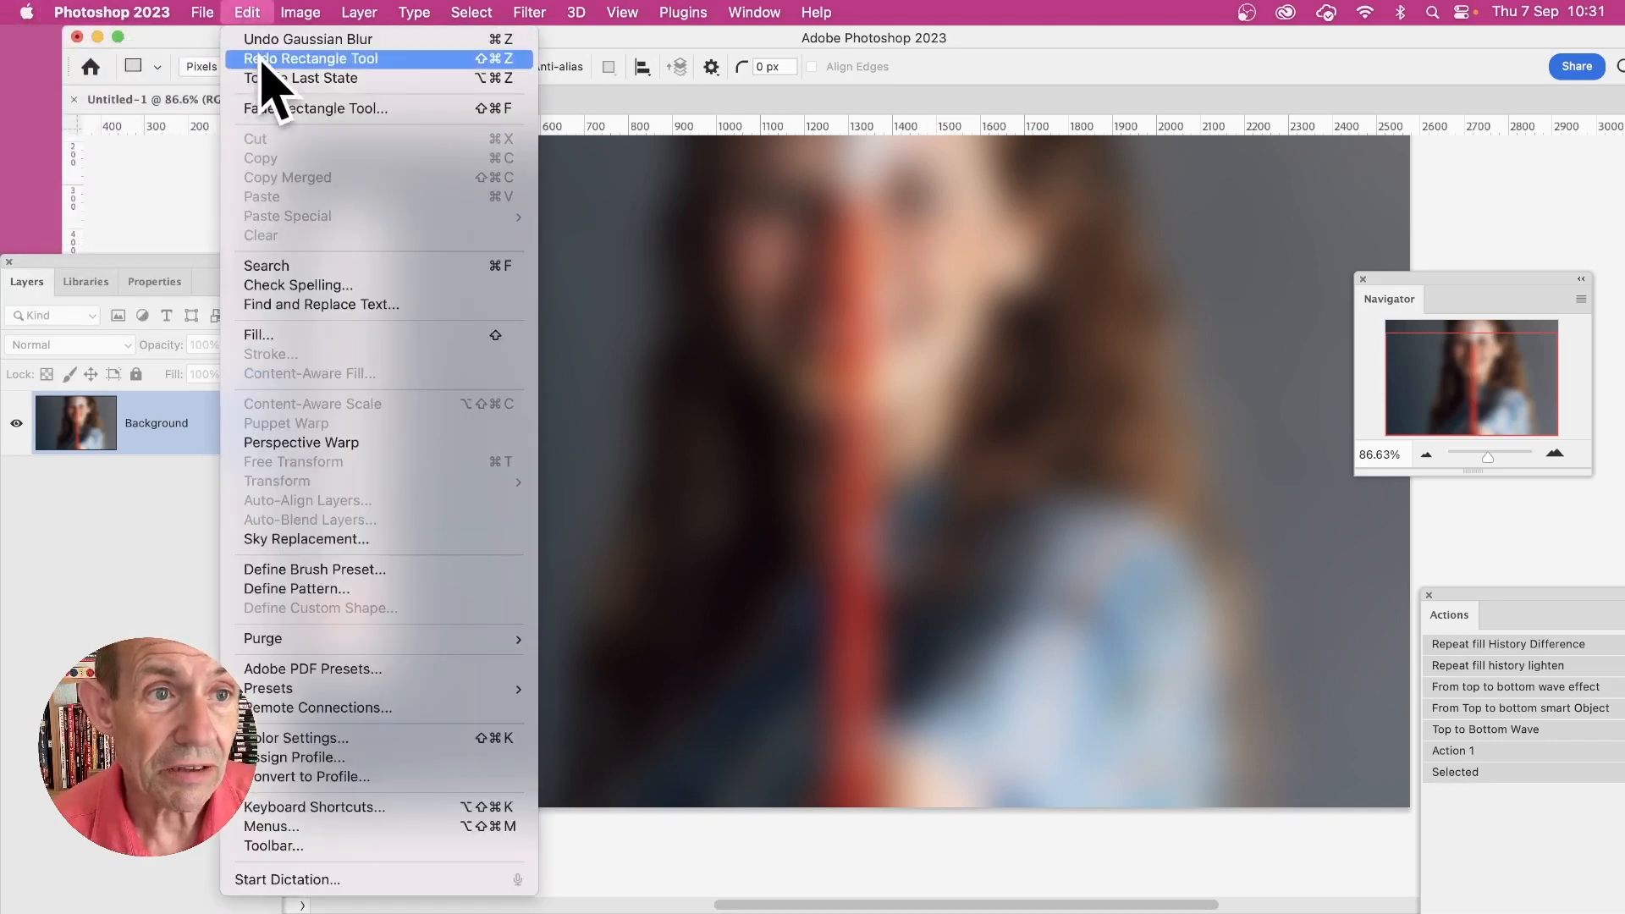
click(267, 58)
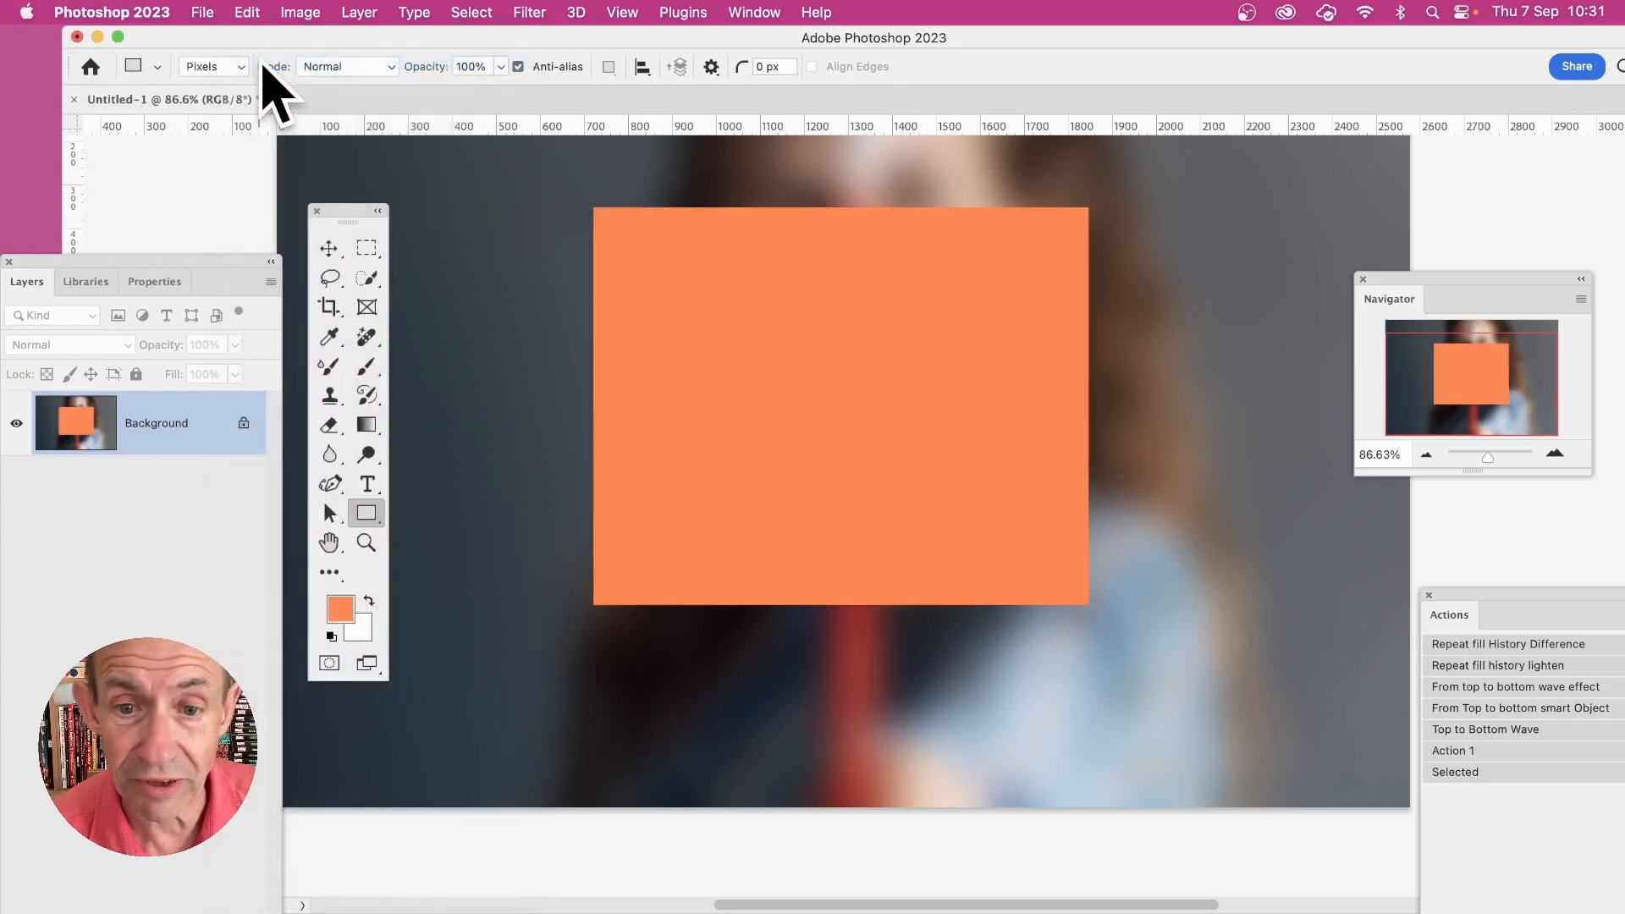
click(247, 12)
click(259, 40)
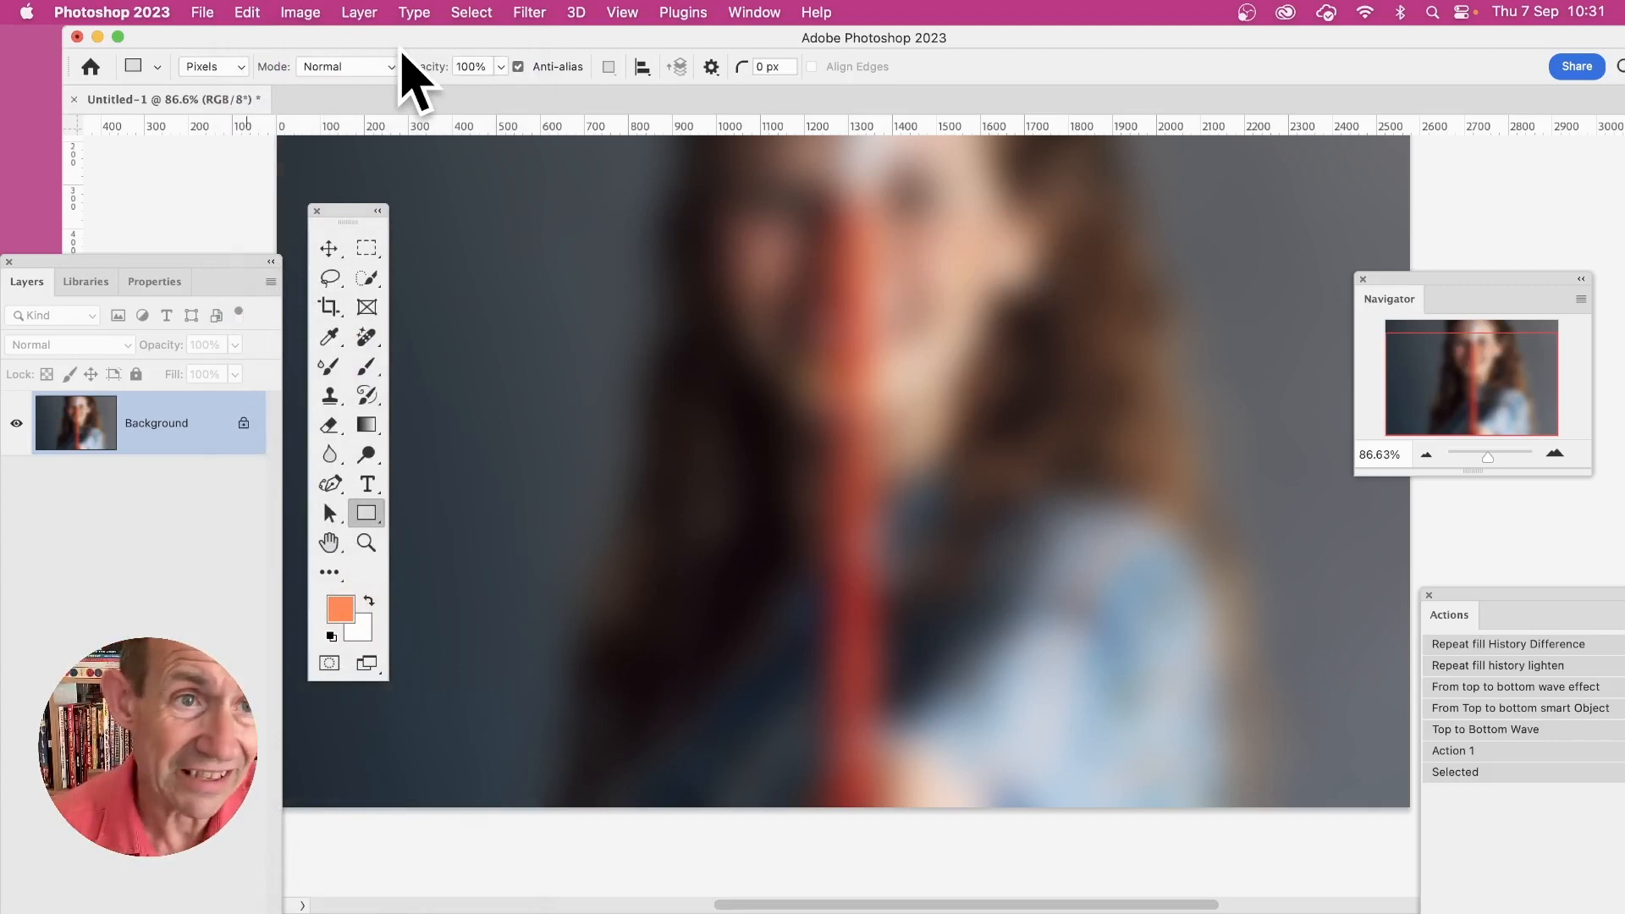
Step: Set the Rectangle Tool's blending mode to Multiply, draw a test rectangle over the portrait, and undo it
click(357, 70)
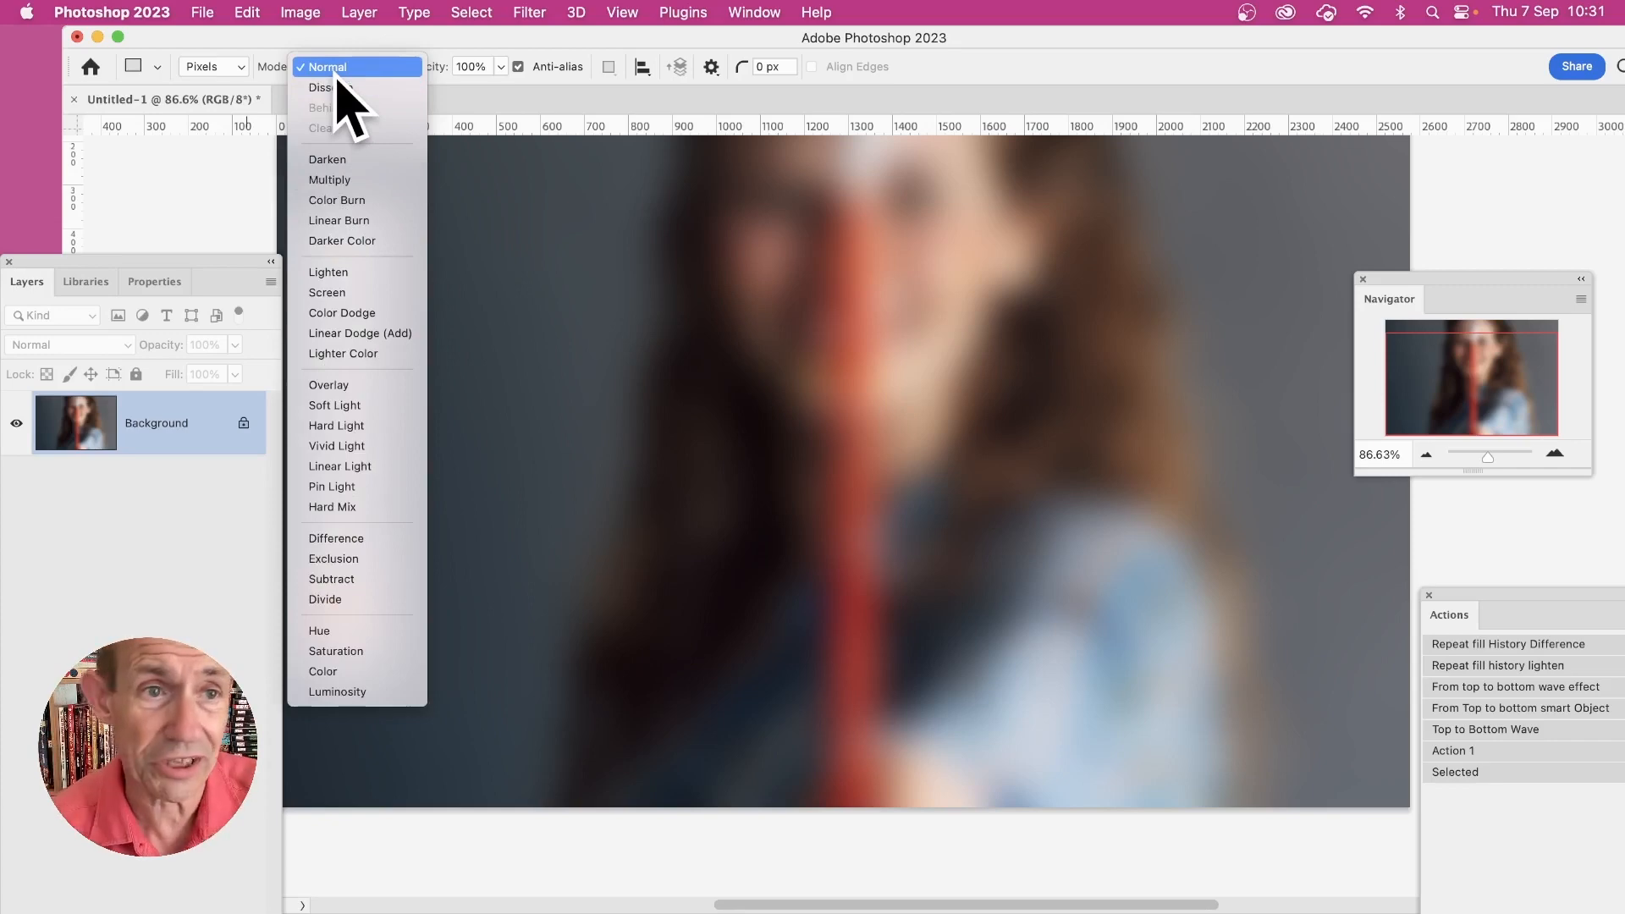
click(371, 180)
drag(609, 231, 1170, 596)
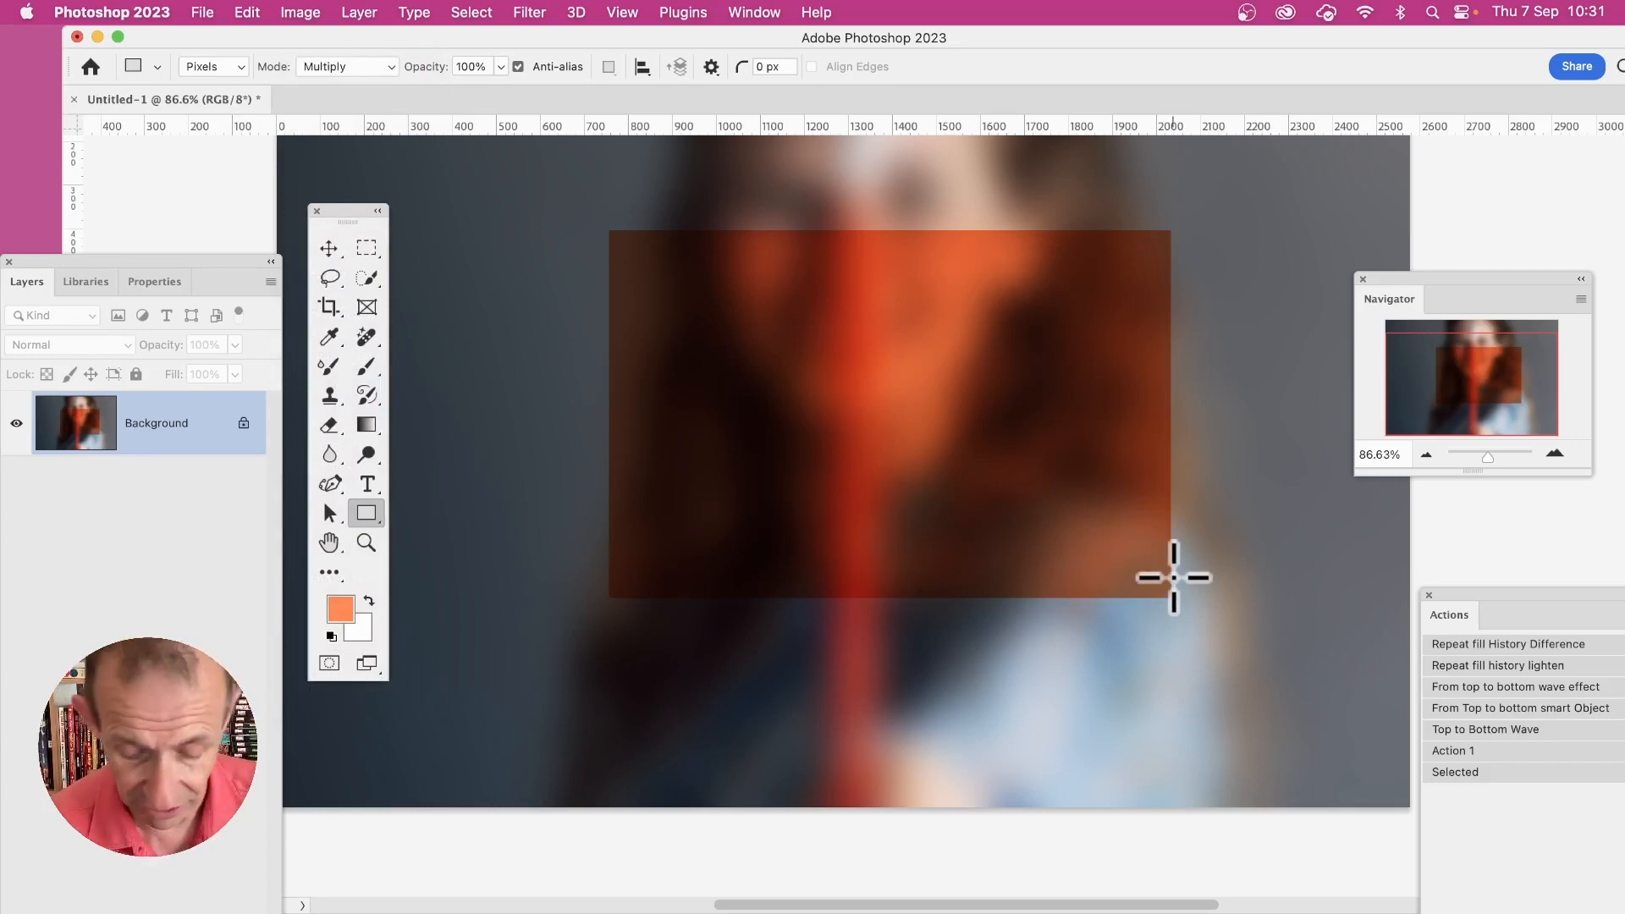
key(super+z)
Step: Switch the rectangle blending mode to Difference, draw one test rectangle over the face, and undo it
click(343, 67)
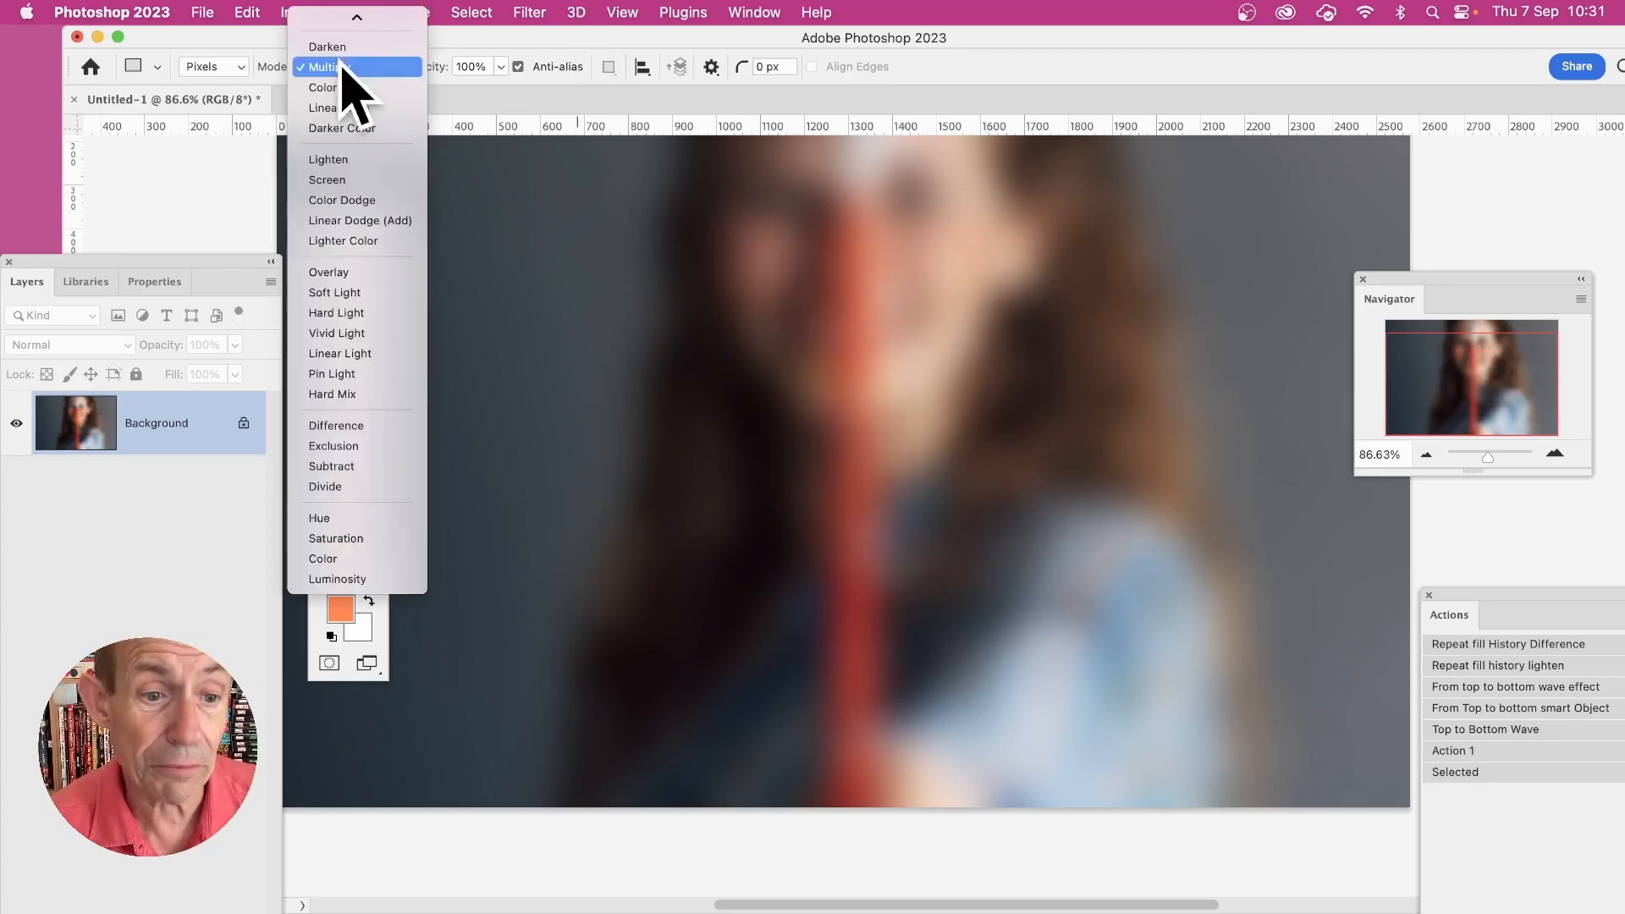
click(359, 425)
drag(608, 186, 1057, 585)
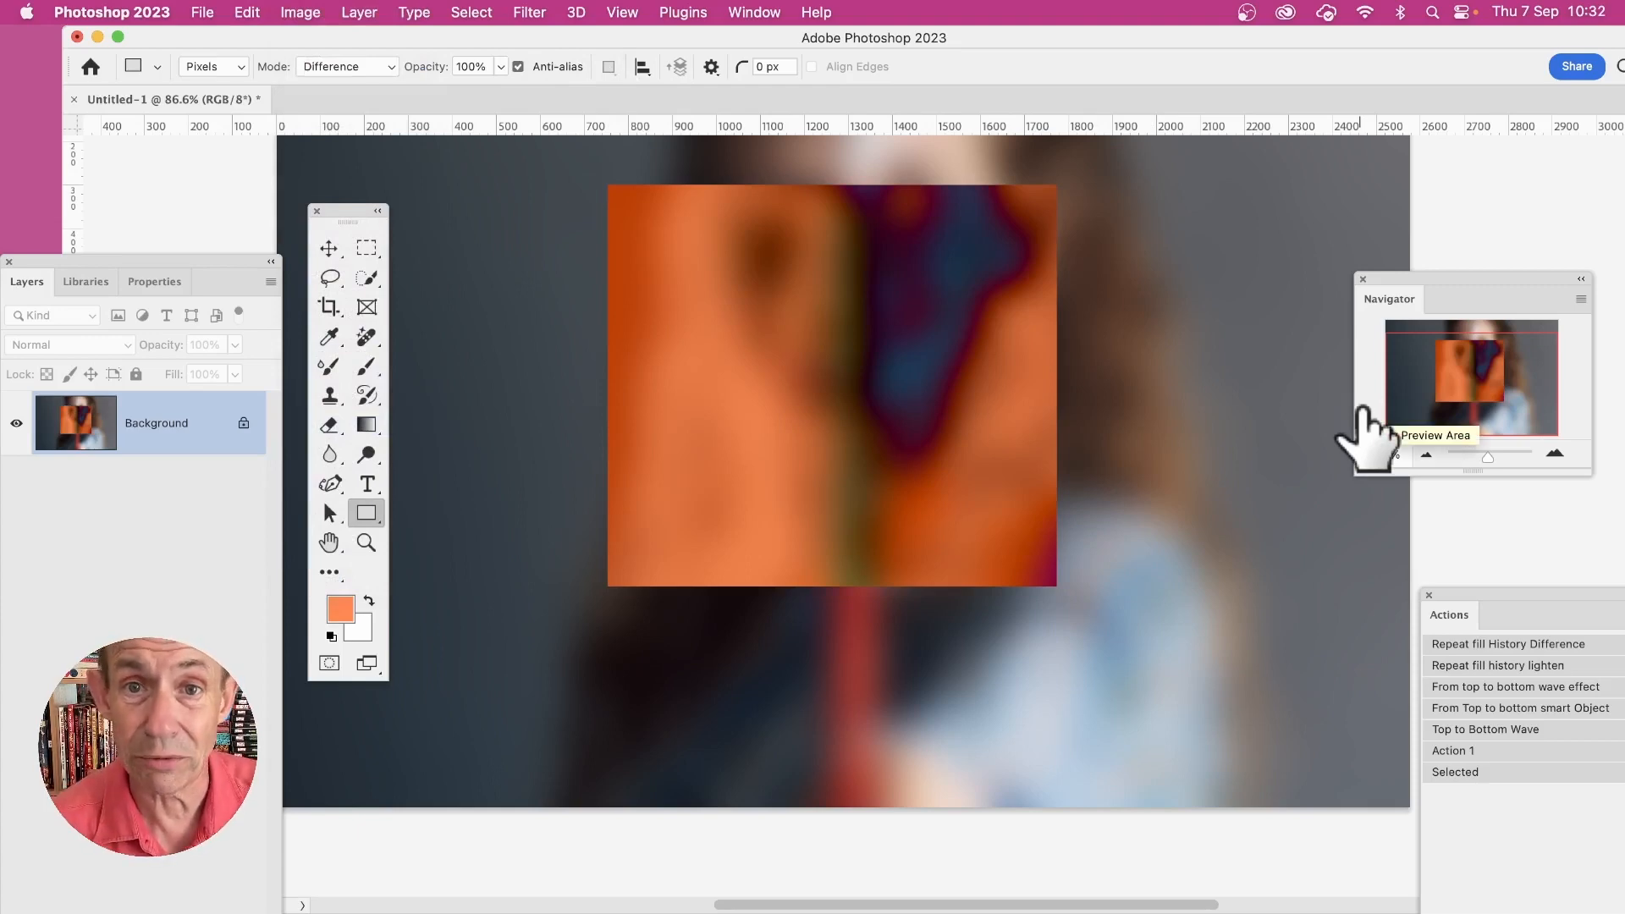
key(super+z)
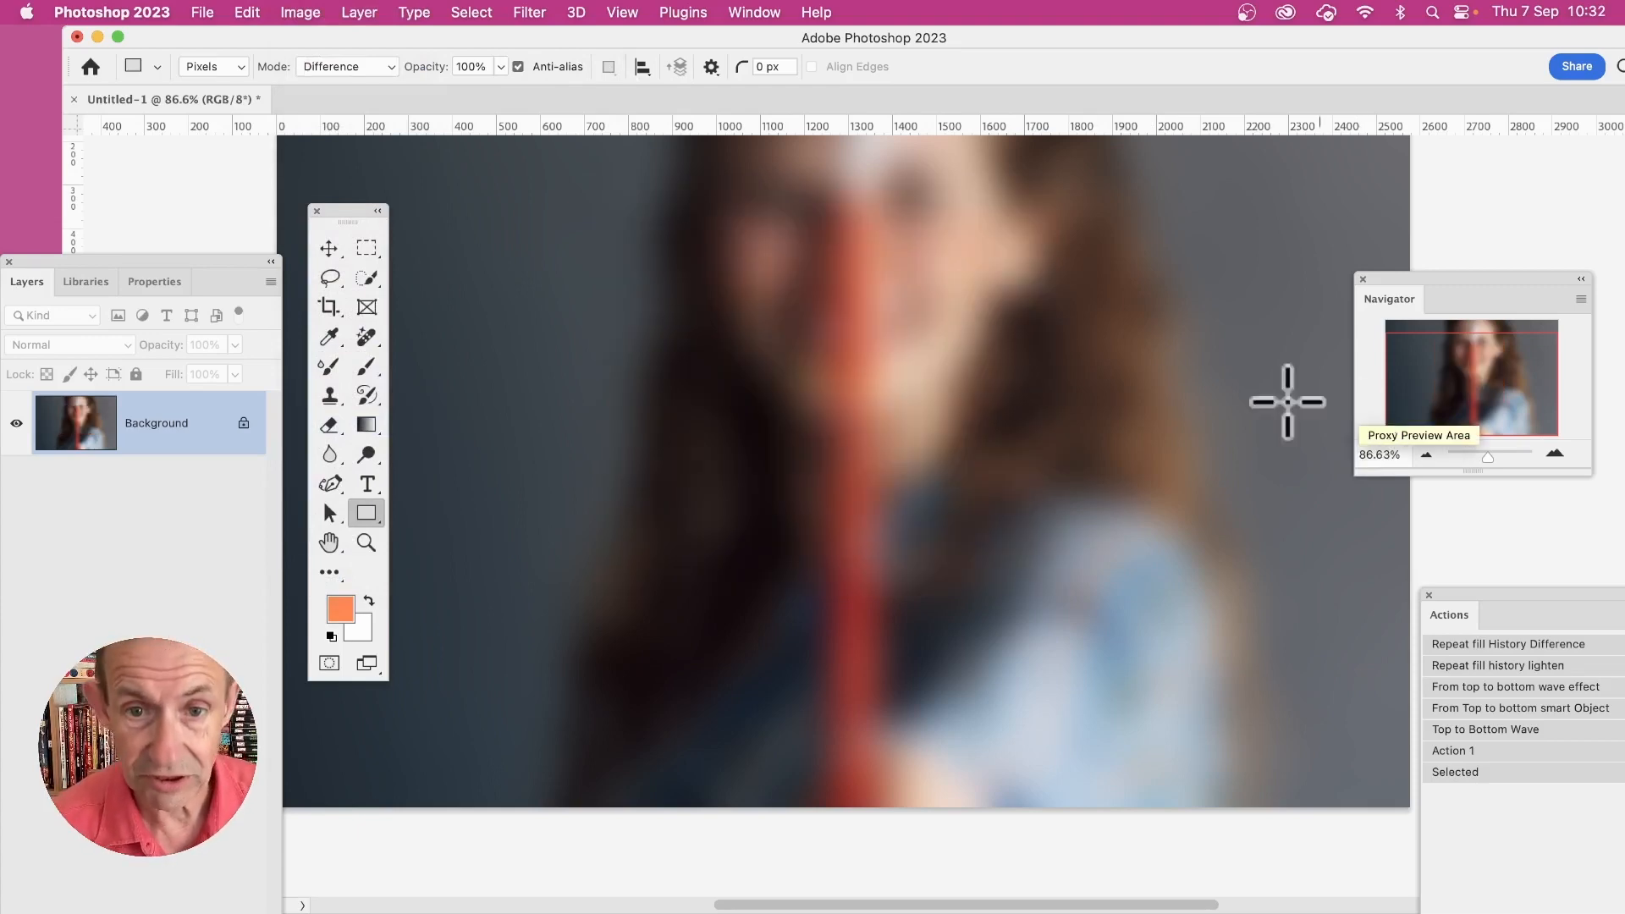
Step: Draw one large and four smaller overlapping rectangles in Difference mode across the portrait, and undo all five
drag(578, 198, 1106, 673)
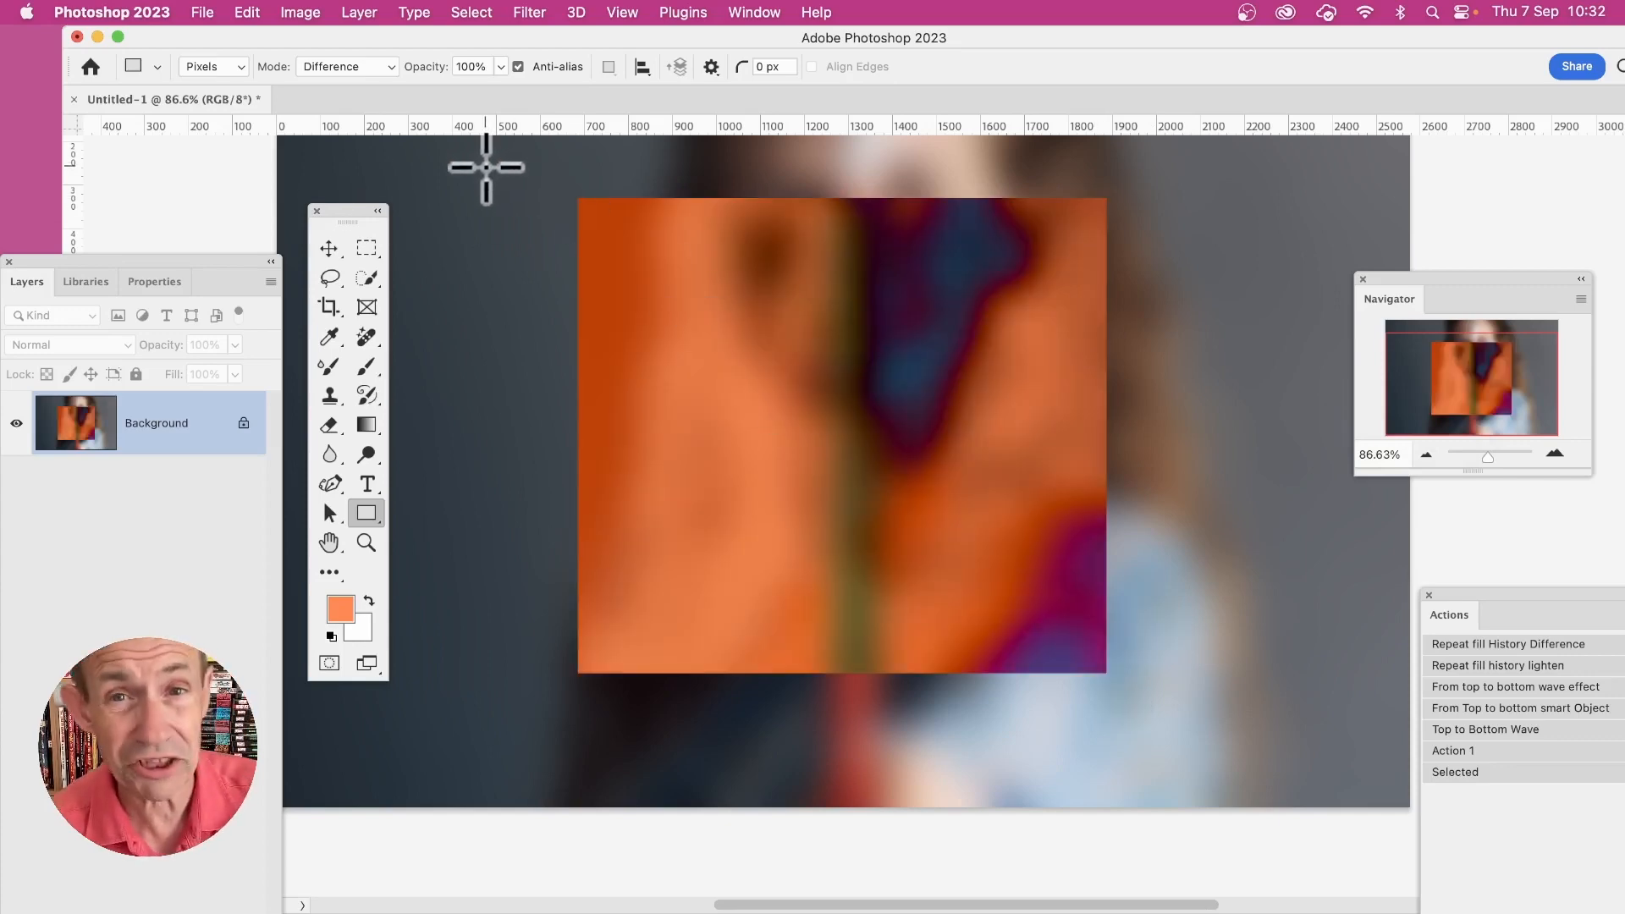
mouse_move(508, 160)
mouse_down()
mouse_move(700, 366)
mouse_move(772, 404)
mouse_up()
mouse_move(846, 166)
mouse_down()
mouse_move(975, 315)
mouse_move(1171, 461)
mouse_up()
drag(661, 459, 949, 686)
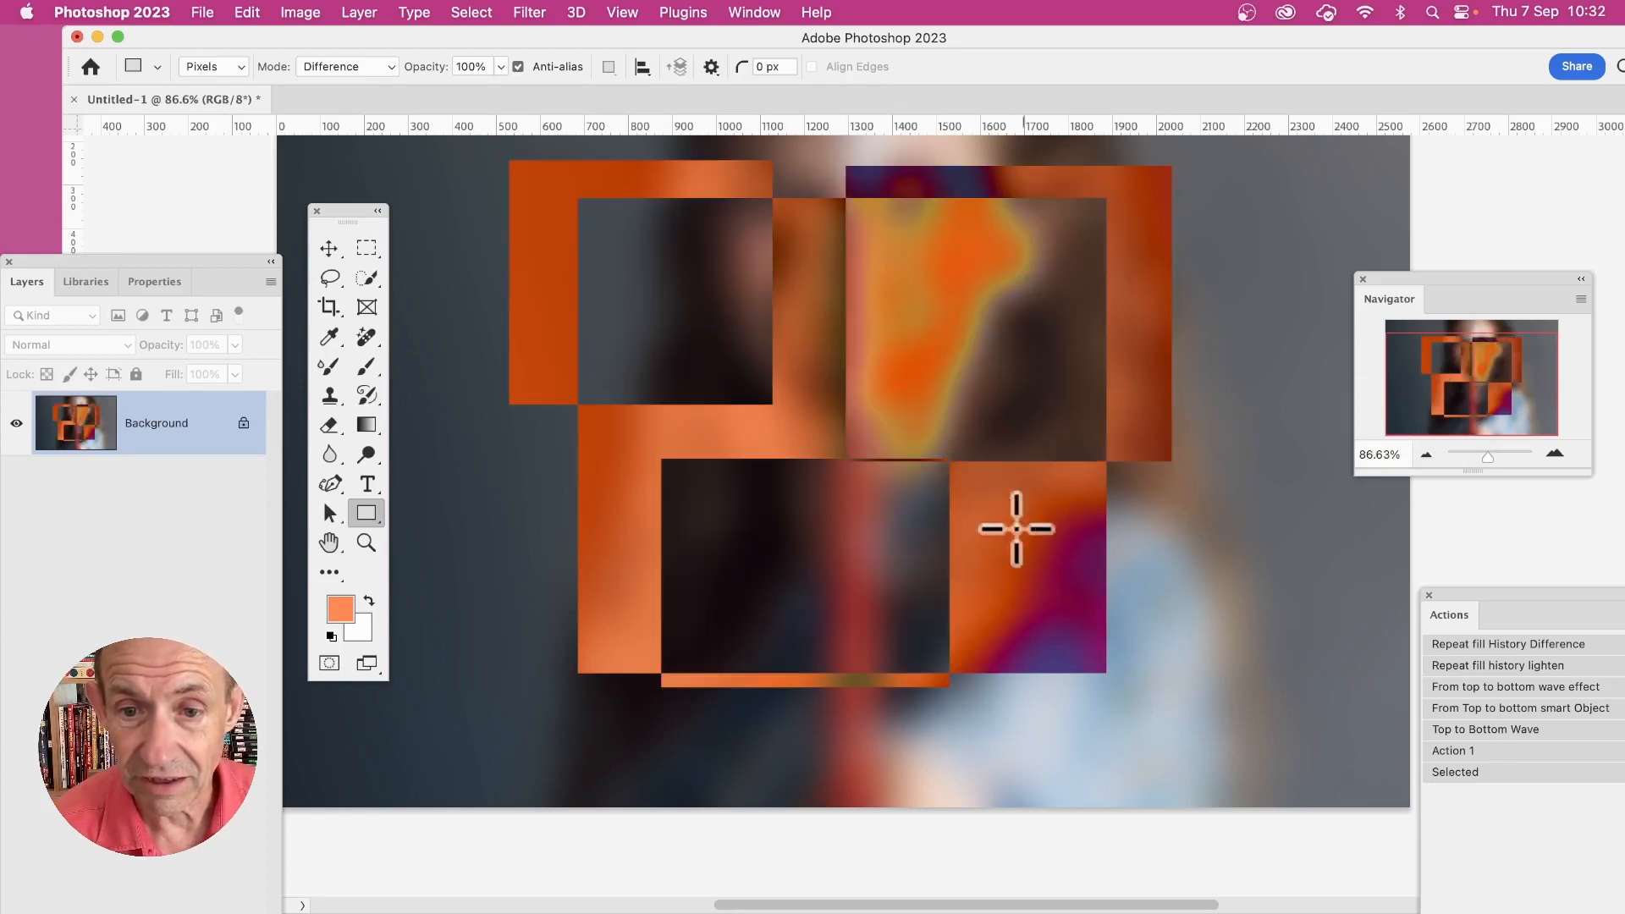
mouse_move(986, 503)
mouse_down()
mouse_move(1102, 646)
mouse_move(1220, 713)
mouse_up()
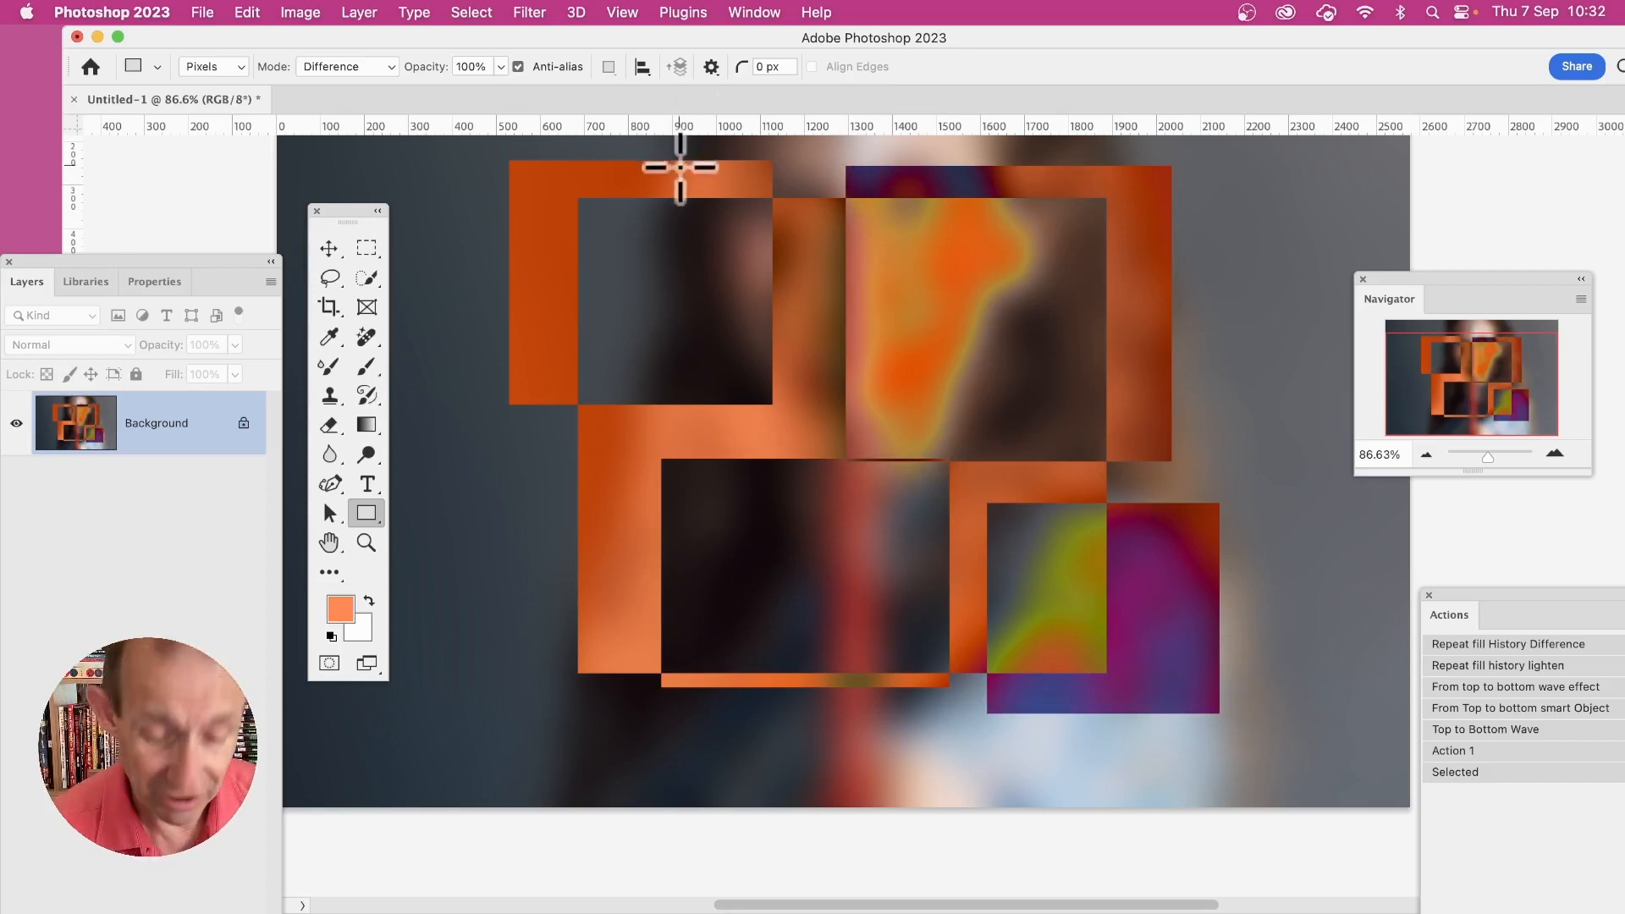
key(super+z)
key(super+z)
key(super+z)
key(super+z)
key(super+z)
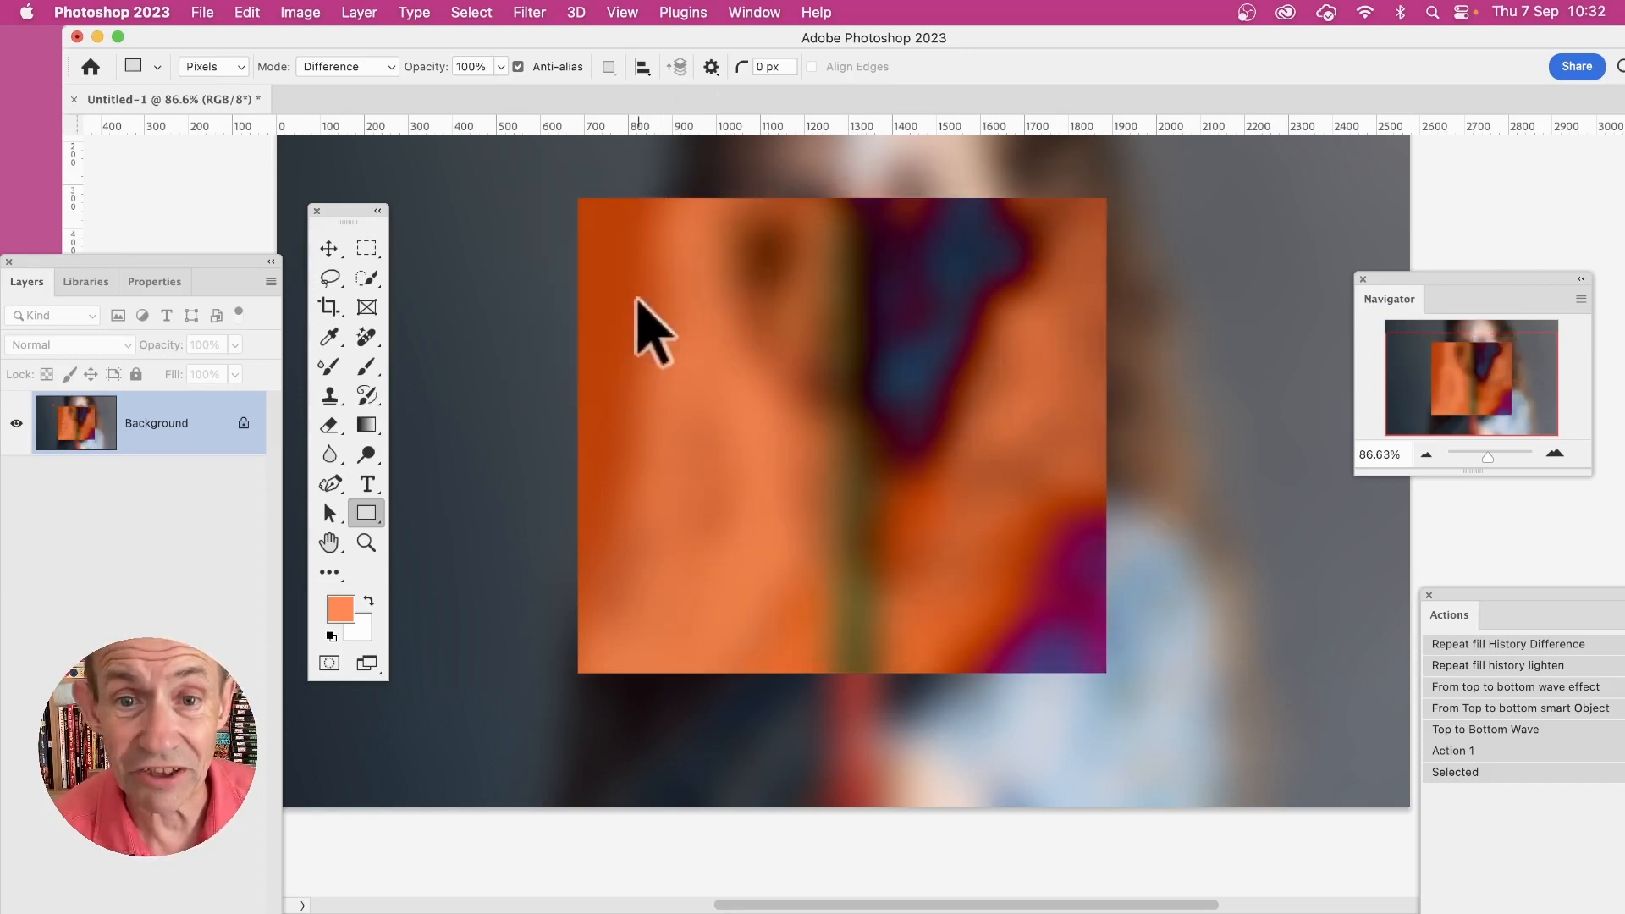
Step: Draw a narrow vertical strip beside the face and a wide horizontal strip across it in Difference mode, undoing each
drag(602, 188, 639, 747)
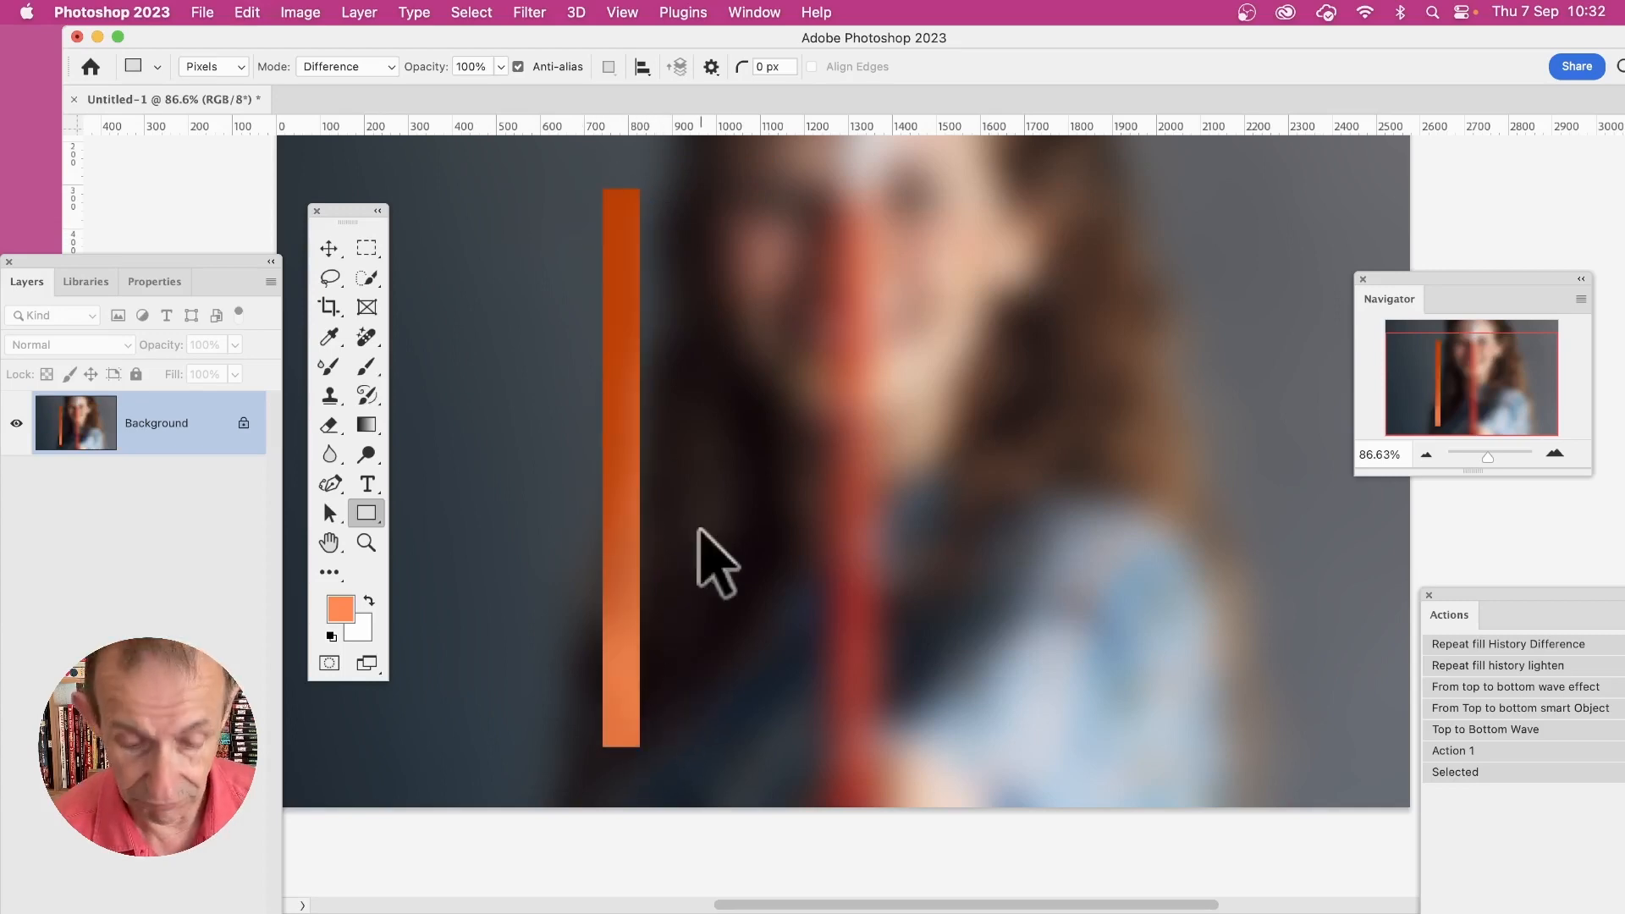
key(super+z)
drag(492, 310, 1253, 381)
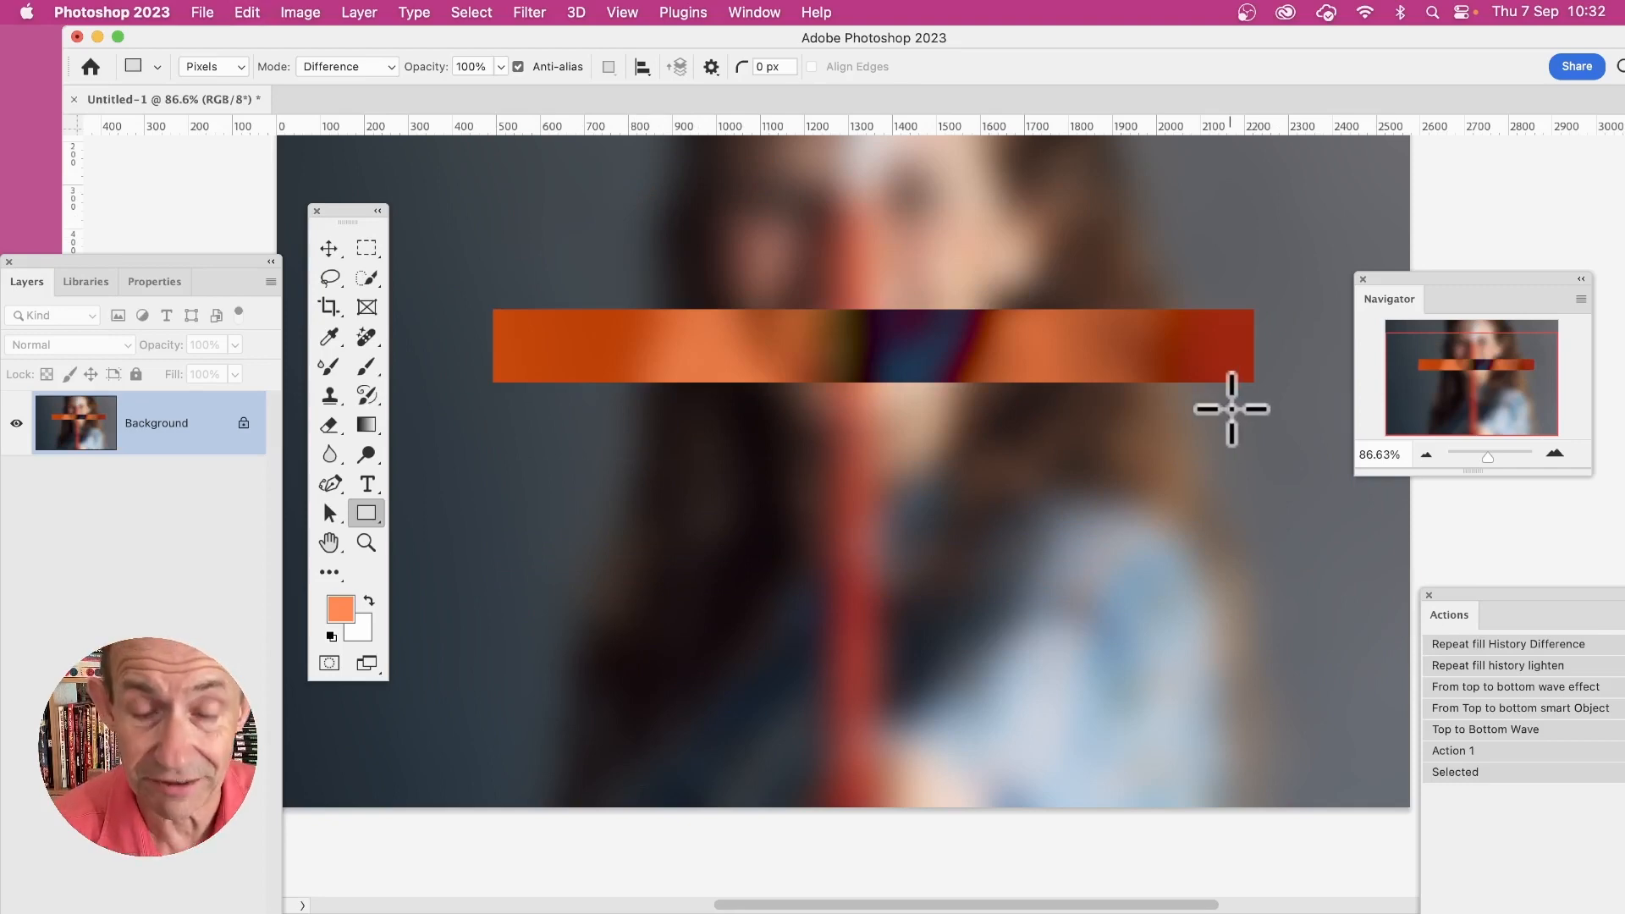
key(super+z)
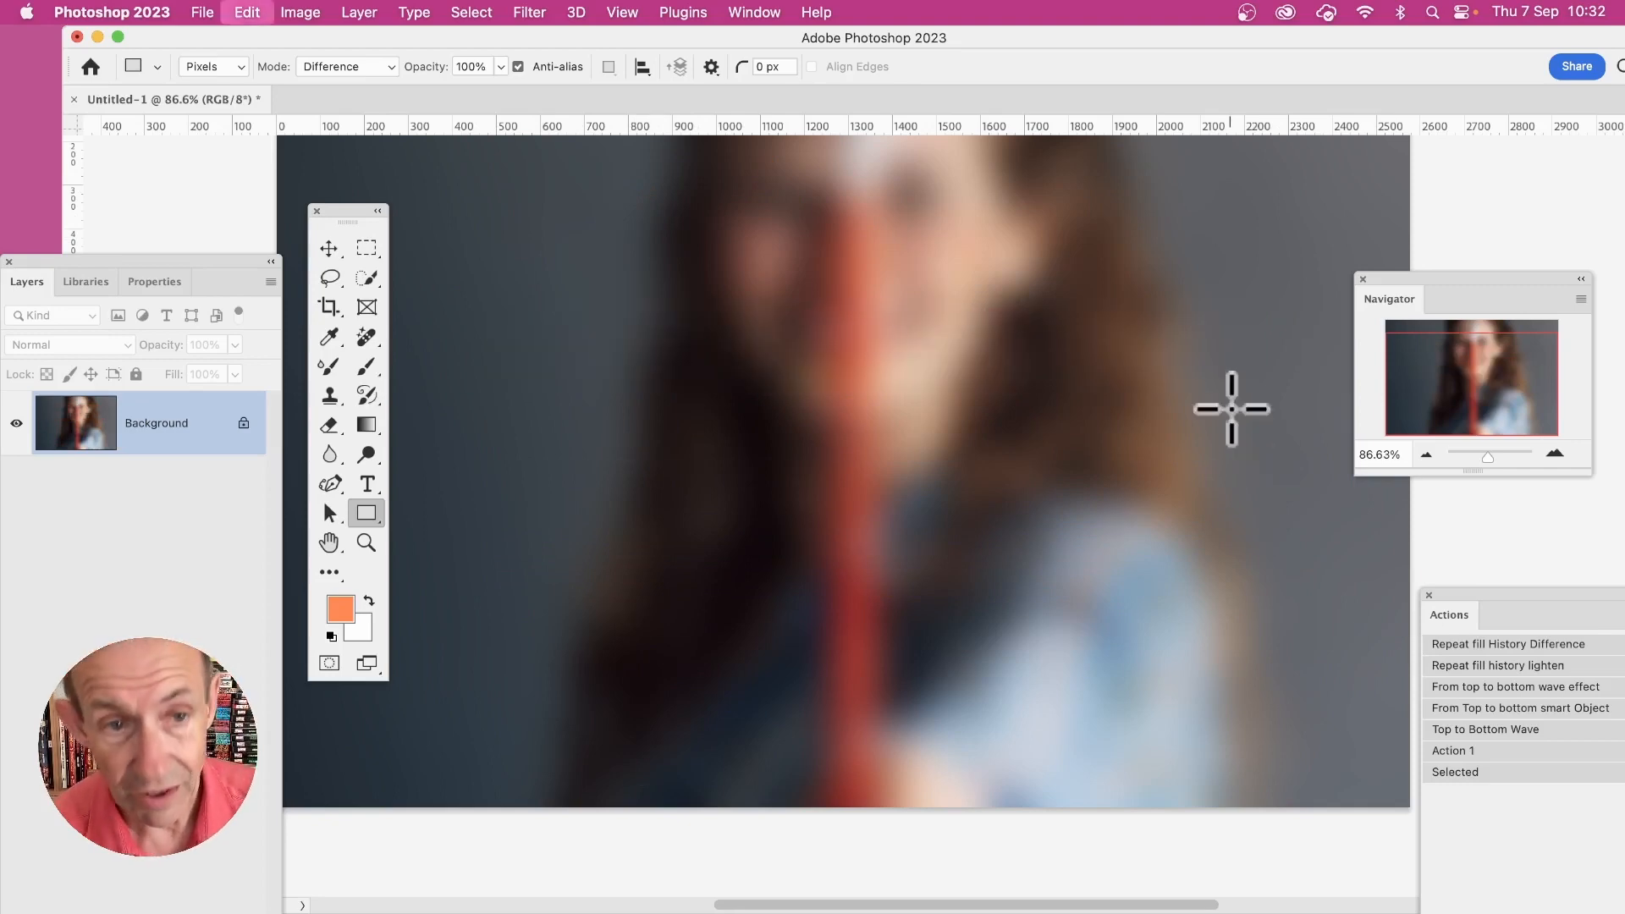
Step: Set the rectangle blending mode back to Normal, draw a solid orange test rectangle, and undo it
click(353, 73)
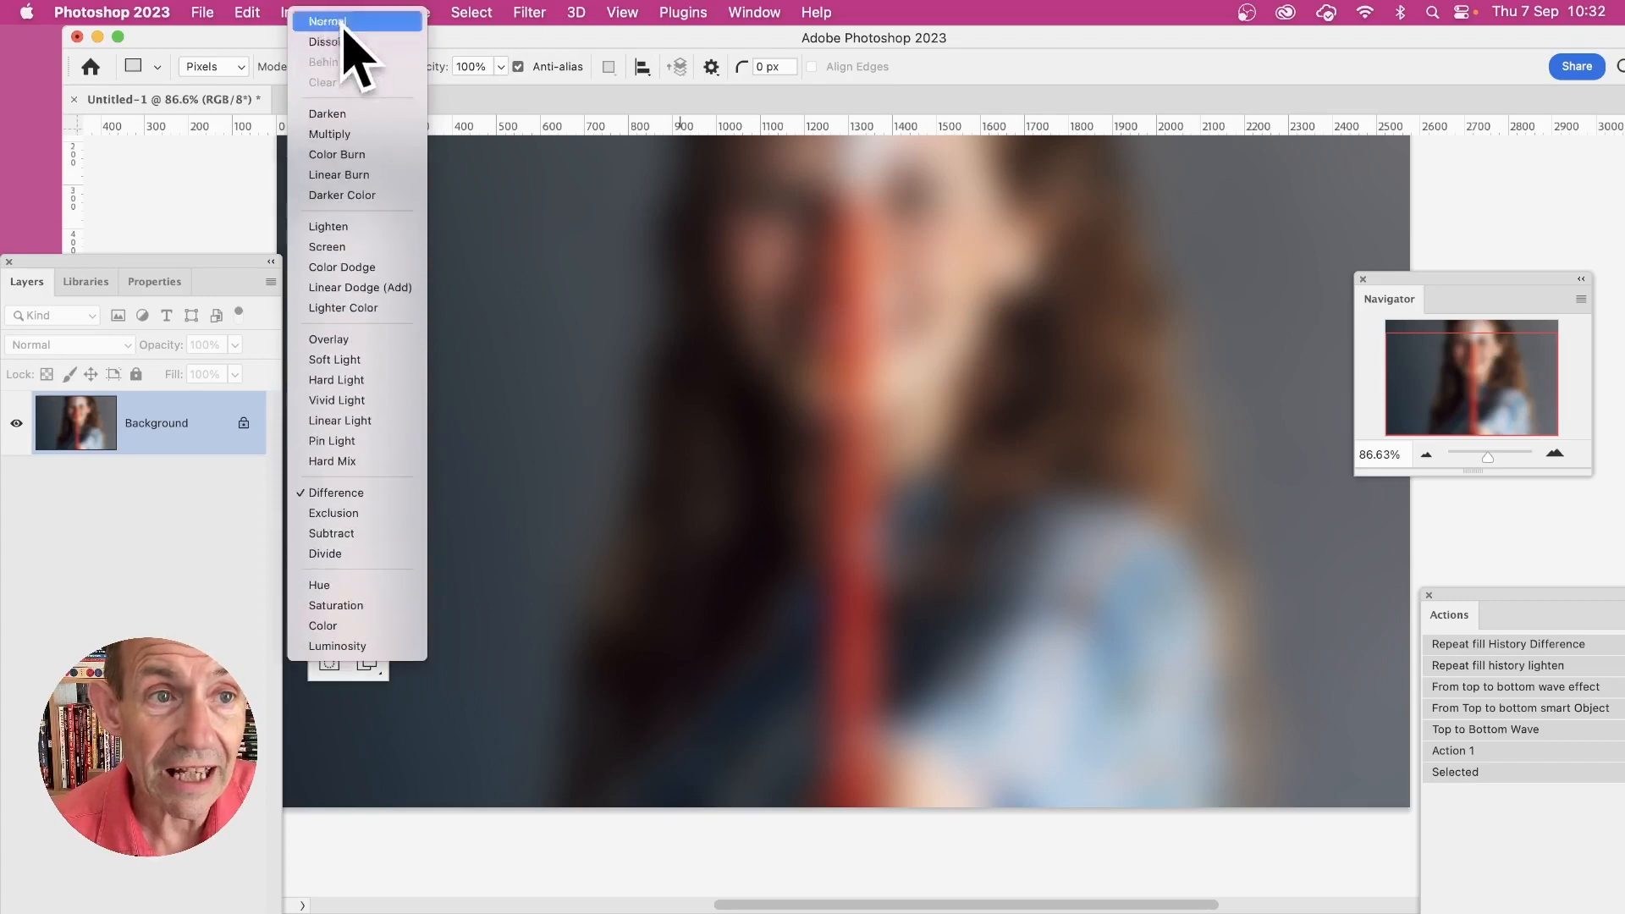
click(350, 23)
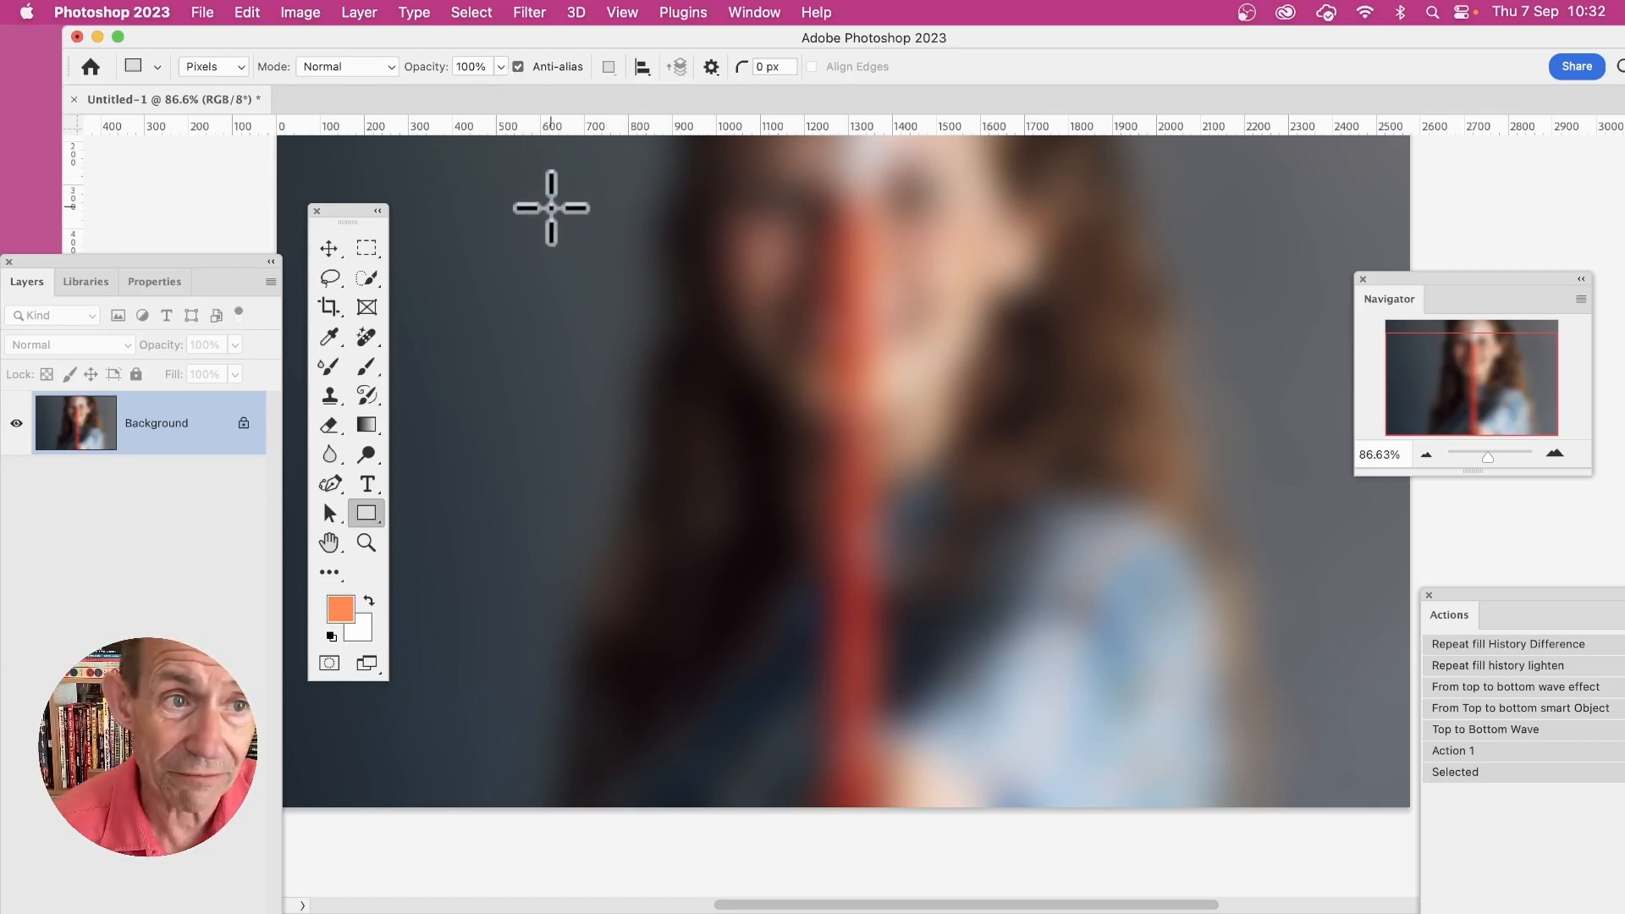
drag(551, 206, 1085, 518)
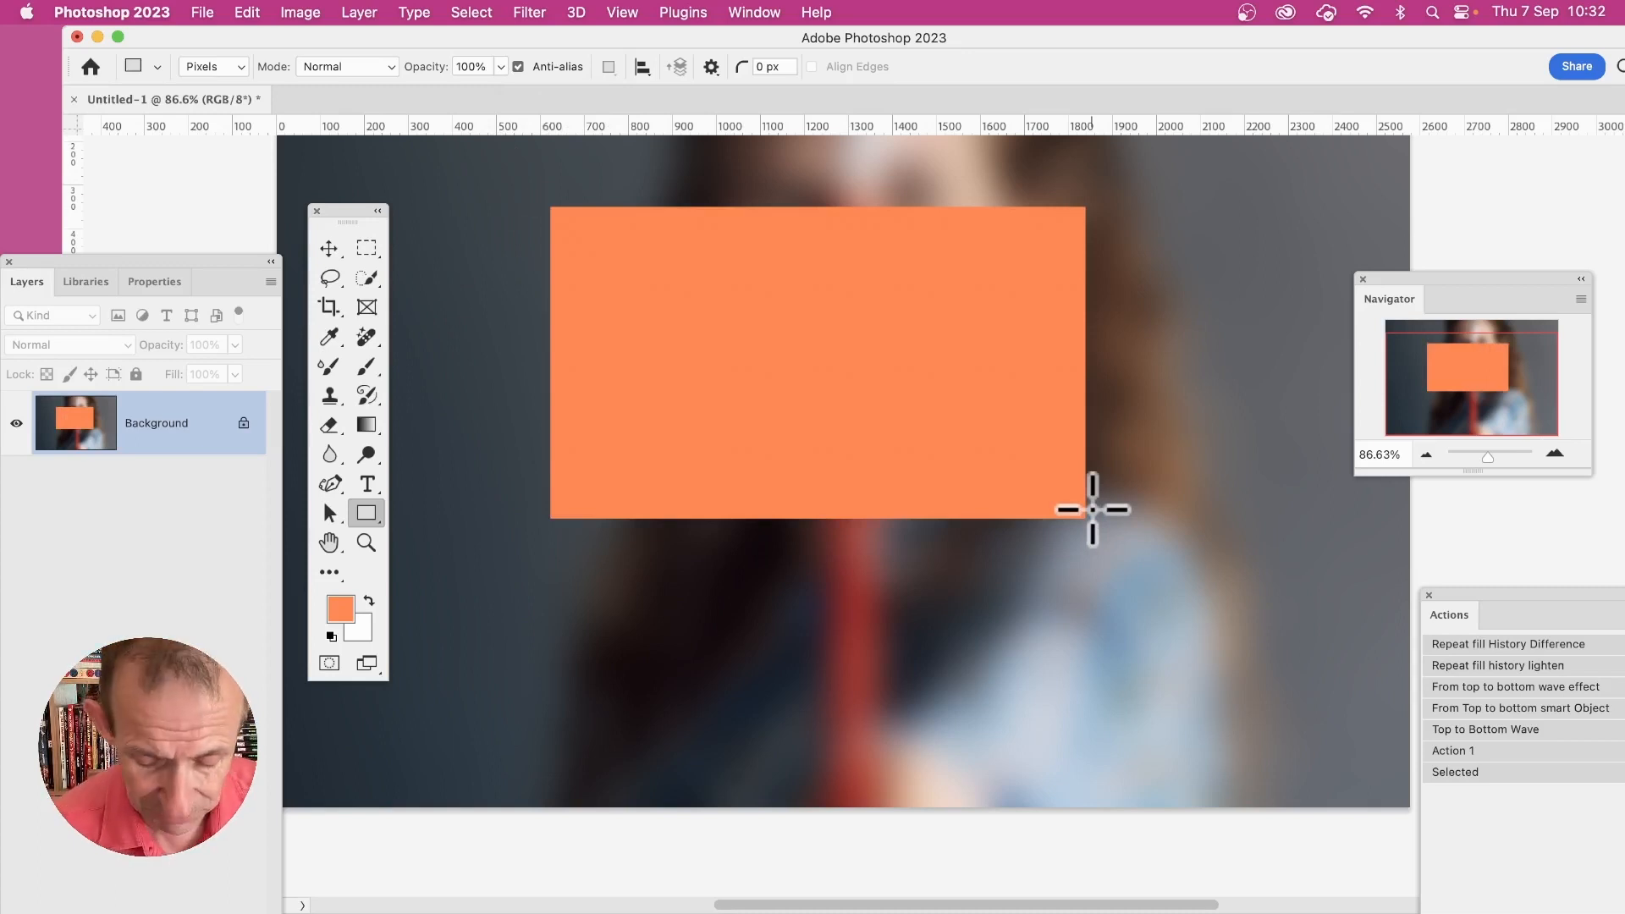
key(super+z)
Step: Set the rectangle opacity to 50%, draw a semi-transparent orange rectangle over the portrait, and undo it
click(501, 66)
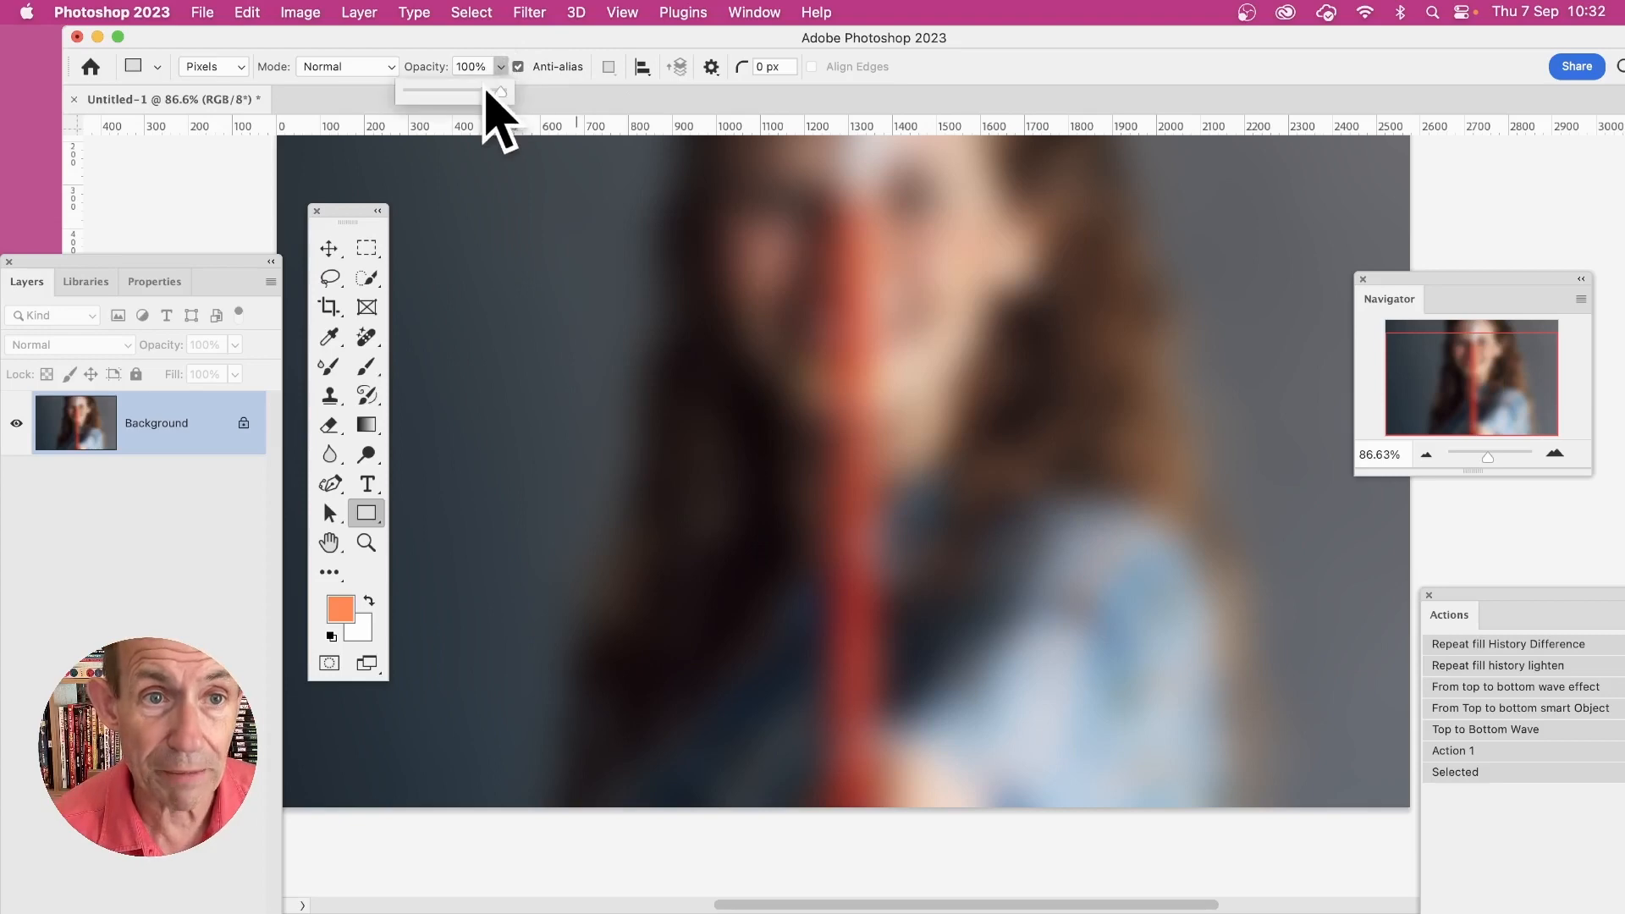
drag(488, 90, 457, 95)
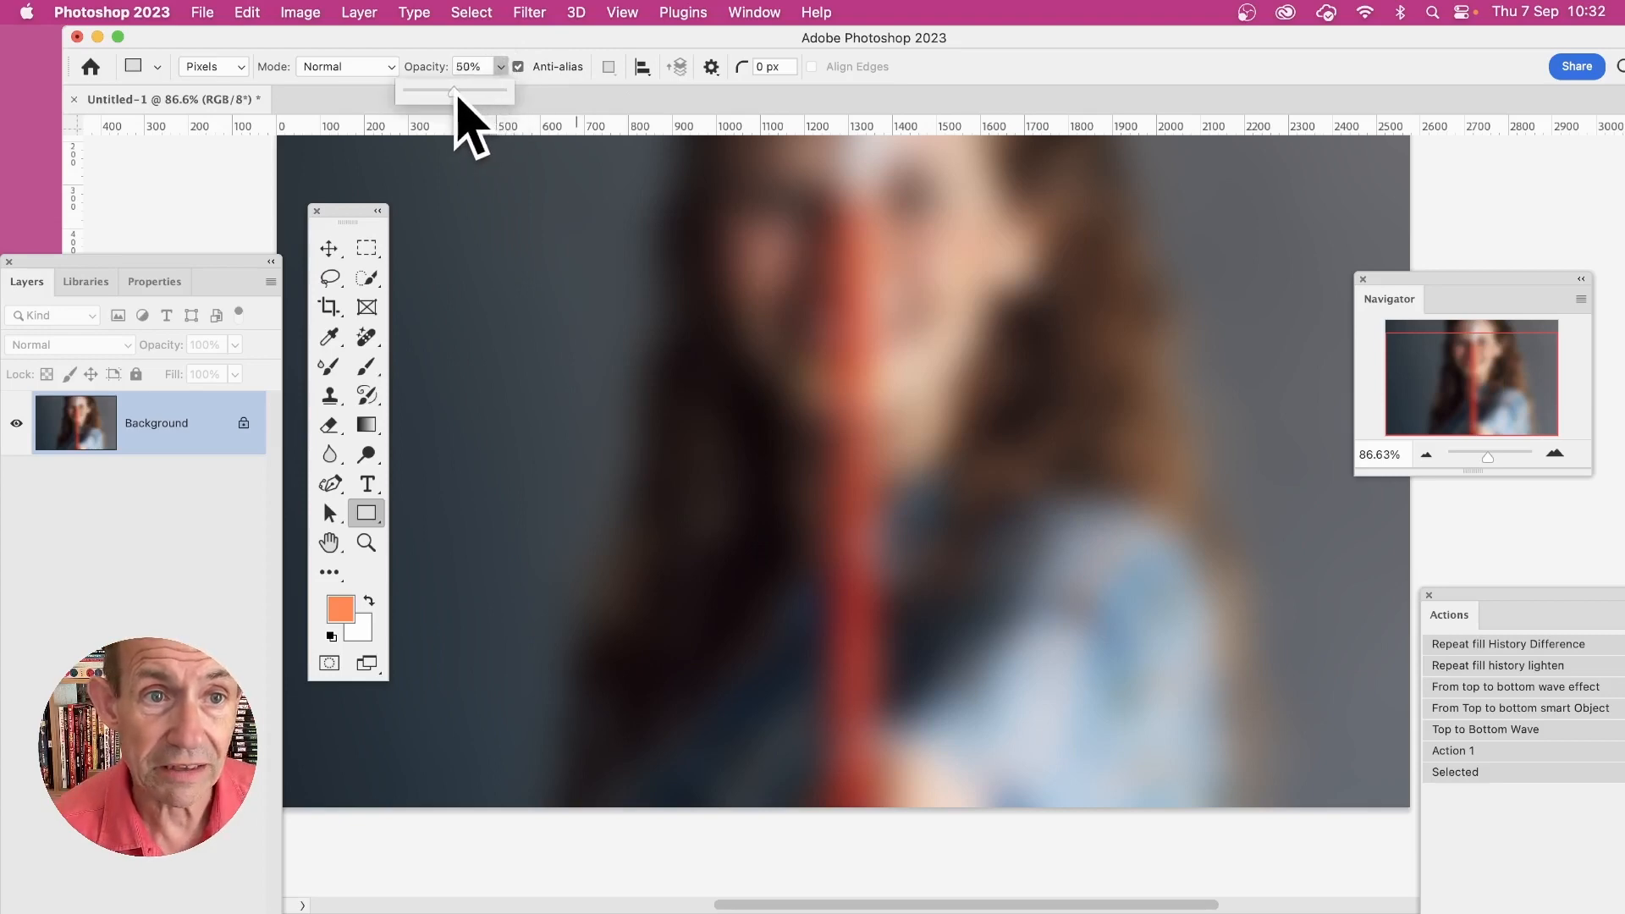
drag(577, 240, 1080, 598)
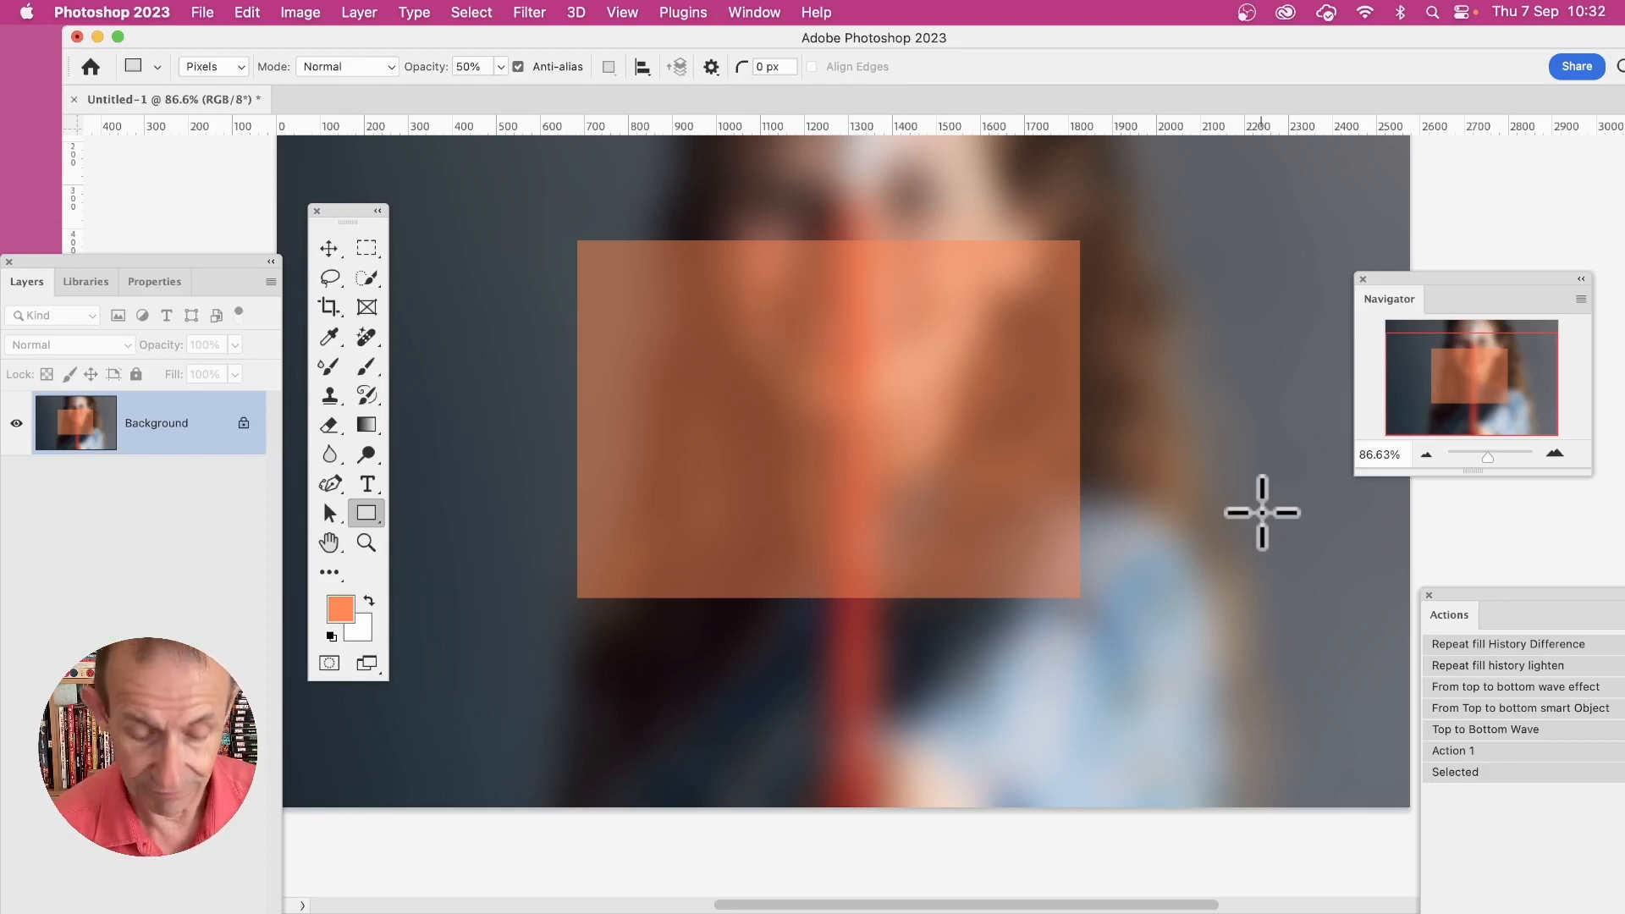
key(super+z)
Step: Set the rectangle opacity to 8%, draw a faint orange rectangle over the portrait, and undo it
click(501, 67)
click(454, 92)
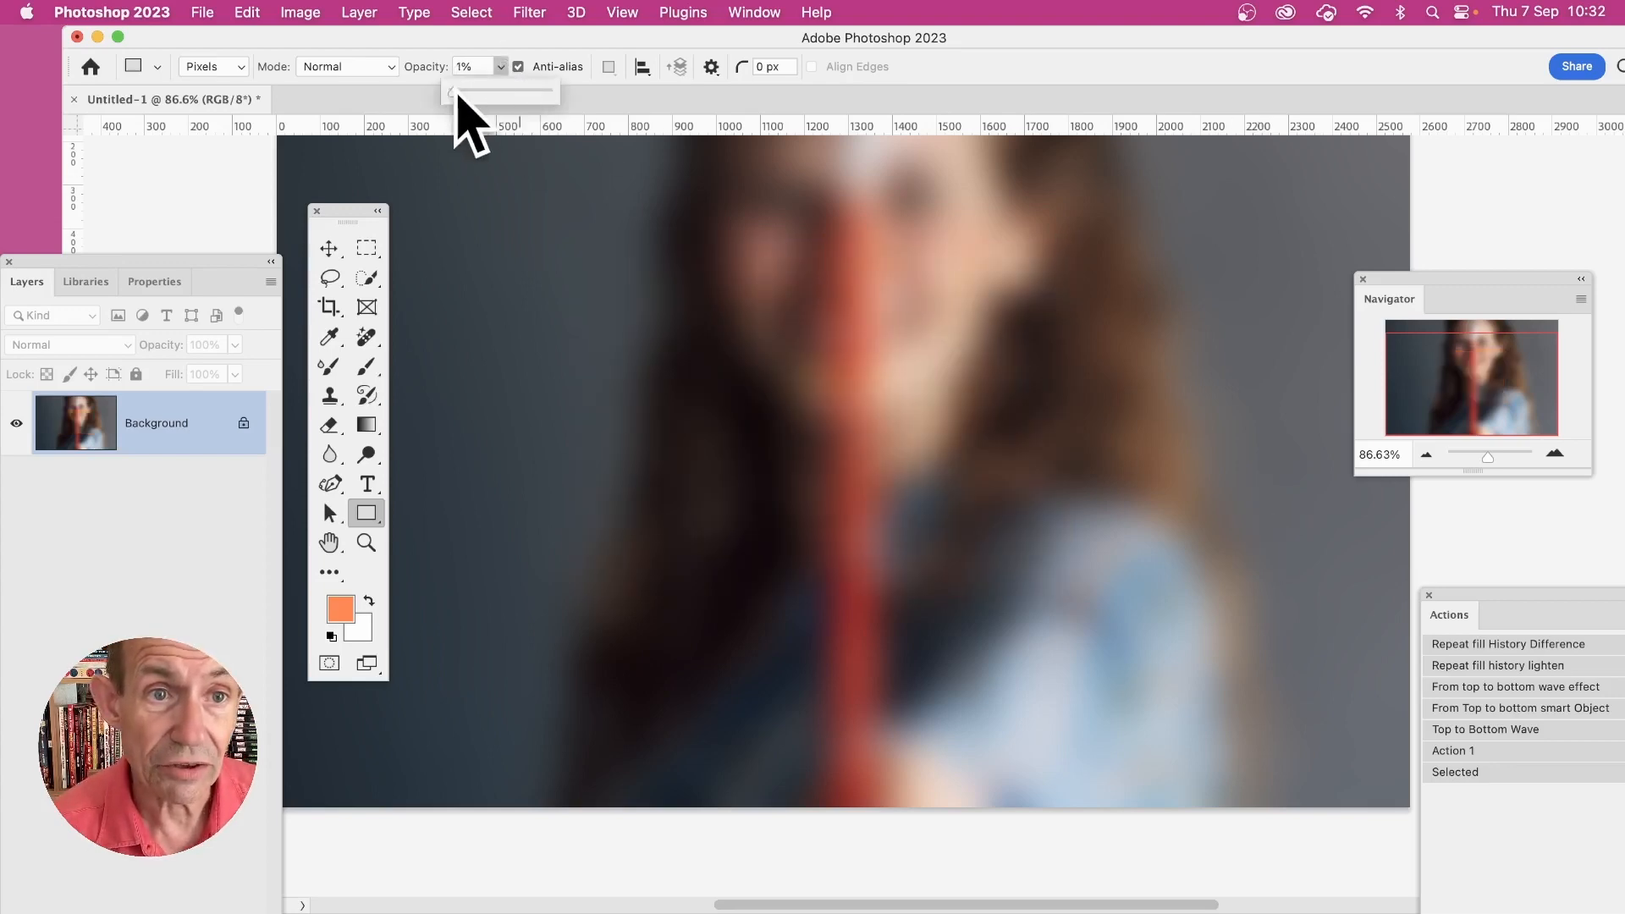
drag(457, 93, 468, 106)
drag(645, 204, 1015, 562)
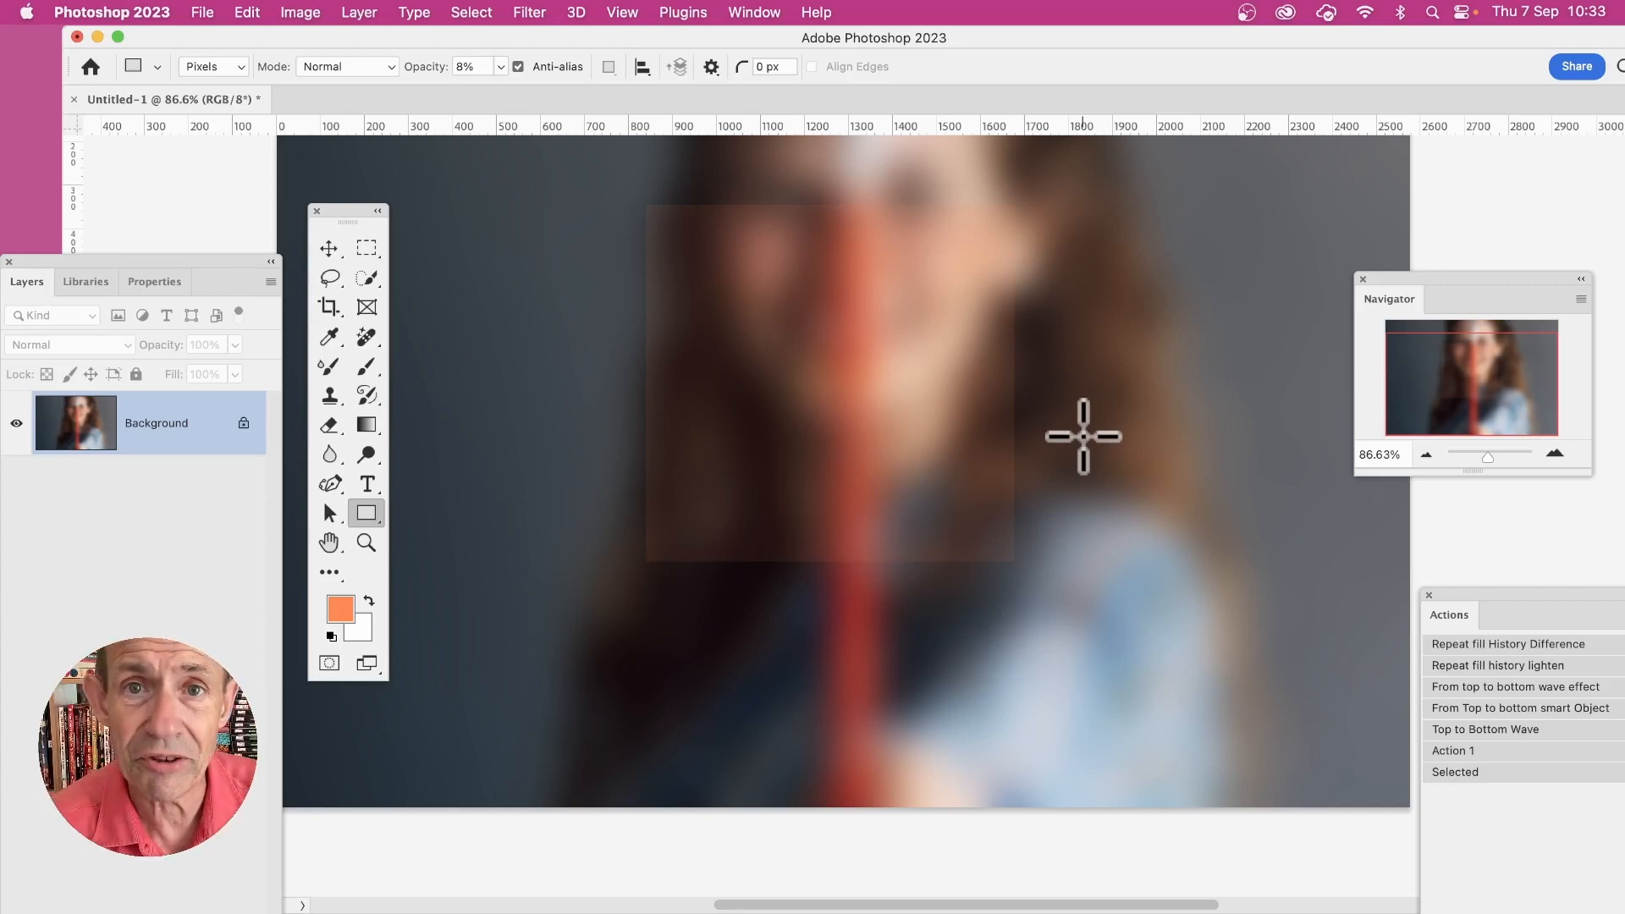
key(super+z)
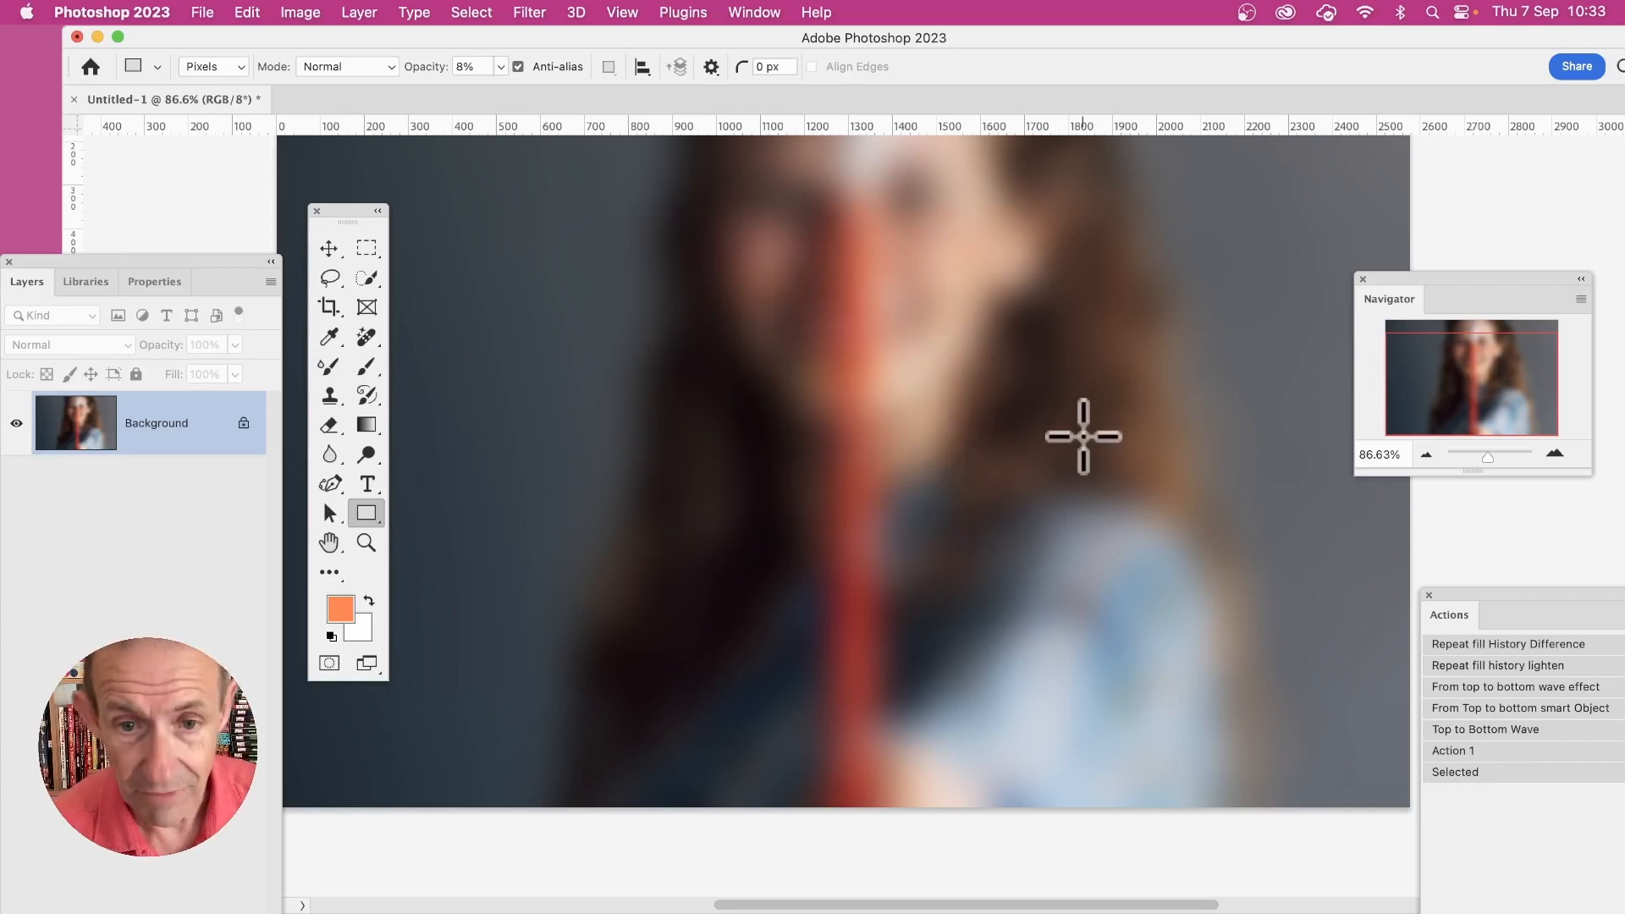
Step: Set the rectangle opacity back to 100%
click(501, 68)
drag(513, 88, 614, 88)
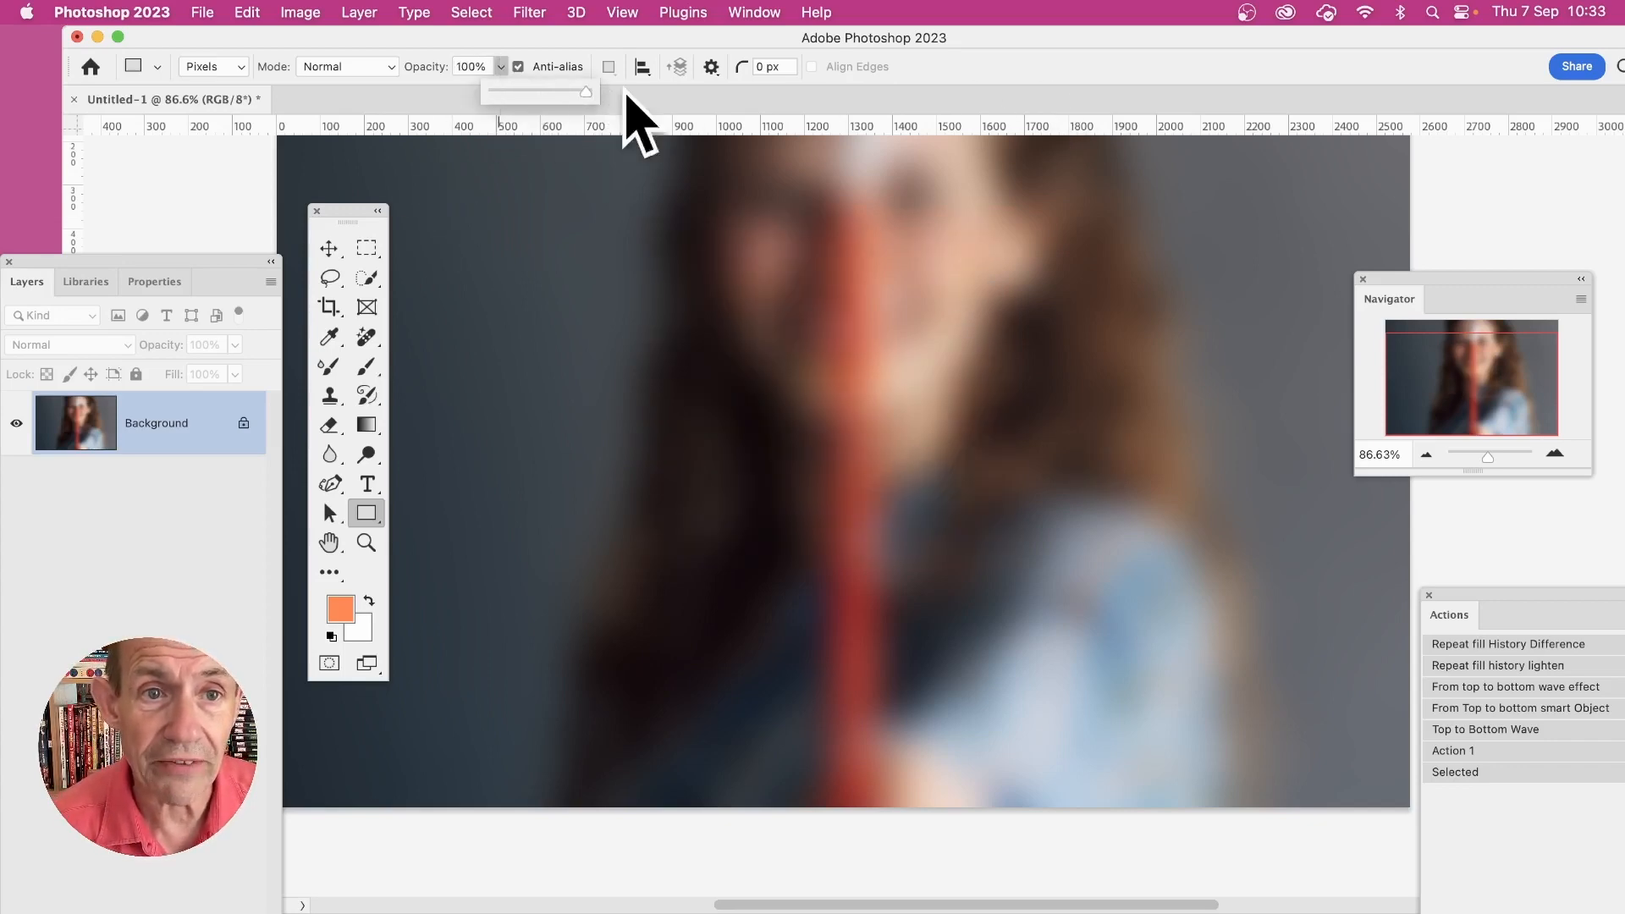
click(606, 43)
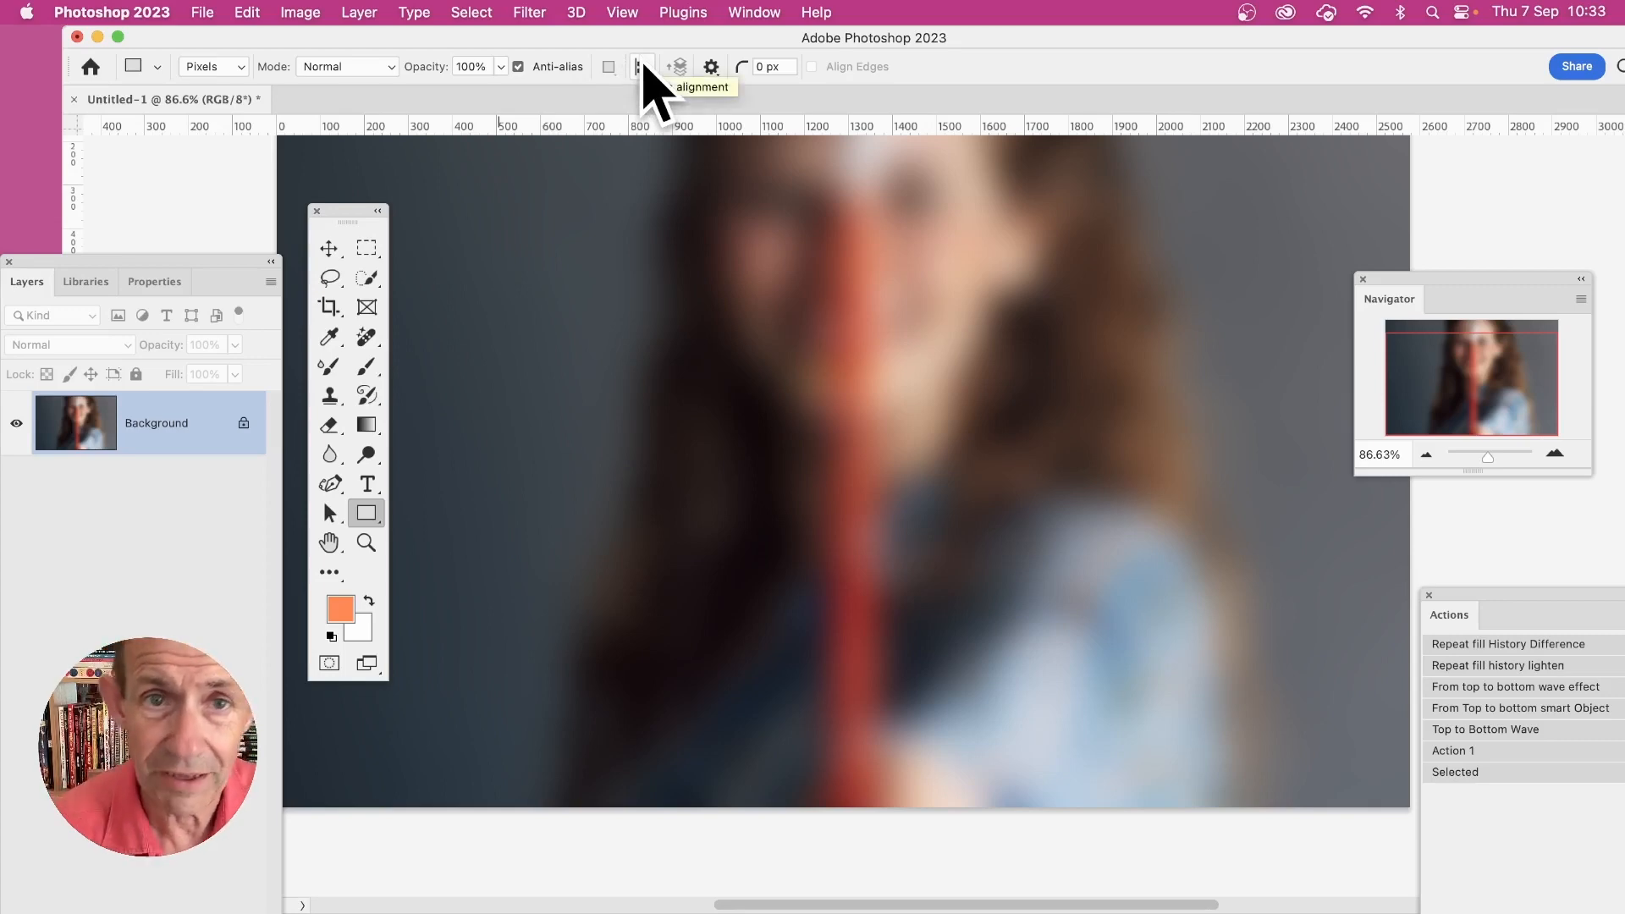
Step: Constrain the Rectangle tool to Square and draw two solid orange squares over the portrait, undoing each
click(719, 73)
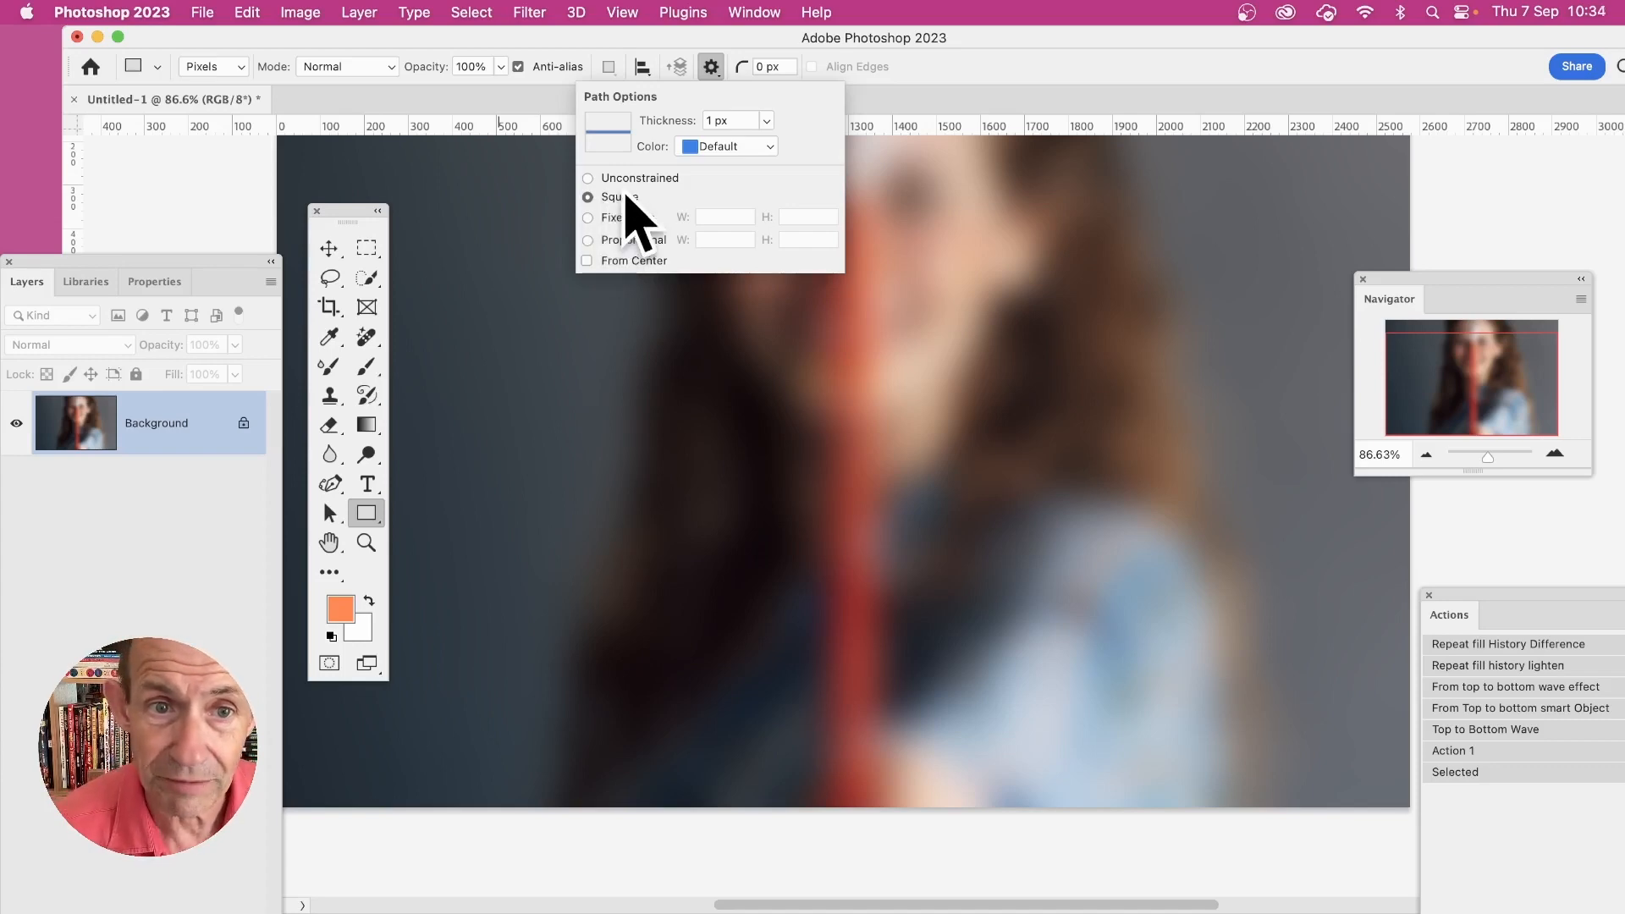
drag(610, 293, 1161, 628)
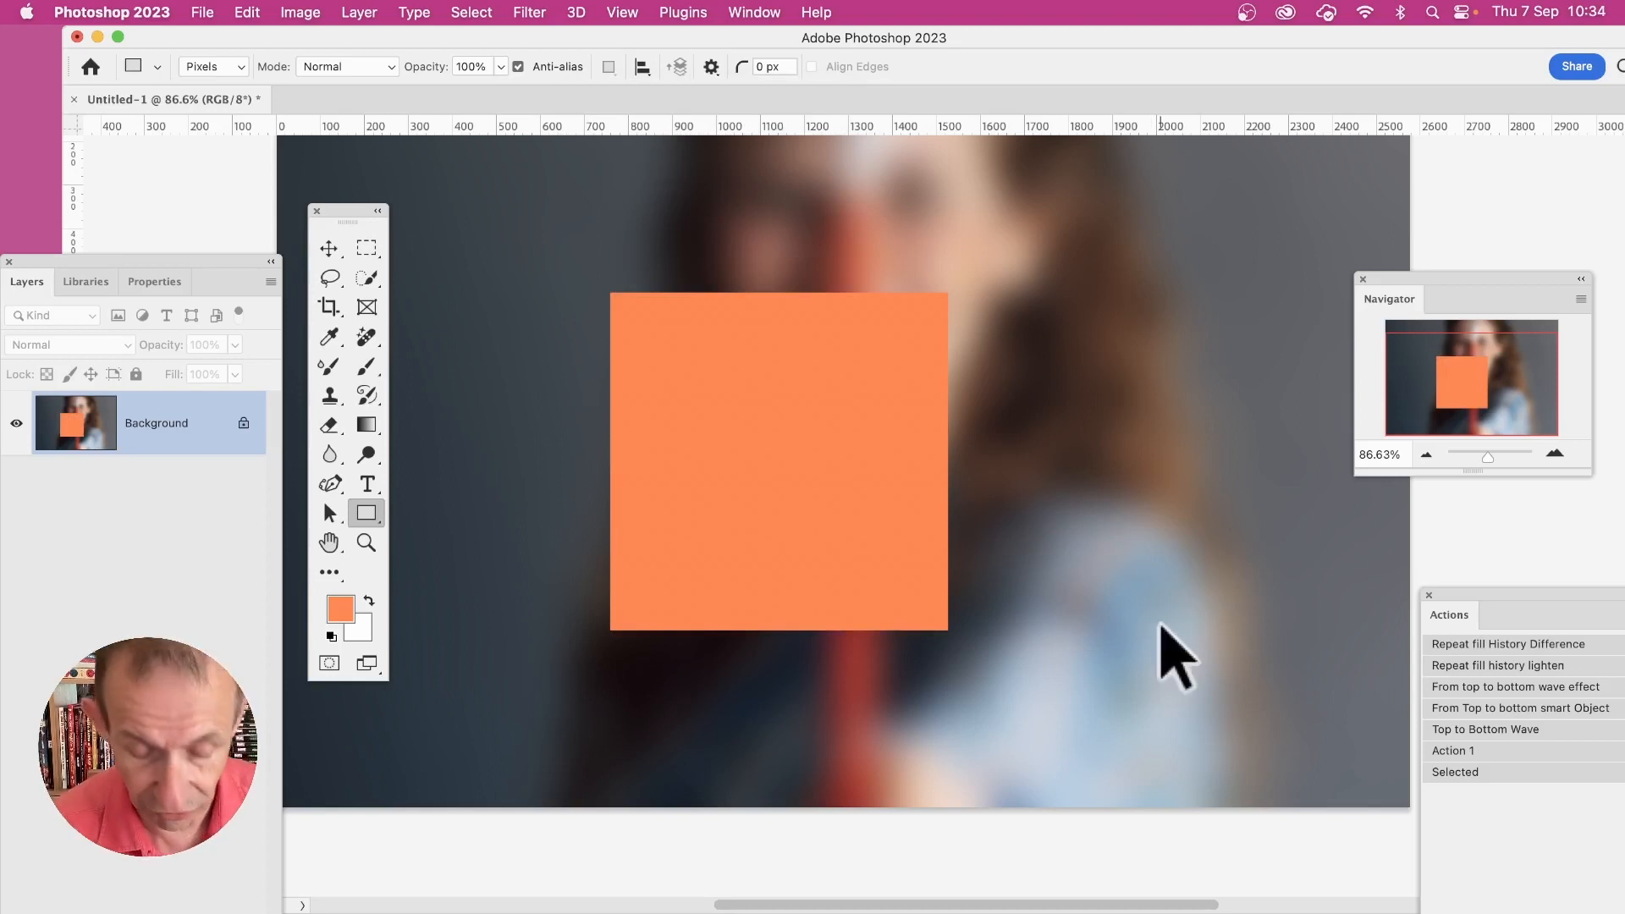
key(super+z)
drag(677, 199, 1151, 587)
key(super+z)
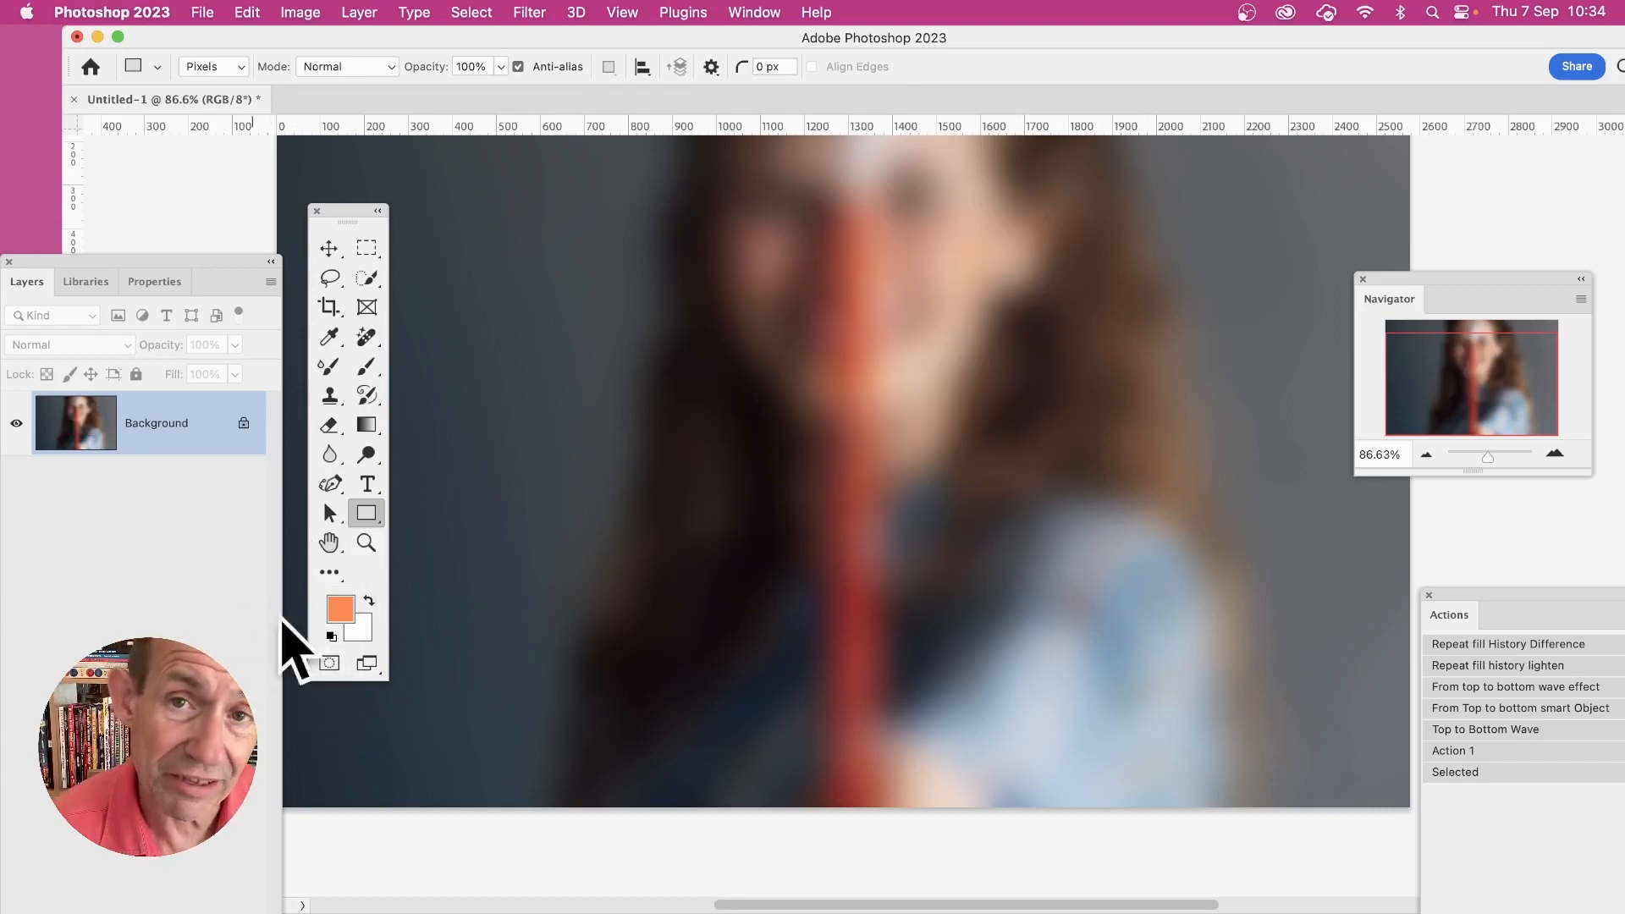
Step: Change the foreground color to a fully saturated bright green
click(347, 613)
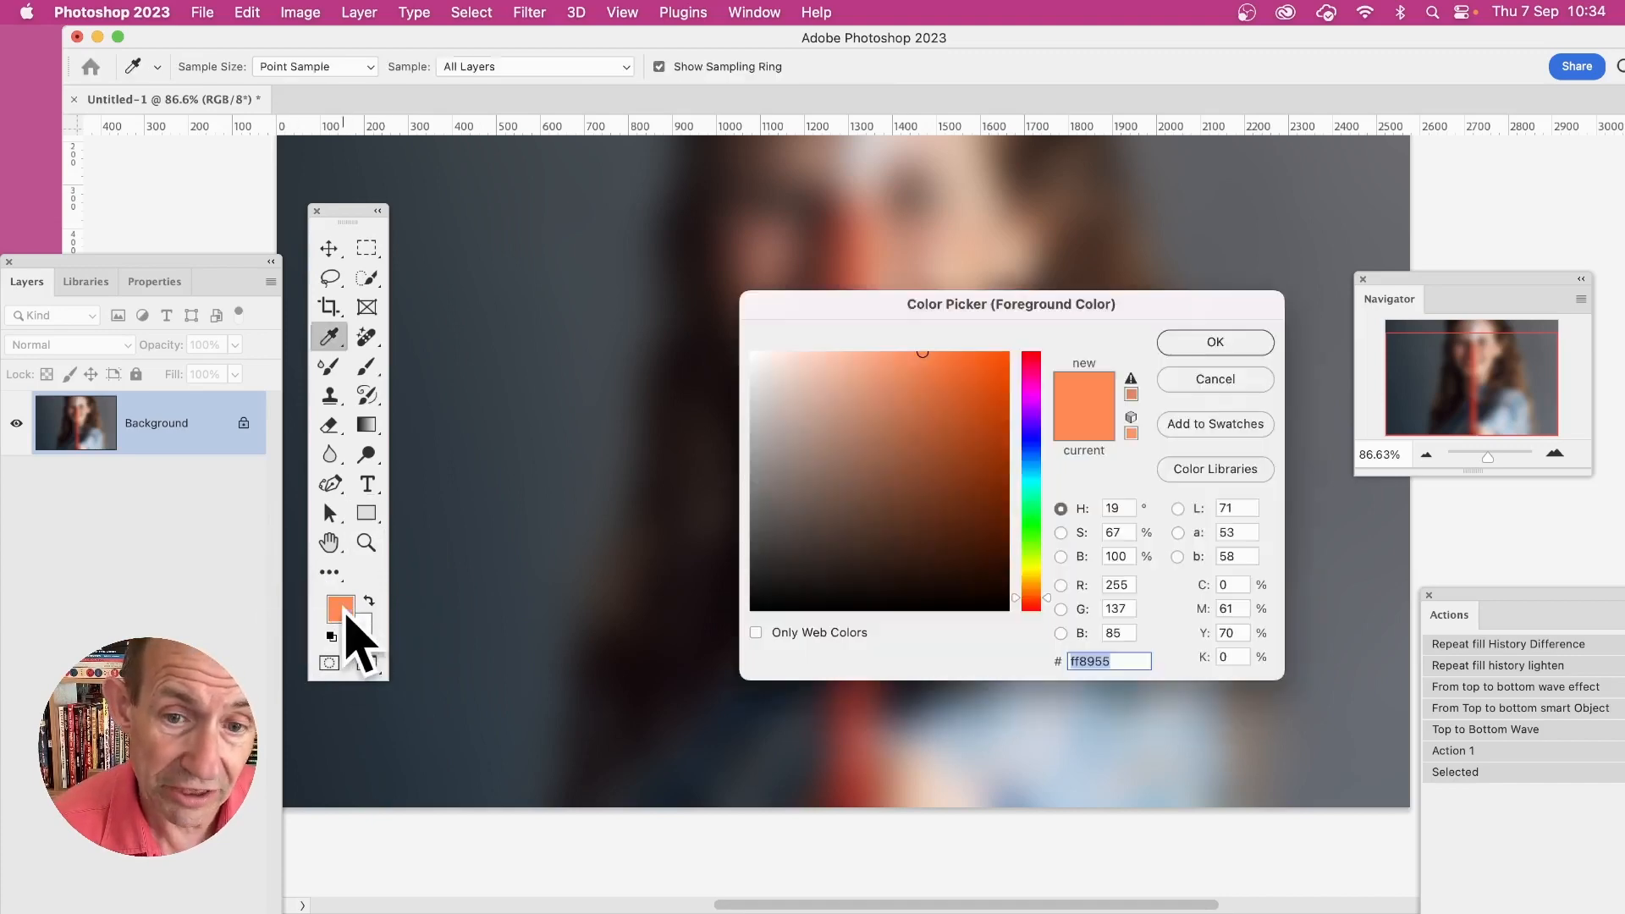
drag(1040, 513, 1041, 525)
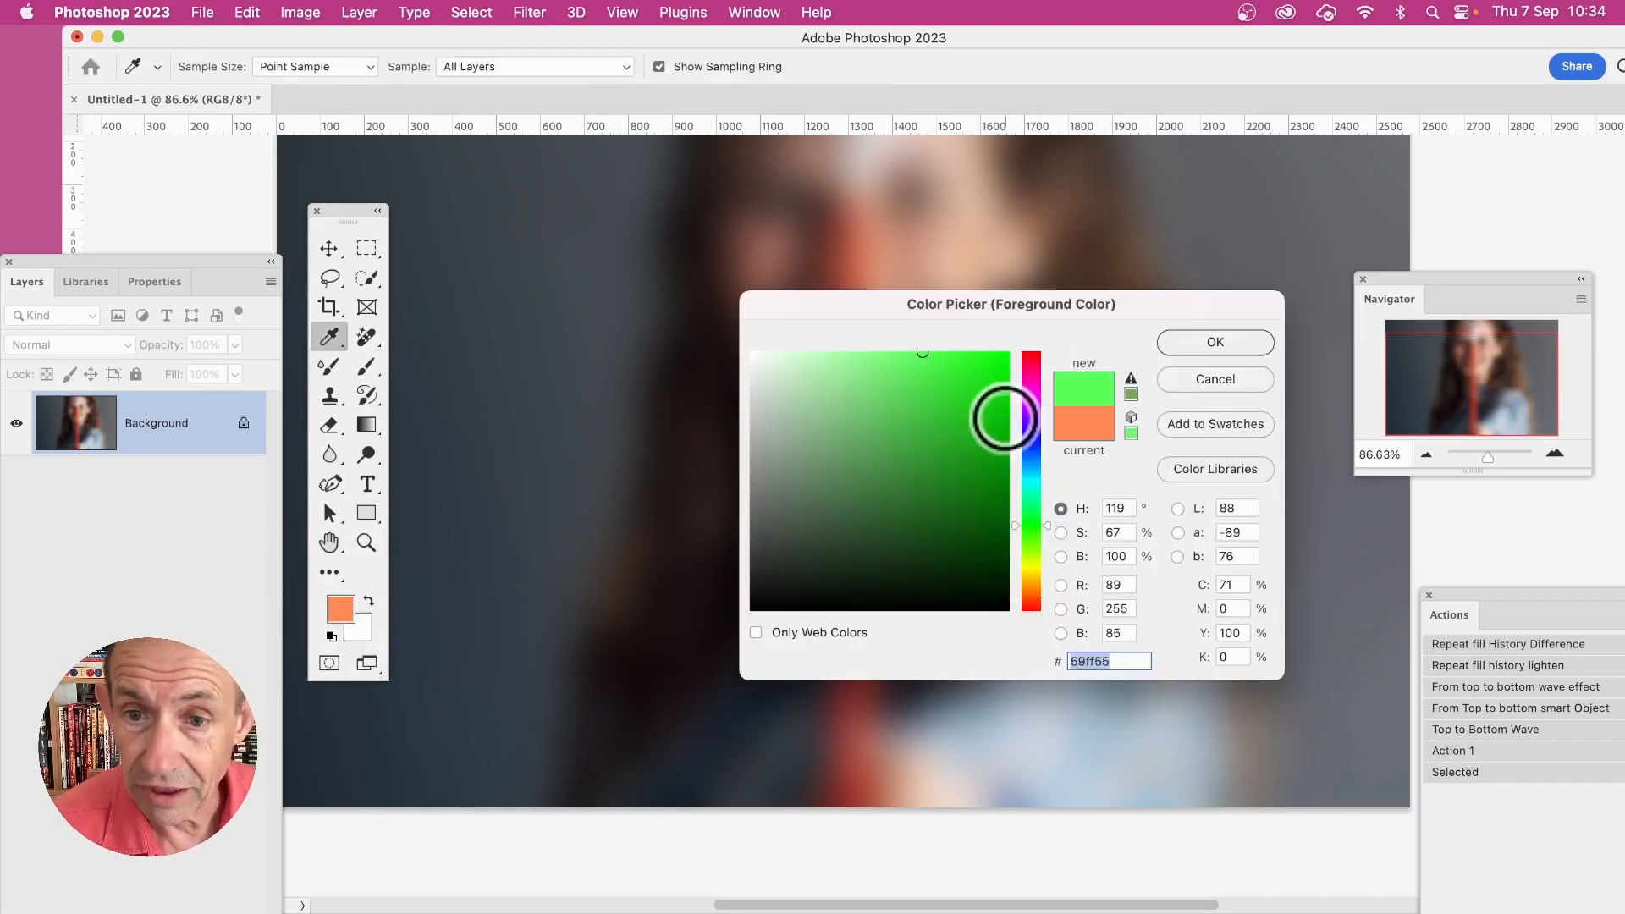
drag(994, 399, 1063, 333)
click(1245, 342)
Step: Draw a solid green square over the face with the Rectangle tool, and undo it
key(u)
mouse_move(694, 236)
mouse_down()
mouse_move(813, 319)
mouse_move(1016, 557)
mouse_up()
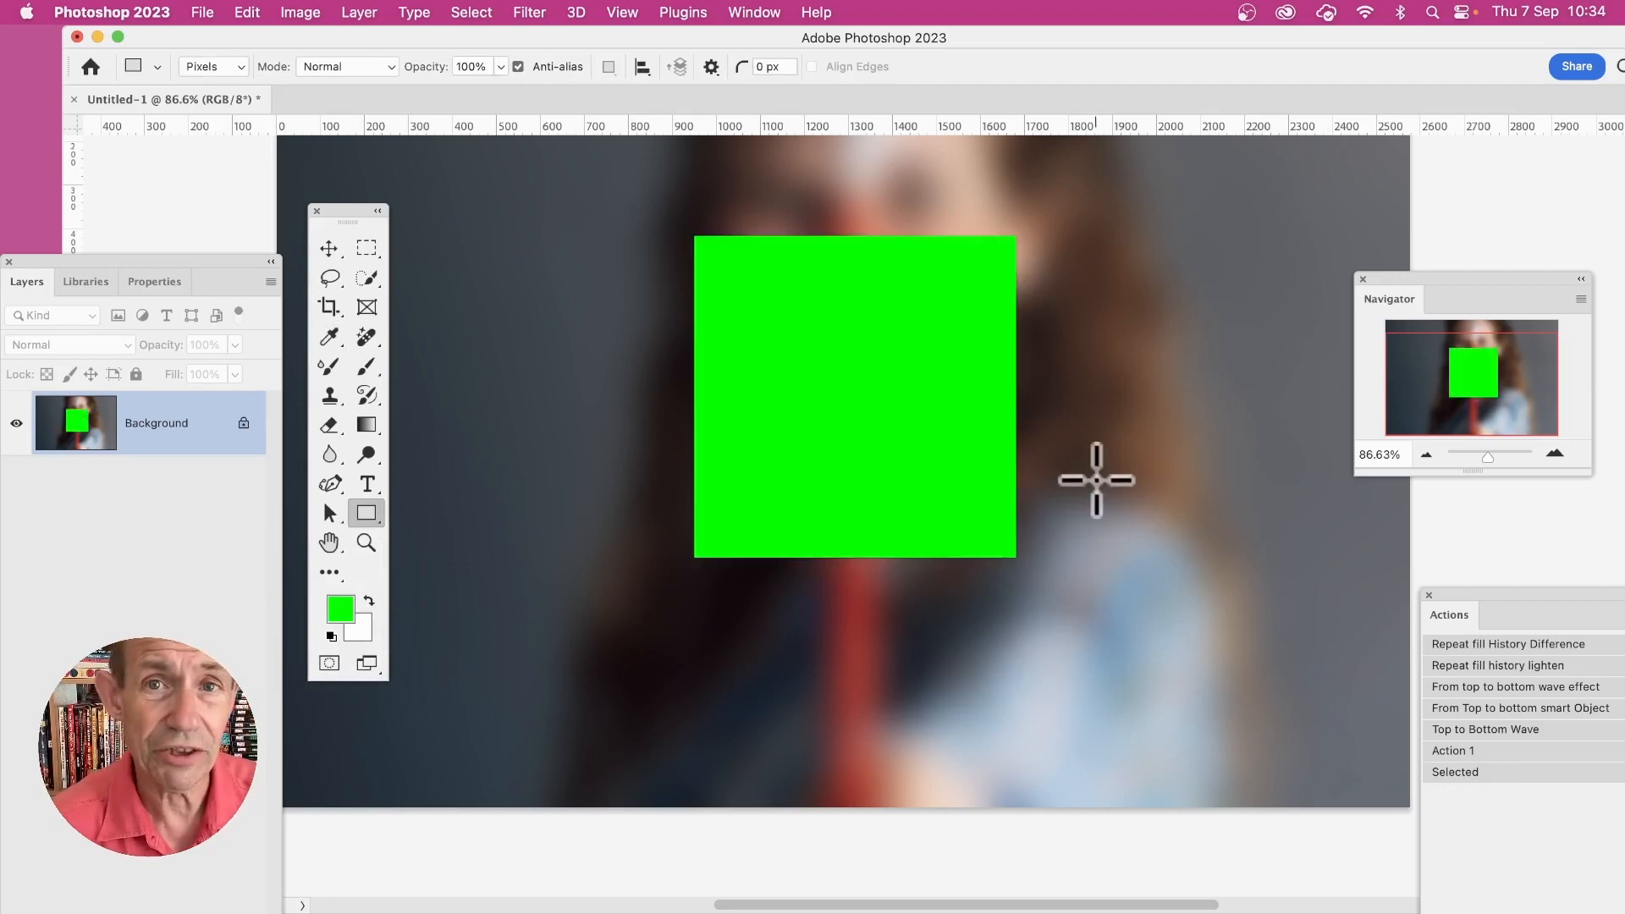
key(super+z)
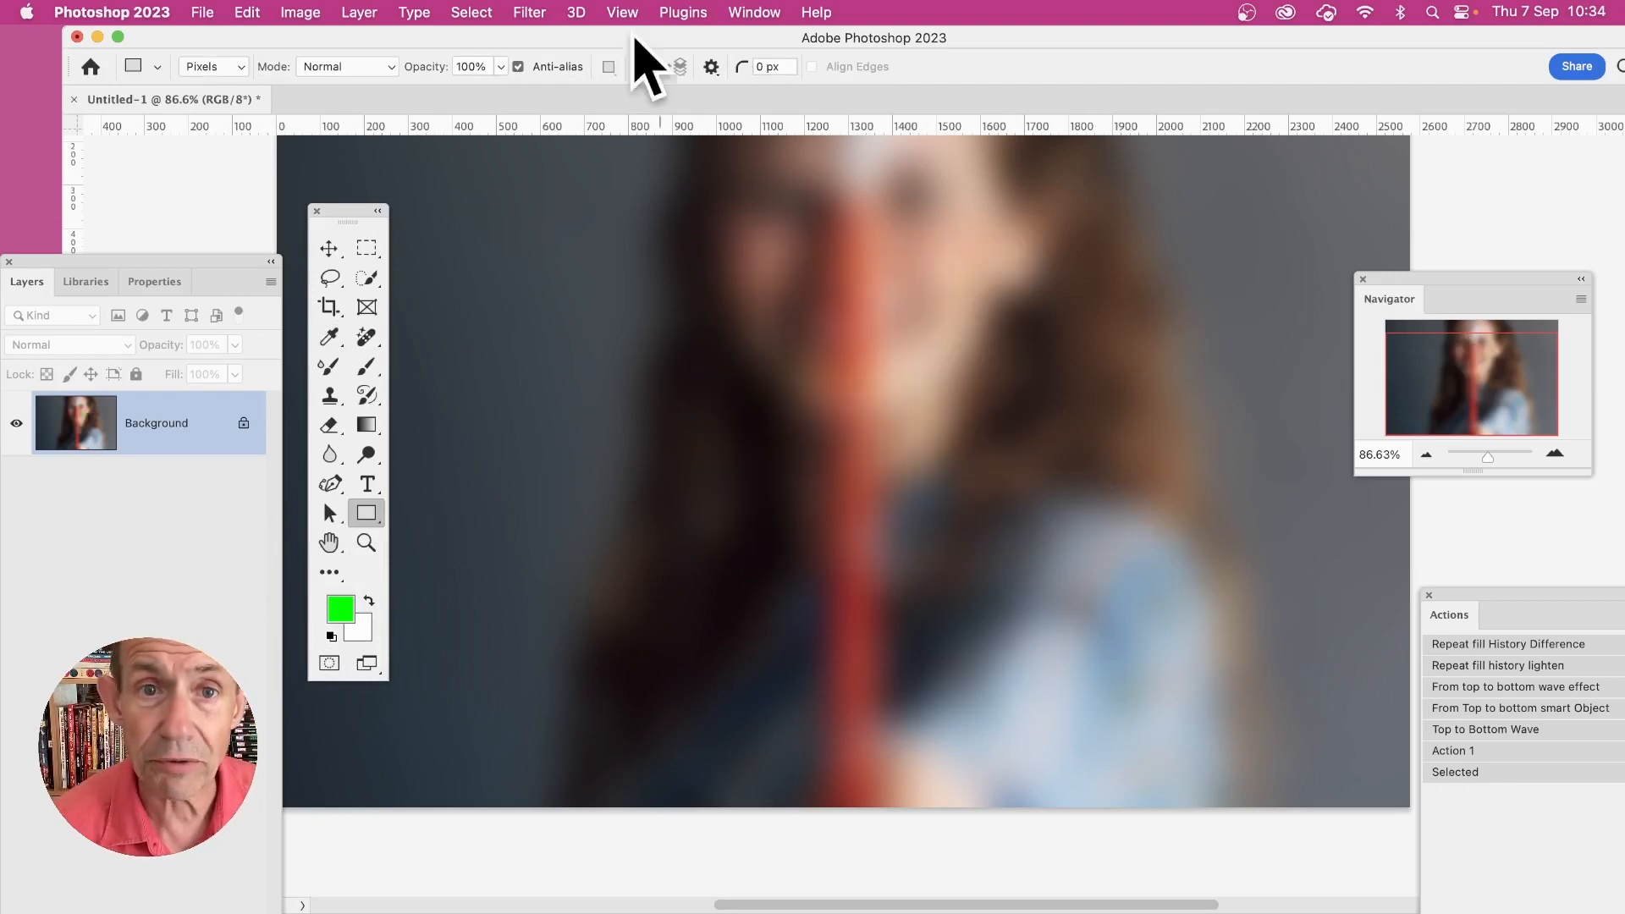
Step: Constrain the Rectangle tool to a fixed size of 200 px wide by 200 px high
click(718, 71)
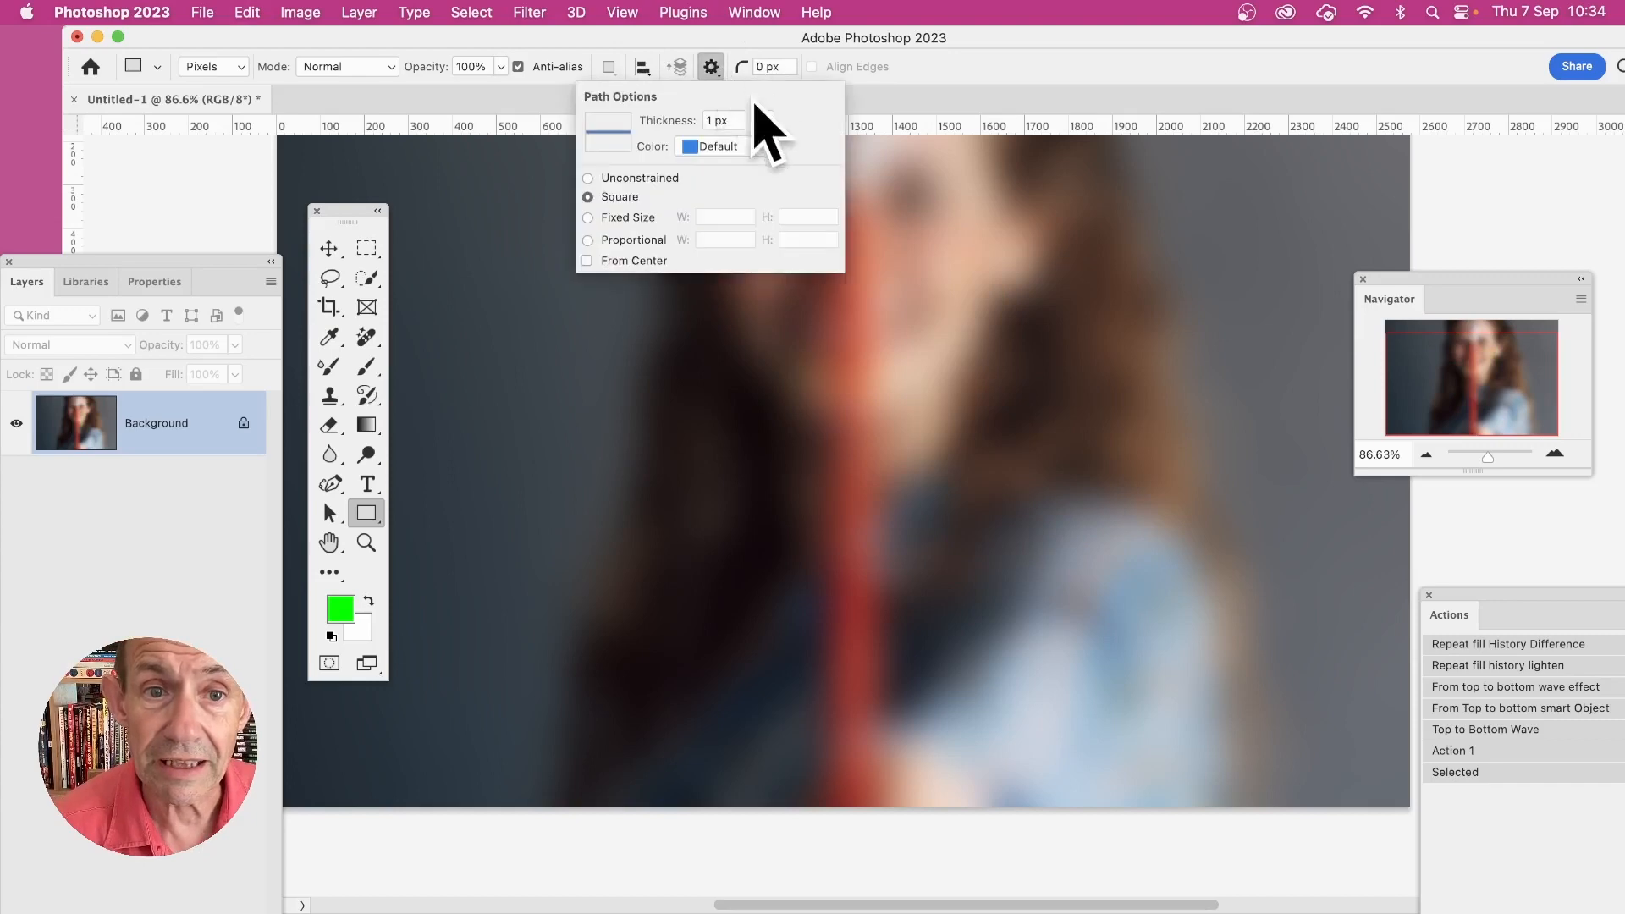
click(588, 217)
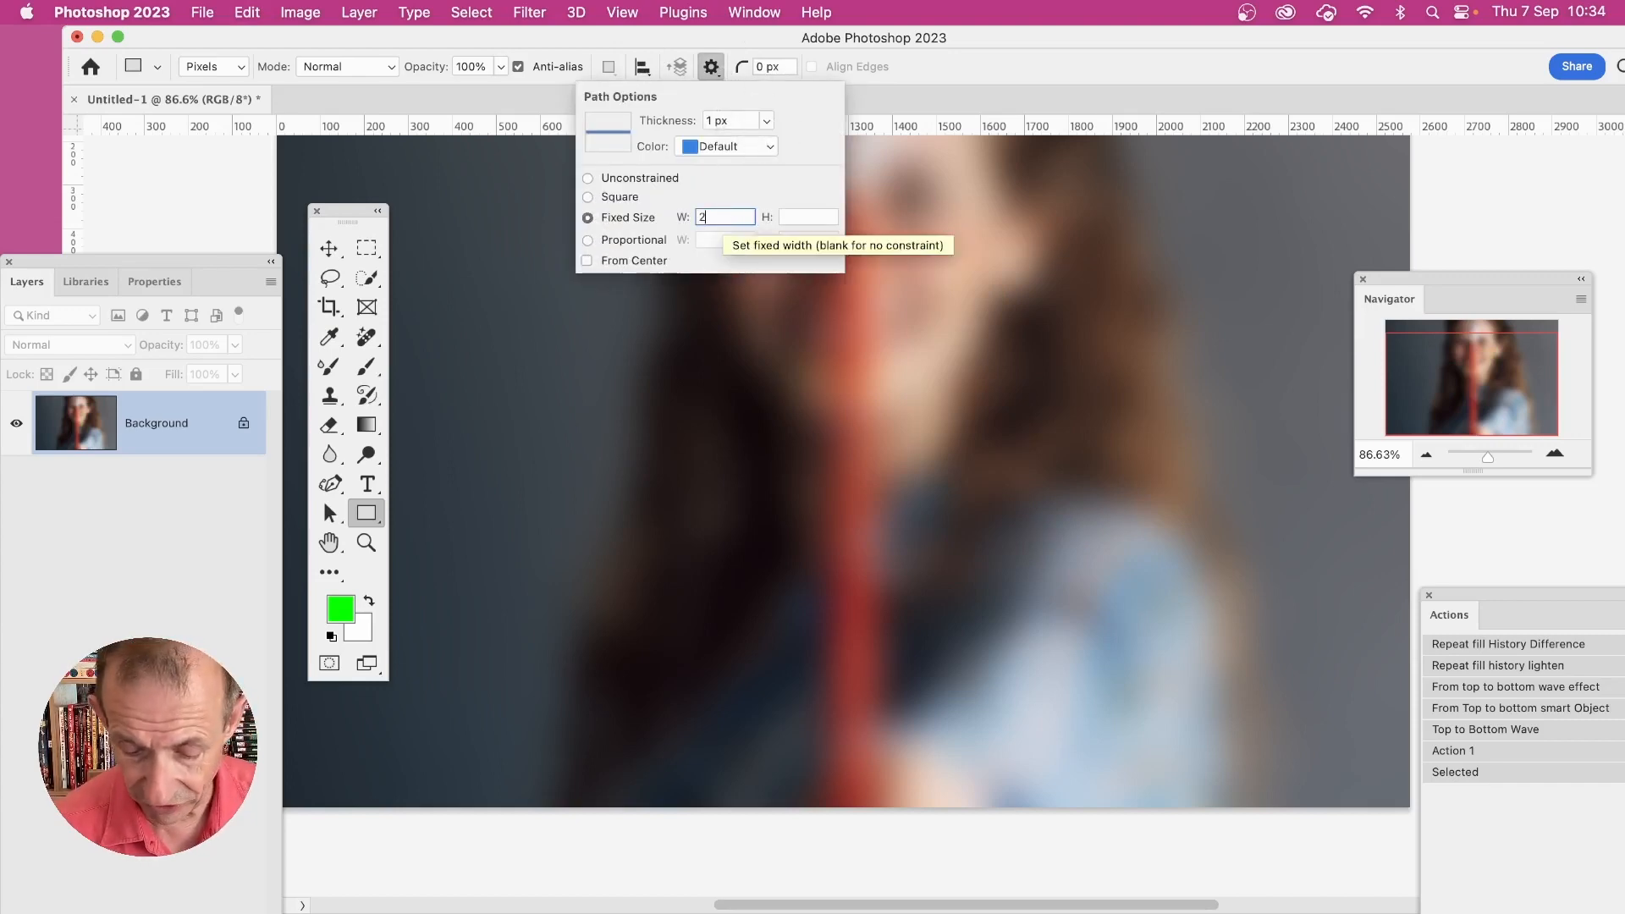
text(2)
key(Tab)
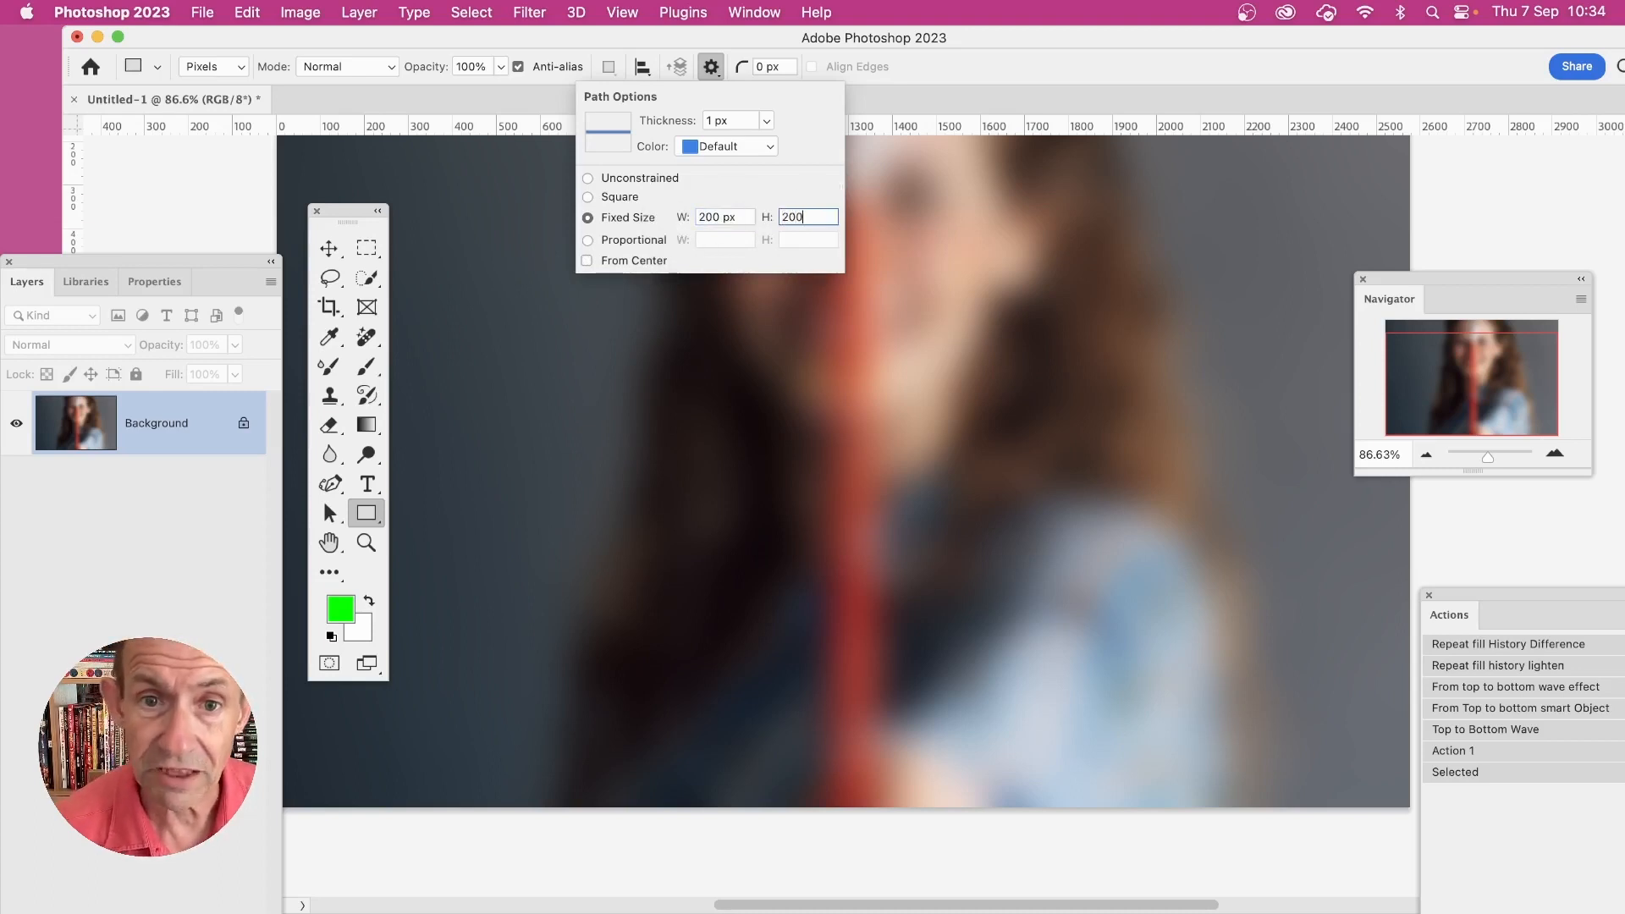
Step: Place four fixed-size green squares at different spots across the portrait, and undo all four
mouse_move(590, 368)
mouse_down()
mouse_move(727, 453)
mouse_move(503, 261)
mouse_move(690, 336)
mouse_move(979, 207)
mouse_move(619, 230)
mouse_move(642, 221)
mouse_up()
drag(906, 301, 1075, 181)
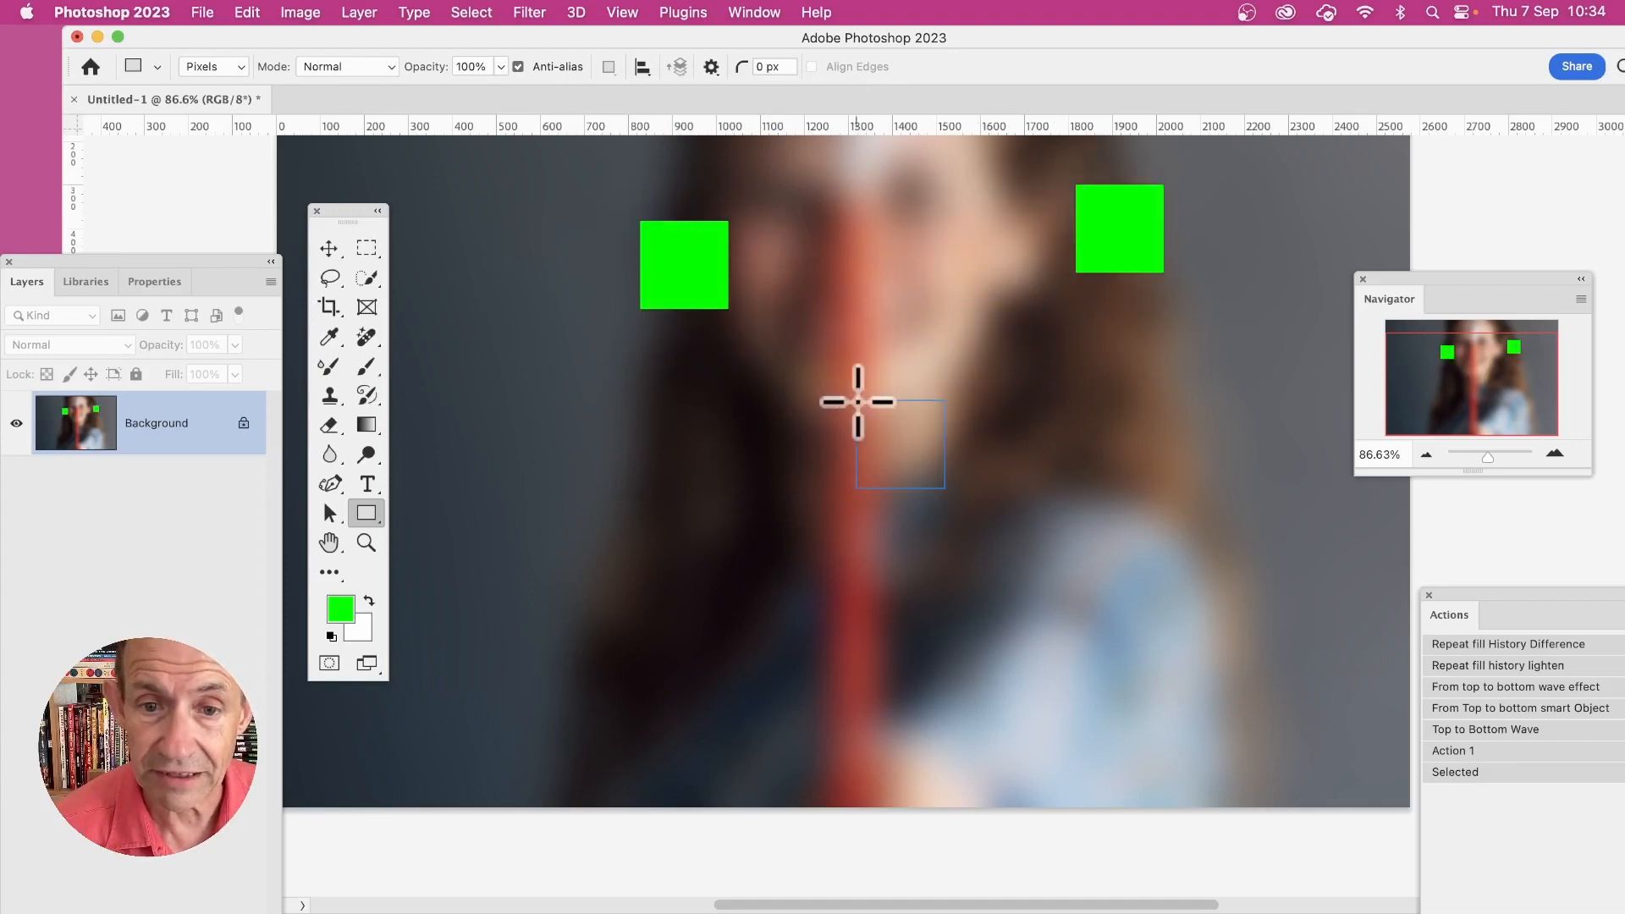
drag(855, 392, 798, 389)
drag(615, 474, 603, 478)
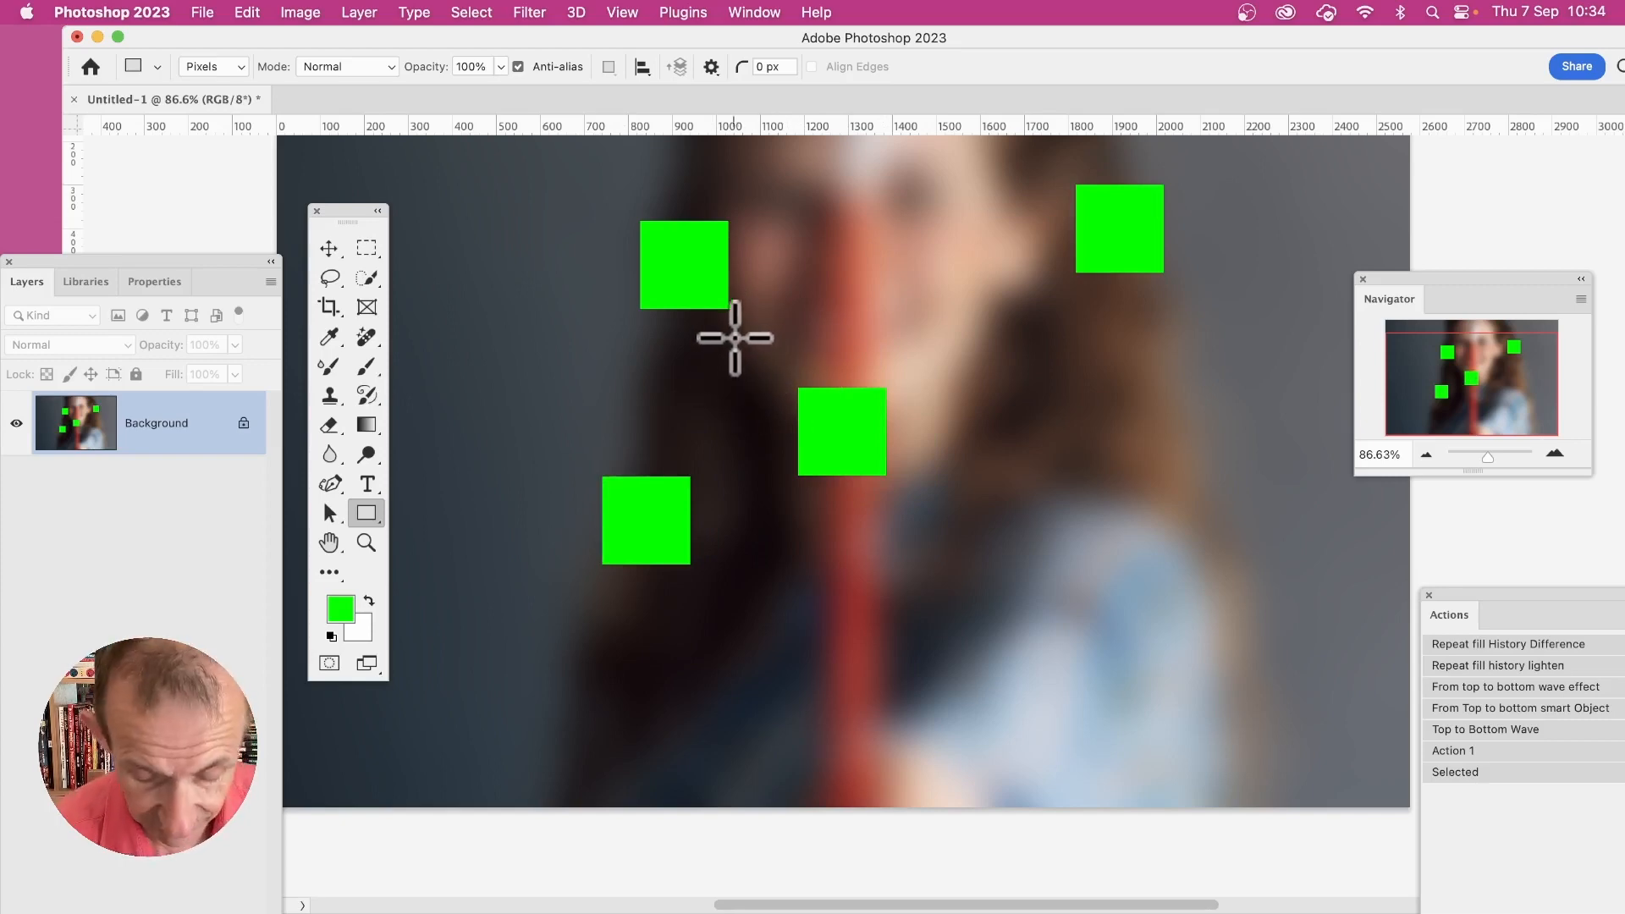
key(super+z)
key(super+z)
key(super+z)
key(super+z)
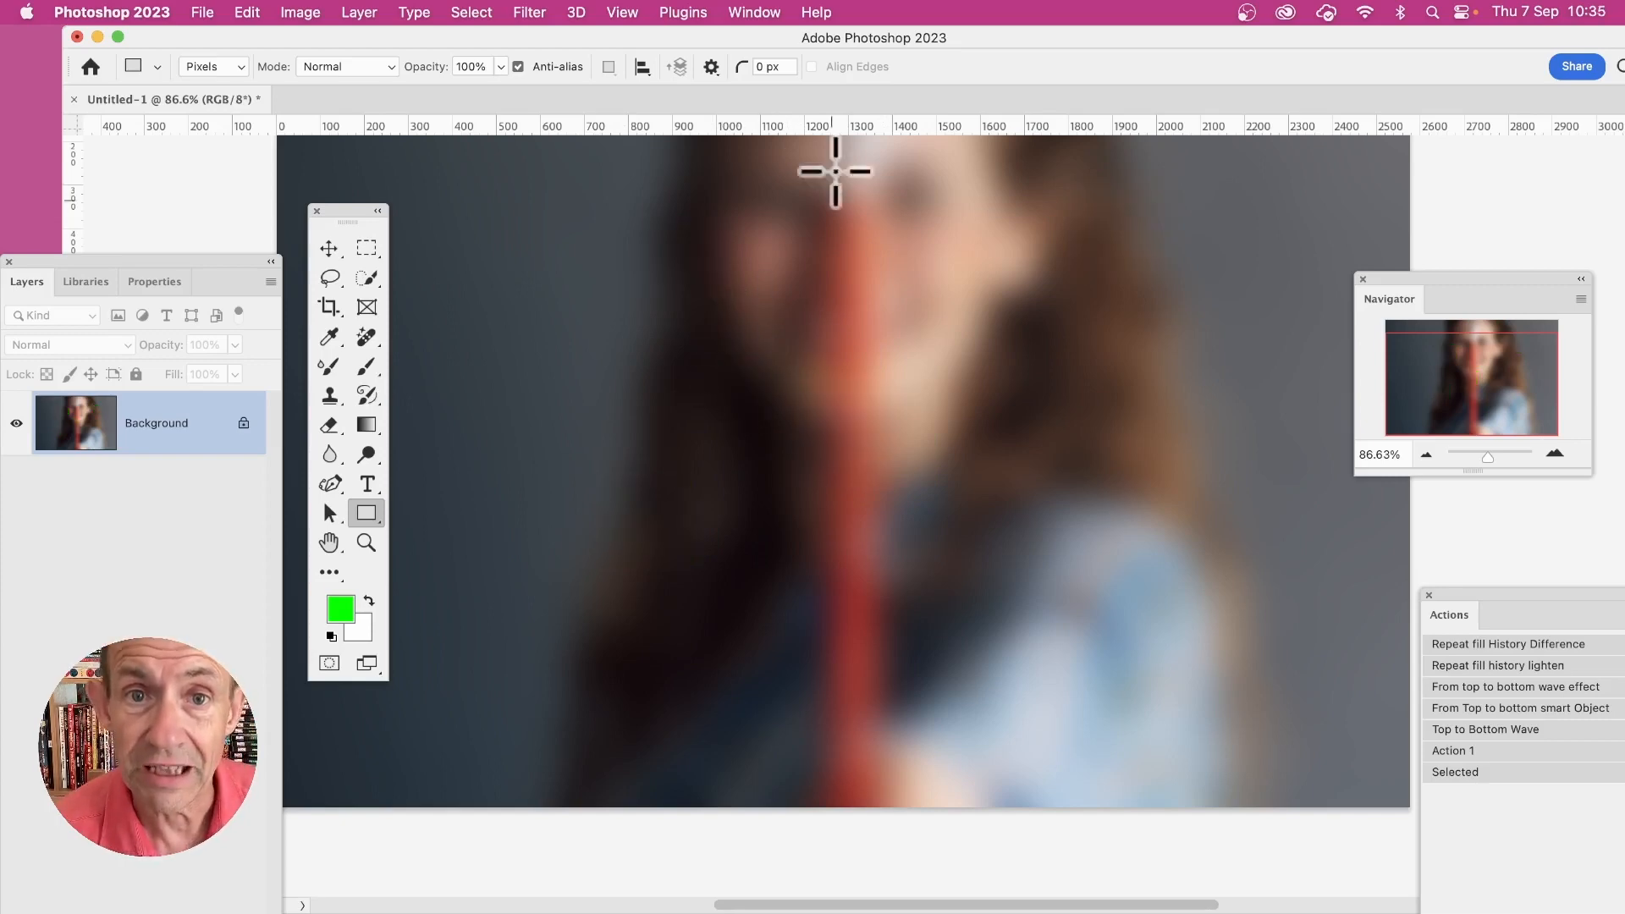
Step: Constrain the Rectangle tool to 4:1 proportions and draw two wide green rectangles across the portrait, undoing each
click(711, 67)
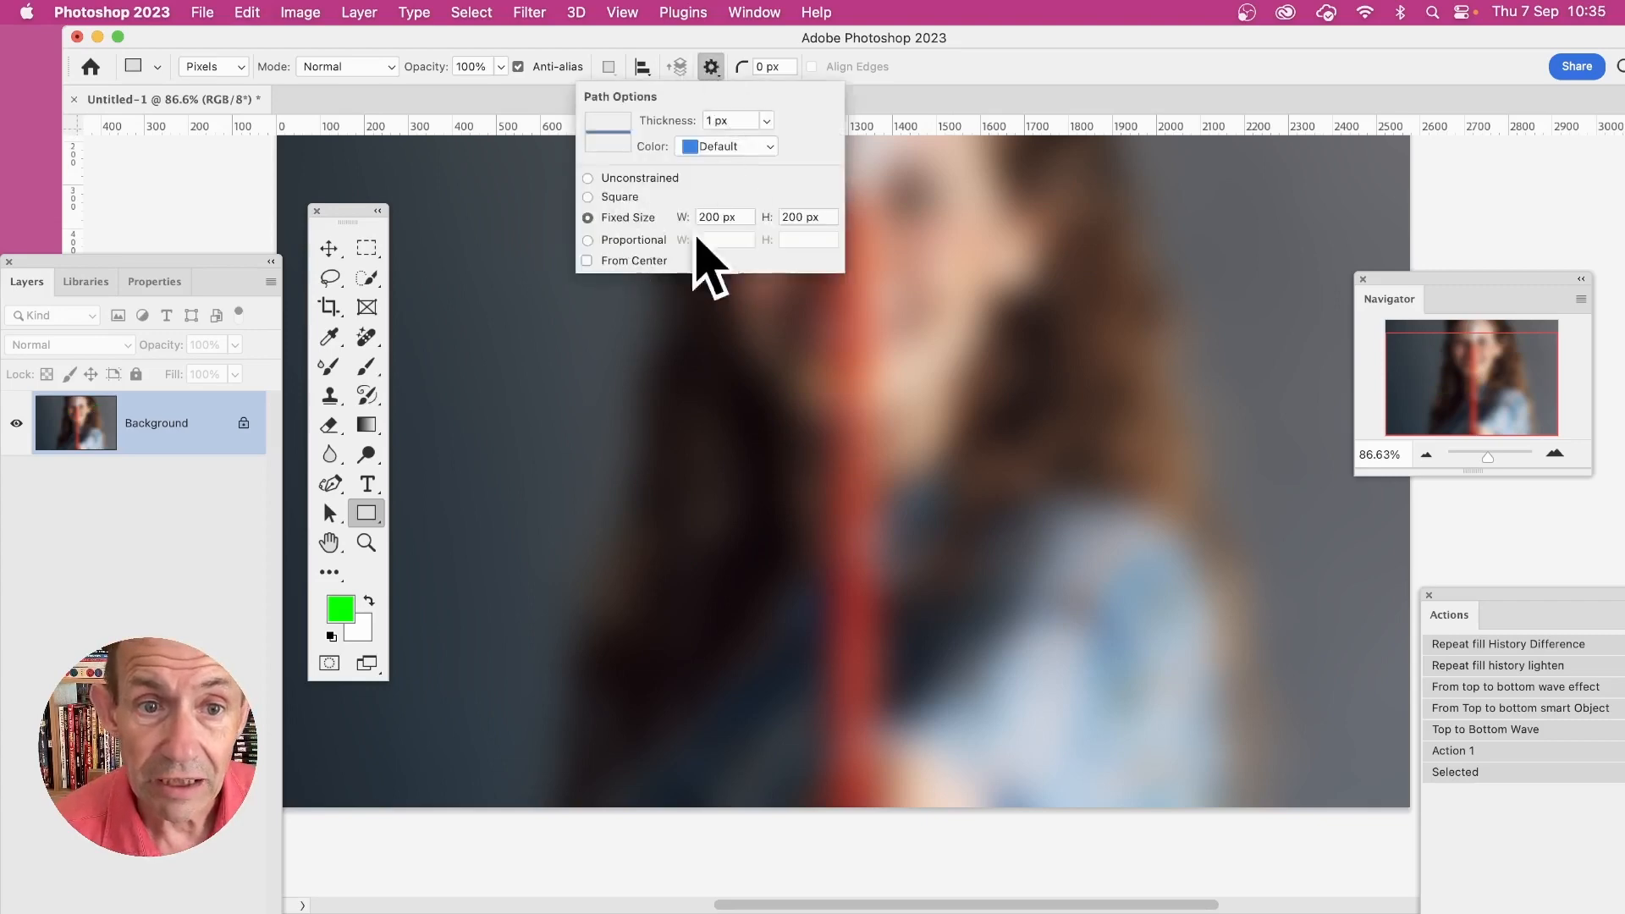
click(598, 242)
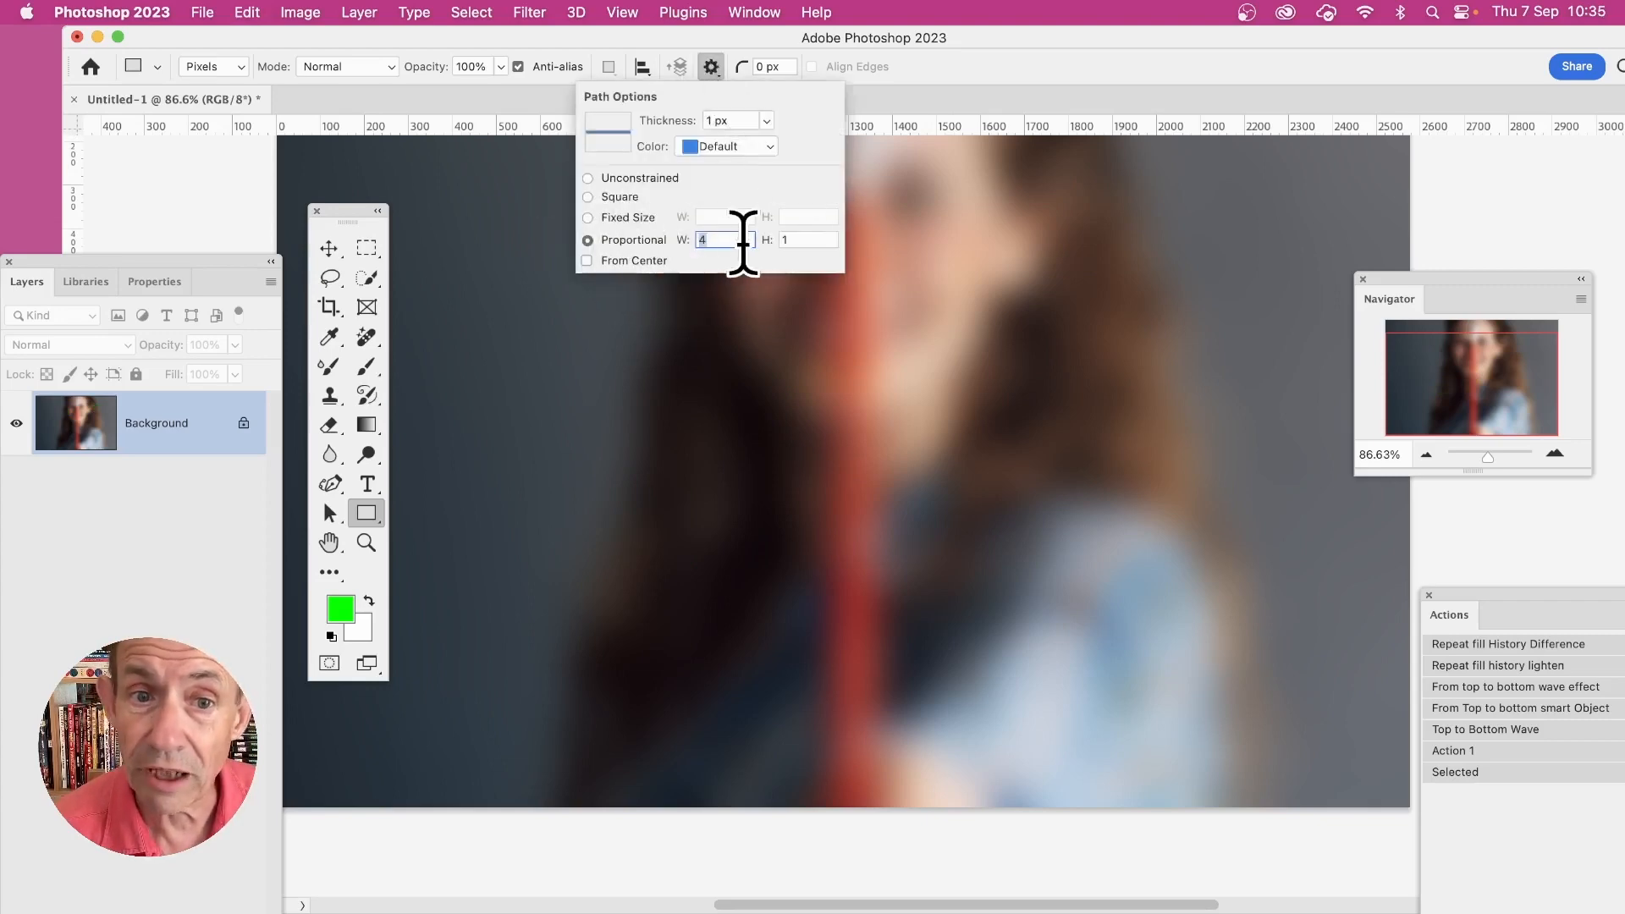
drag(602, 355, 1208, 508)
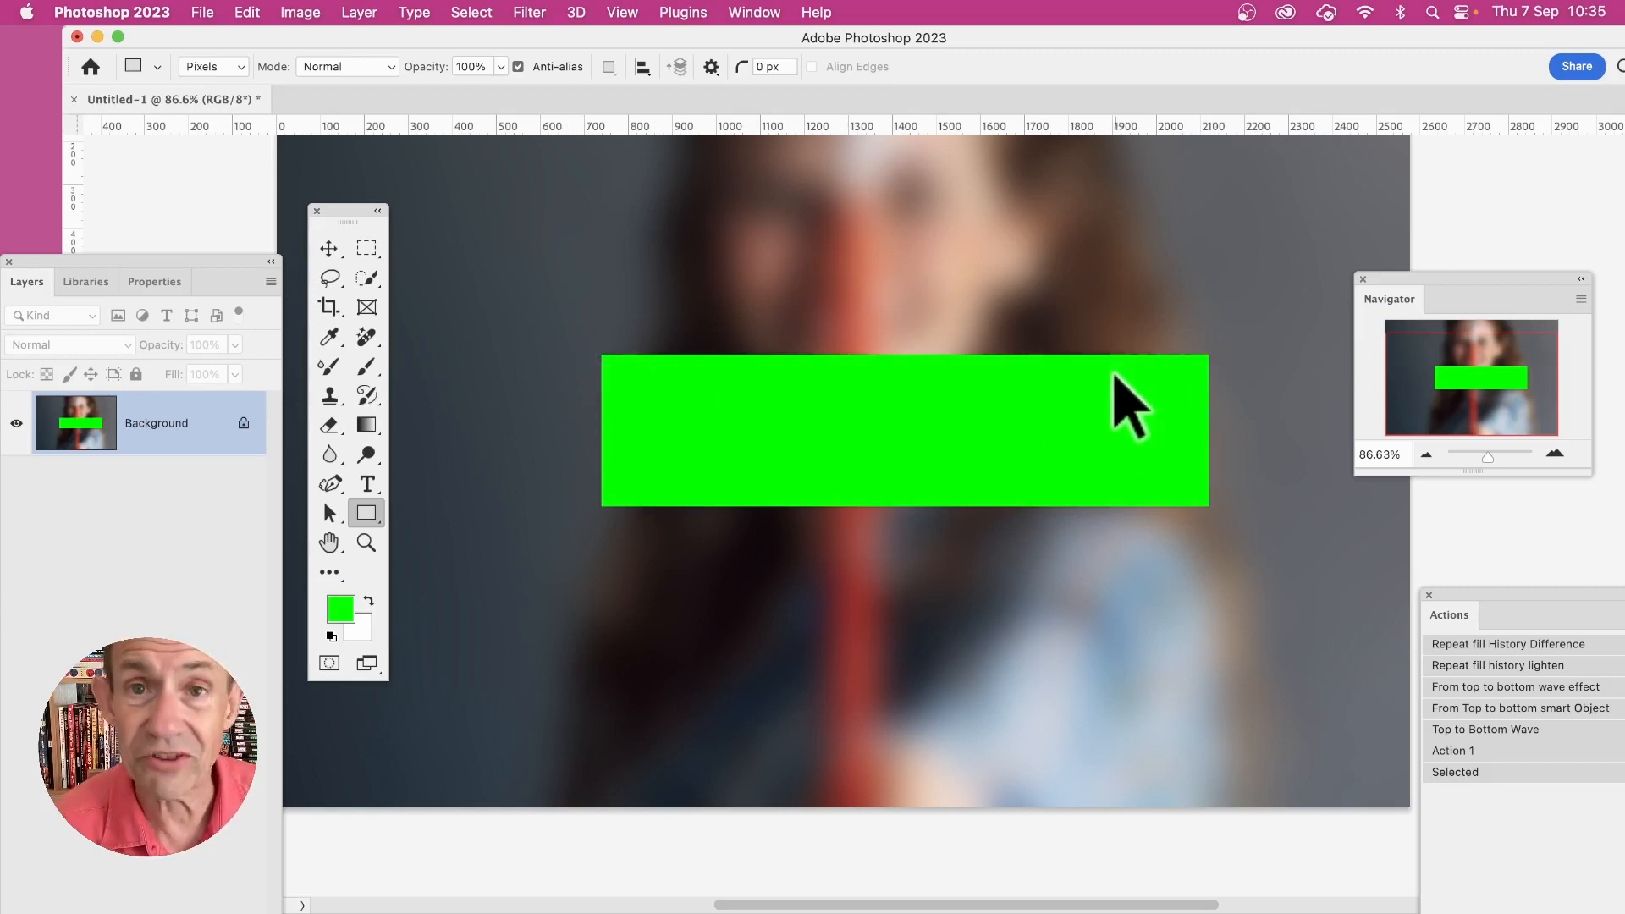
key(super+z)
drag(610, 335, 1077, 451)
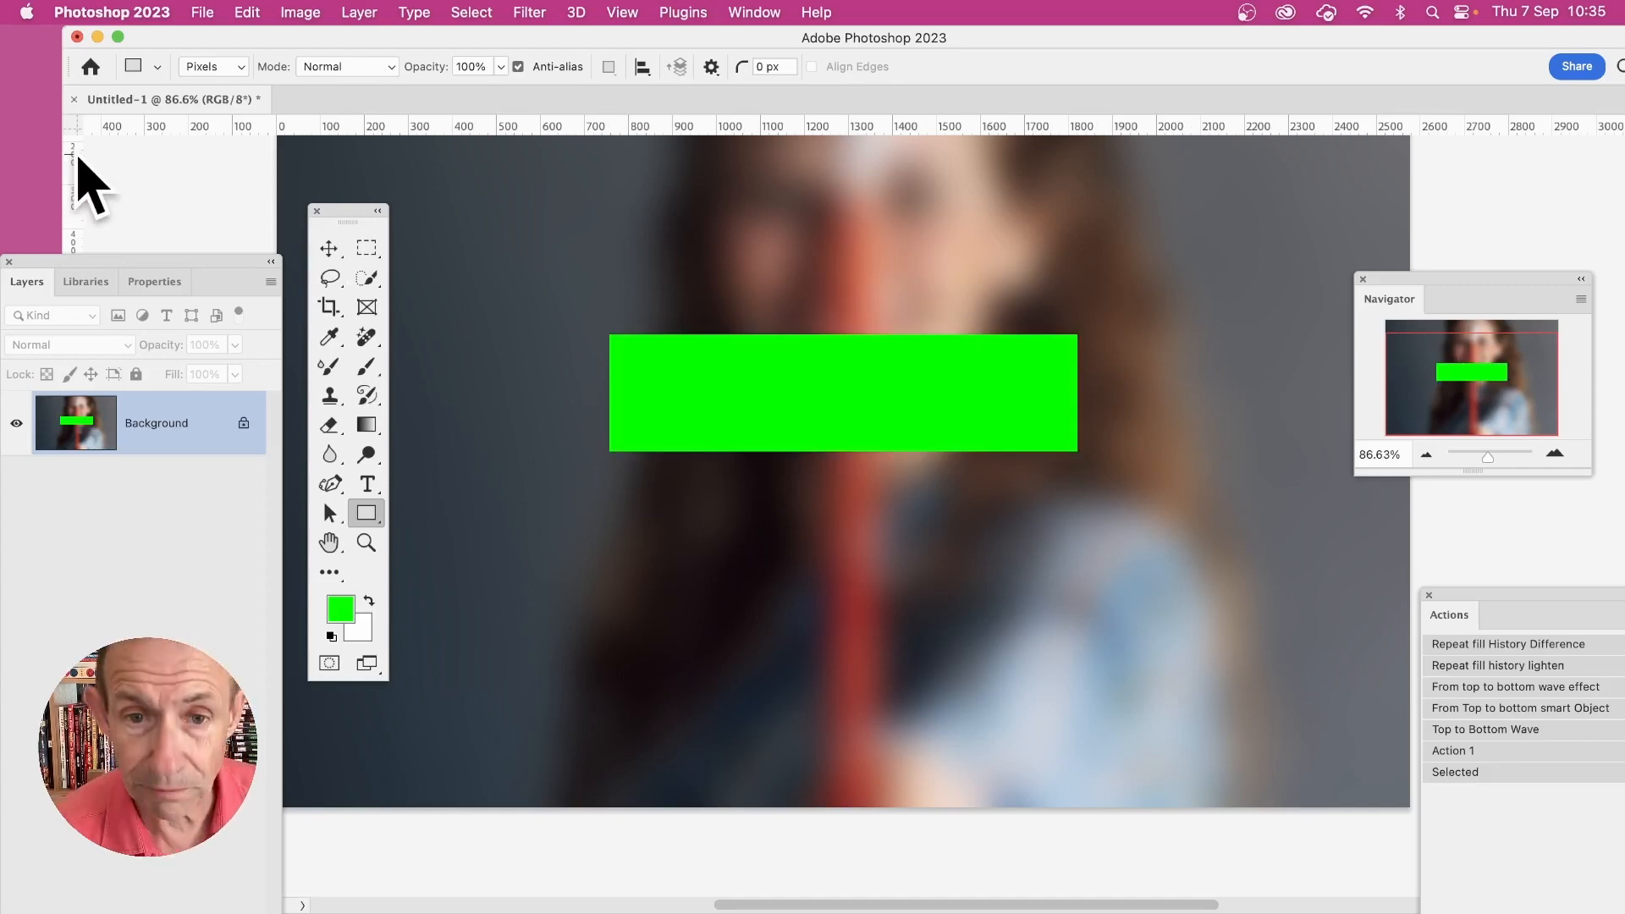
key(super+z)
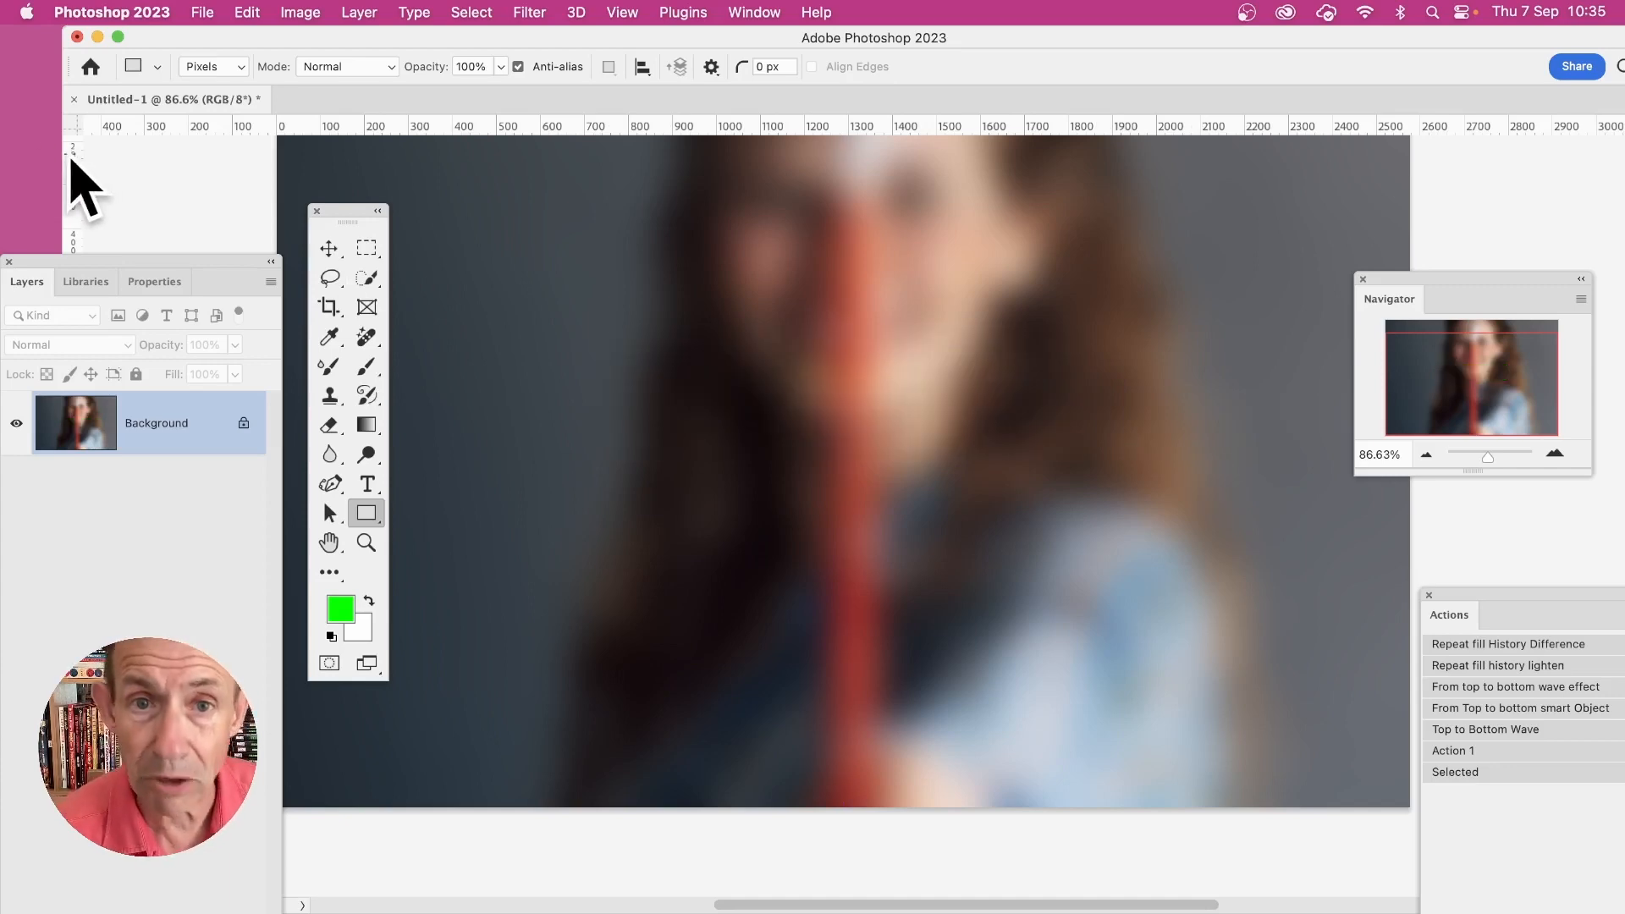
Step: Set the Rectangle tool to Unconstrained and draw a tall, narrow green rectangle beside the red strip
click(711, 67)
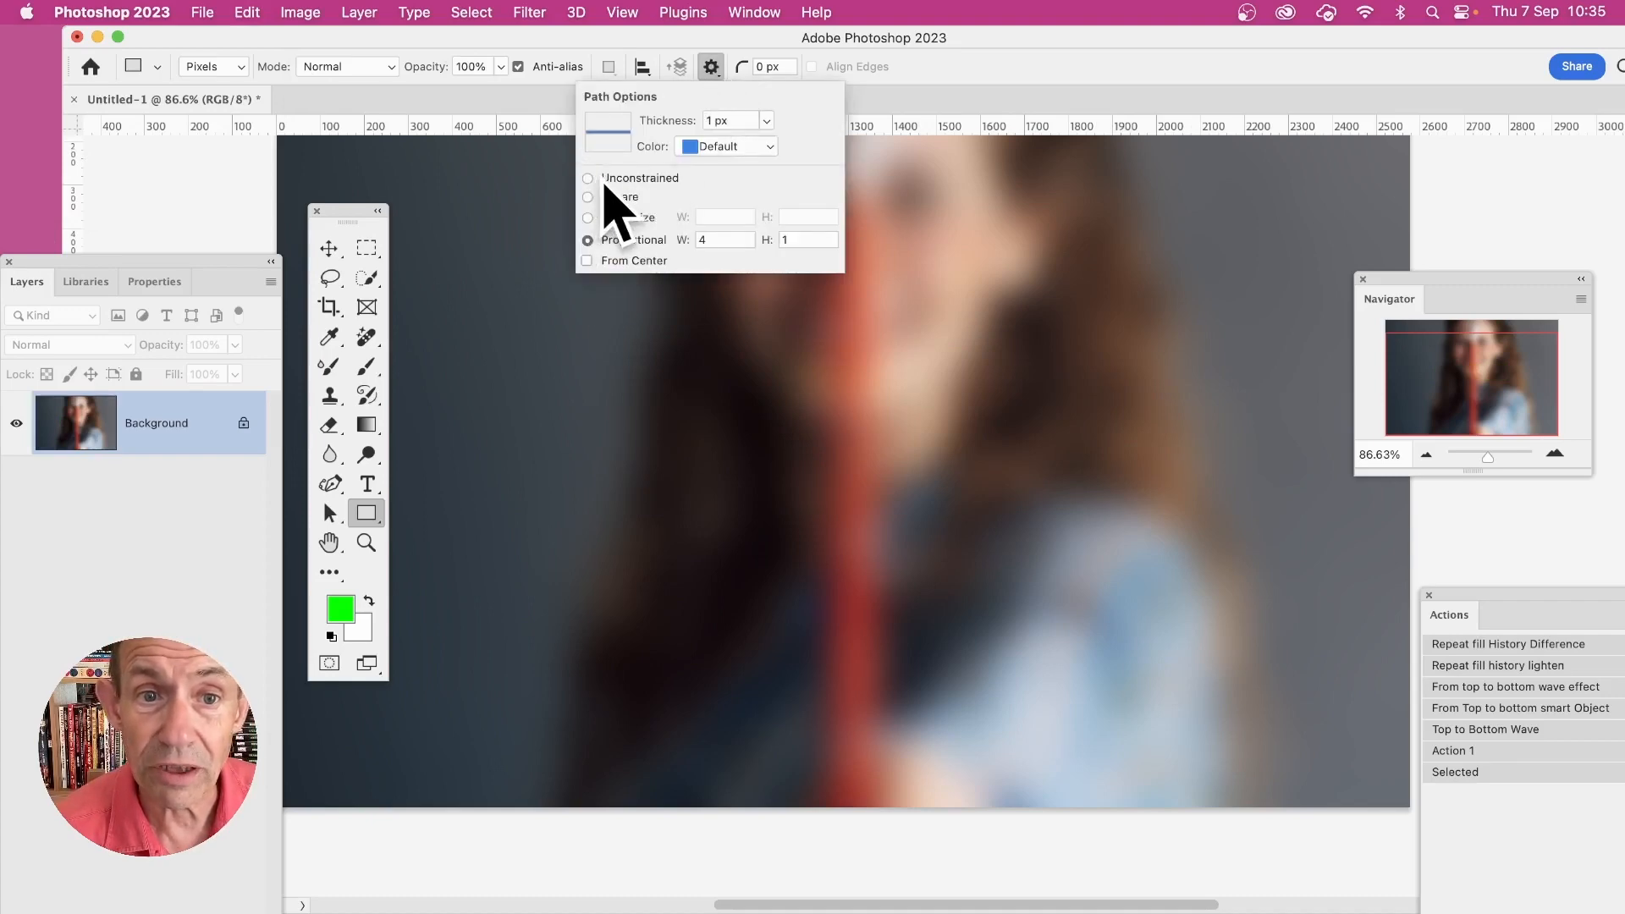
drag(719, 317, 811, 515)
Step: Turn on From Center, draw a green rectangle outward from the face's center, and undo it
click(712, 67)
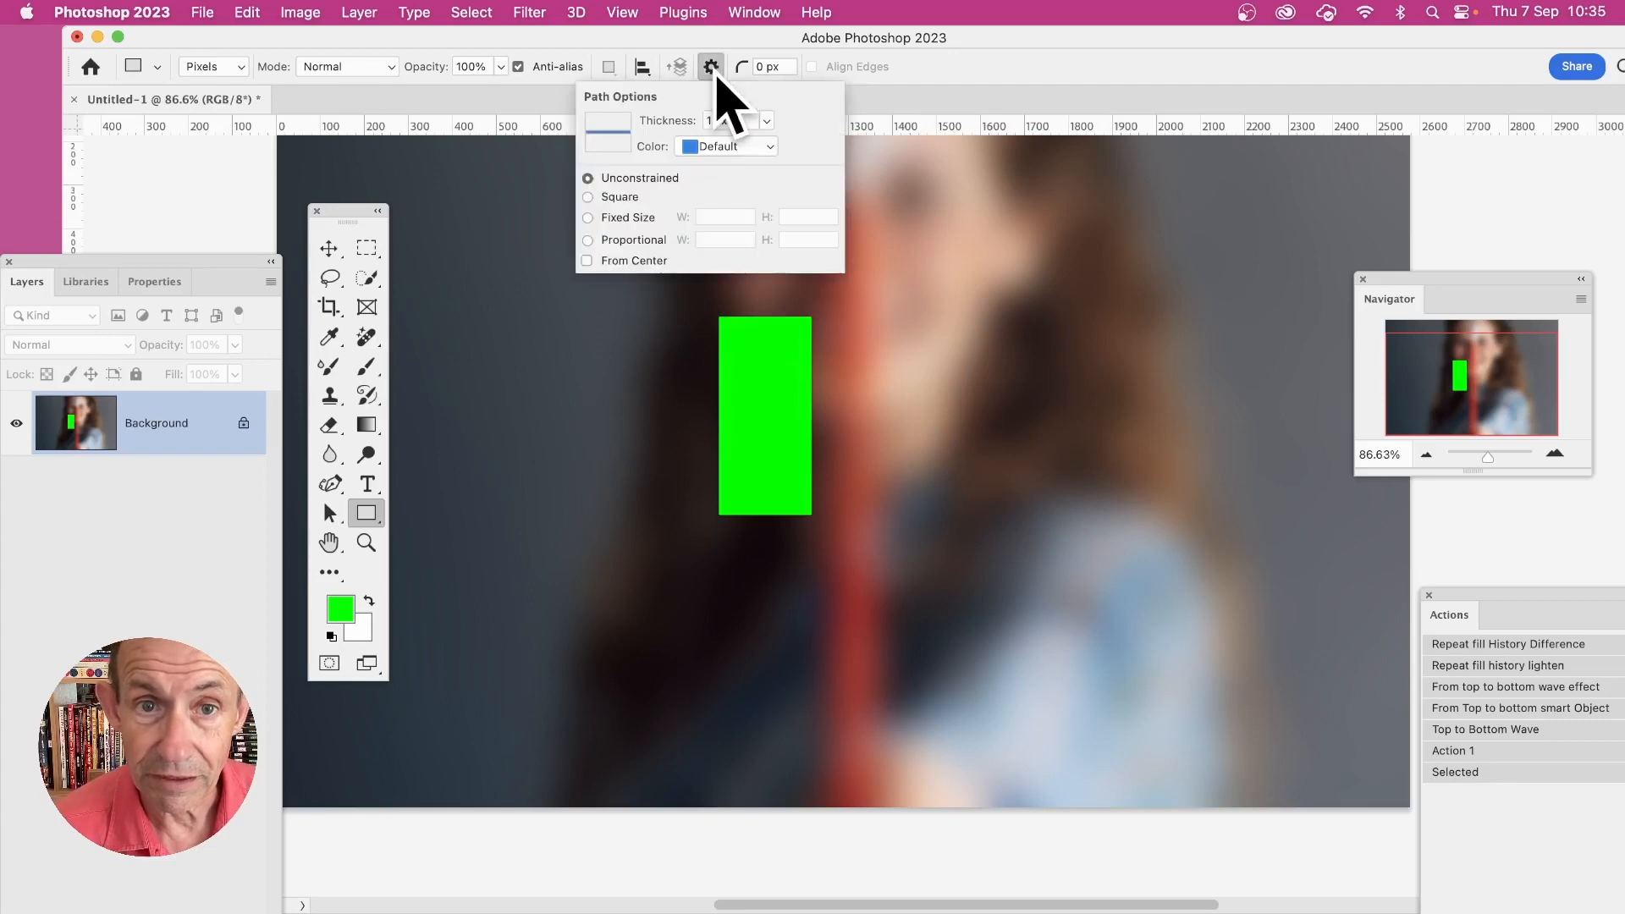
click(586, 261)
mouse_move(946, 330)
mouse_down()
mouse_move(1148, 461)
mouse_move(1138, 341)
mouse_move(1172, 472)
mouse_move(1109, 596)
mouse_move(1061, 354)
mouse_move(1073, 461)
mouse_up()
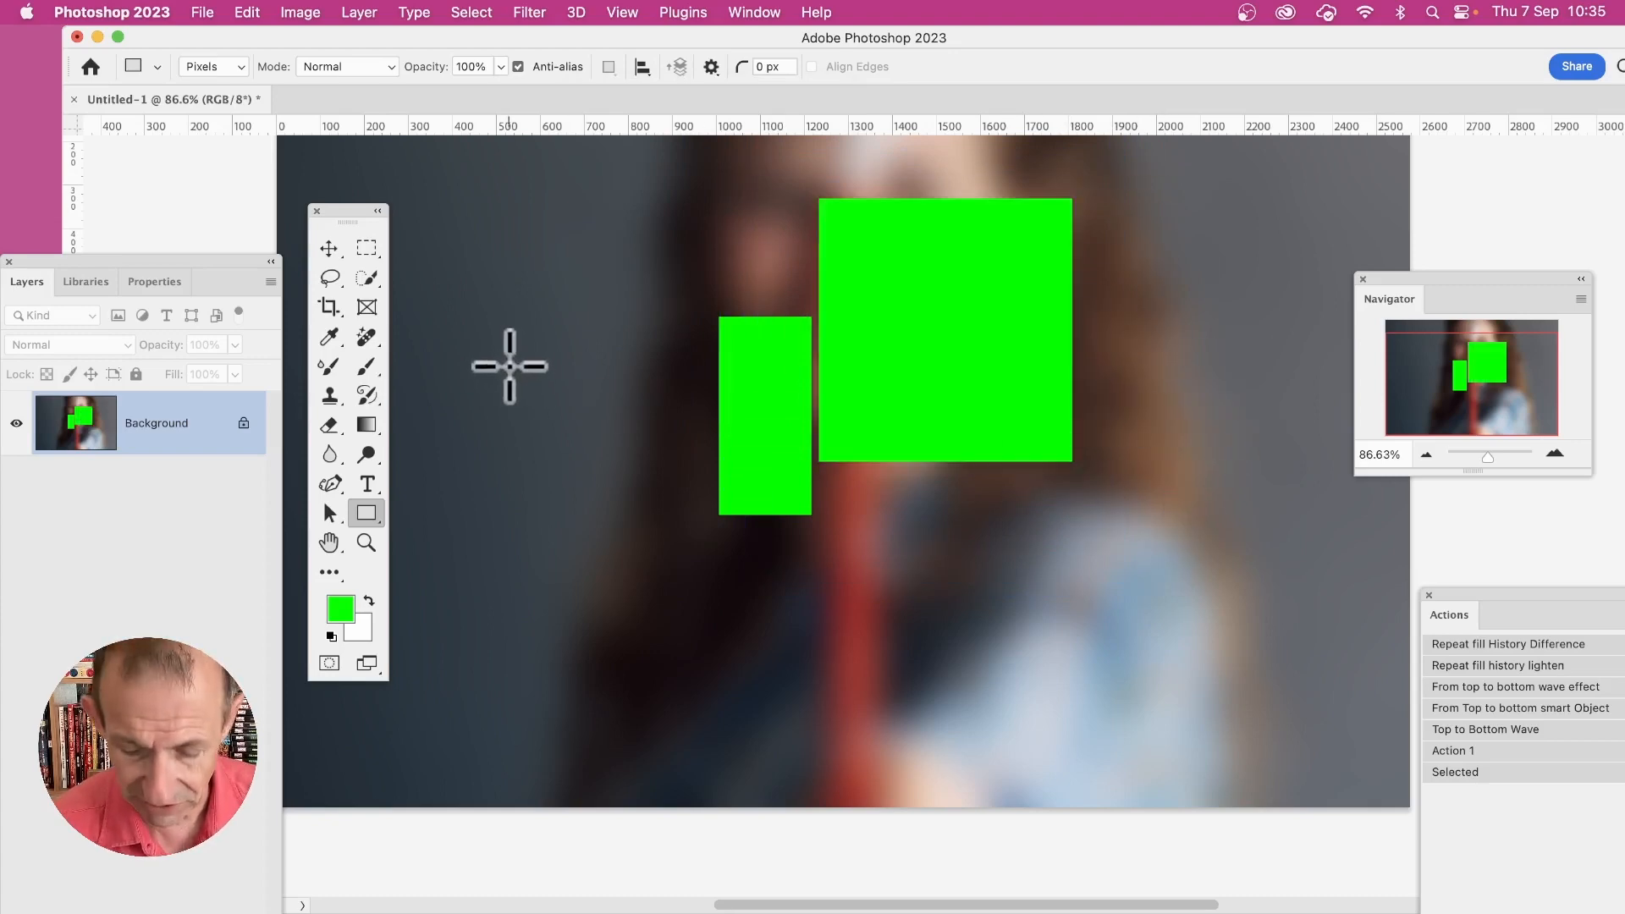
key(cmd+z)
Step: Turn off From Center, draw a large green rectangle from its corner over the shoulder, and undo it
click(711, 67)
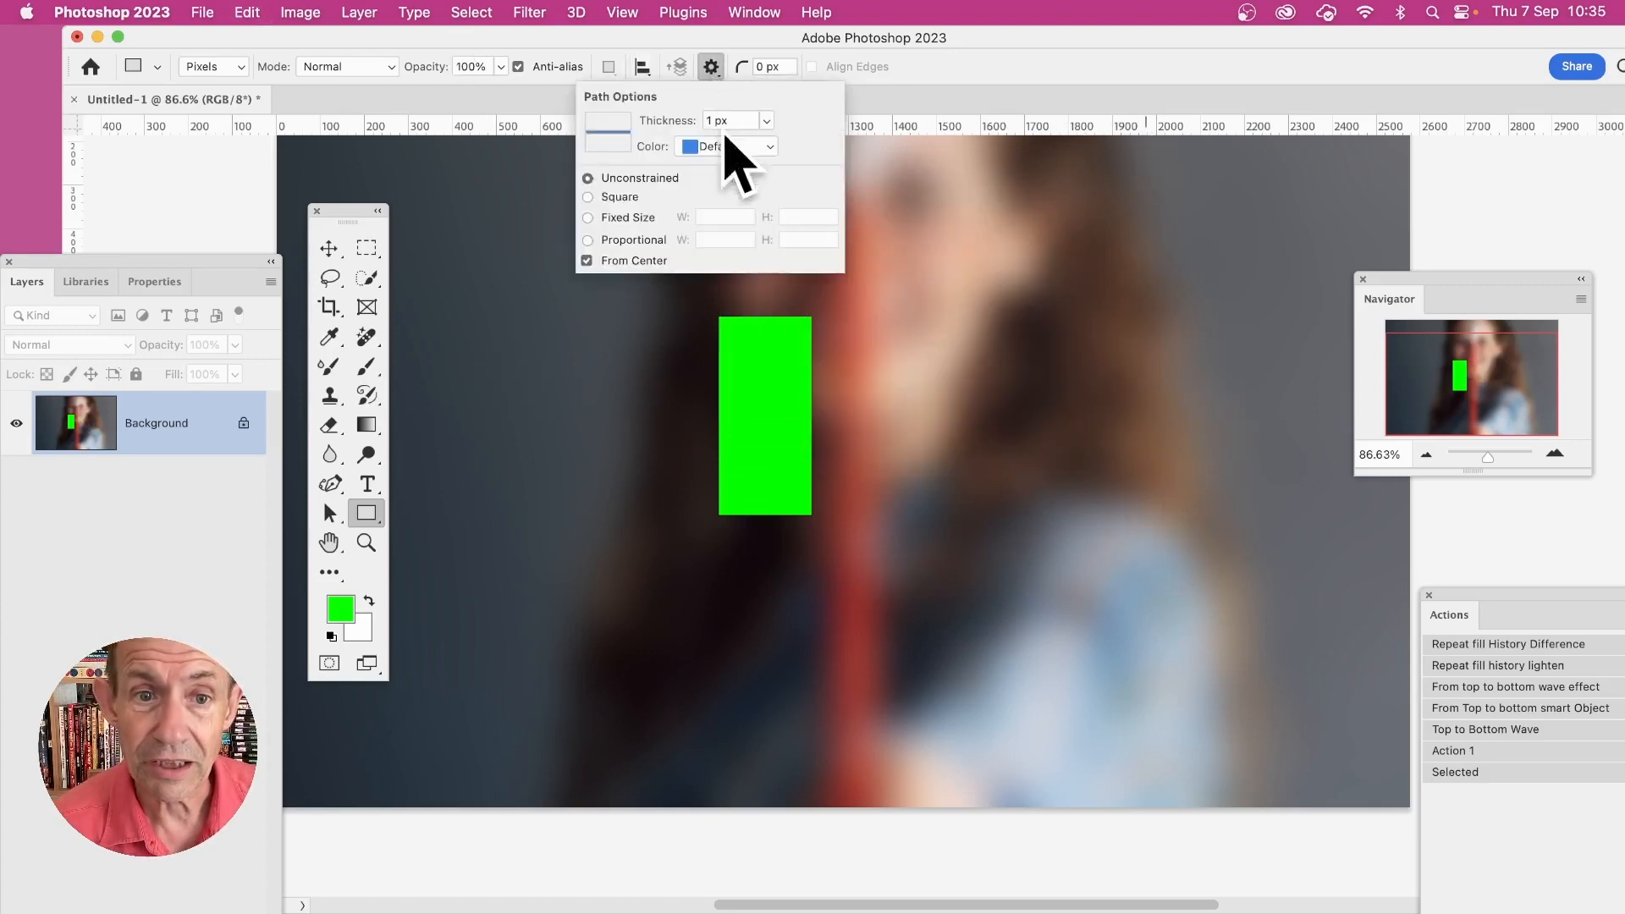
click(587, 261)
mouse_move(921, 313)
mouse_down()
mouse_move(1164, 516)
mouse_move(925, 319)
mouse_move(994, 372)
mouse_move(1092, 345)
mouse_move(1128, 464)
mouse_move(1267, 617)
mouse_up()
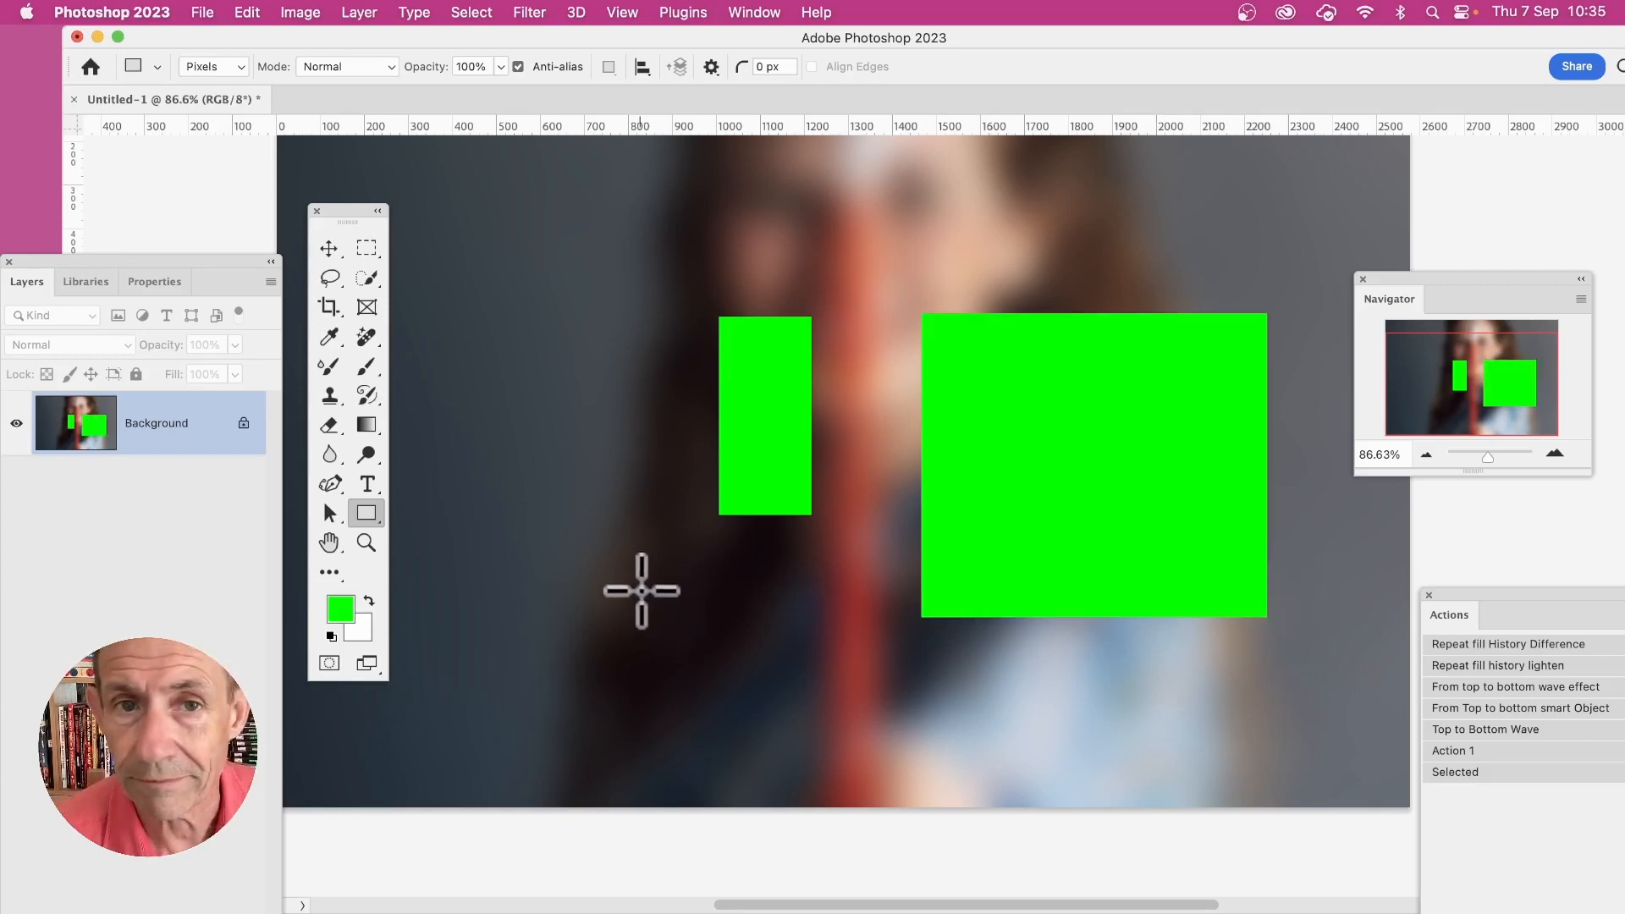
key(super+z)
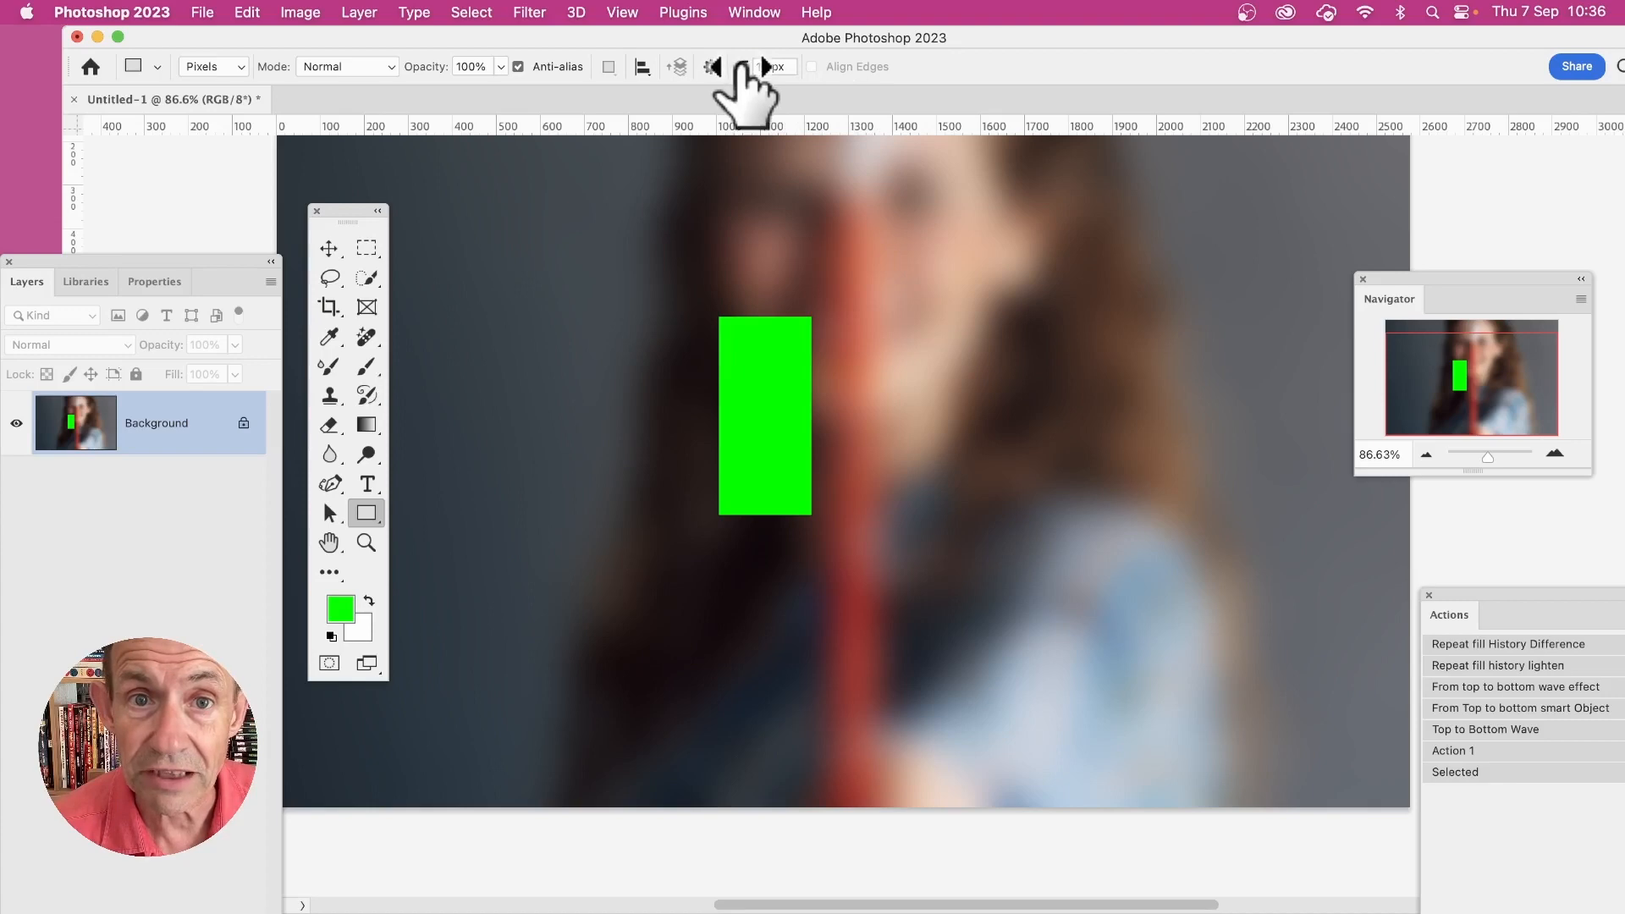
Step: Set the corner radius to 32 px, draw four rounded green rectangles across the portrait, and undo them
drag(741, 66, 757, 68)
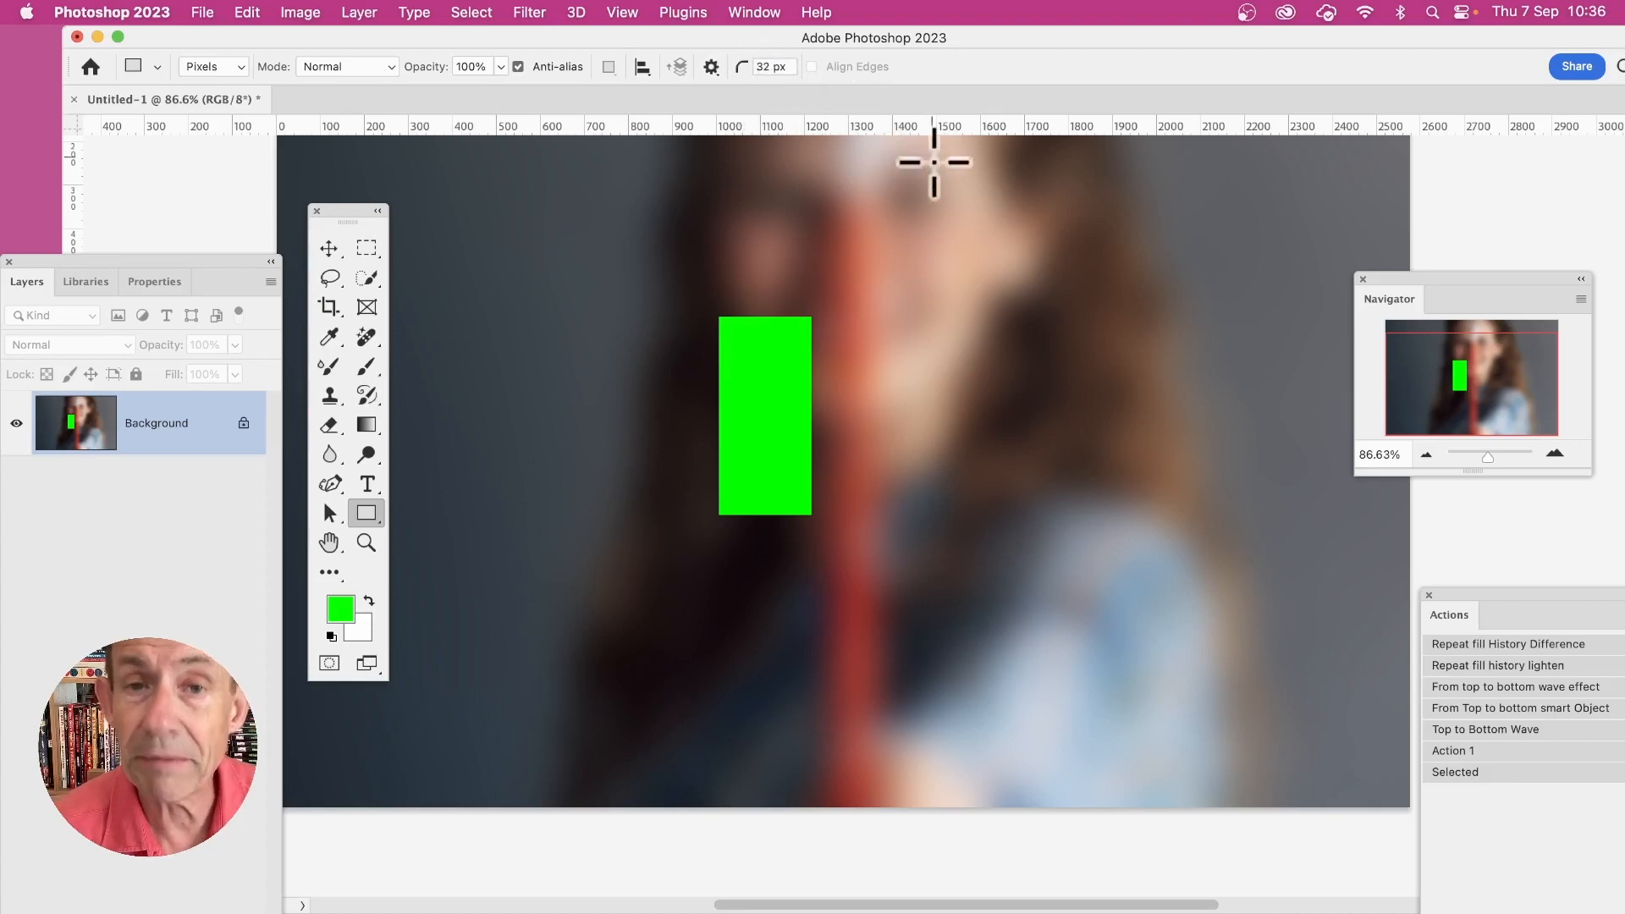
drag(845, 185, 1165, 412)
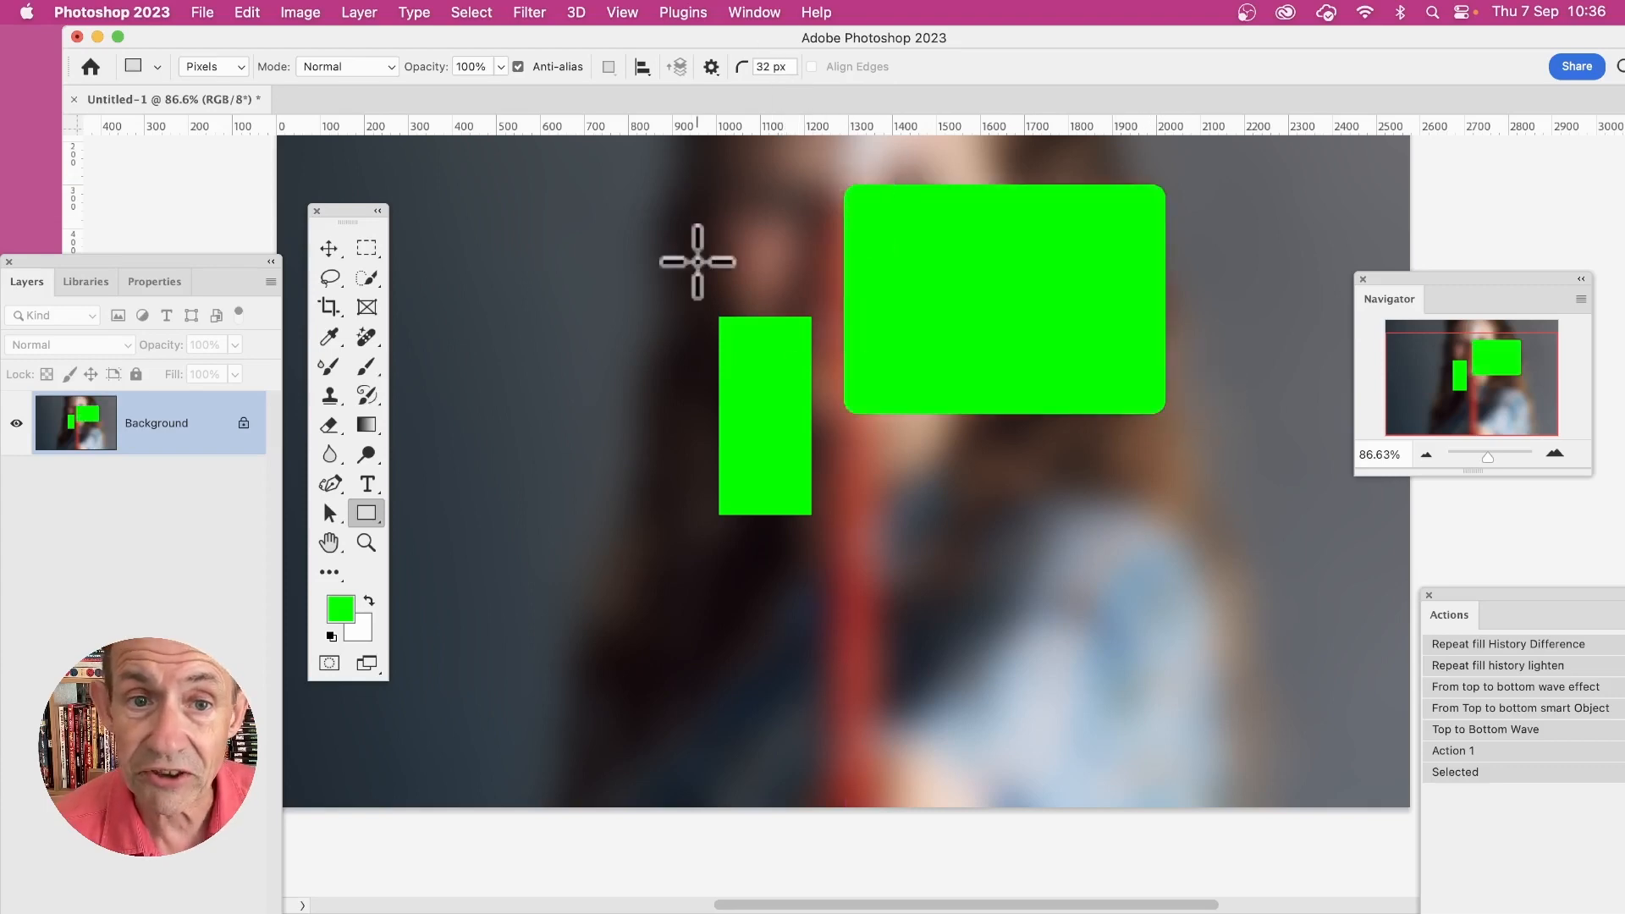
drag(495, 174, 614, 296)
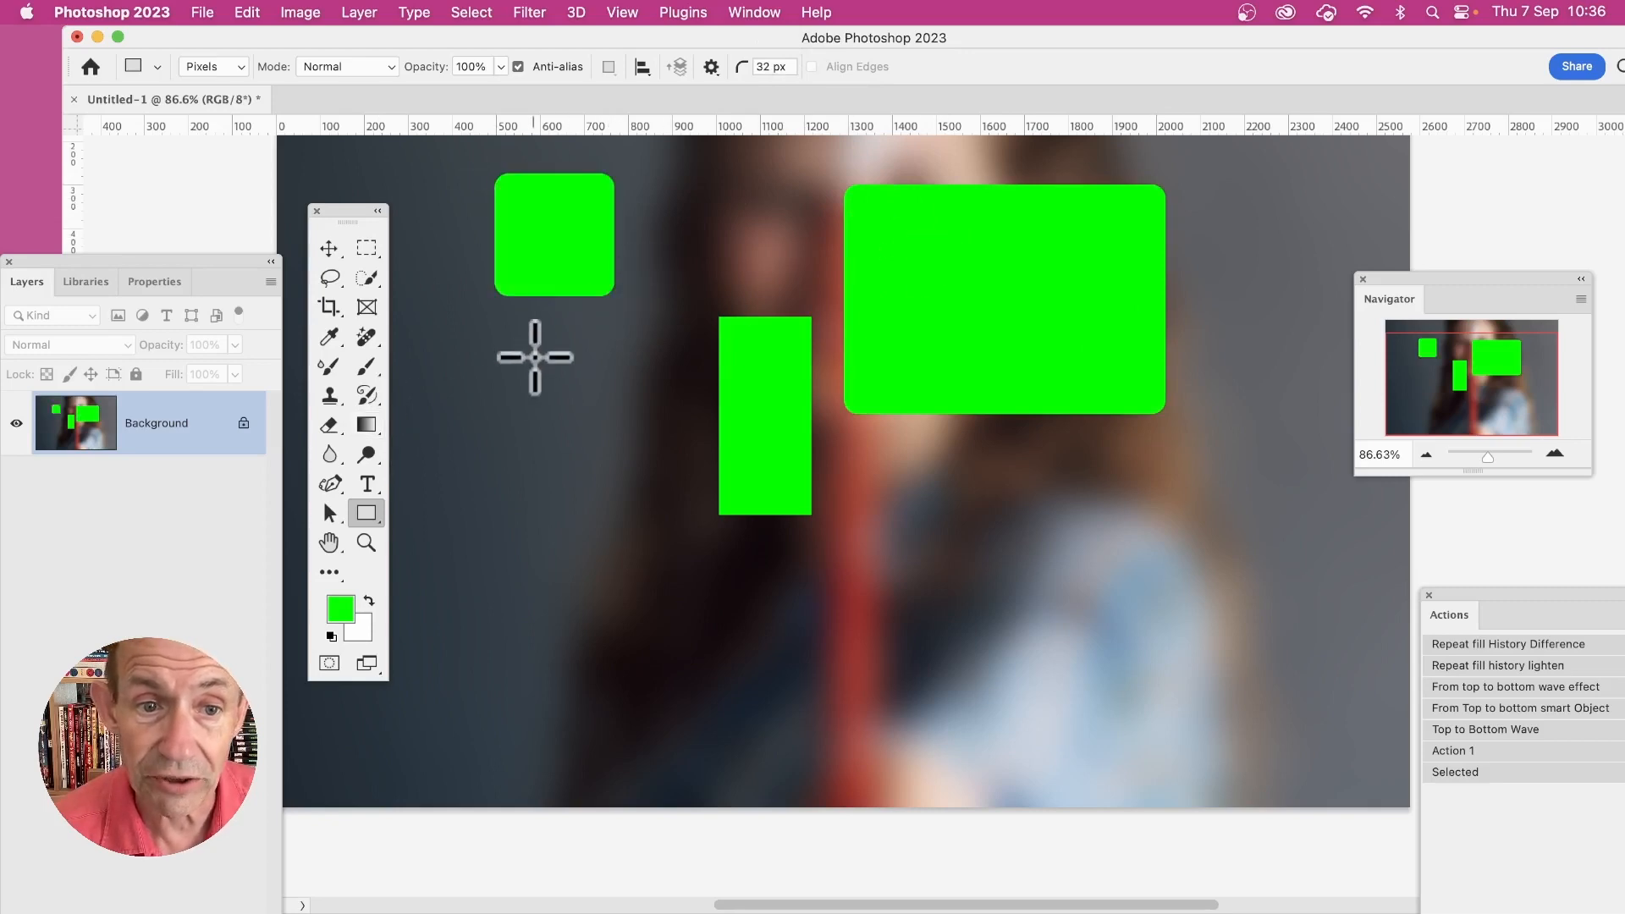
drag(533, 356, 670, 464)
drag(668, 212, 766, 272)
key(super+z)
key(super+z)
key(super+z)
key(super+z)
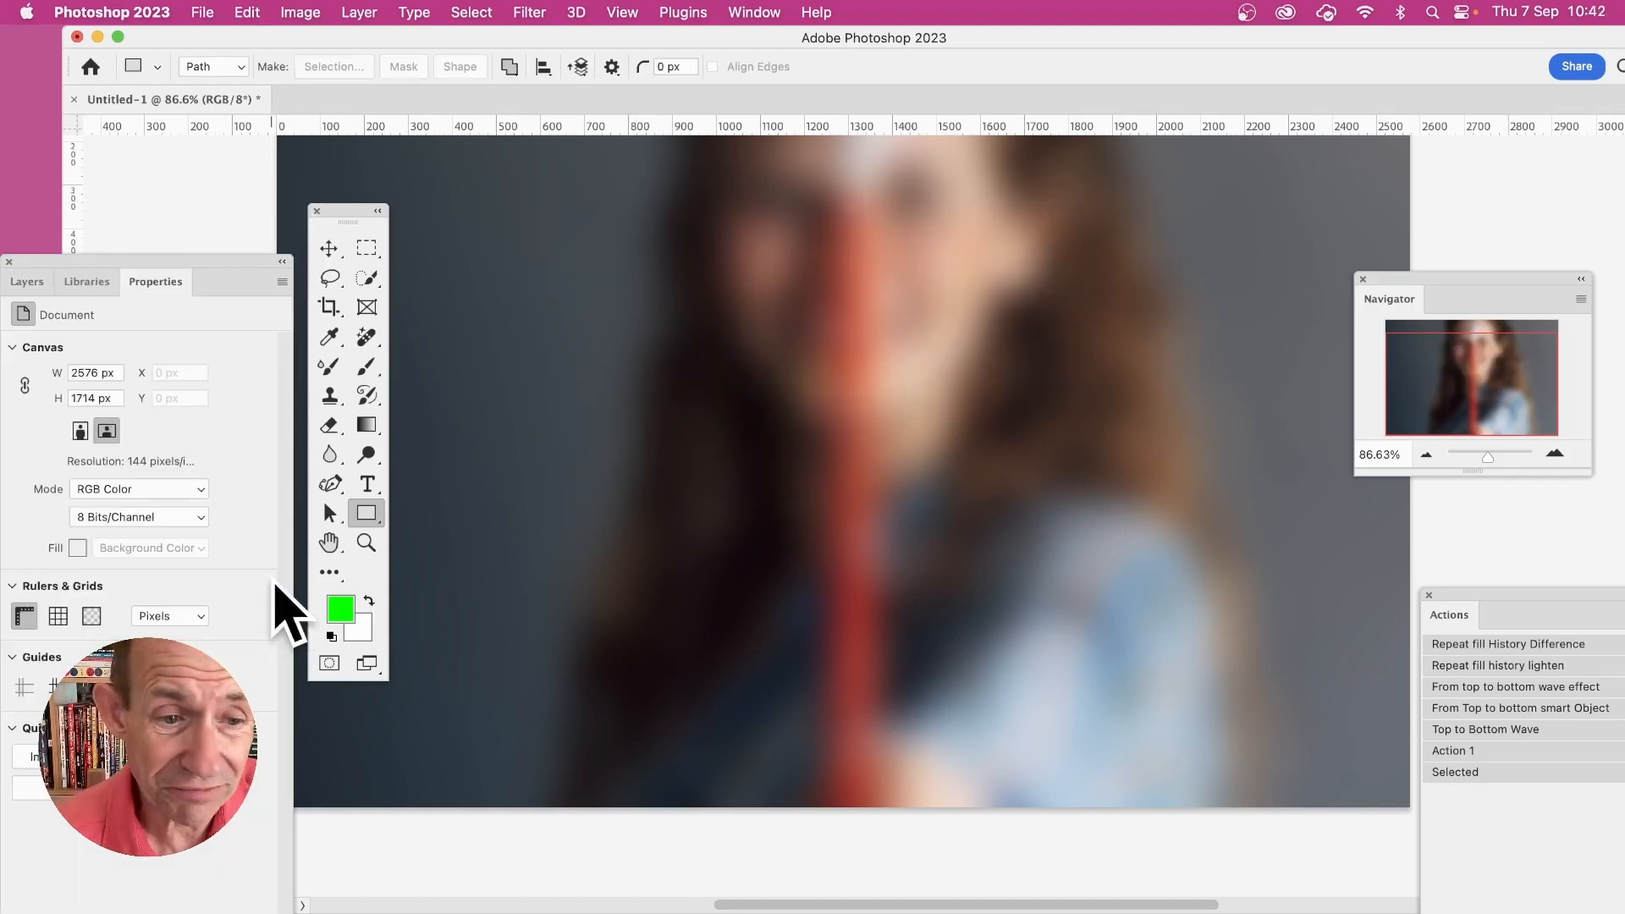
Step: Choose the Rectangle tool from the shape tools for drawing in Path mode
click(380, 517)
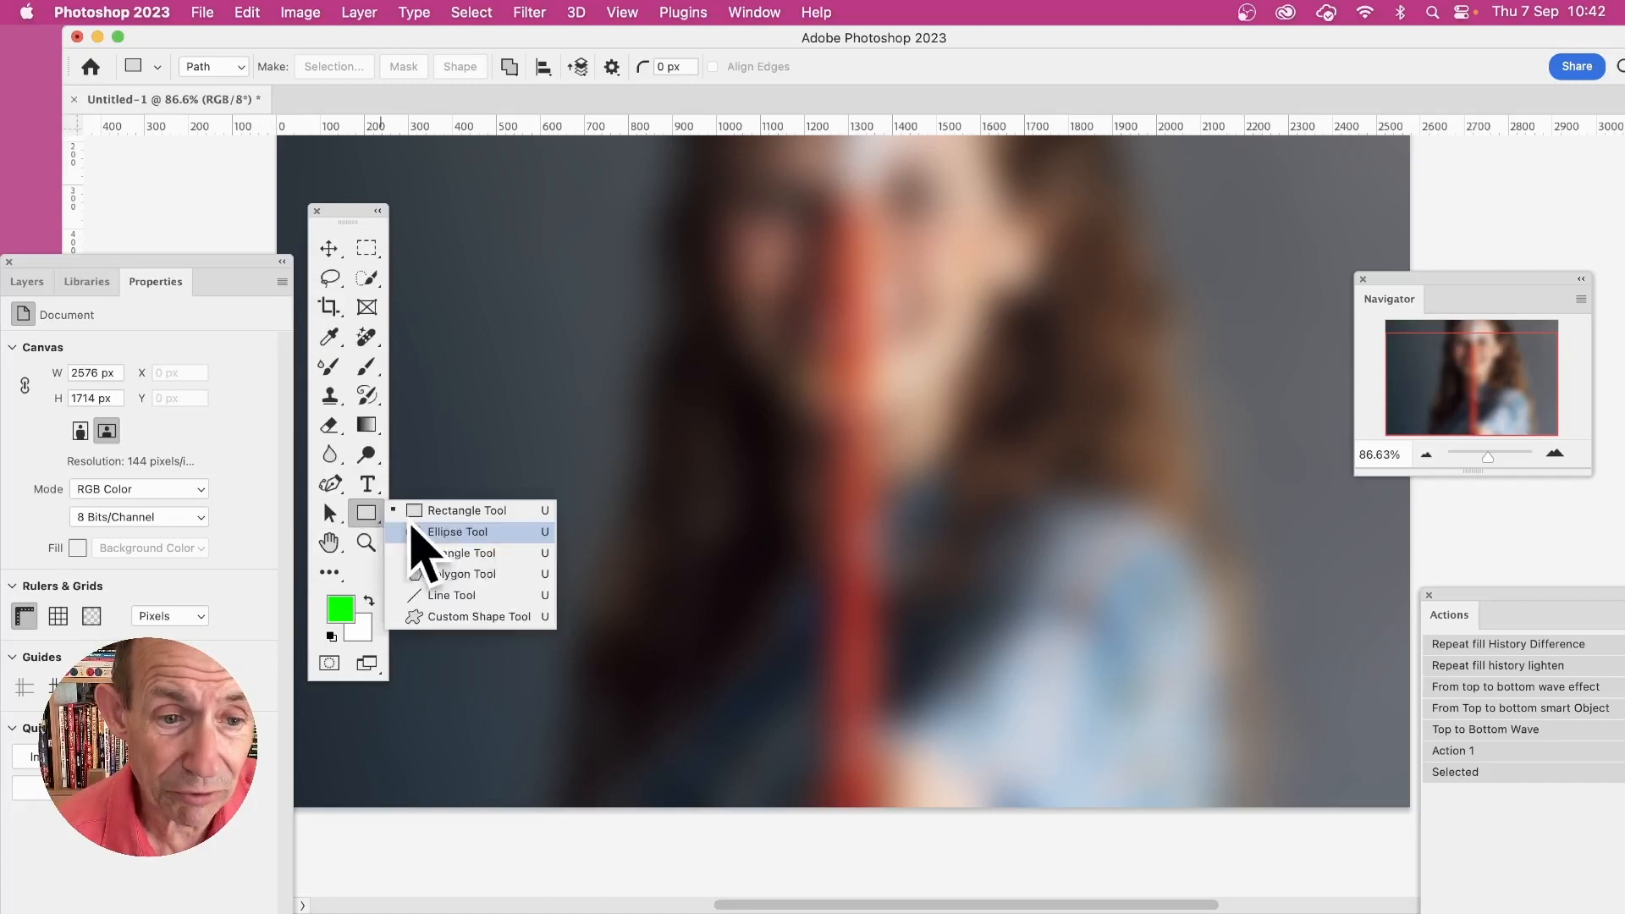
click(491, 514)
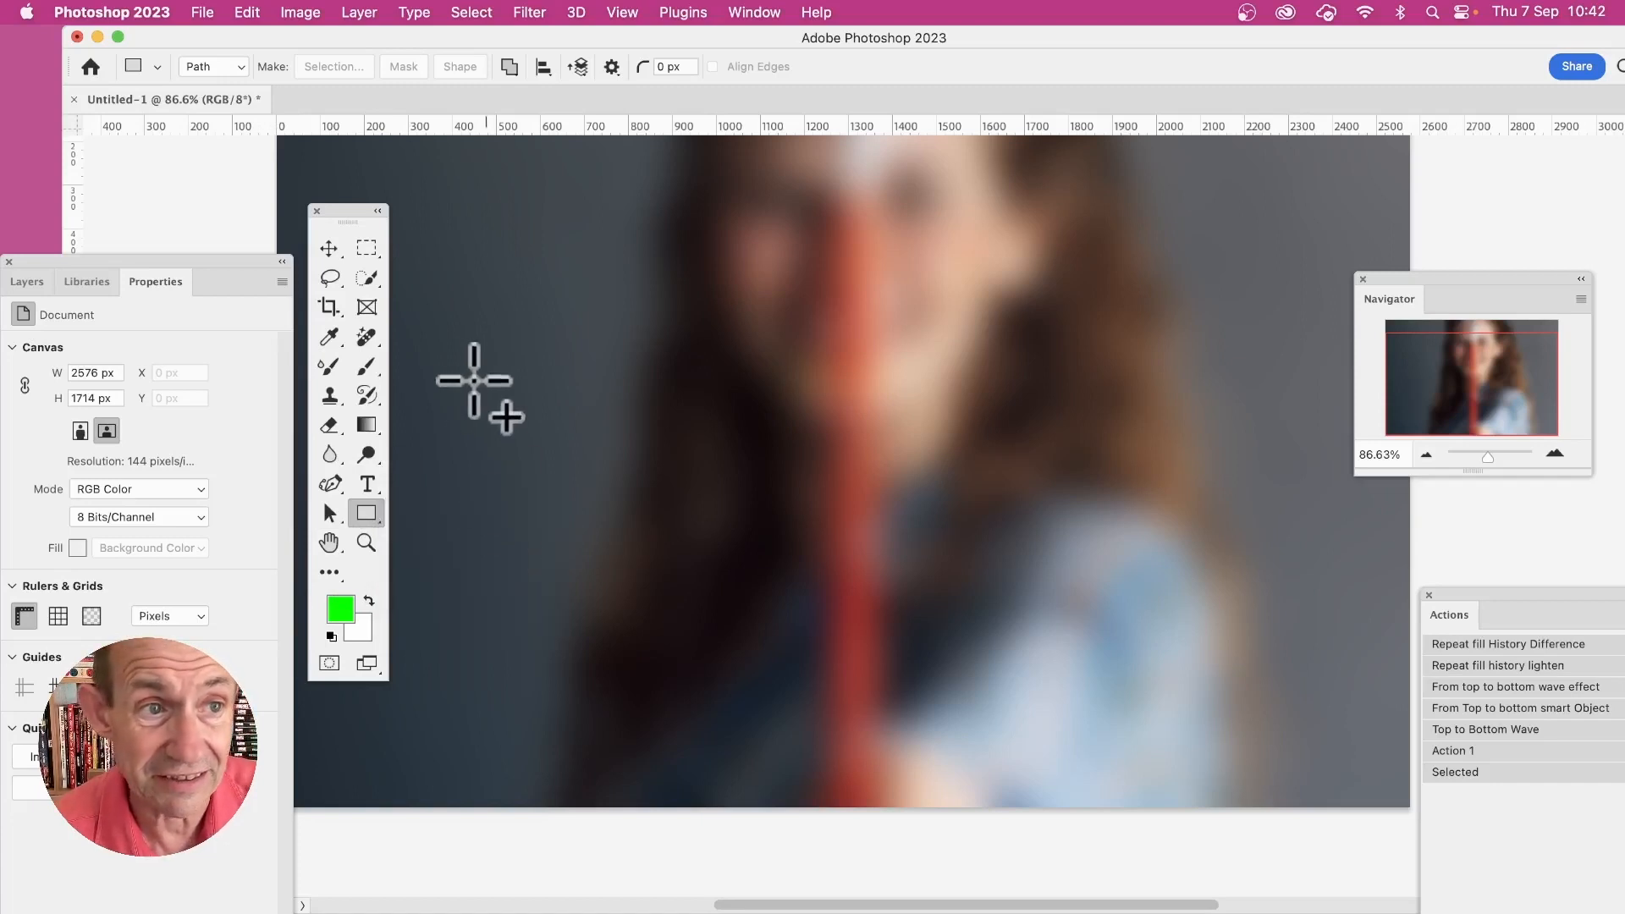
Step: Draw three rectangular paths in Path mode across the portrait, about 1199 × 841 px, 496 × 790 px and 344 × 760 px
click(212, 67)
click(211, 71)
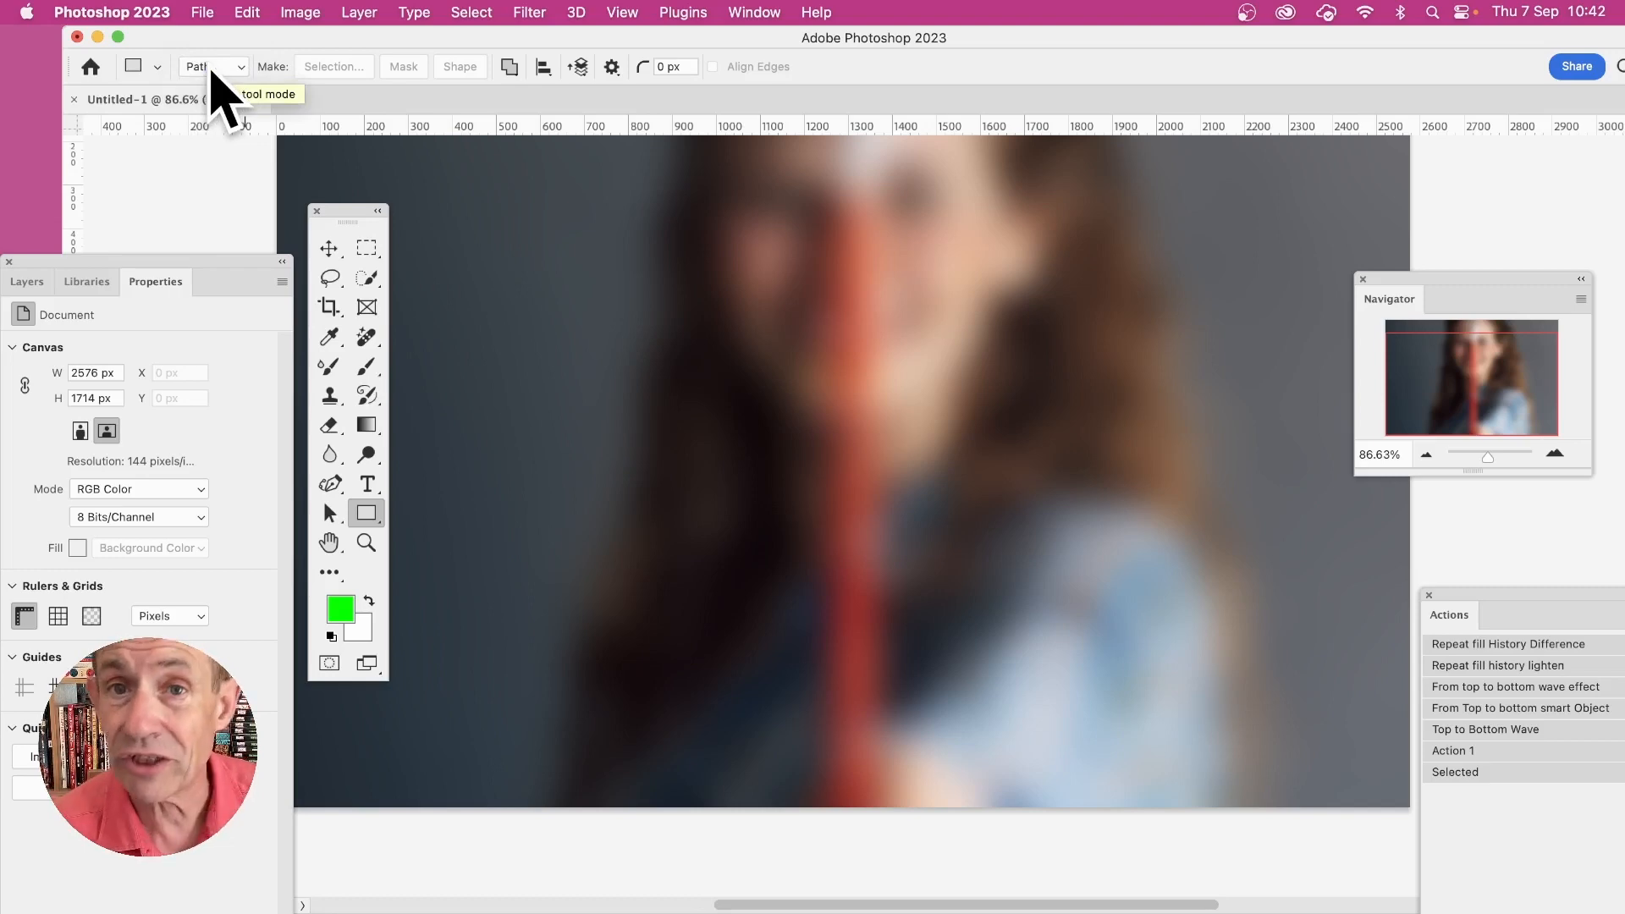
mouse_move(555, 195)
mouse_down()
mouse_move(865, 442)
mouse_move(1083, 564)
mouse_up()
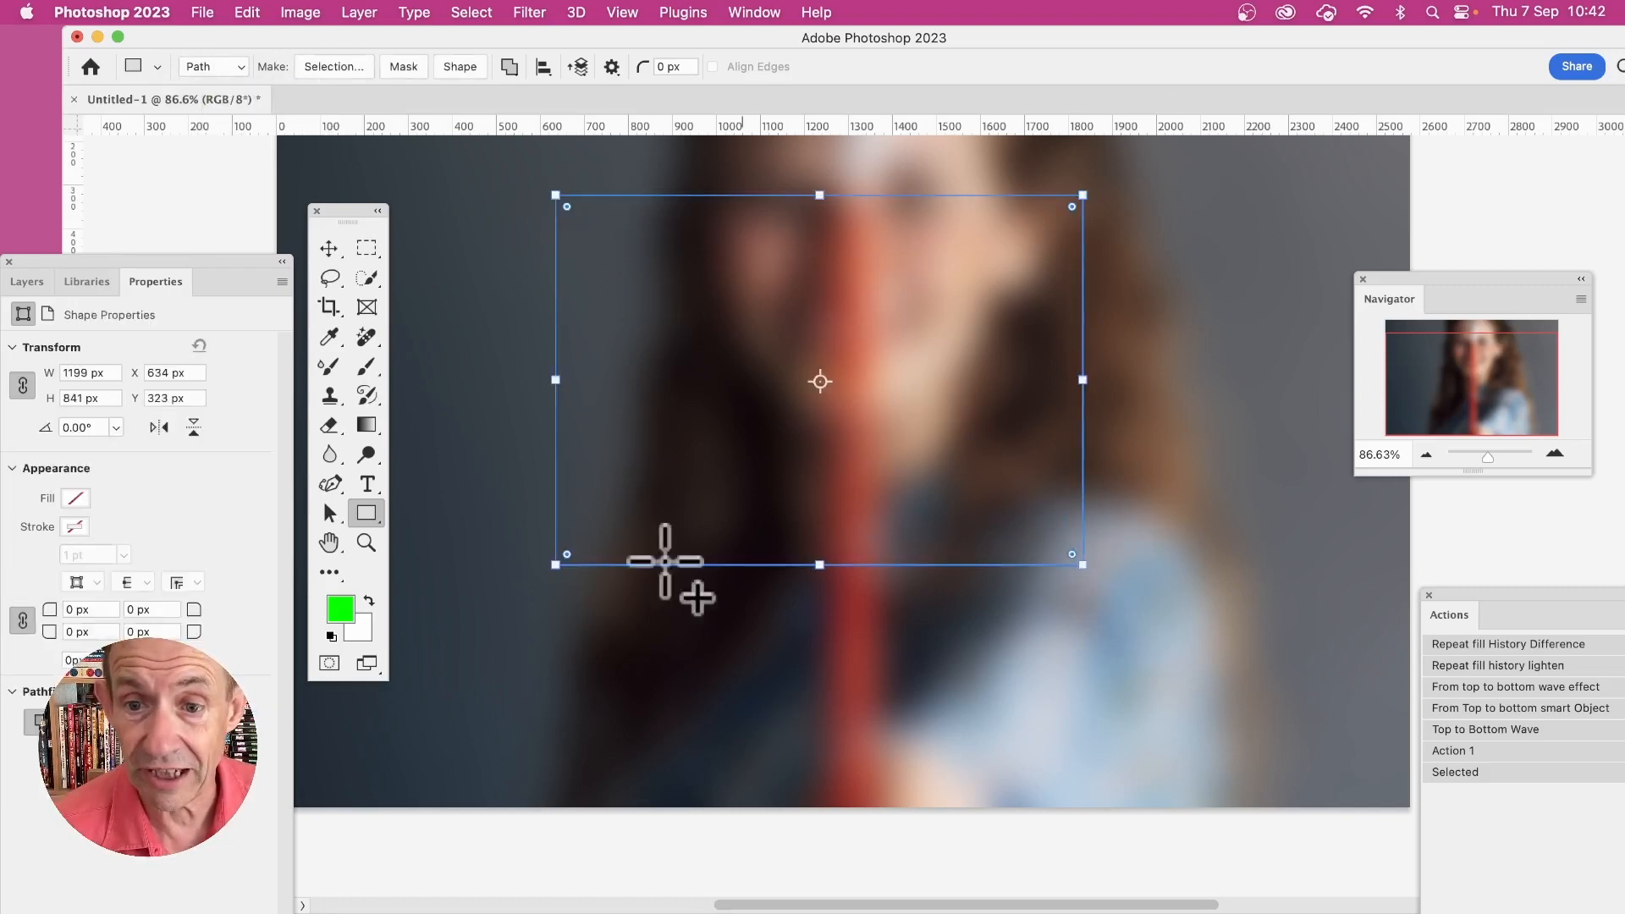
drag(981, 314, 1199, 661)
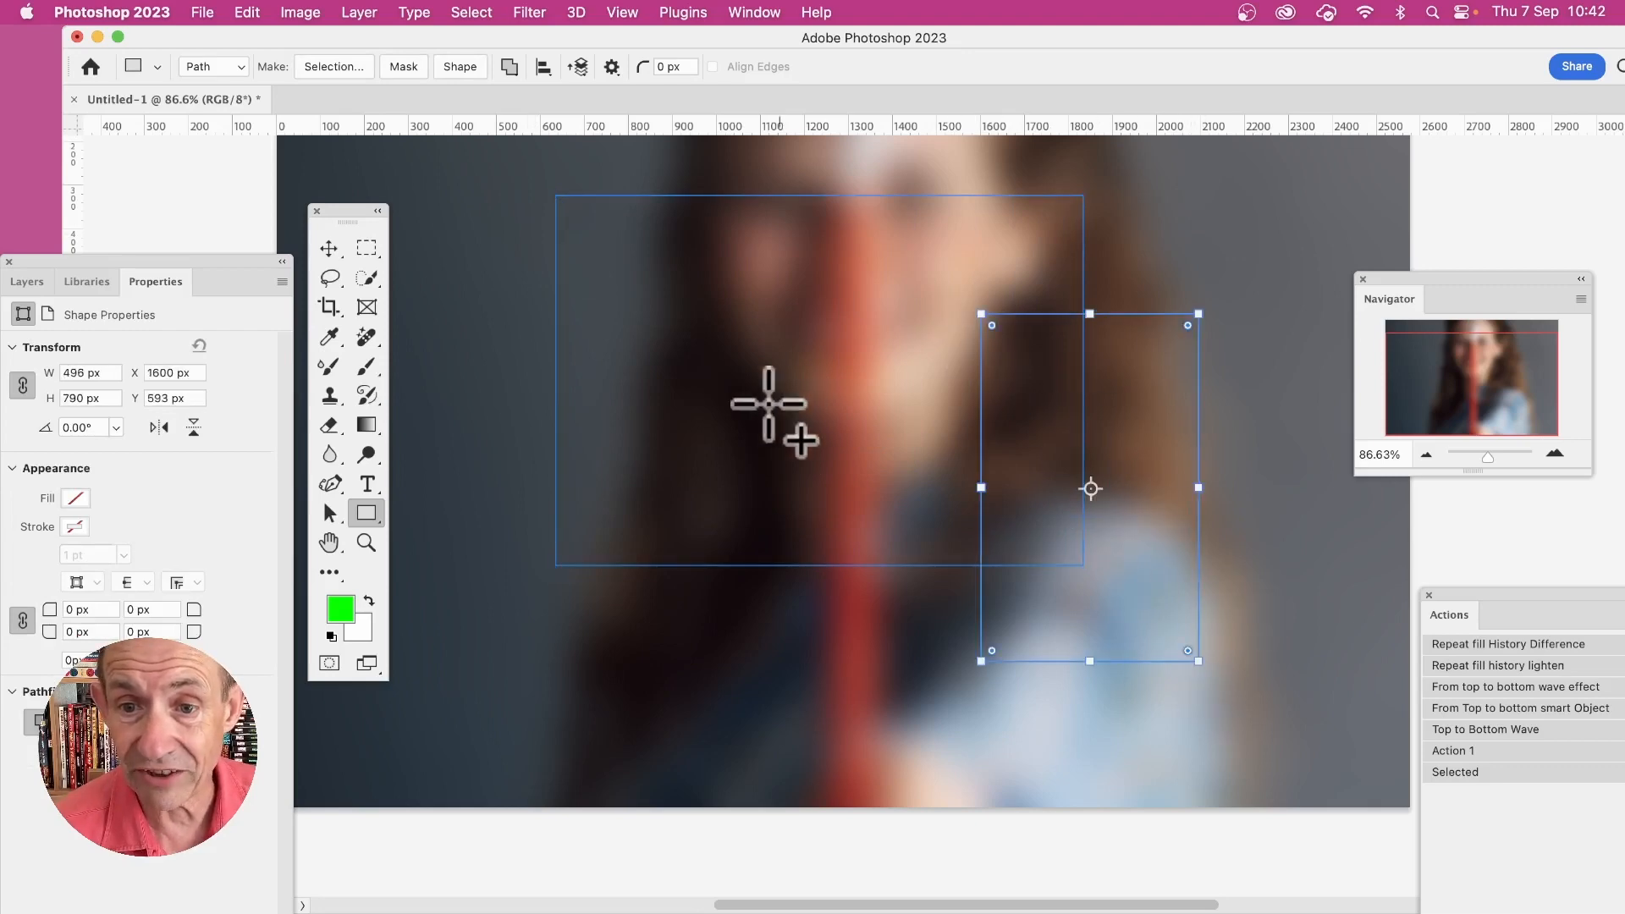
drag(483, 303, 633, 636)
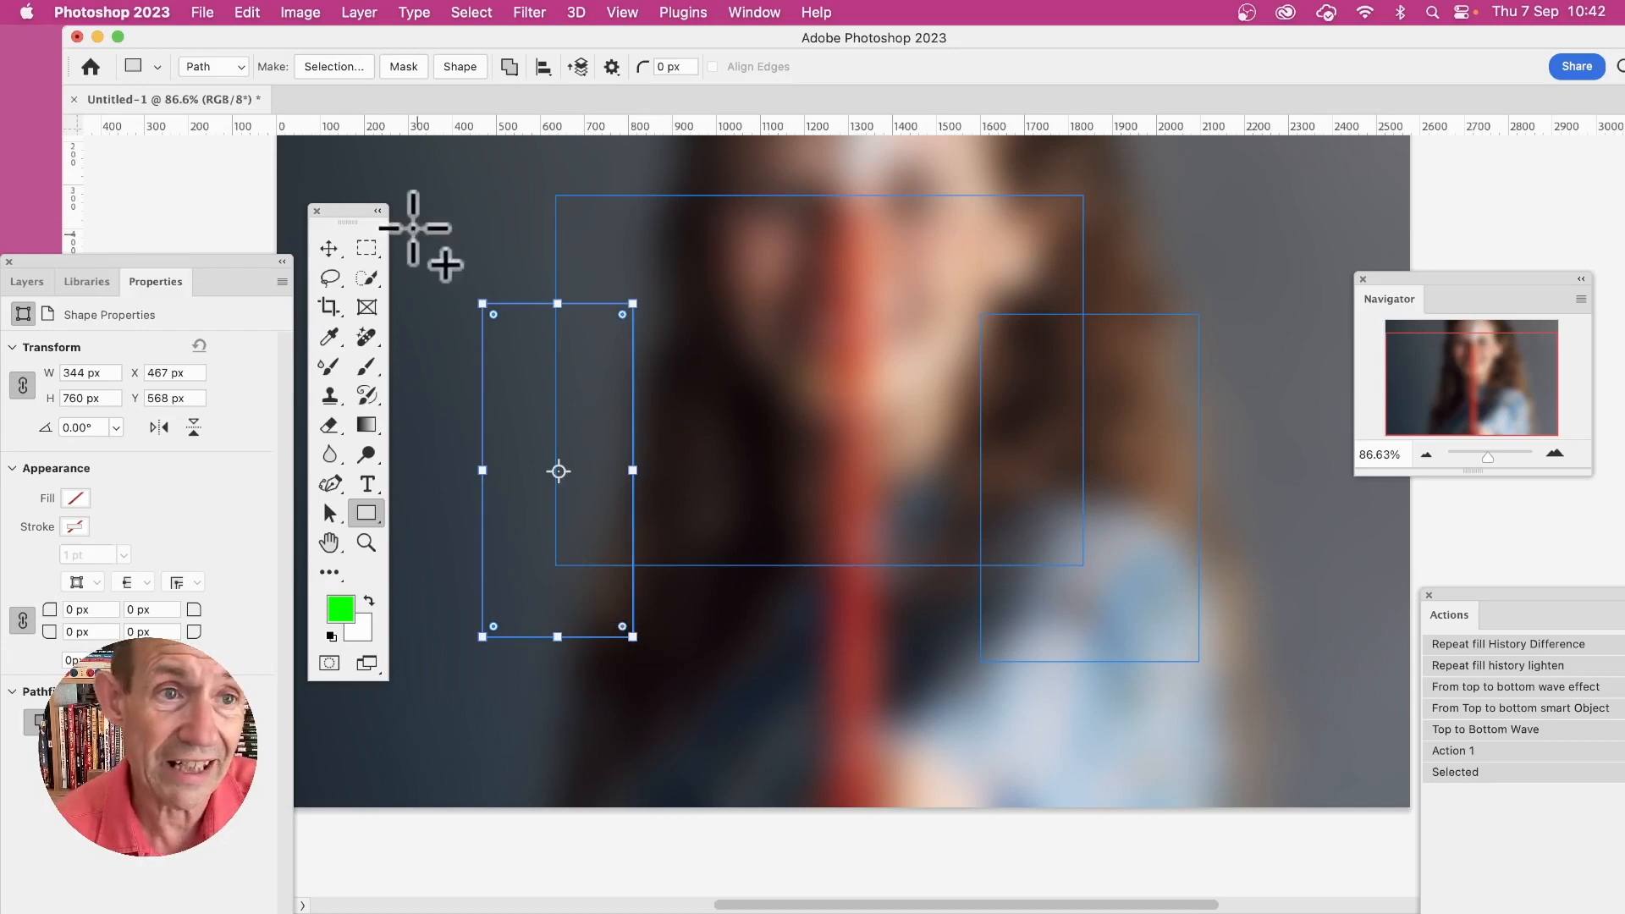
Step: Make a new anti-aliased selection with 0 px feather from the last rectangular path, and undo the selection and all three paths
click(346, 67)
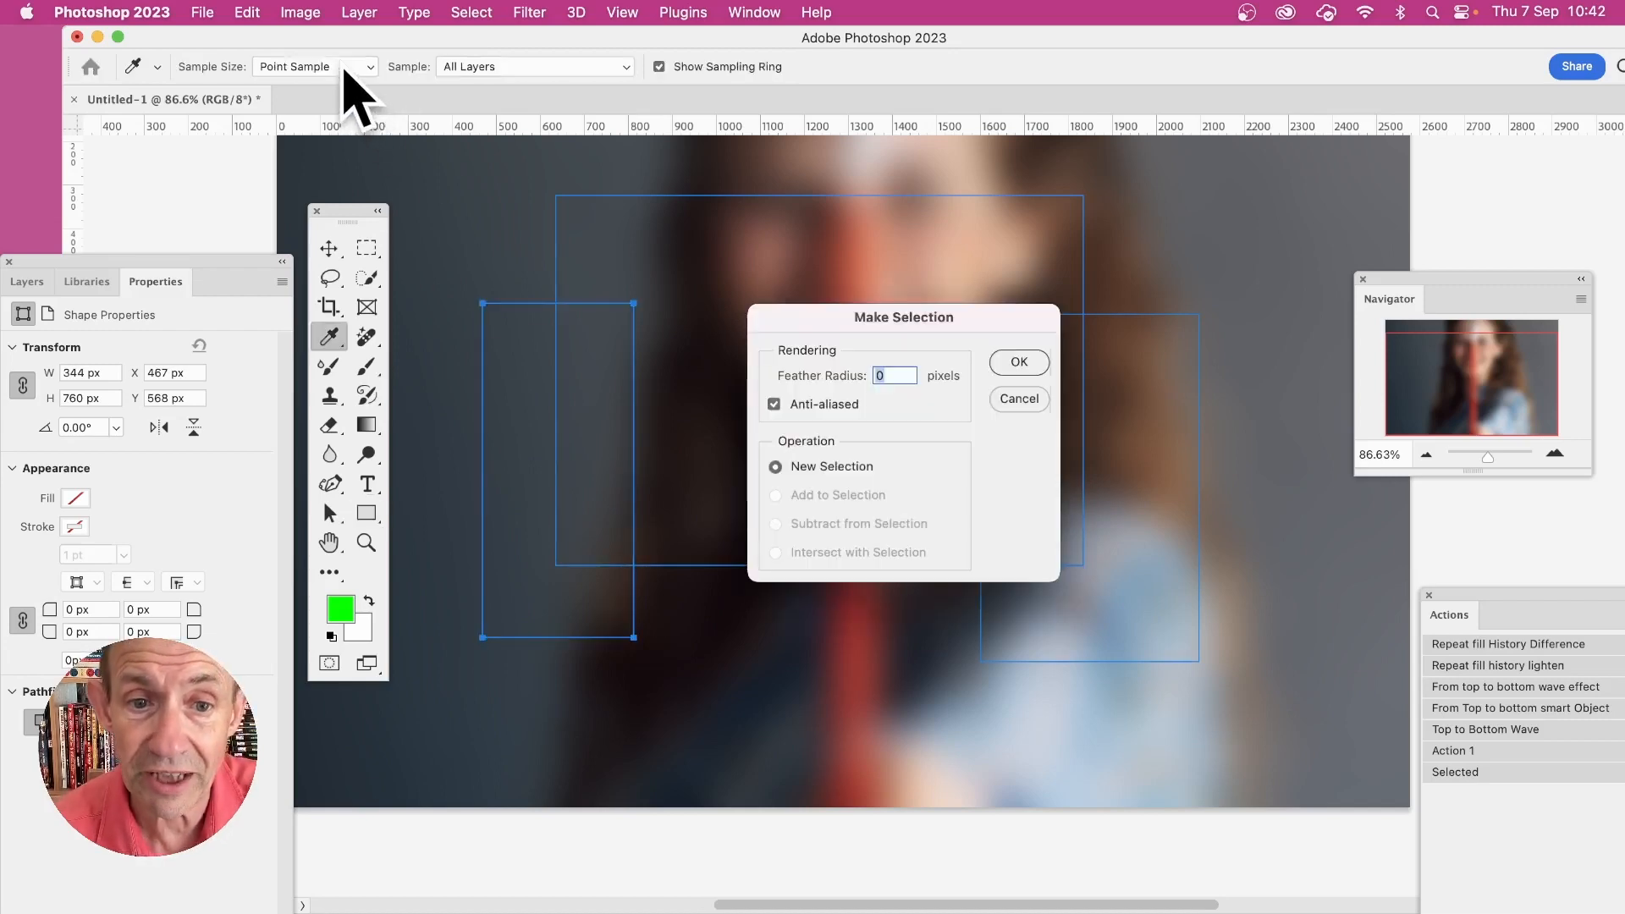
click(1018, 362)
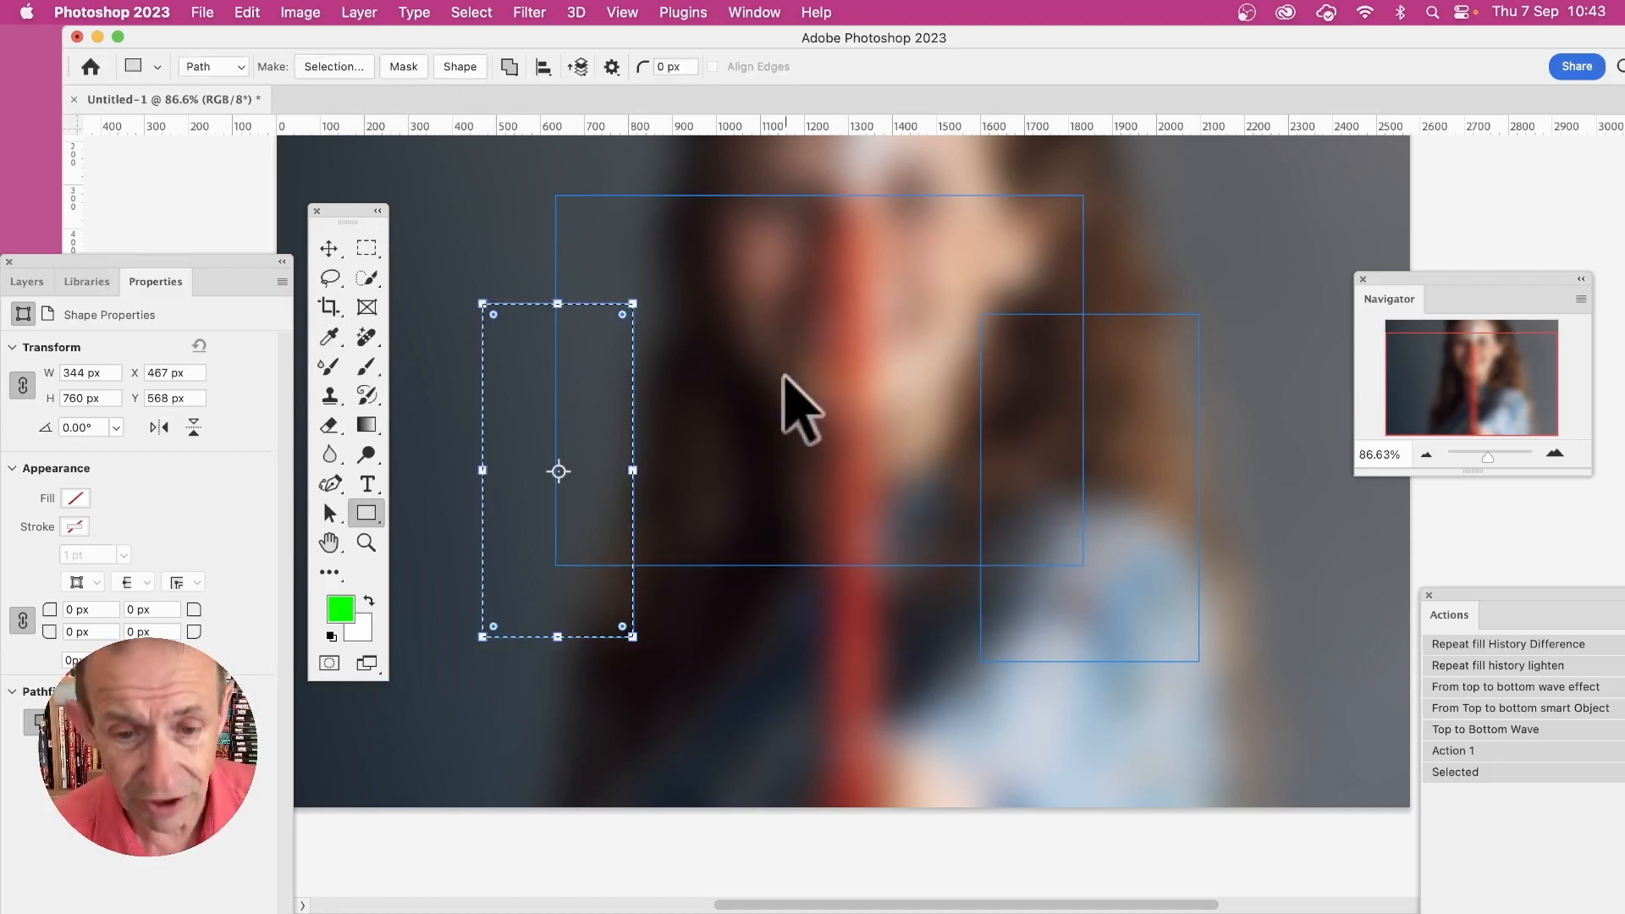
key(super+z)
key(super+z)
key(super+z)
key(super+z)
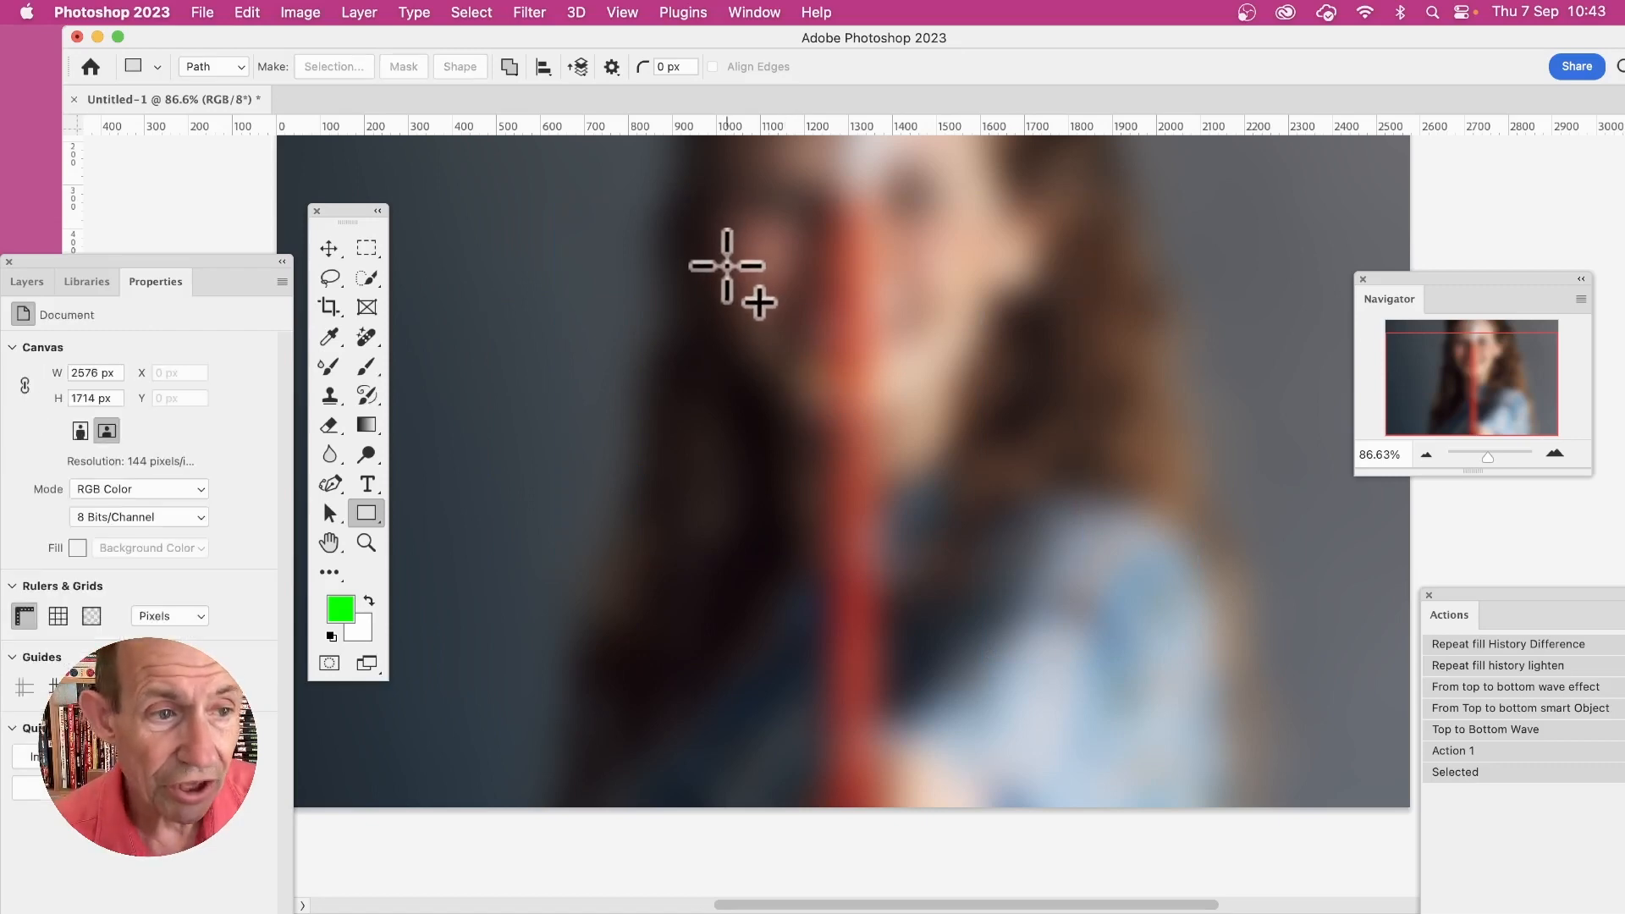
Step: Switch the Rectangle tool to Shape mode and draw a rectangle about 1574 × 811 px across the middle of the portrait
click(20, 283)
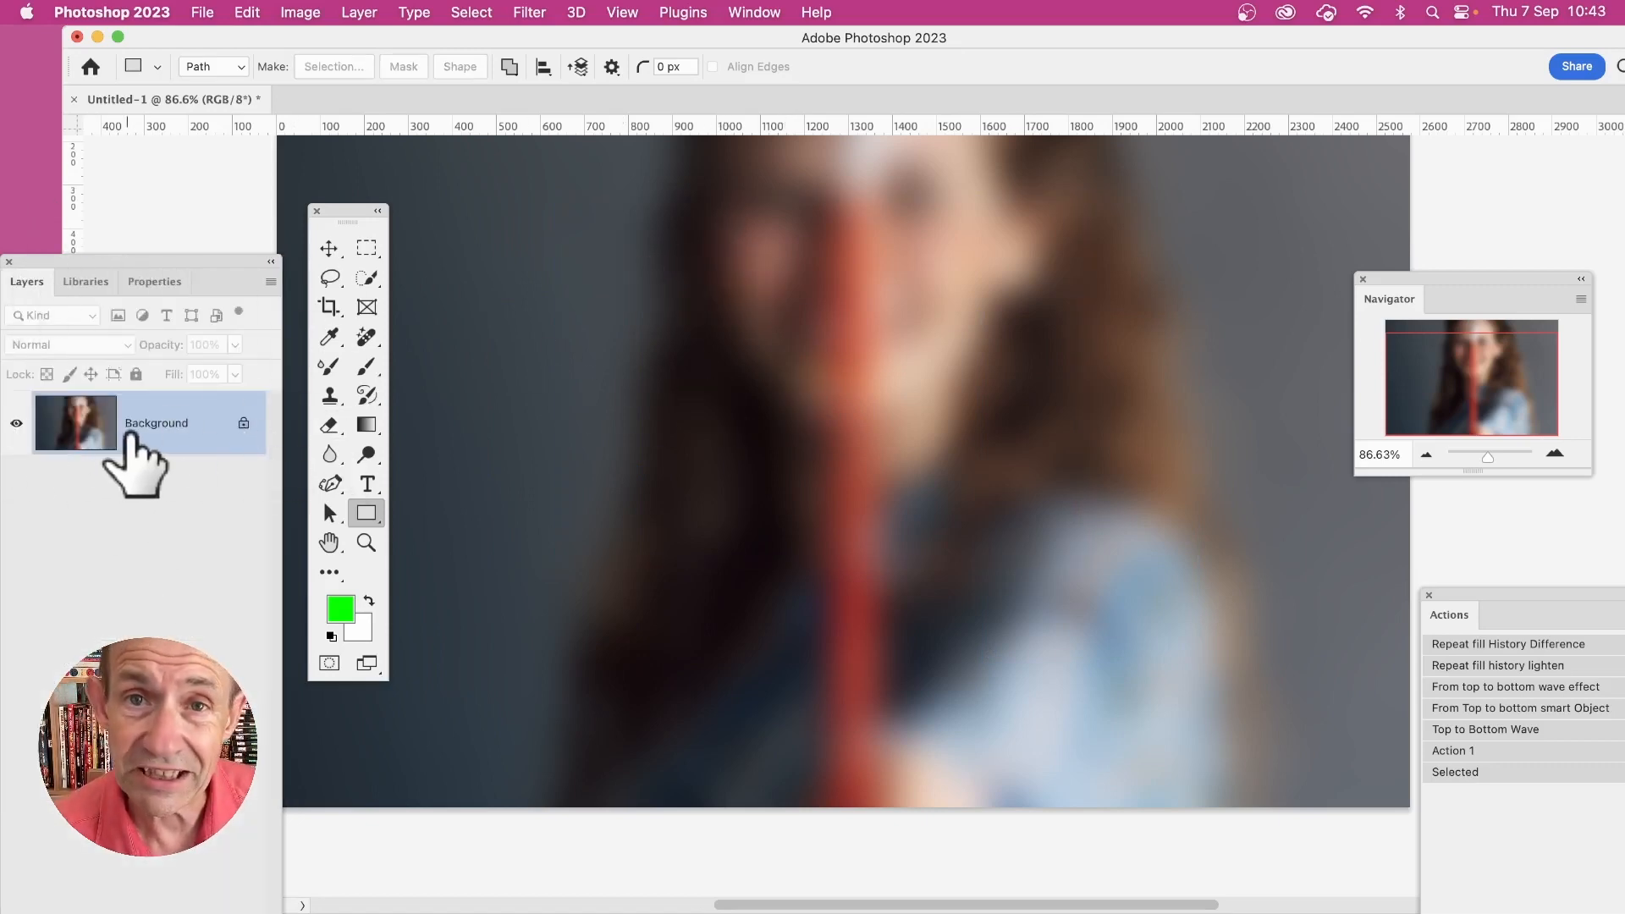
click(225, 67)
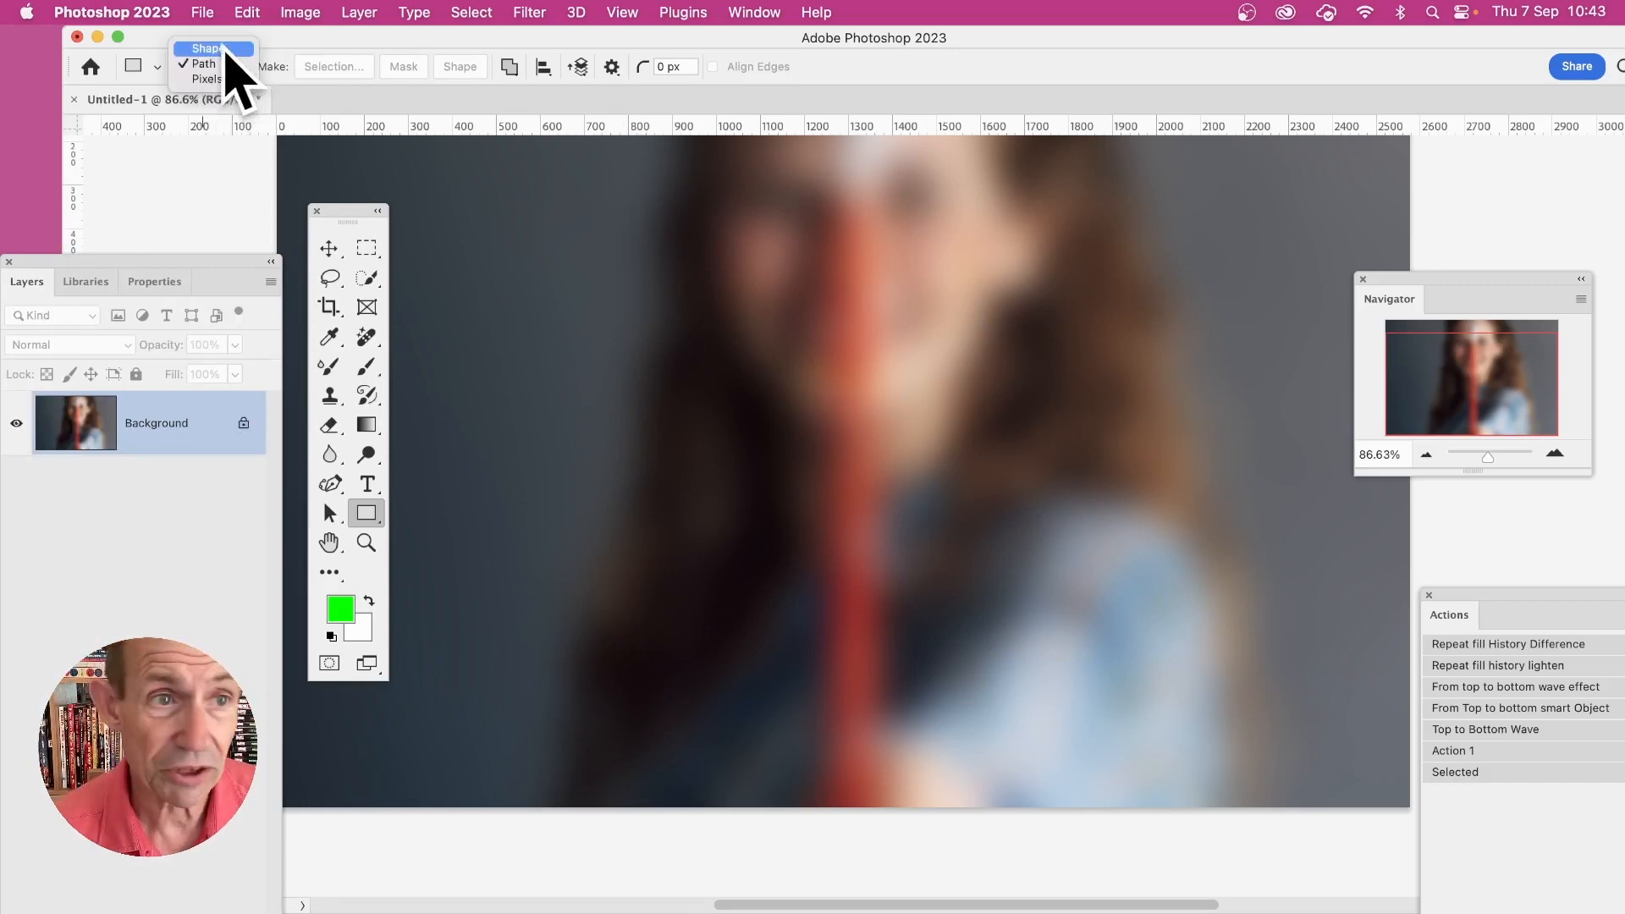
click(223, 49)
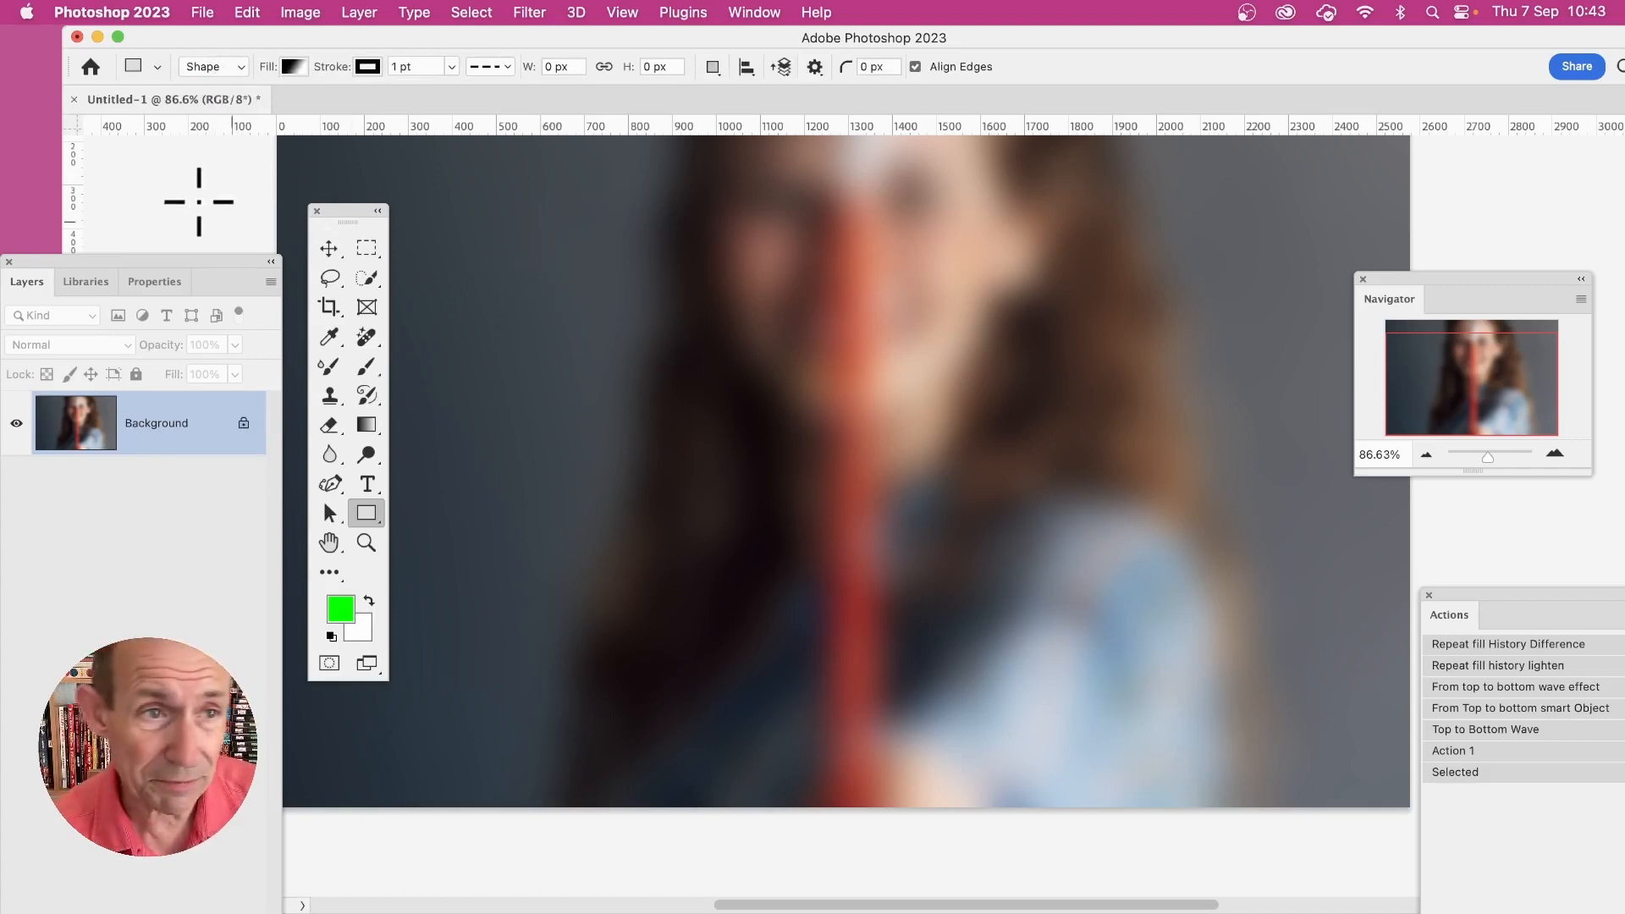
drag(549, 269, 1240, 625)
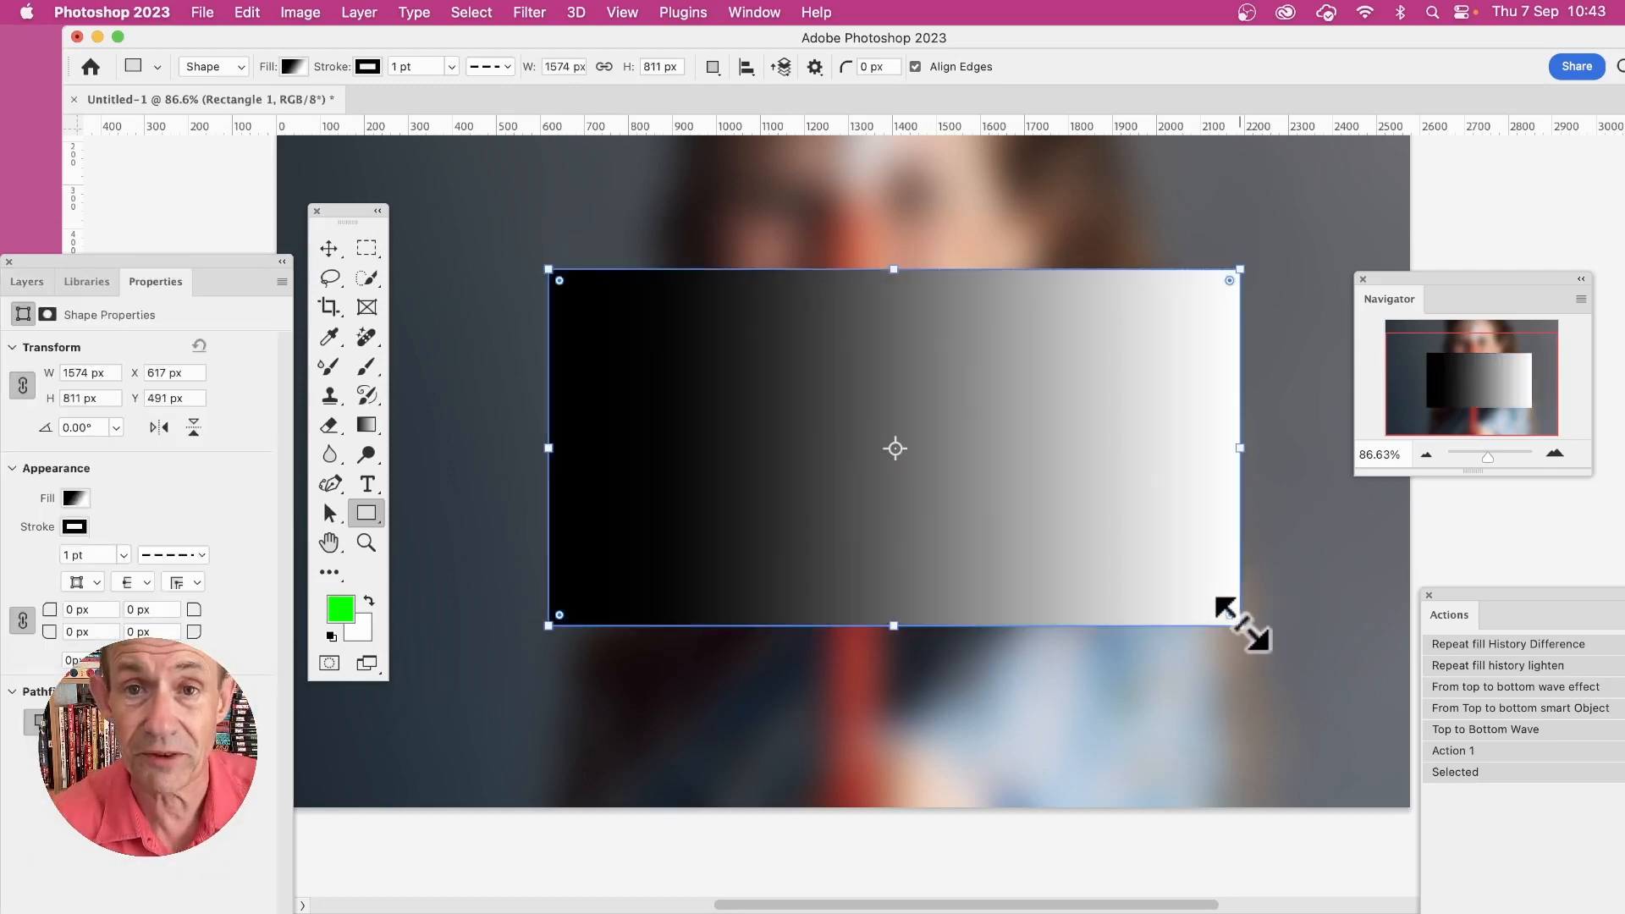
Step: Change the rectangle's fill to the multicolored striped gradient with red, blue, orange and yellow bands
click(292, 66)
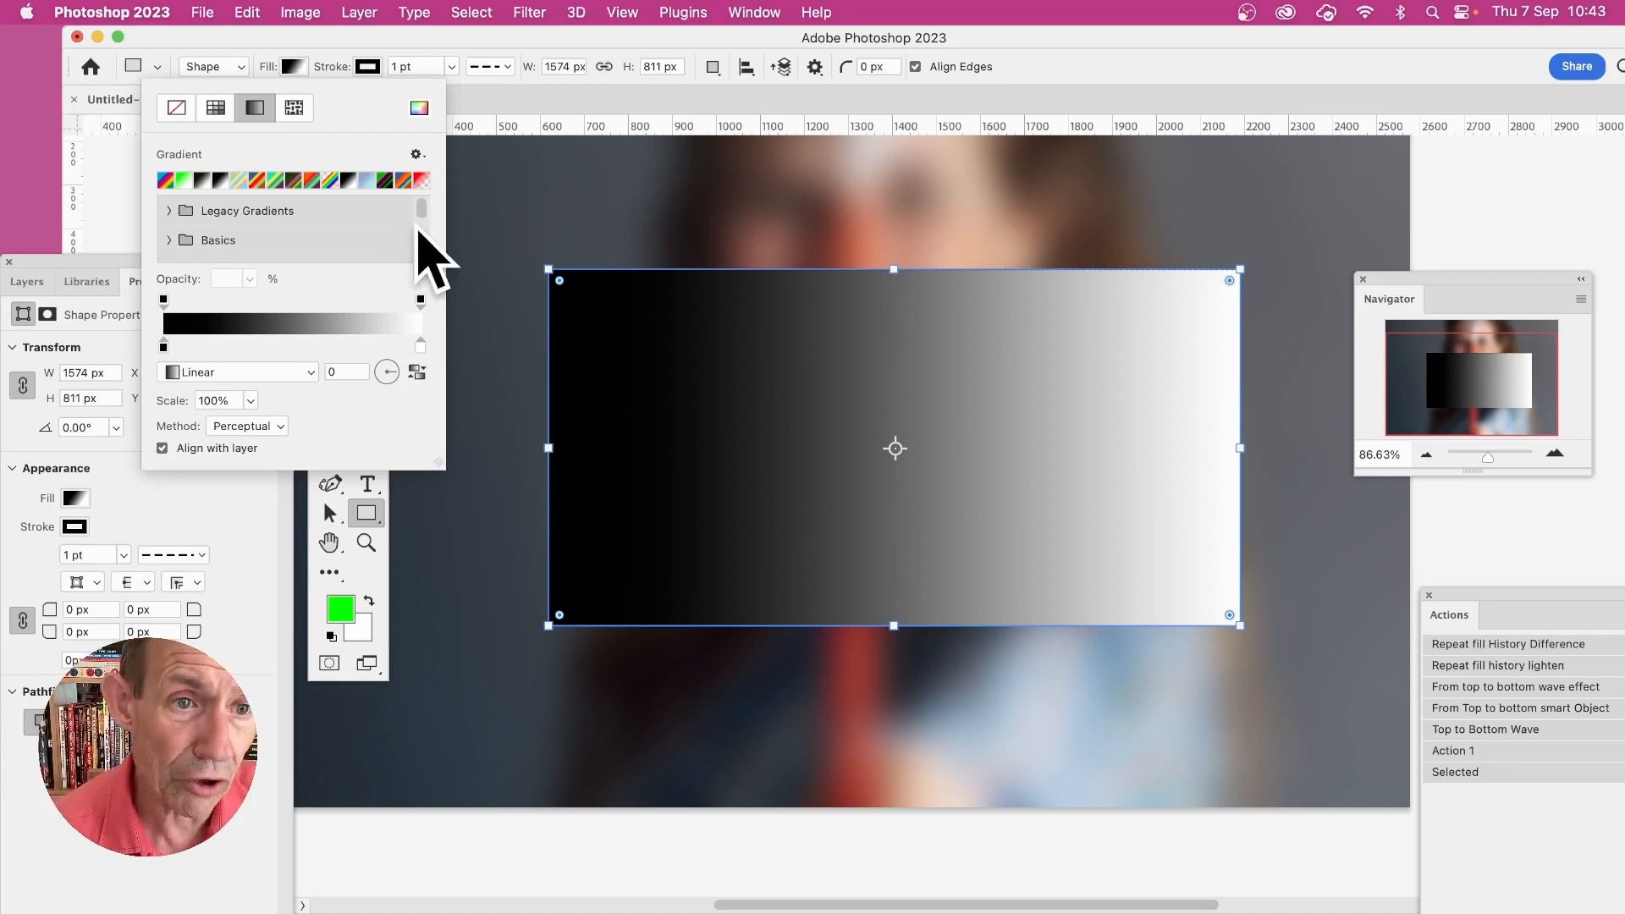
scroll(421, 230, down, 5)
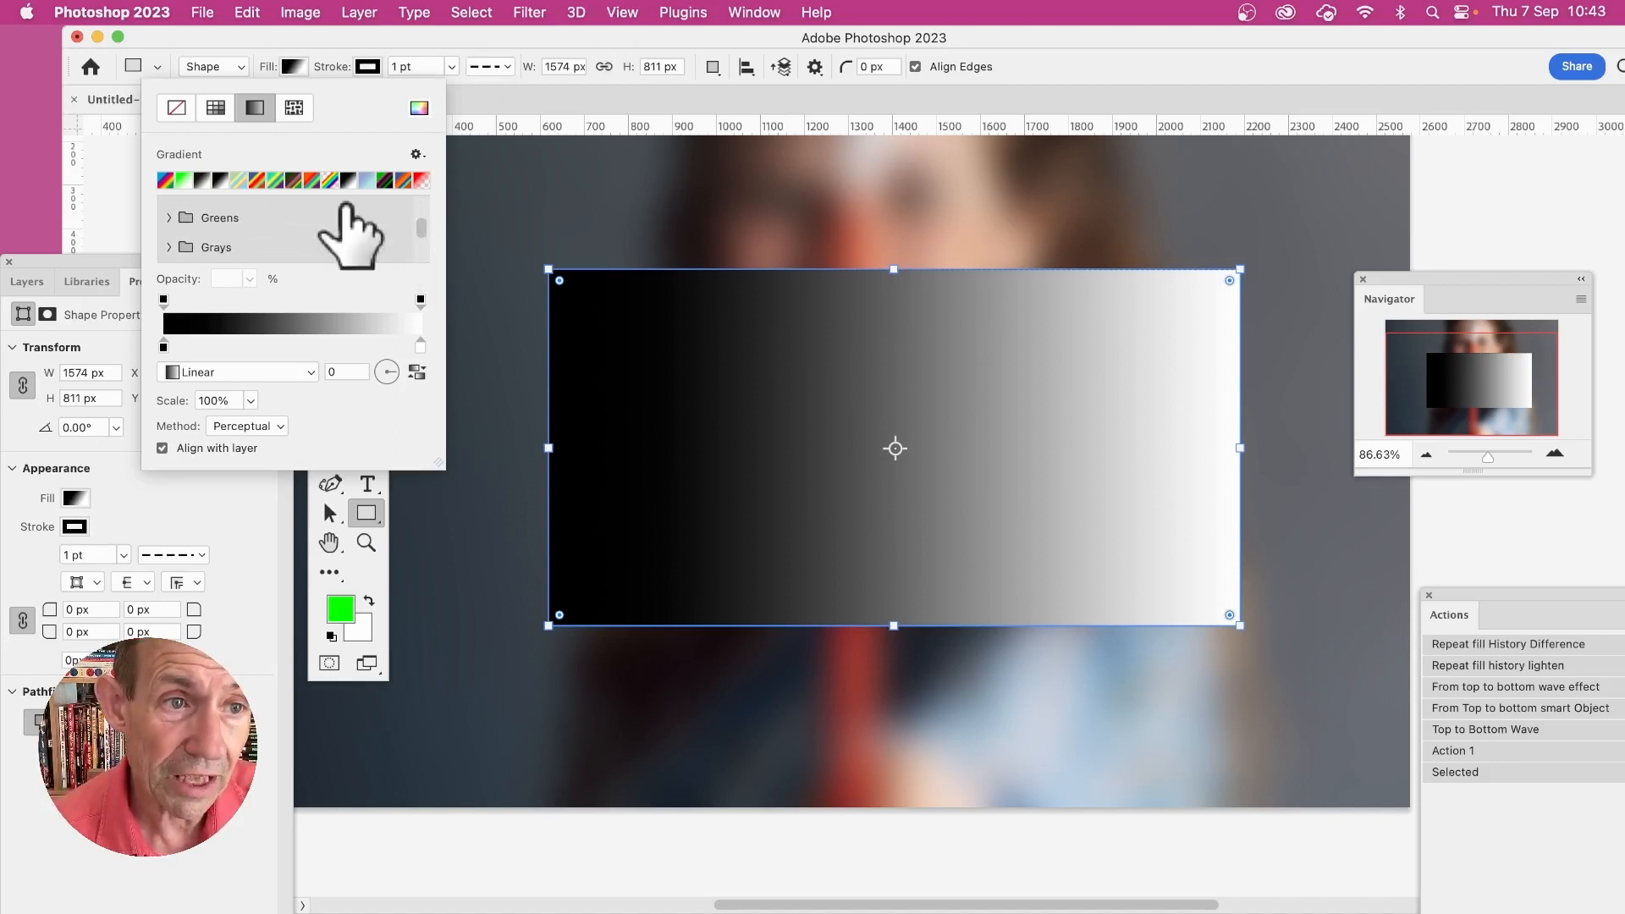
click(294, 180)
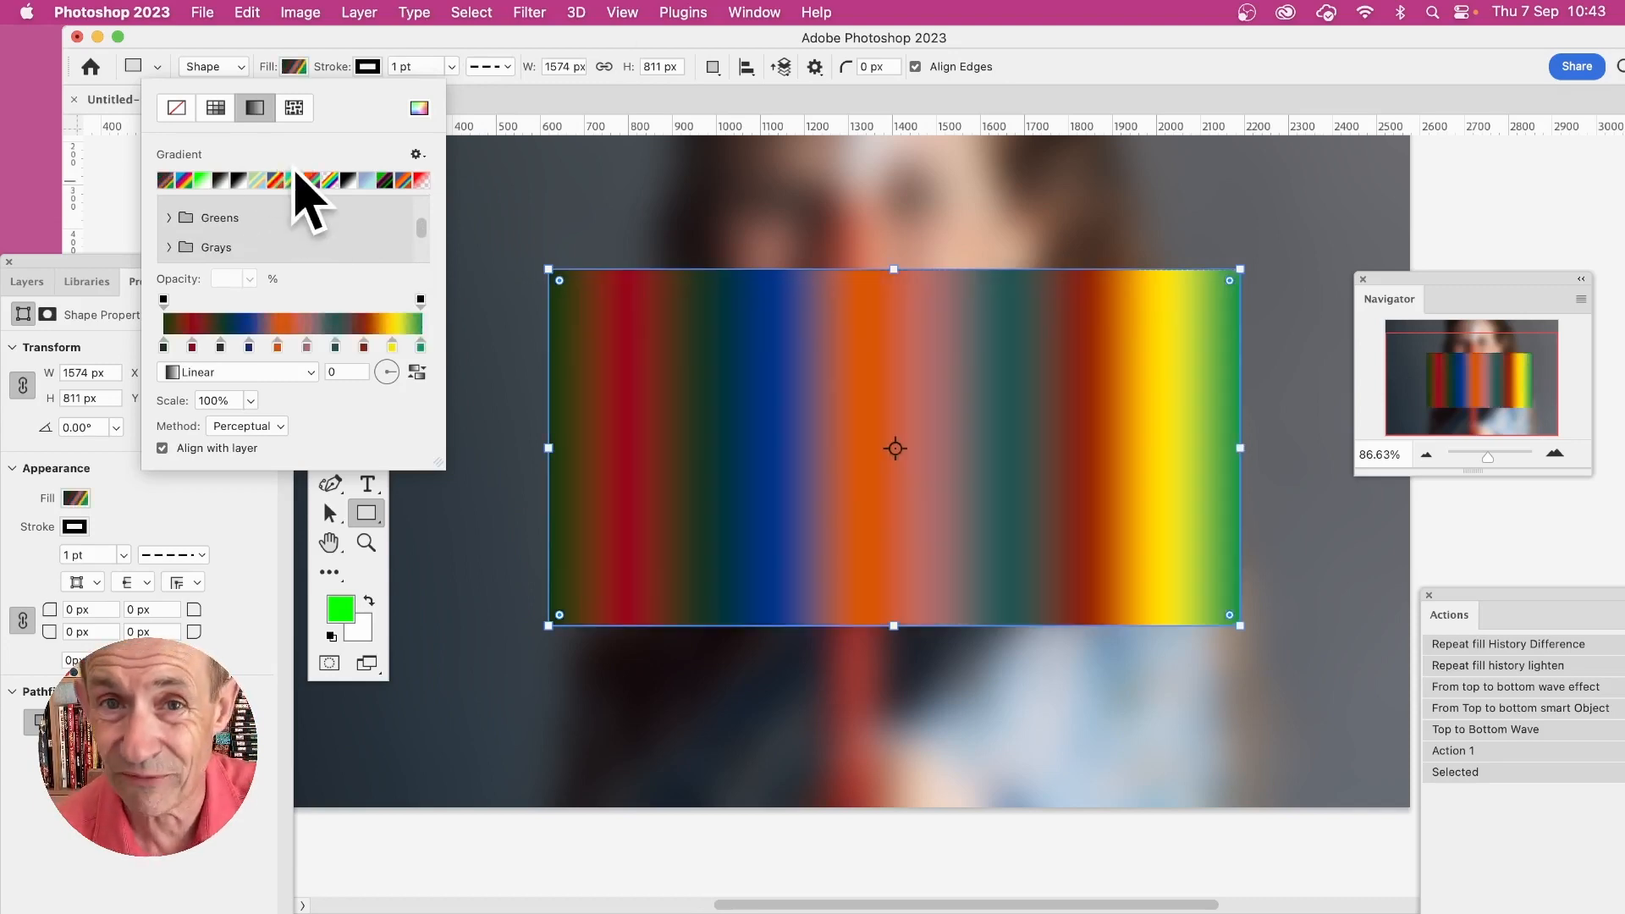
Step: Fill the rectangle with the yellow and purple pattern, and replace it with the black horn-shaped pattern
click(296, 110)
click(337, 244)
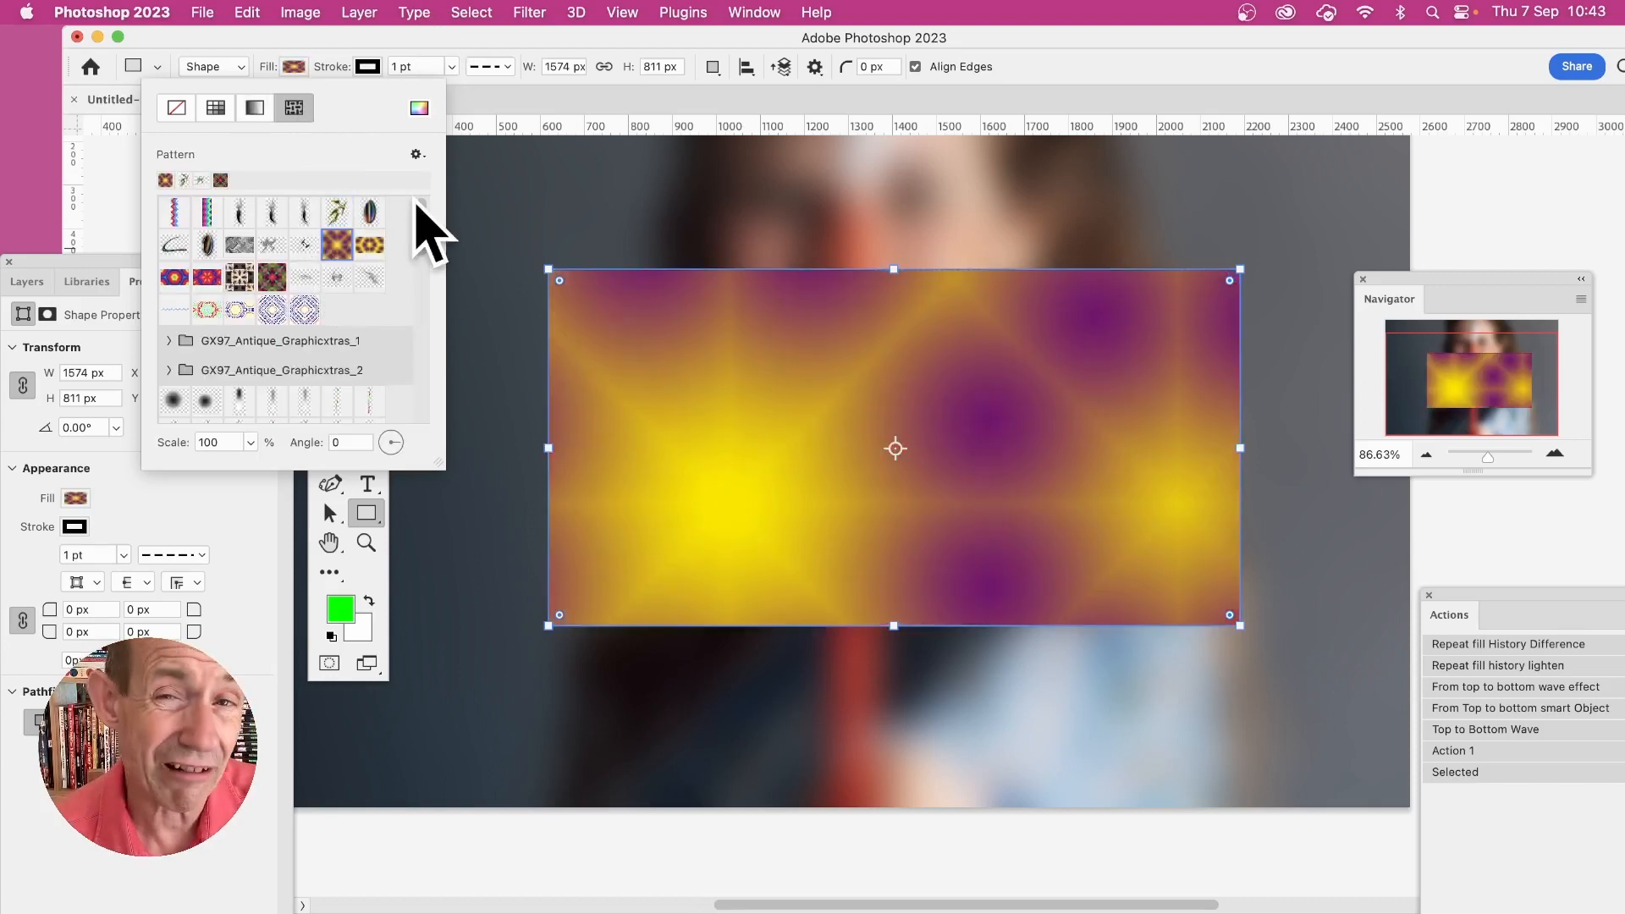
click(237, 213)
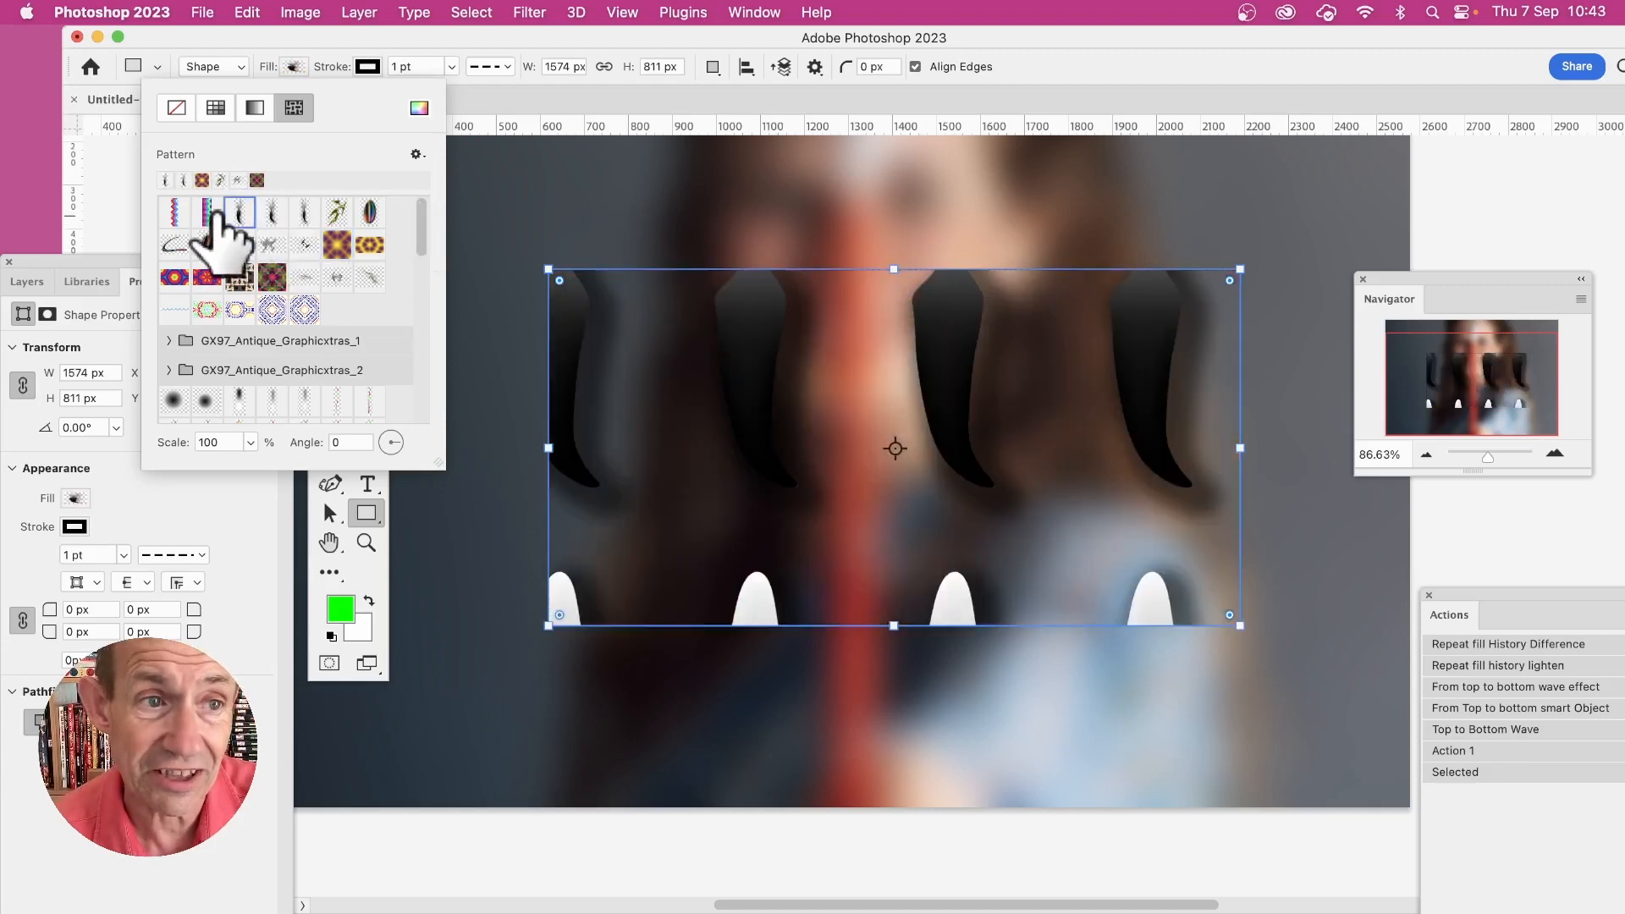
Step: Try solid black, orange and brown fills on the rectangle, and set its fill to none
click(216, 107)
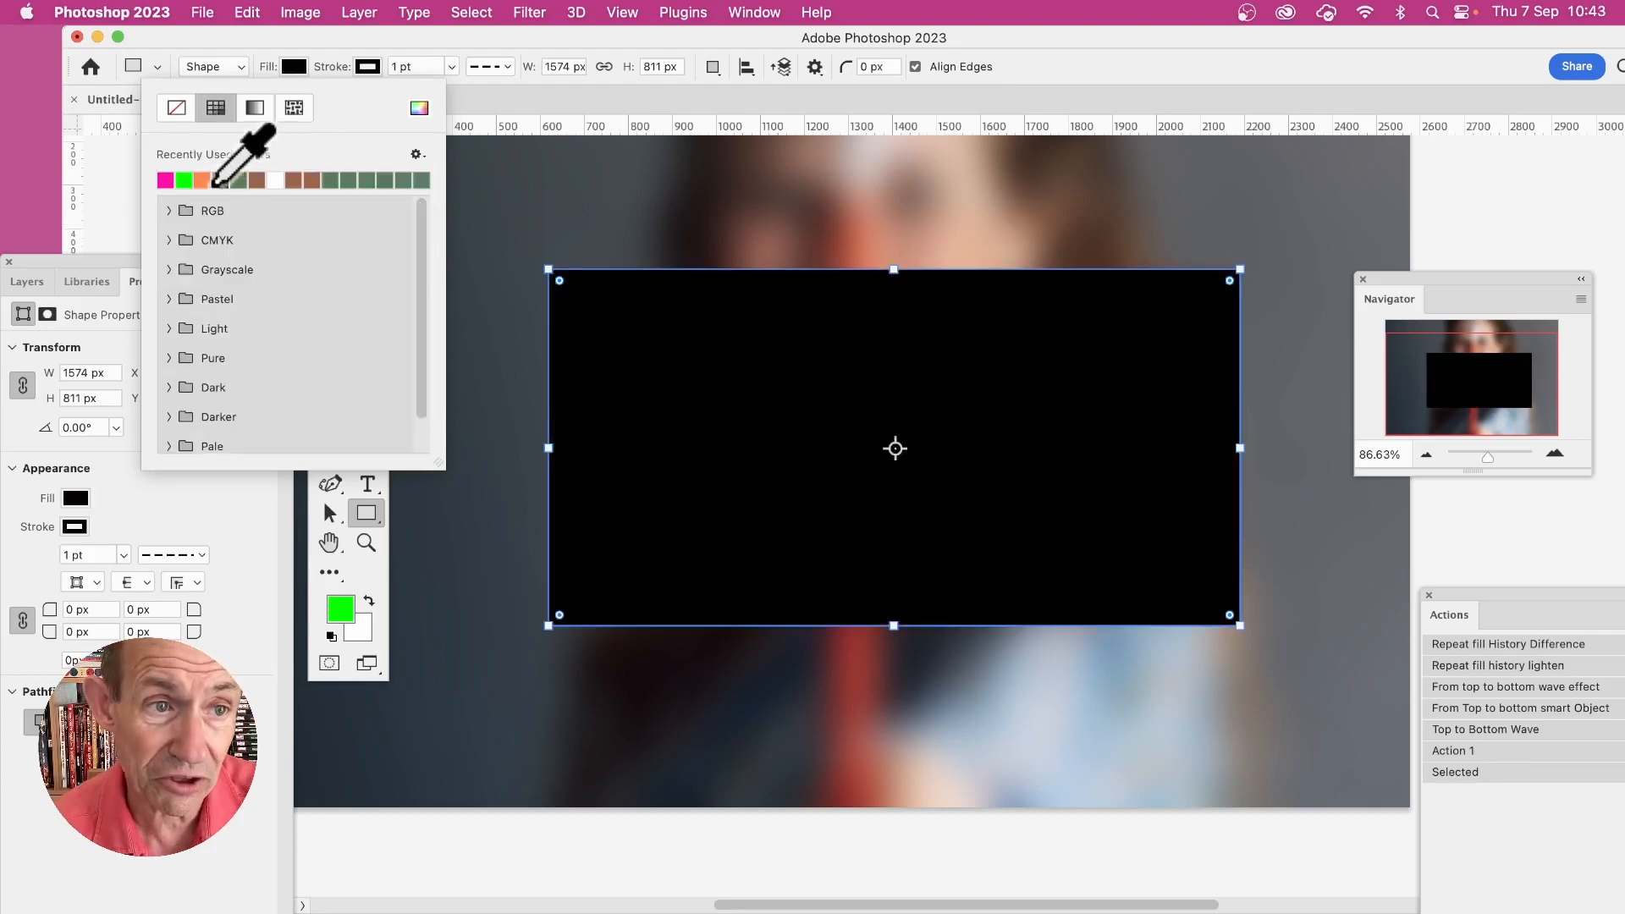
click(203, 180)
click(256, 179)
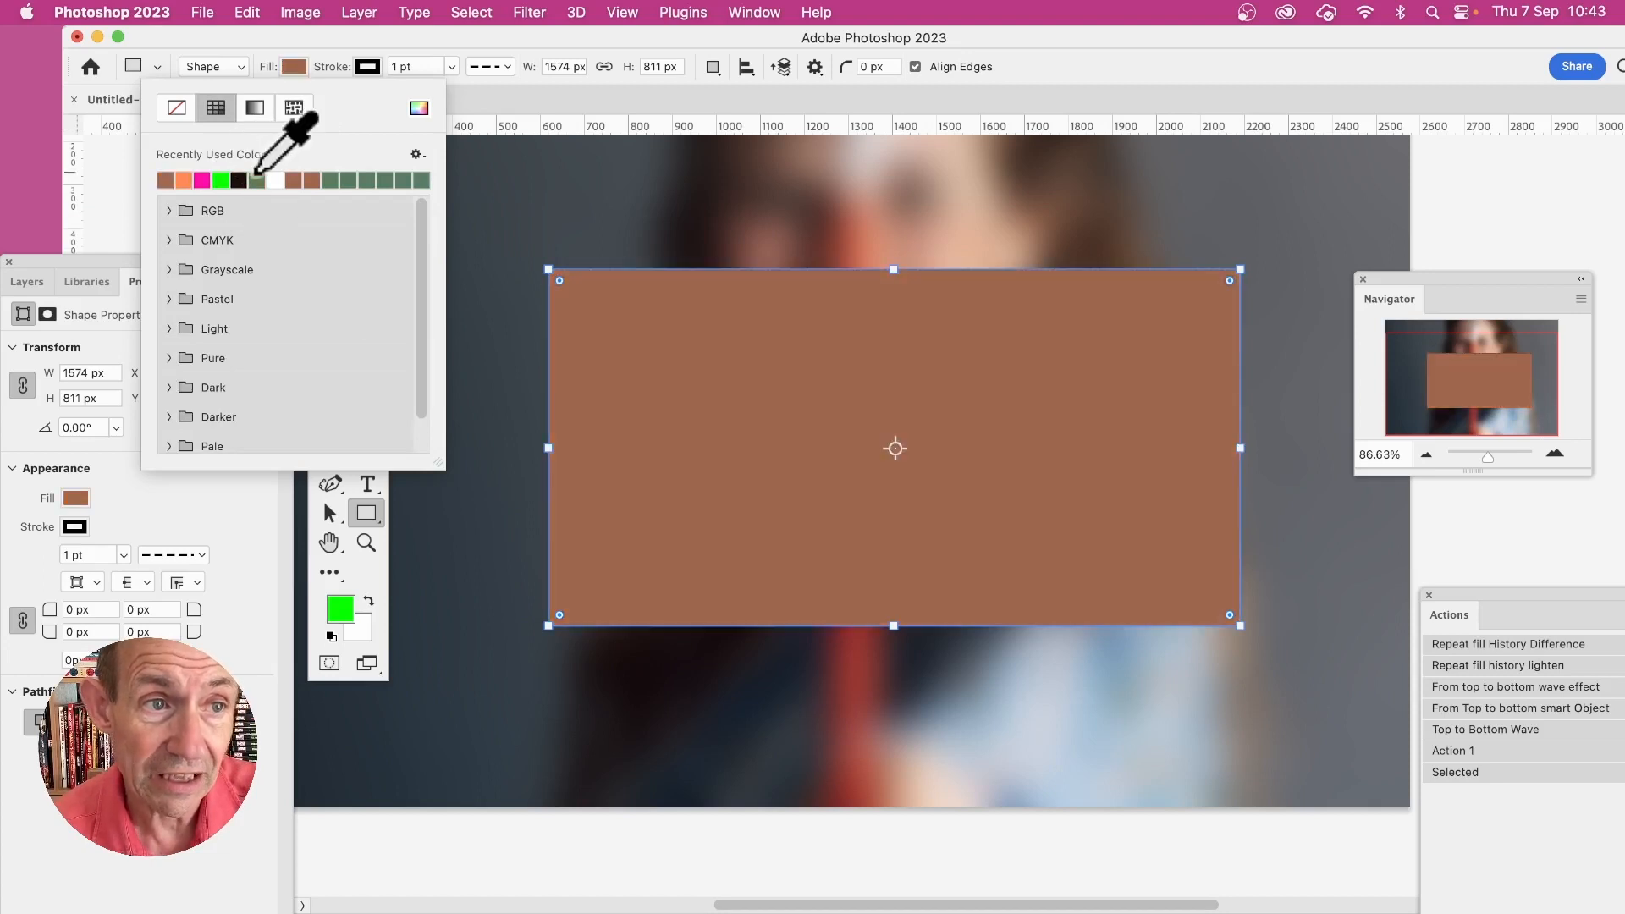
click(176, 107)
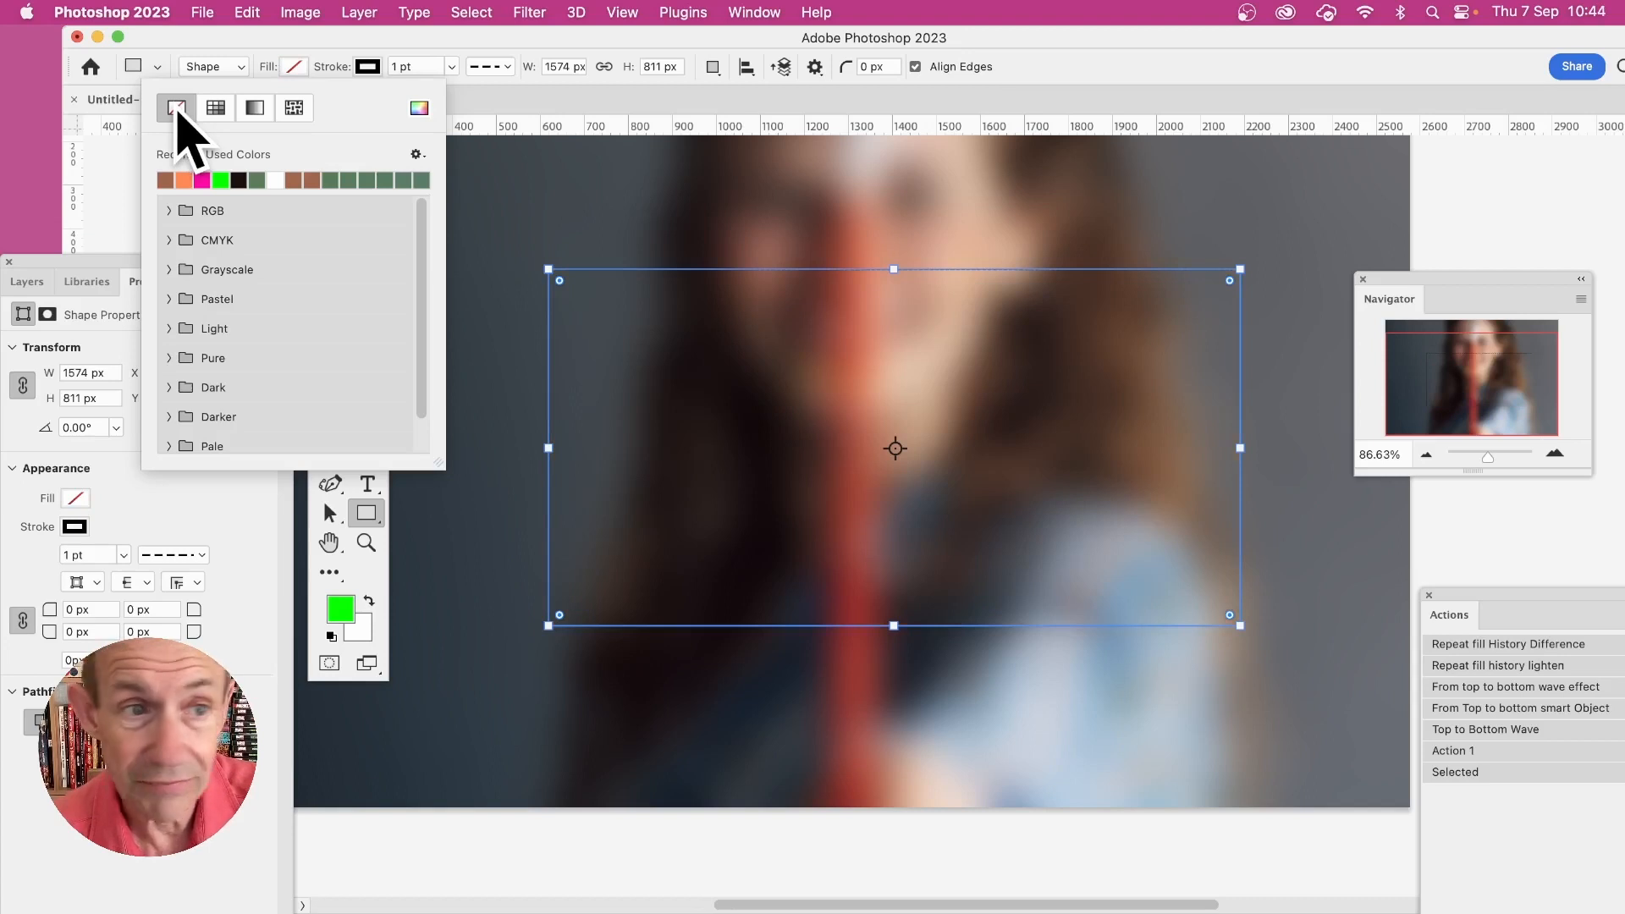
Step: Try a near-black fill on the rectangle, and set the fill to the recently used bright pink
click(242, 180)
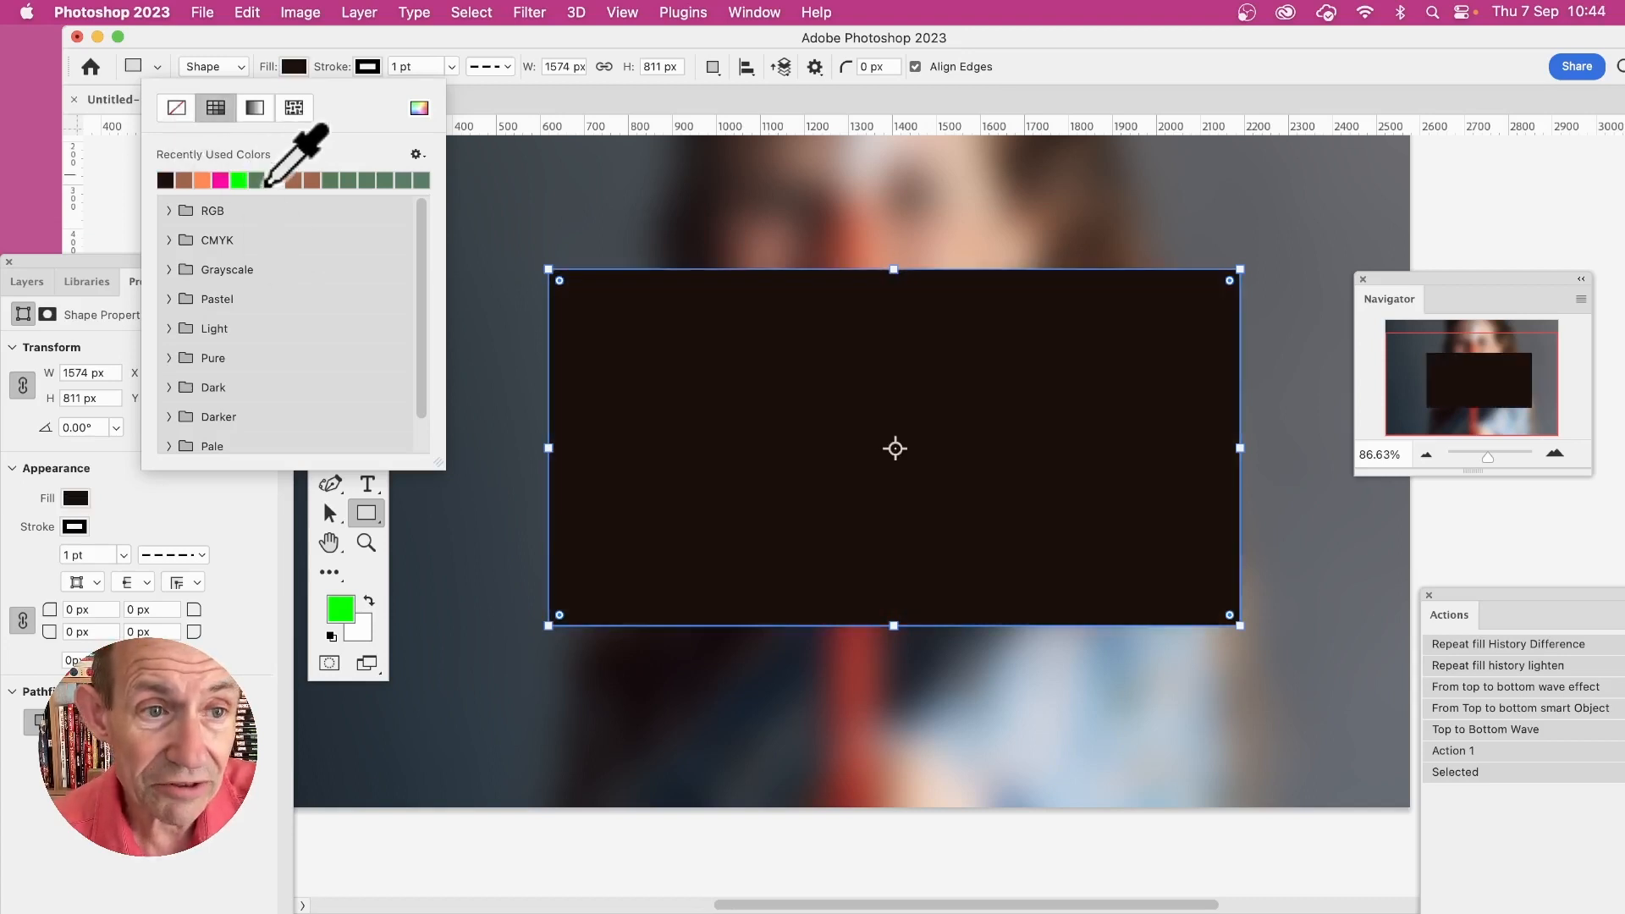
click(222, 180)
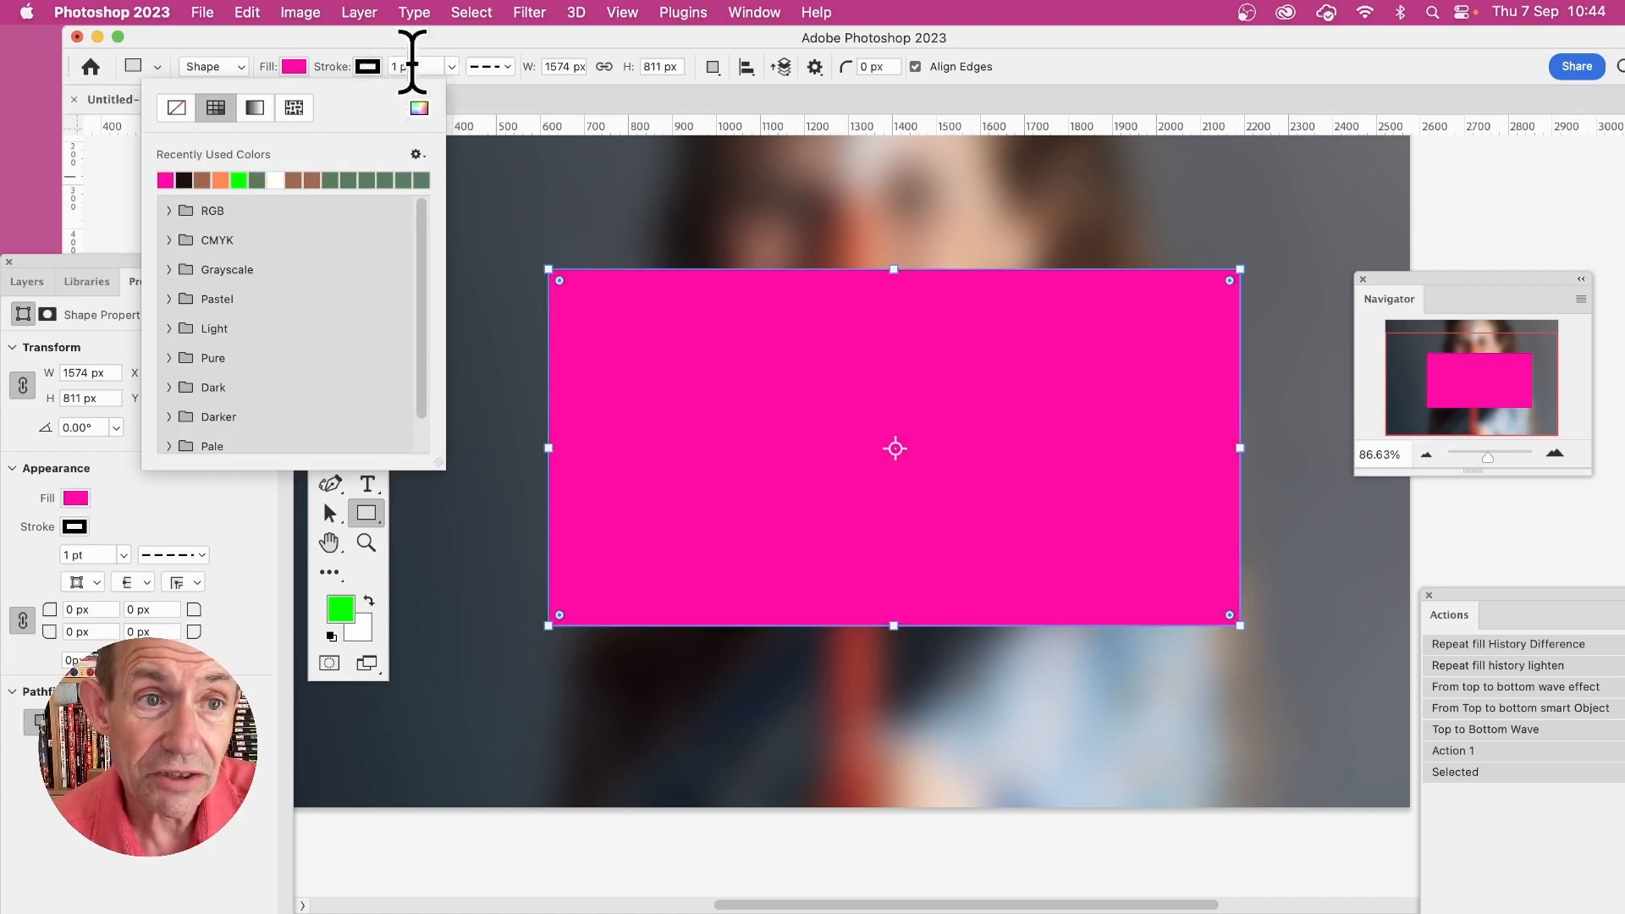
click(373, 80)
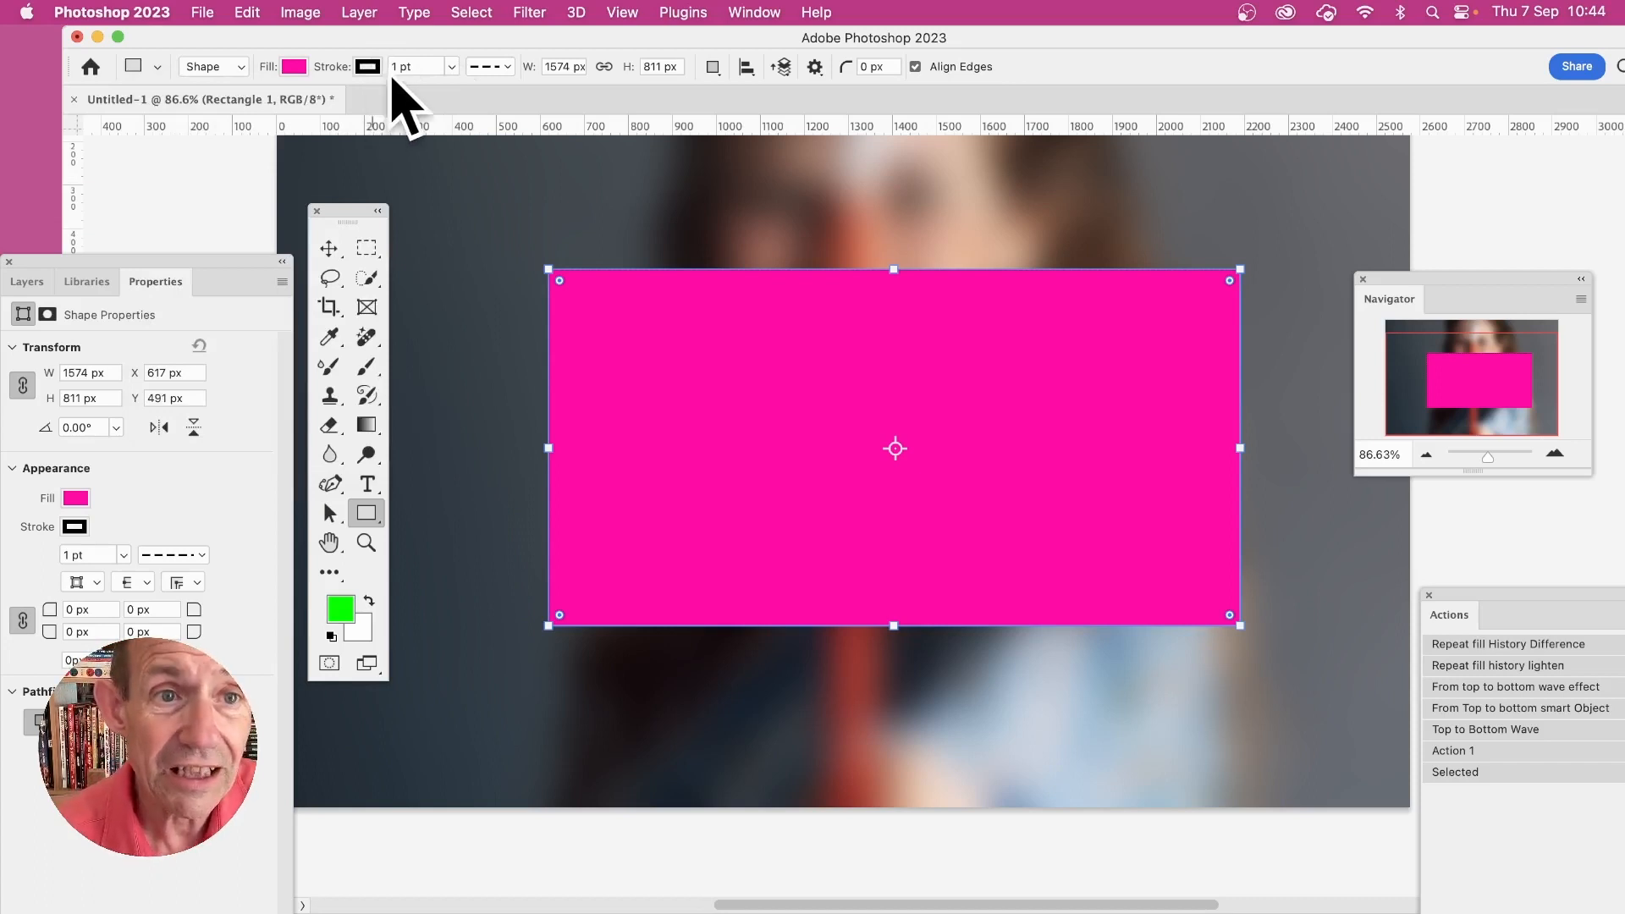
Step: Set the pink rectangle's stroke width to 13.73 pt and its stroke style to a solid line
click(451, 66)
drag(439, 92, 474, 95)
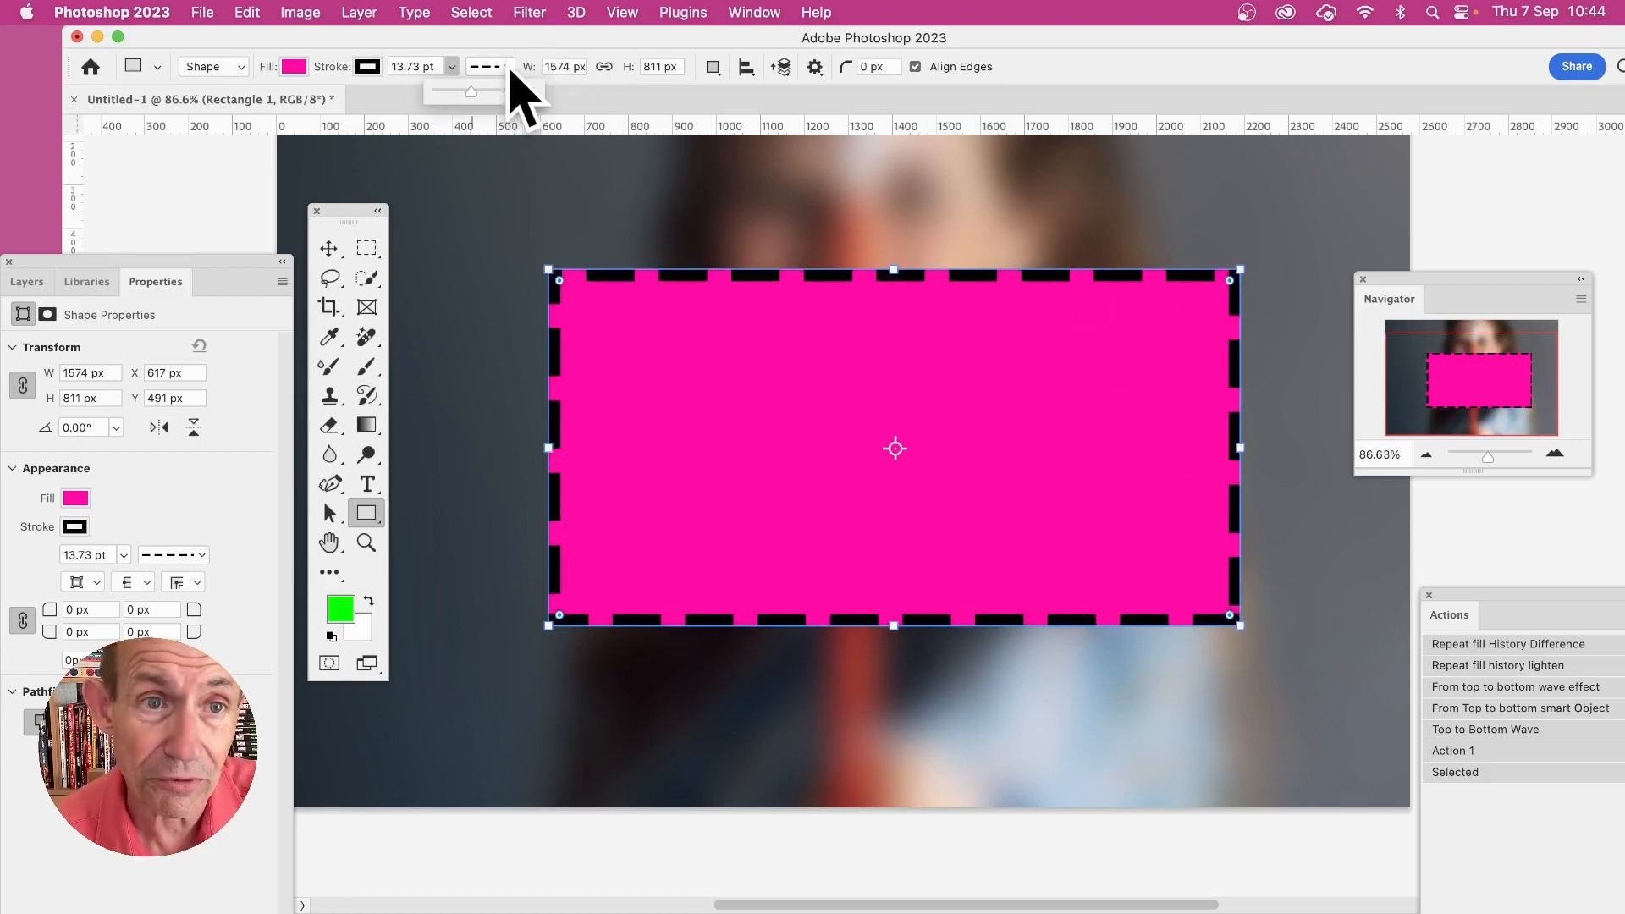
click(501, 66)
click(461, 135)
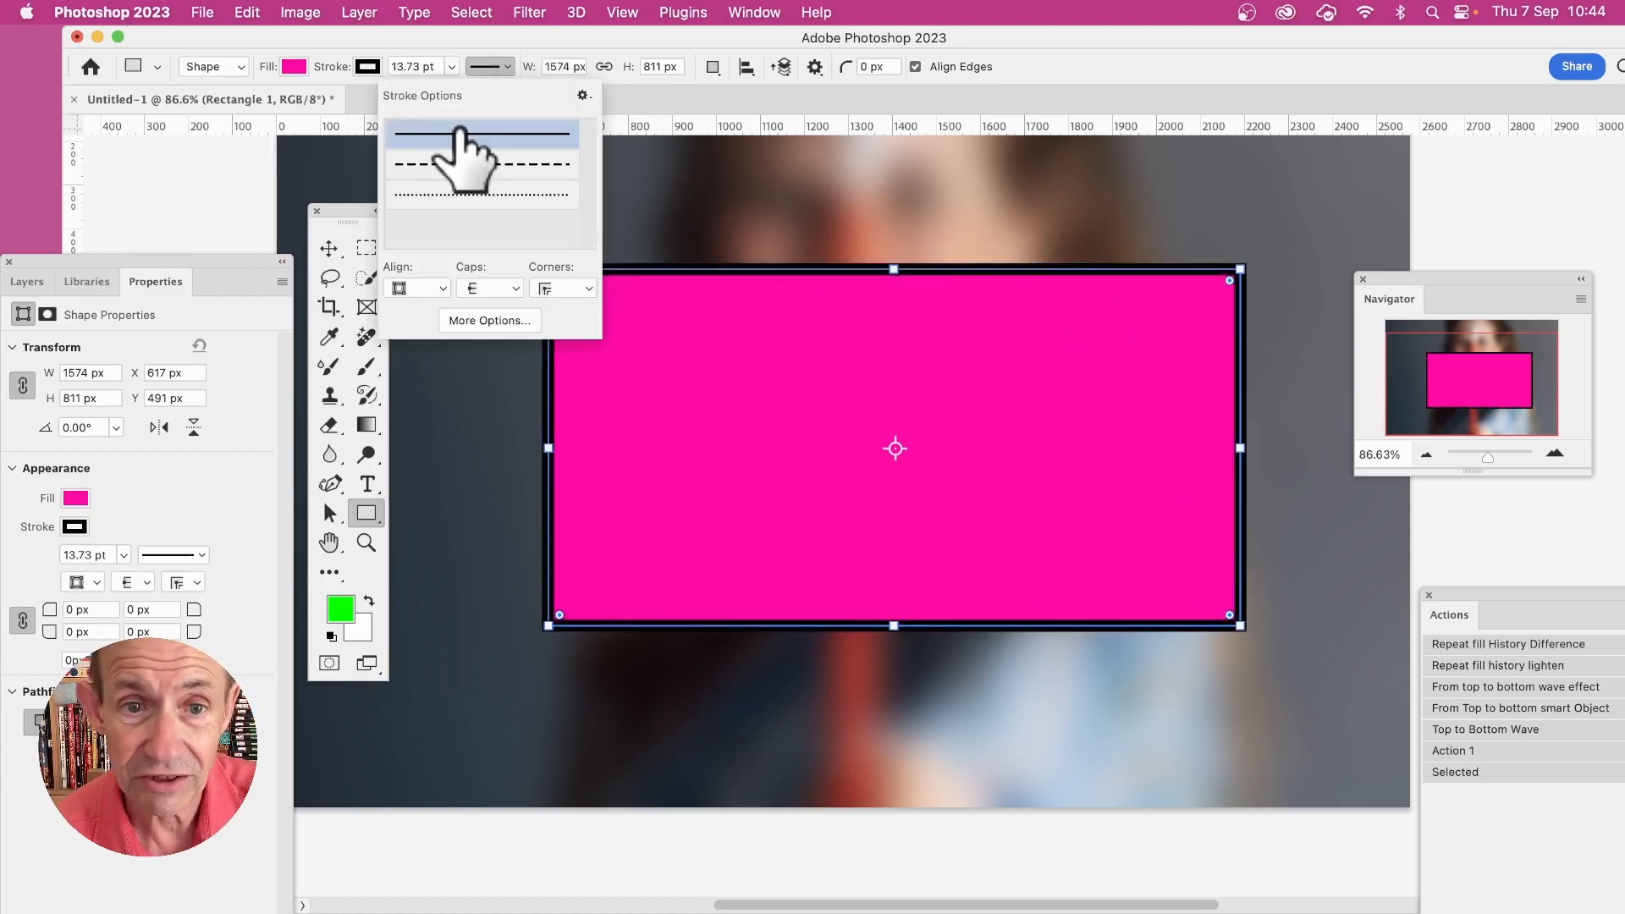
Step: Try the dashed and dotted stroke styles on the rectangle's outline, and return it to a solid line
click(520, 165)
click(513, 194)
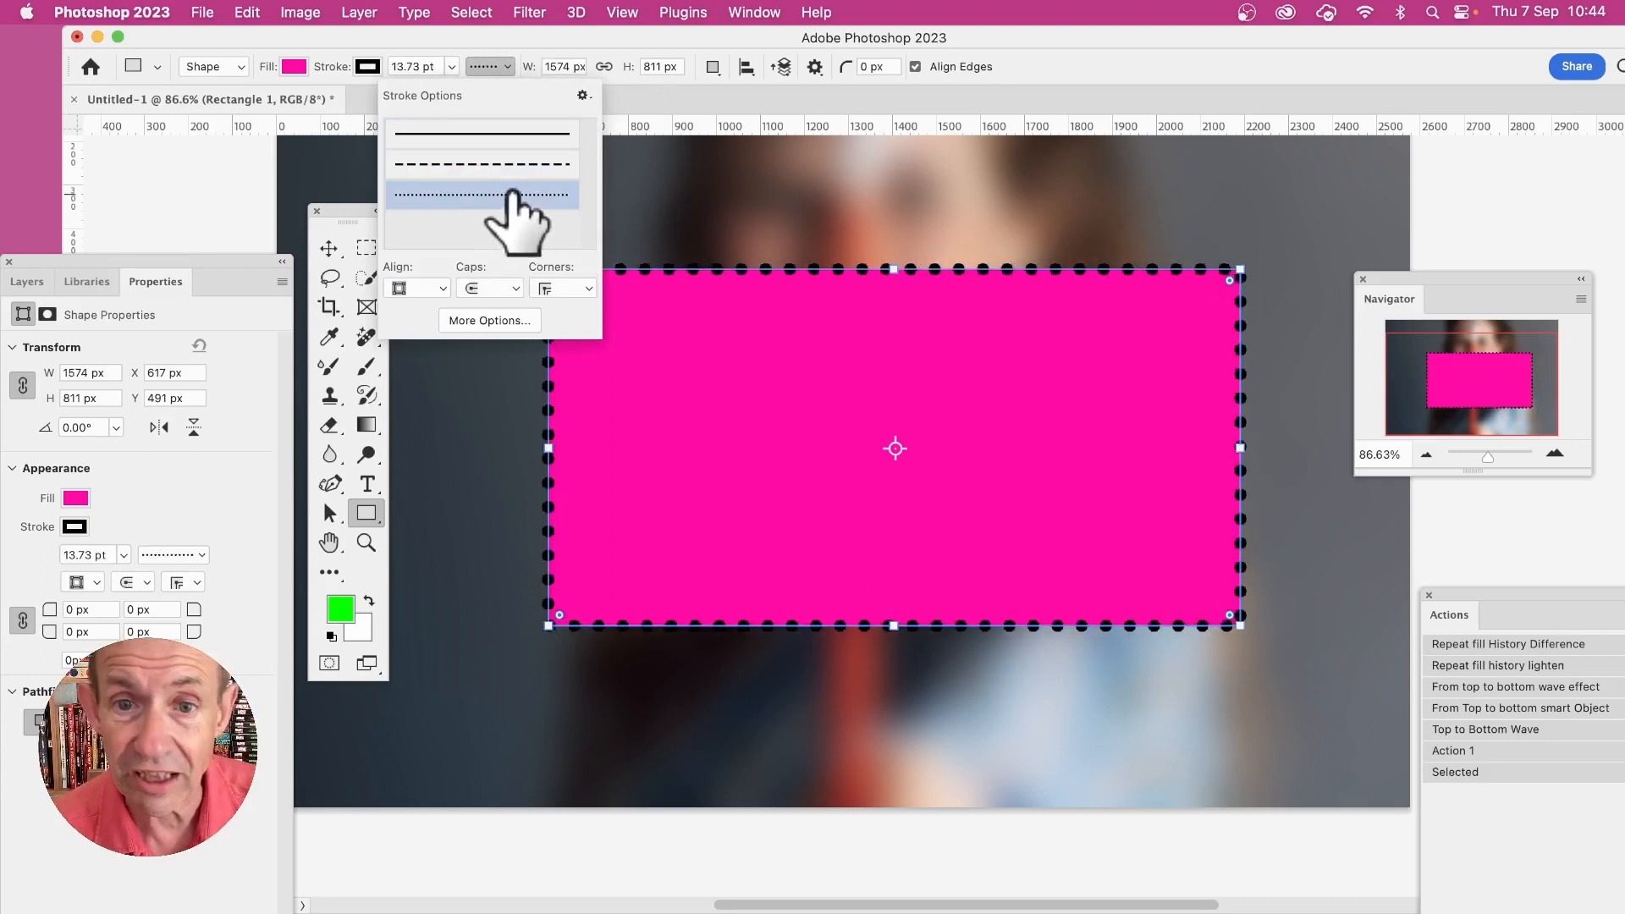
click(491, 134)
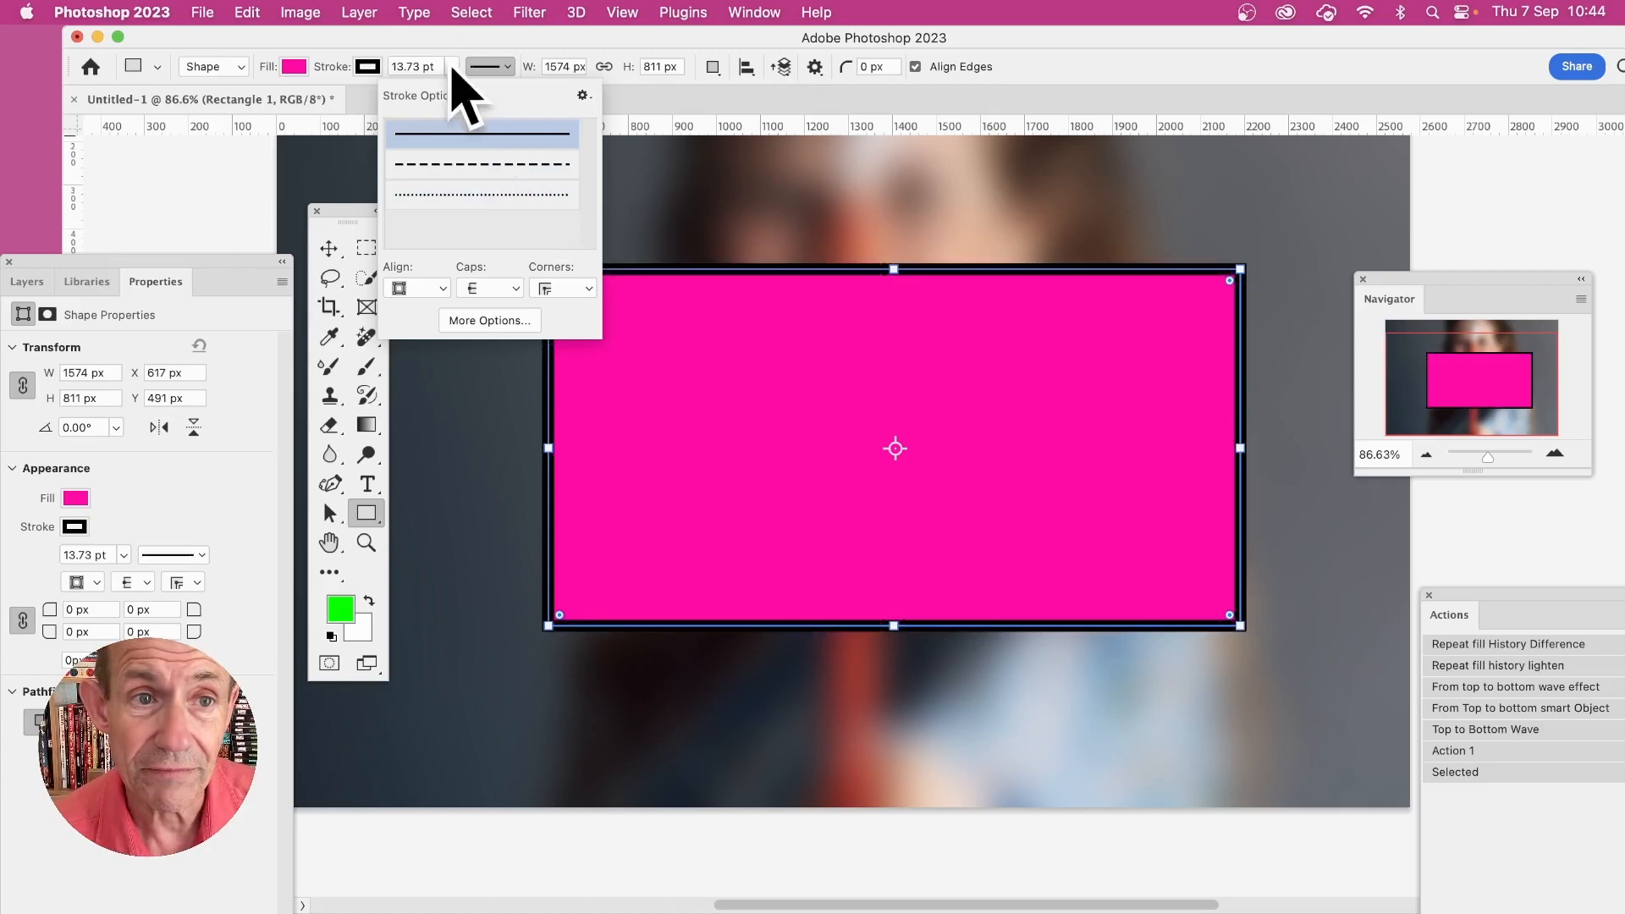
click(520, 46)
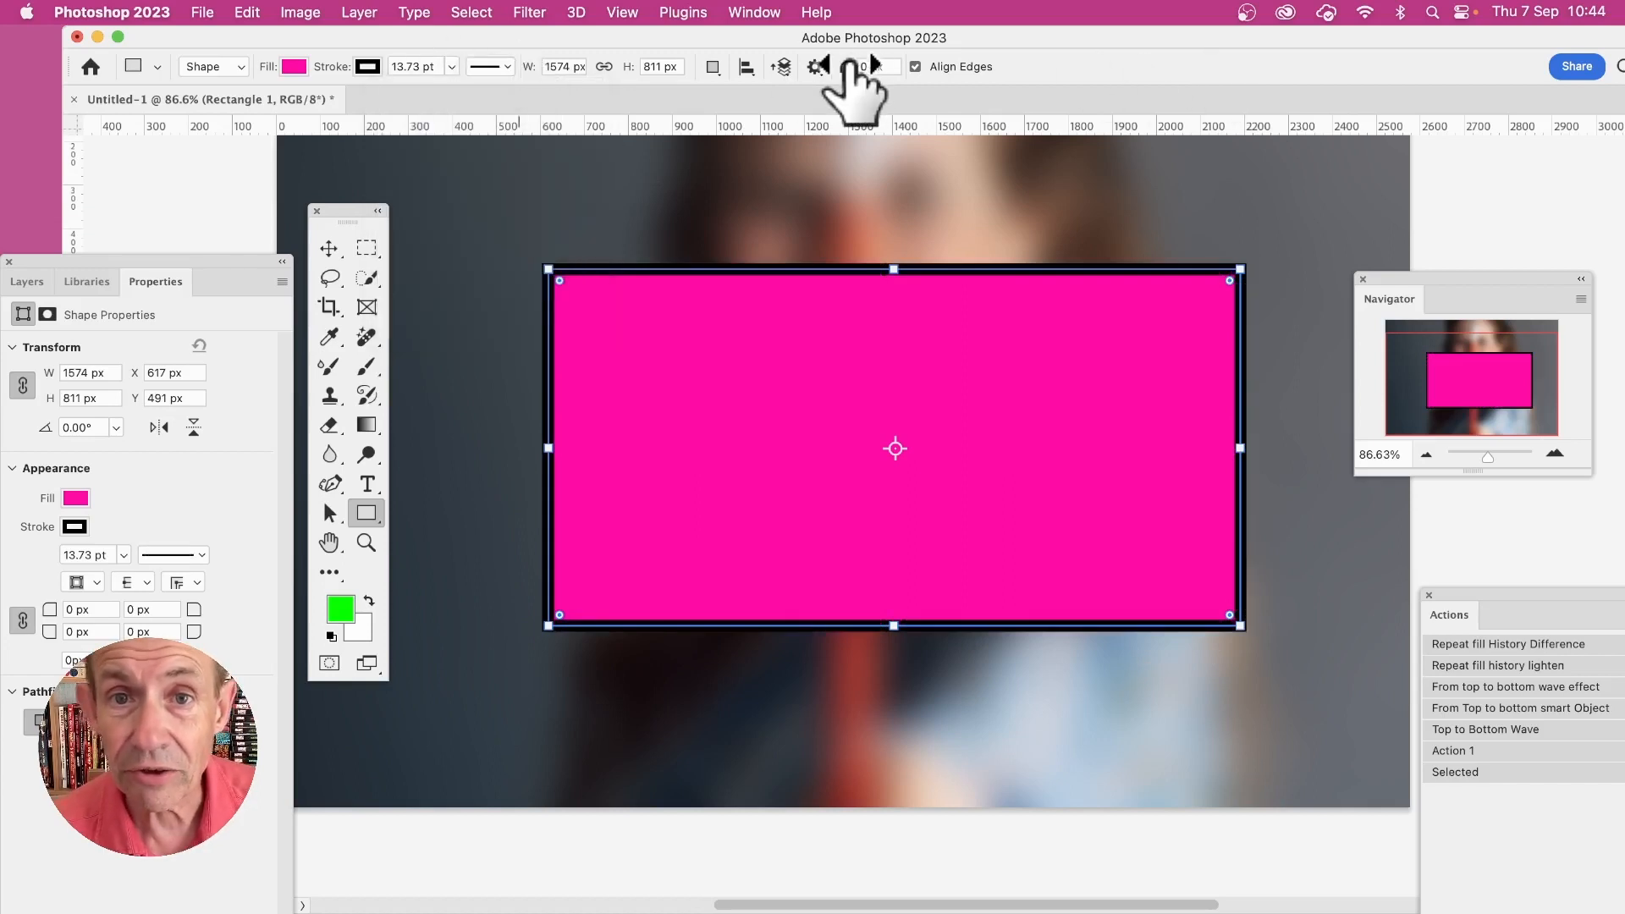
Step: Draw a rectangle about 878 × 431 px with a 156 px corner radius, undo it, and reset the radius to 0 px
drag(850, 69, 1007, 67)
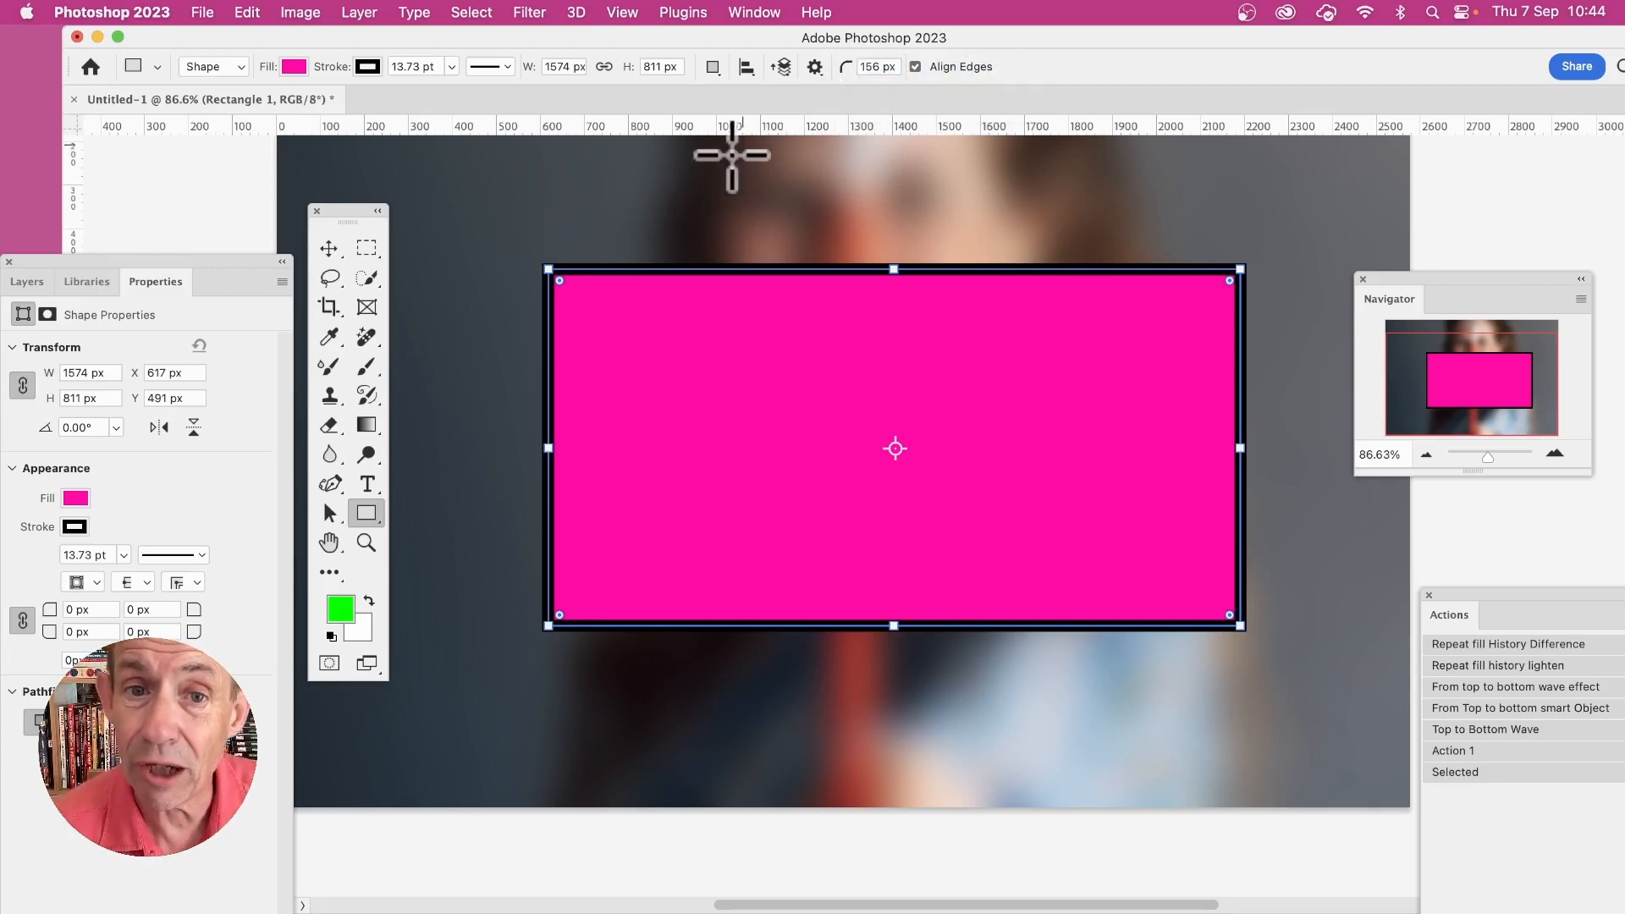
mouse_move(704, 149)
mouse_down()
mouse_move(1066, 363)
mouse_move(1091, 338)
mouse_up()
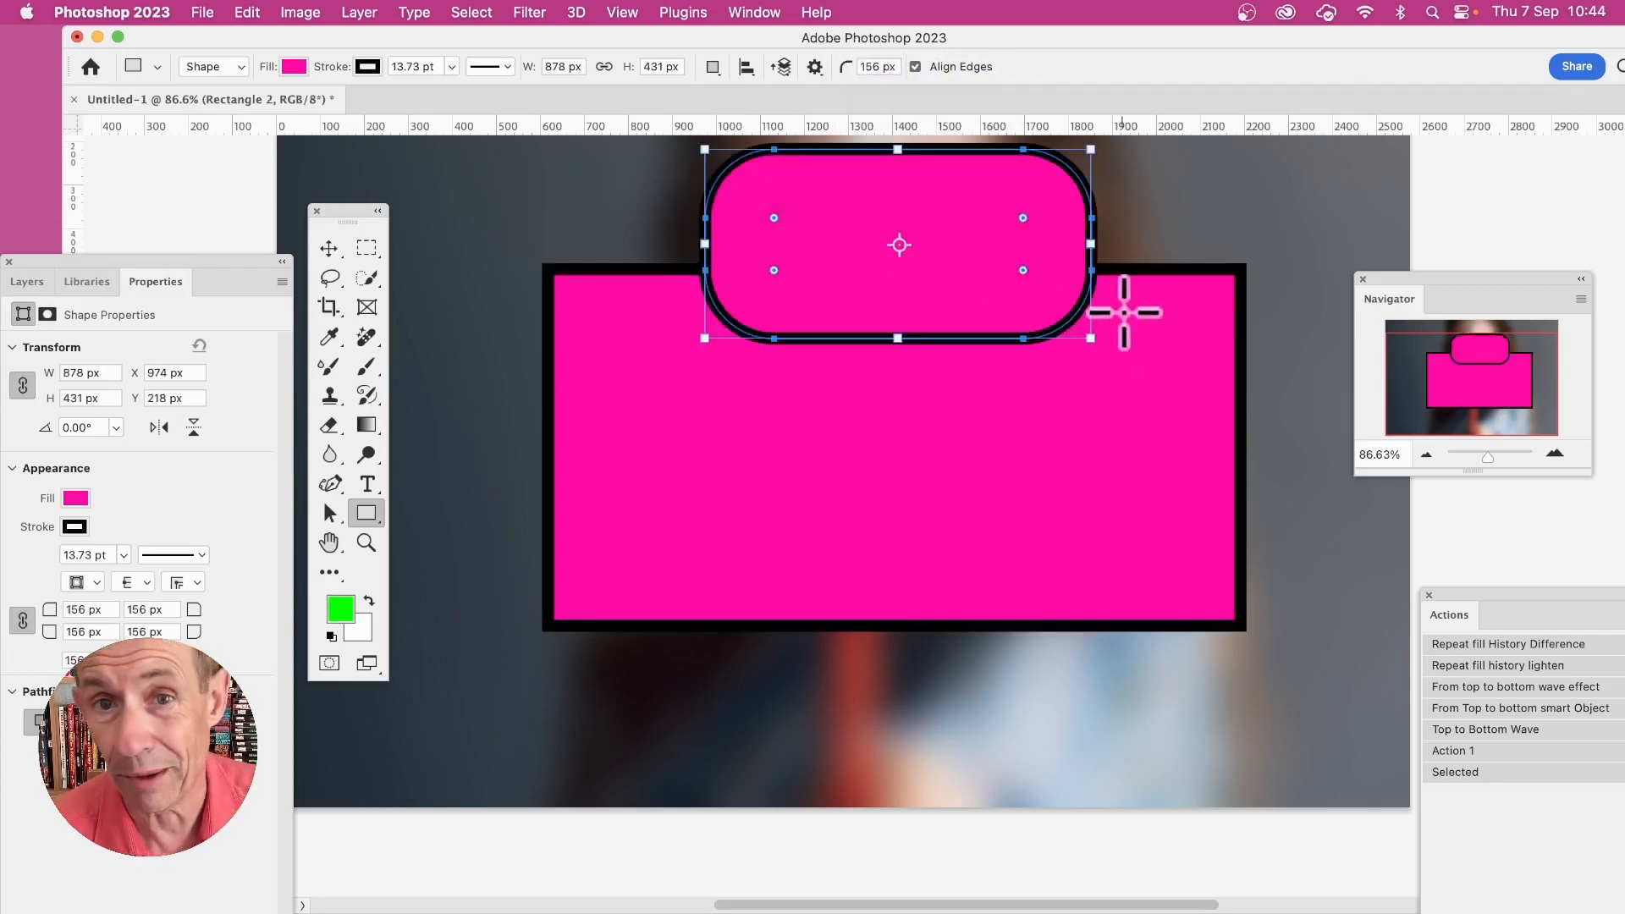
key(super+z)
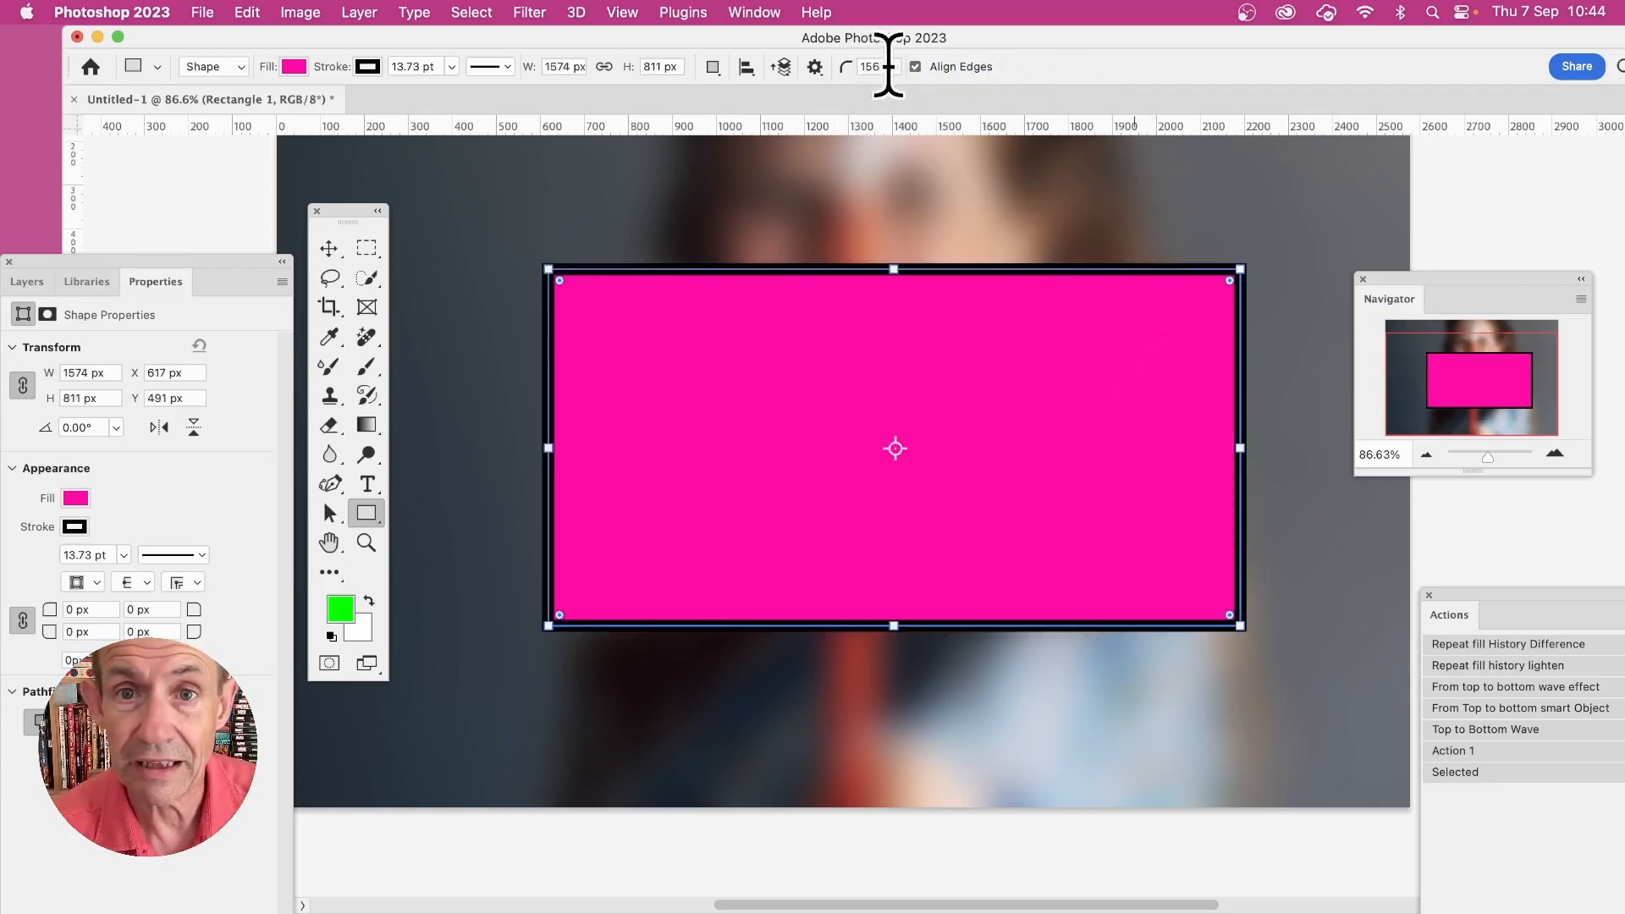
click(897, 66)
text(0)
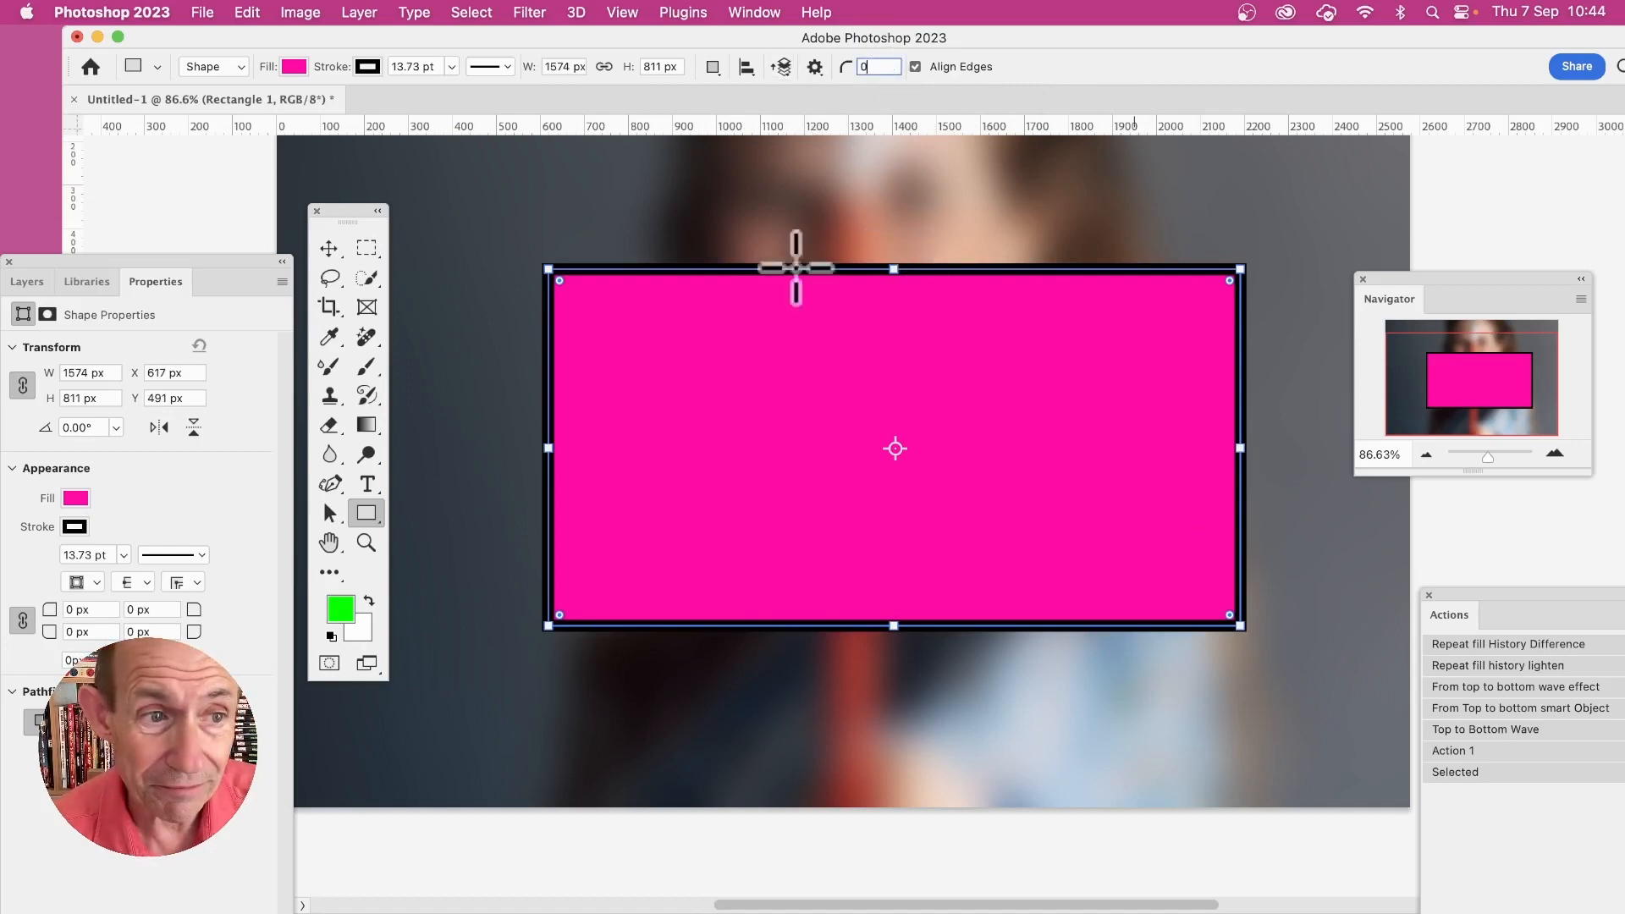
Step: Increase the pink rectangle's stroke width to 16.33 pt in its shape properties
drag(173, 275, 237, 213)
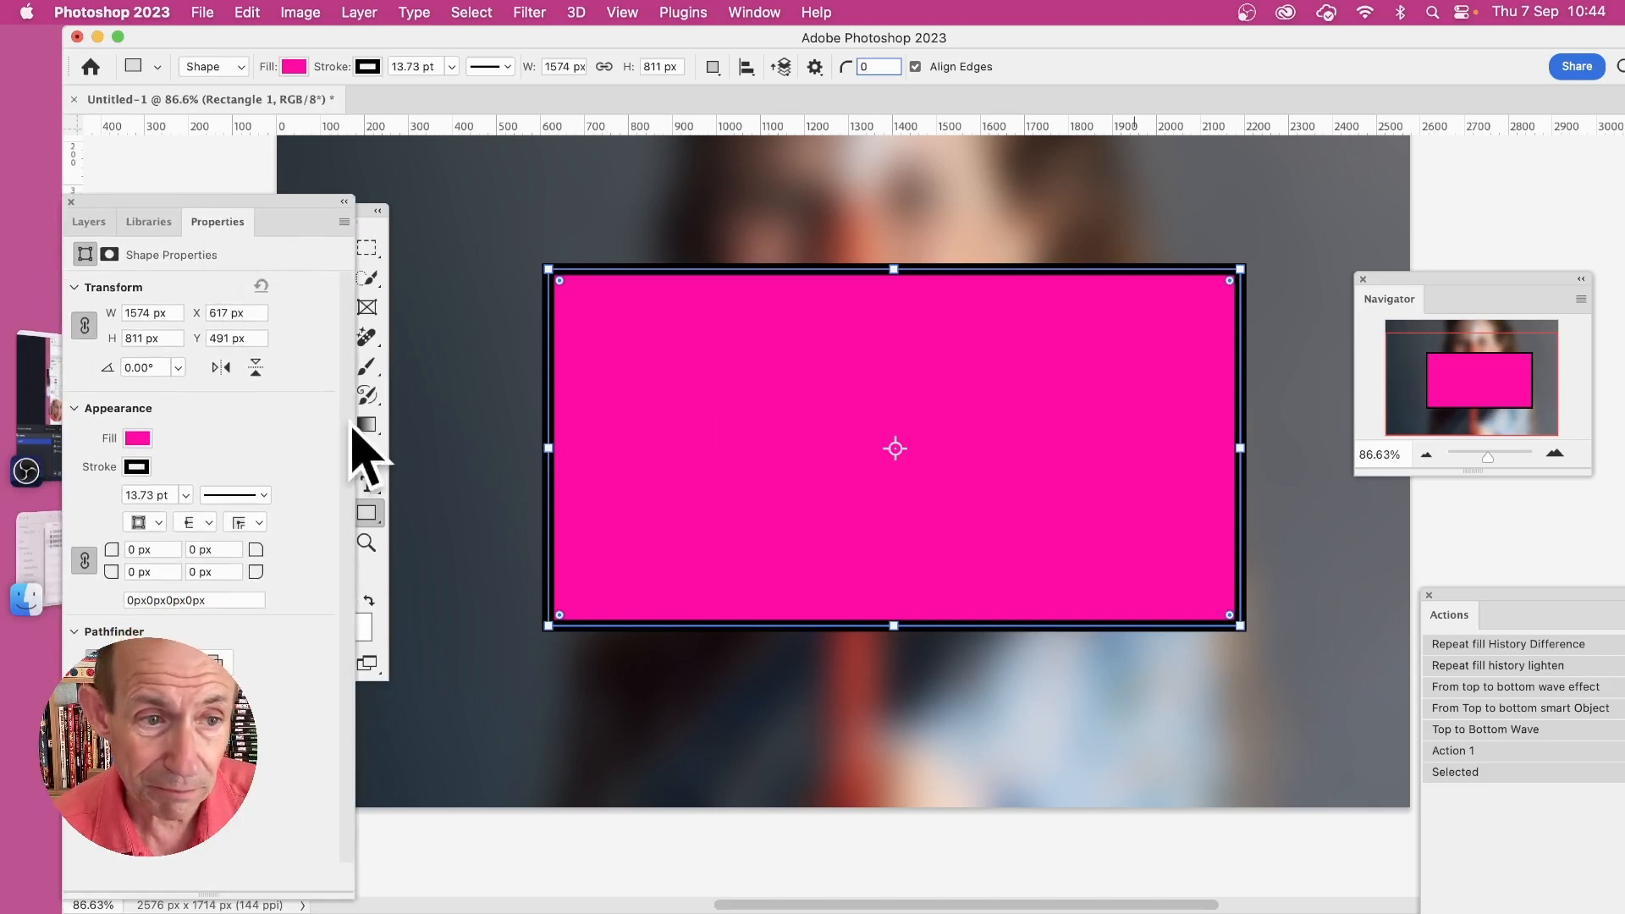
click(187, 497)
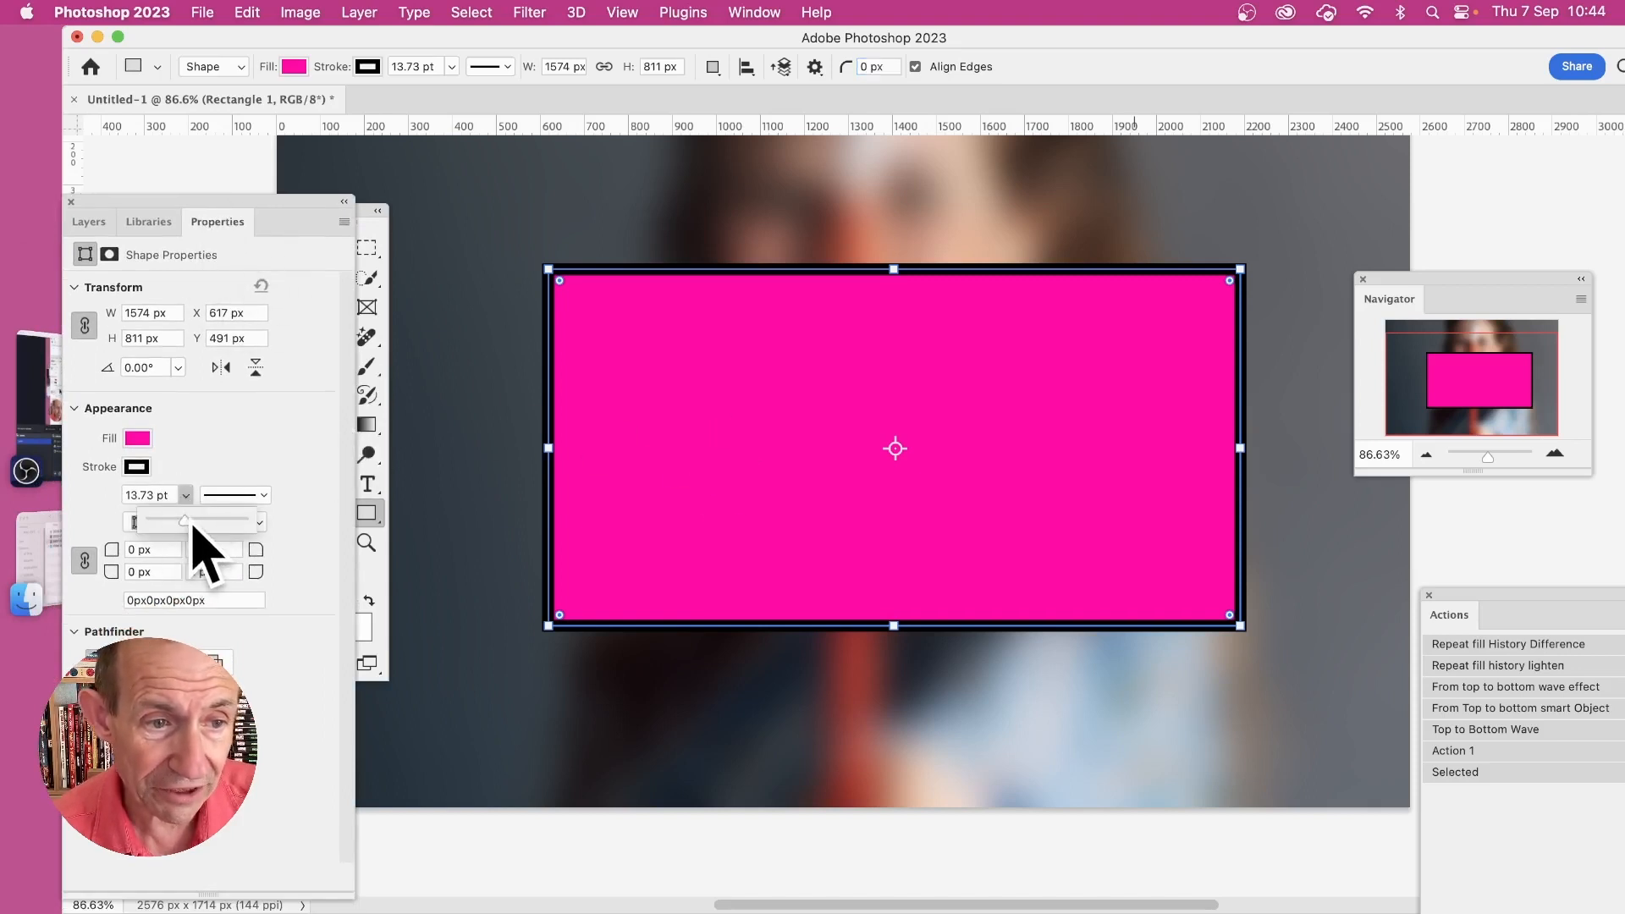
mouse_move(188, 520)
mouse_down()
mouse_move(206, 522)
mouse_move(188, 522)
mouse_up()
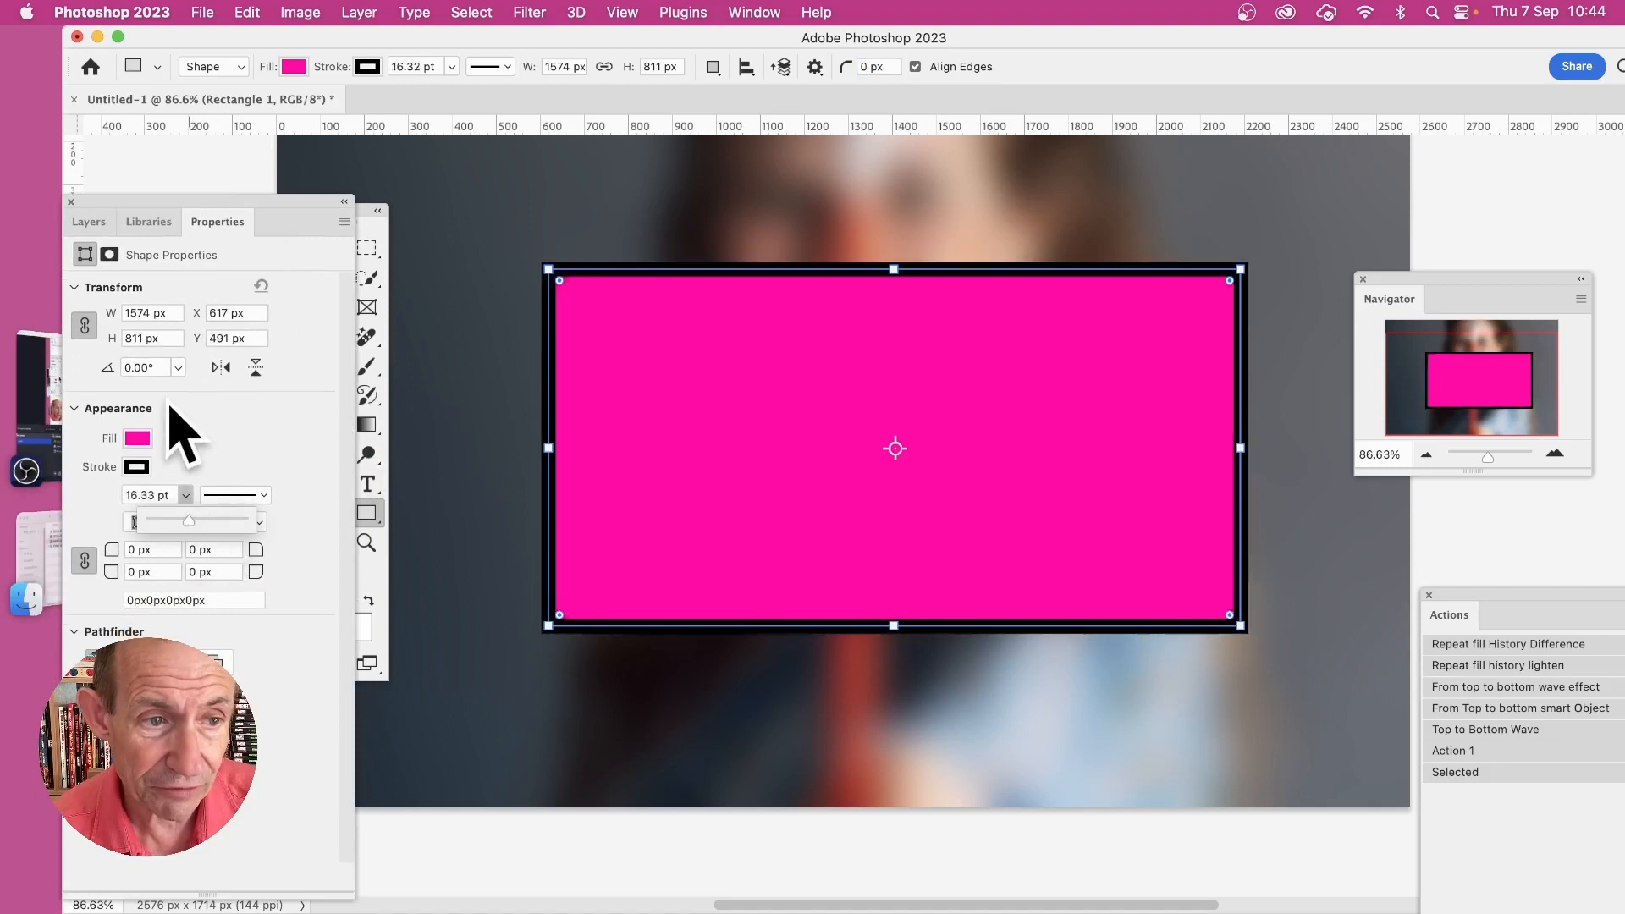
Step: Fill the pink rectangle with a multicolour gradient preset of green, orange, red and yellow bands
click(135, 438)
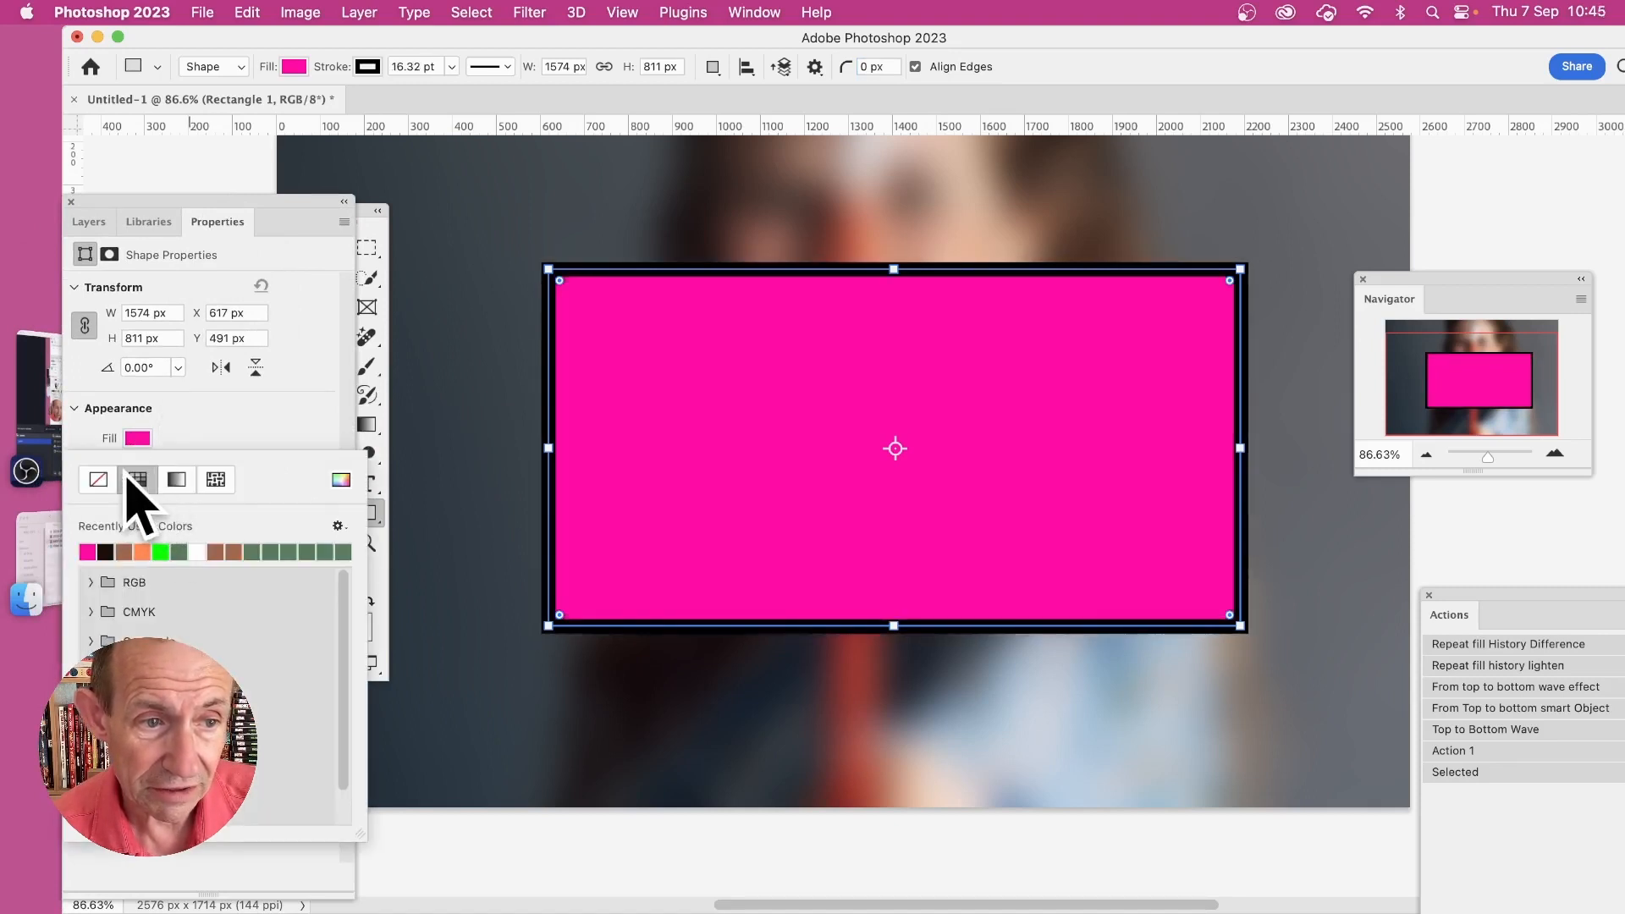
click(178, 480)
click(210, 551)
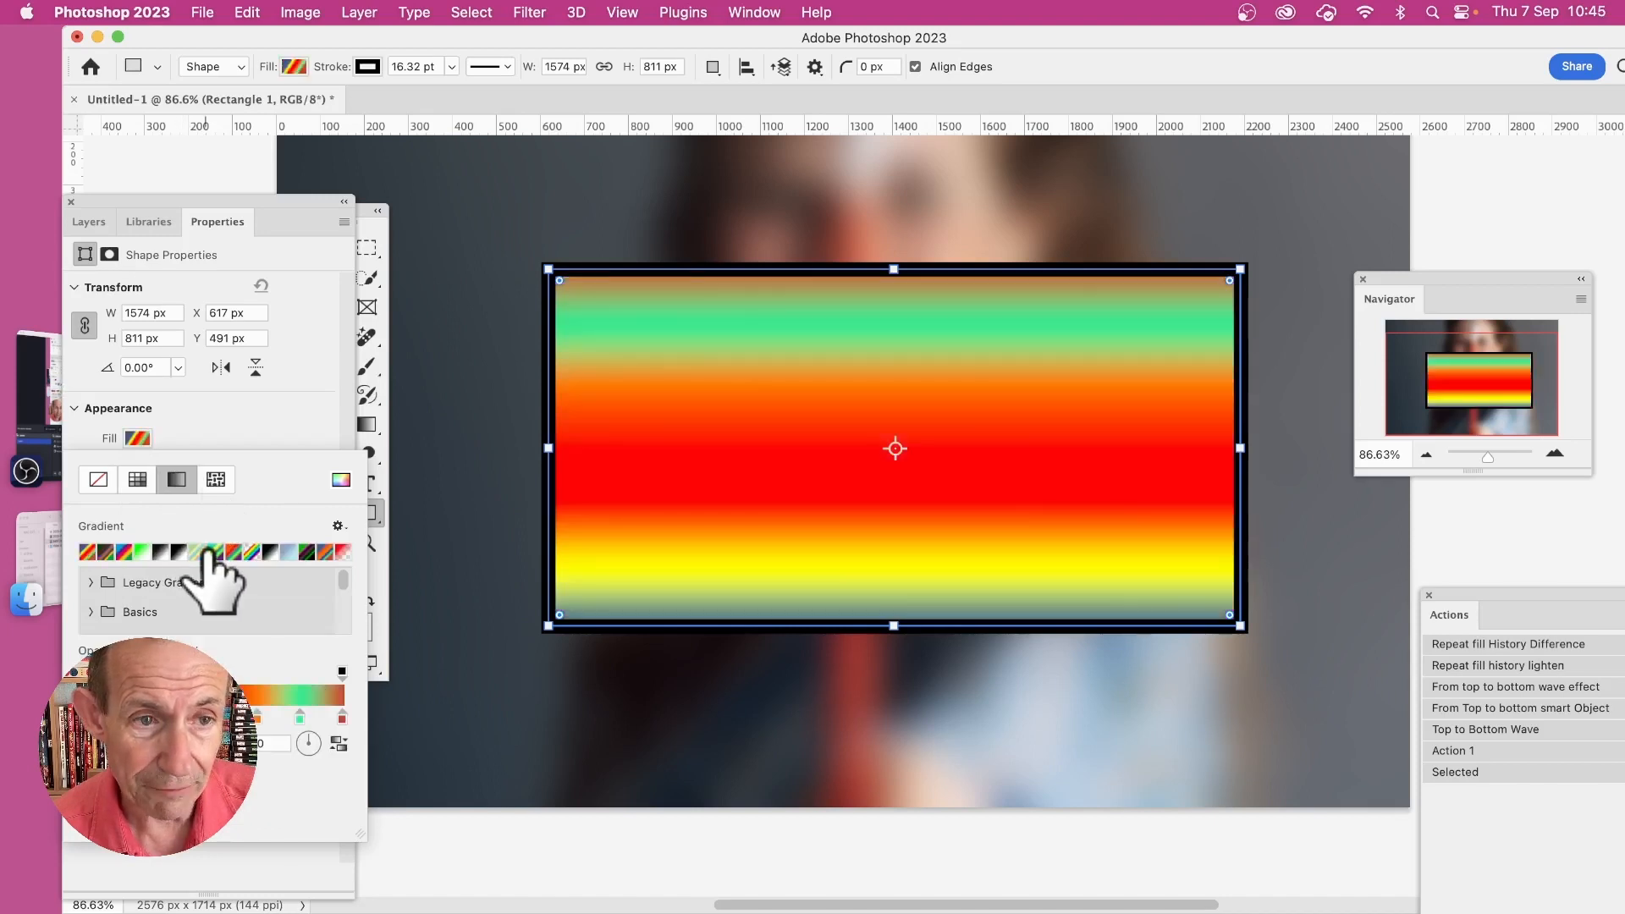
click(290, 338)
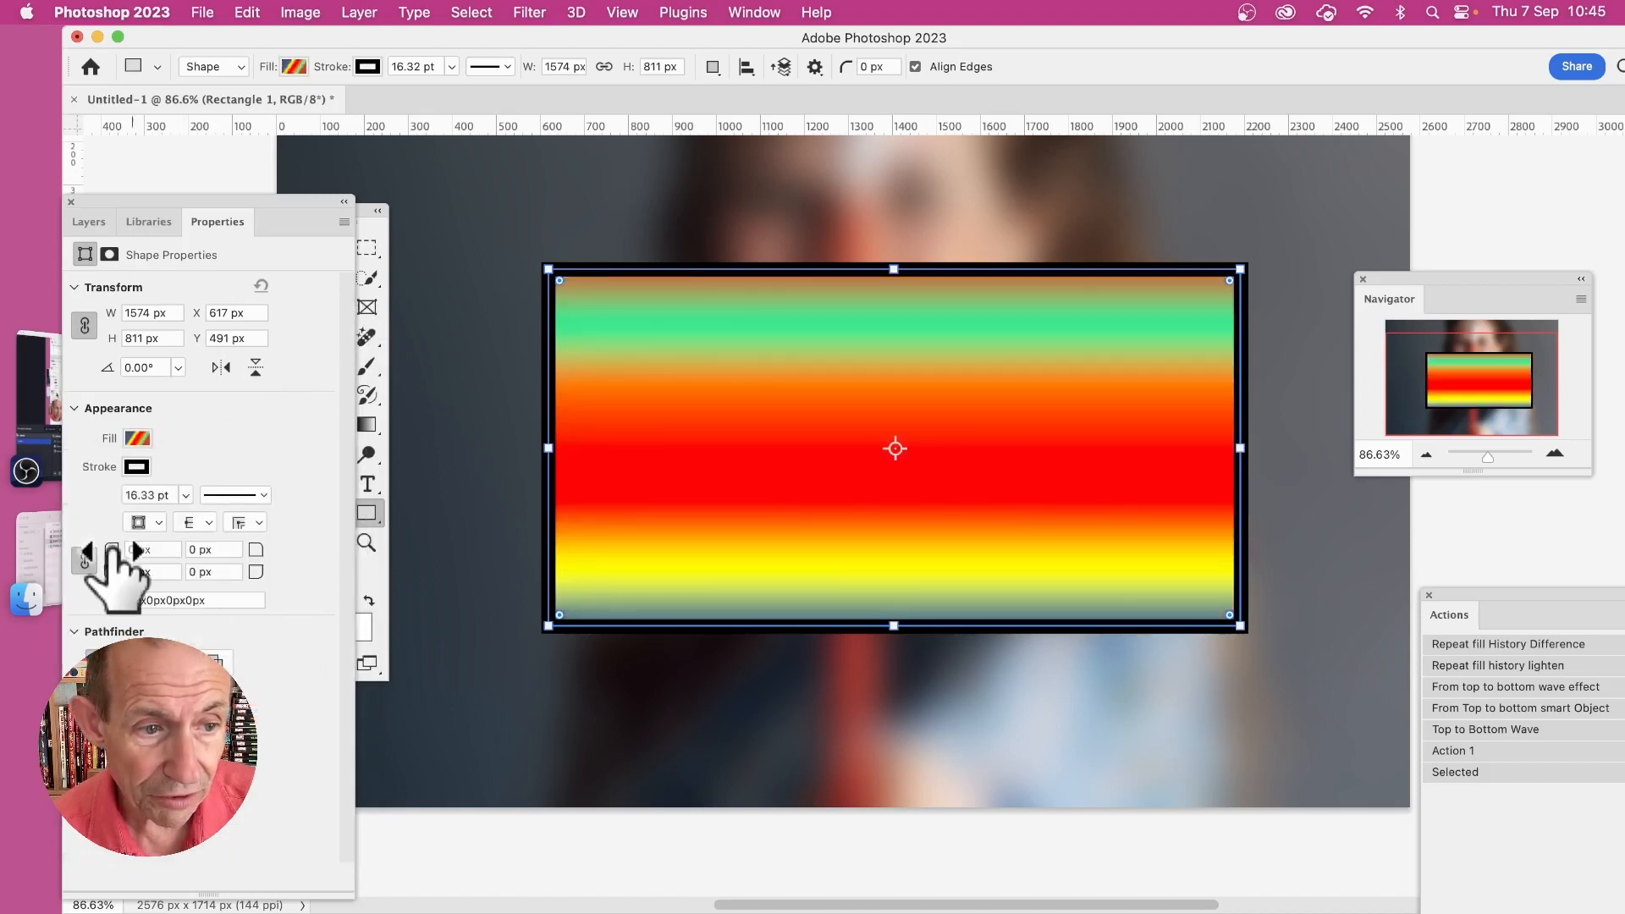
Step: Round all the rectangle's corners to 235.21 px, enlarge only the upper-left corner radius to 575.79 px, and delete the rectangle
drag(116, 554, 373, 573)
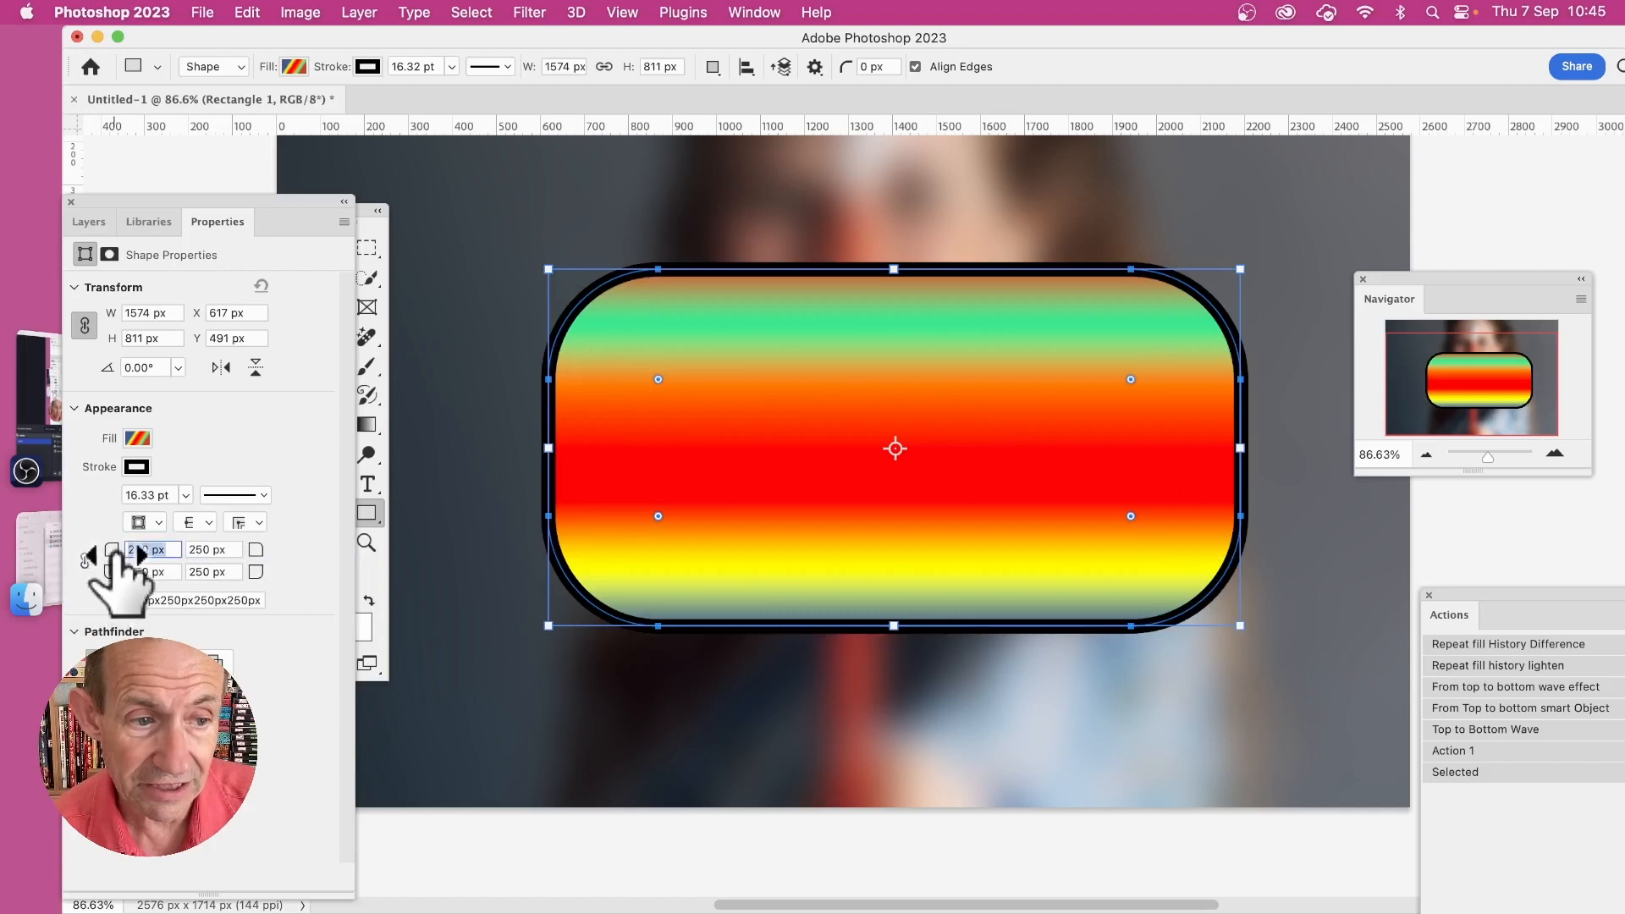
drag(118, 560, 841, 233)
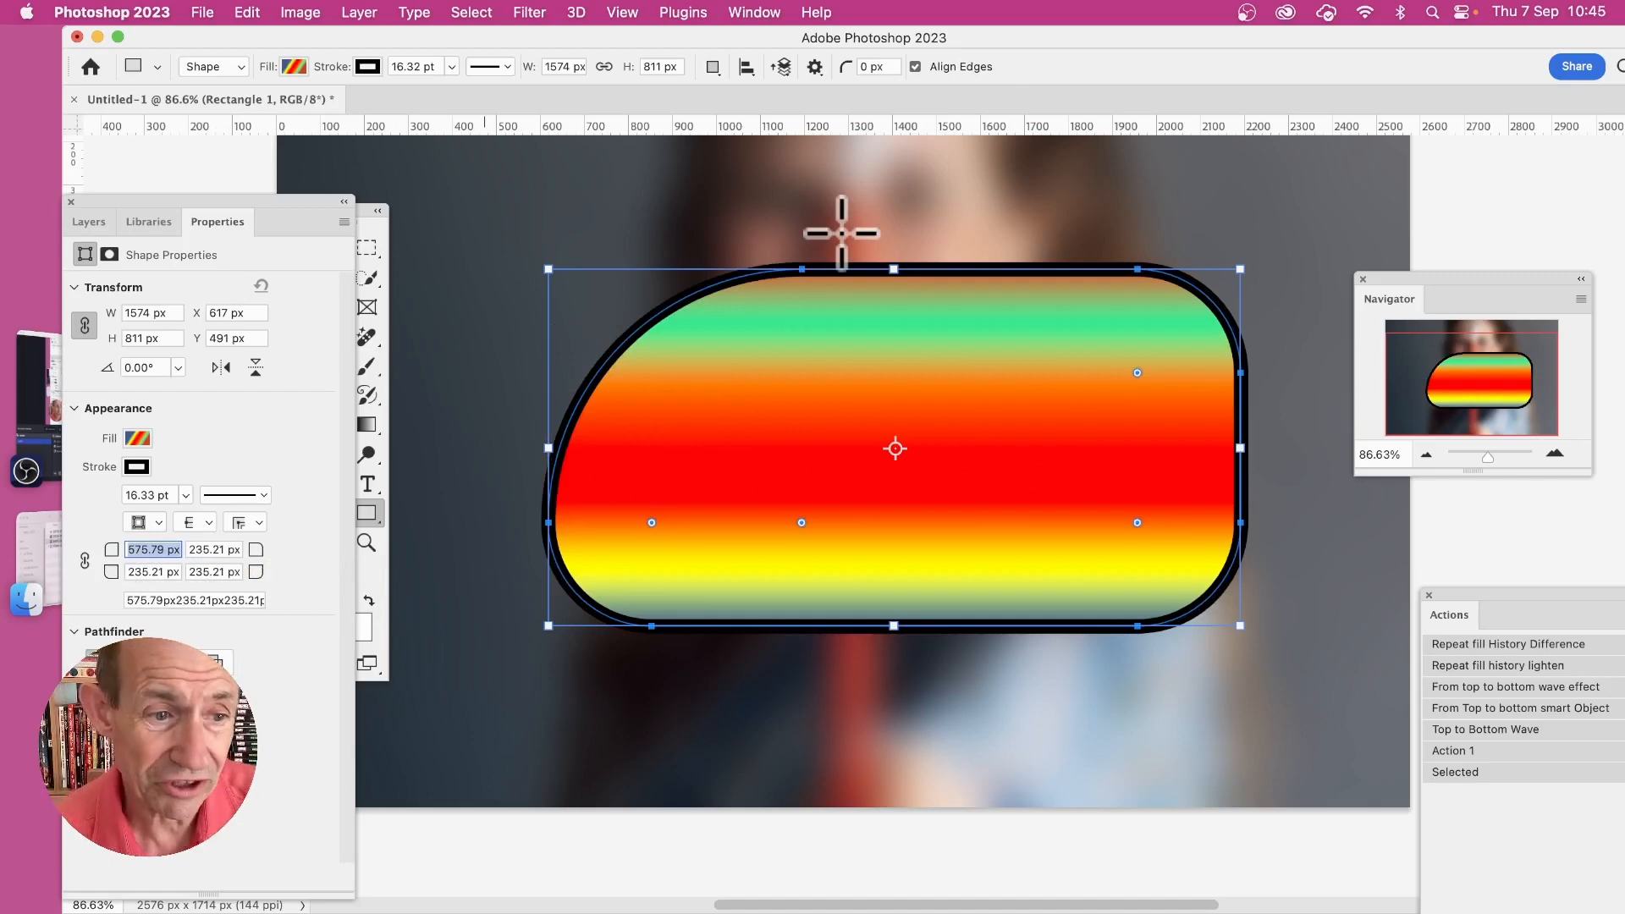
key(BackSpace)
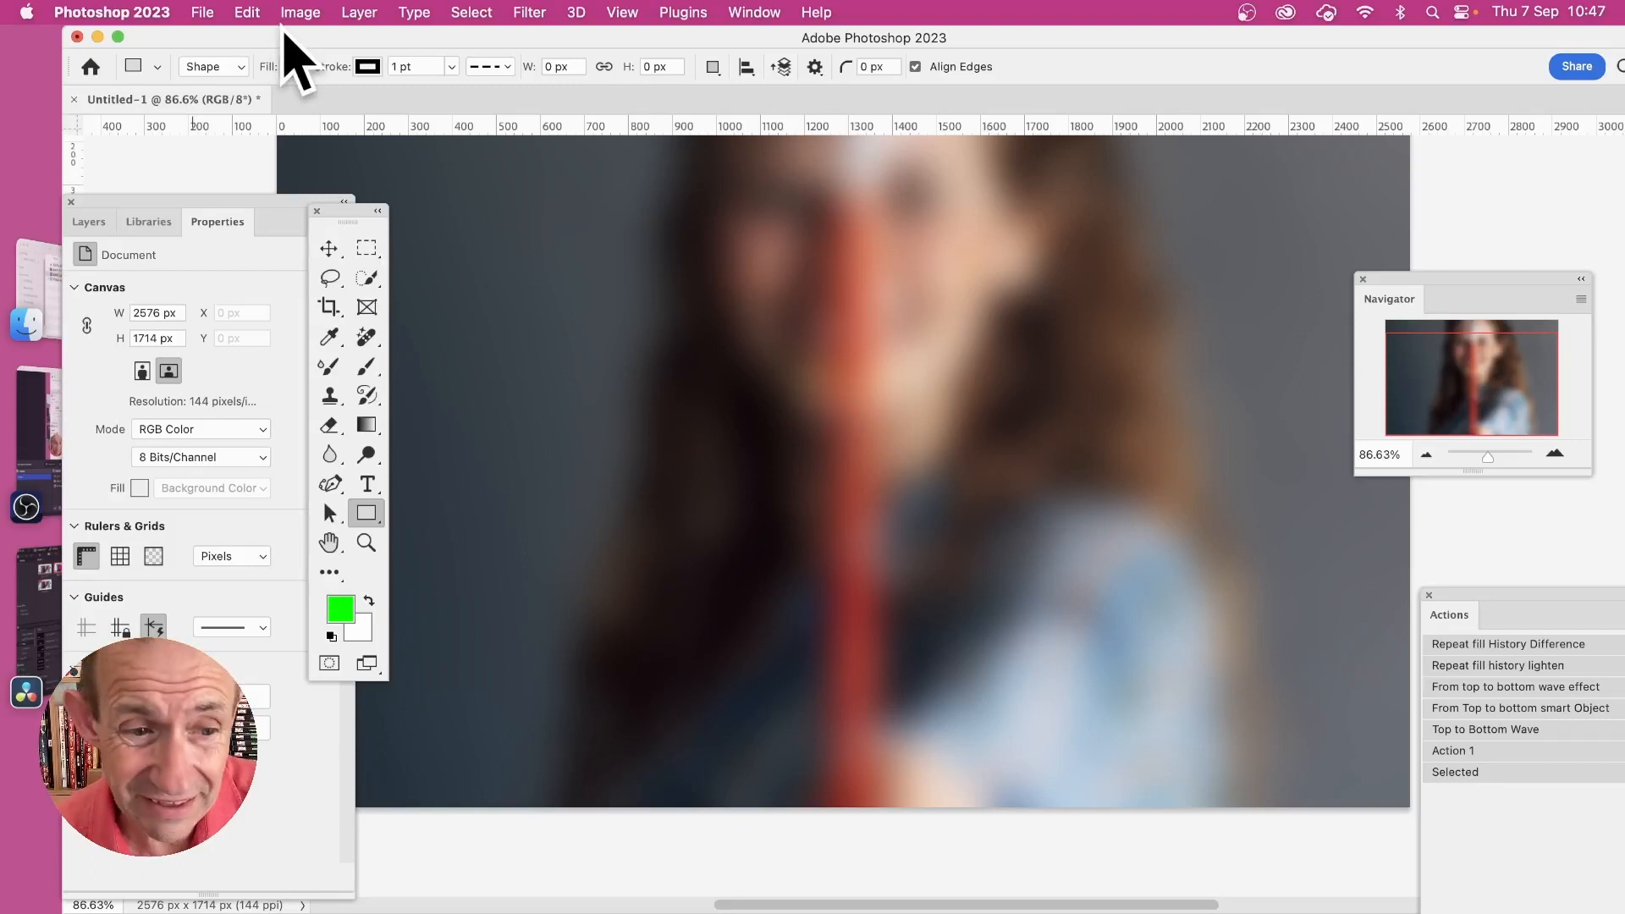
Step: Try the Rectangle Tool presets 4 1 brown, 4 1 Brown overlay, 4:1 Black white rectangle and Coupon with Halftone Fill
right_click(372, 516)
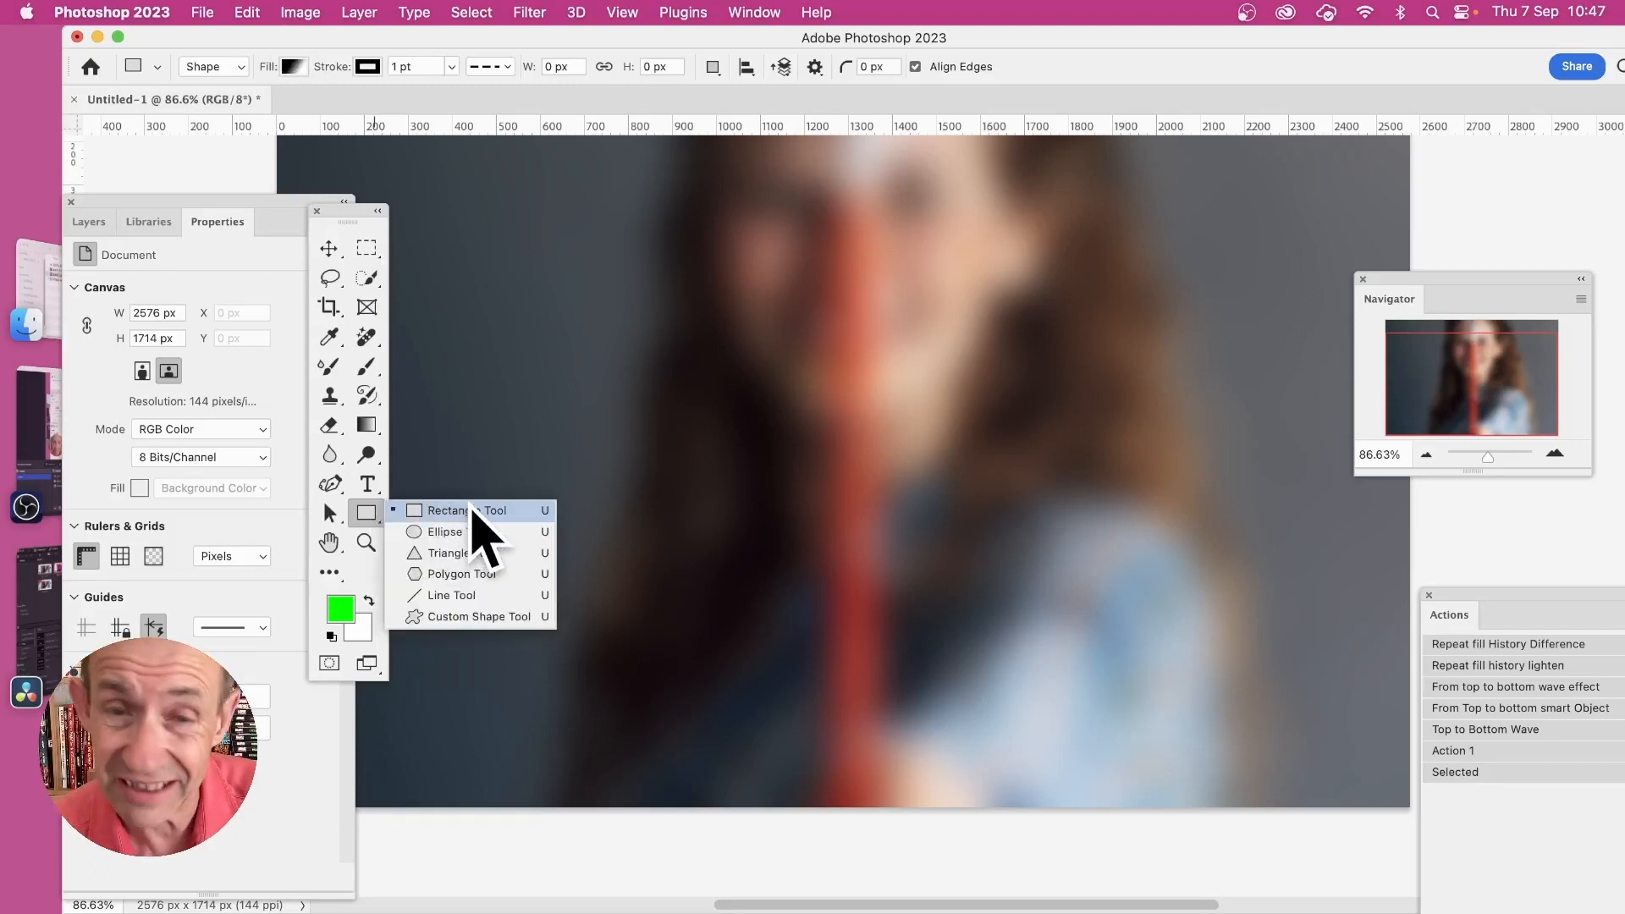
click(472, 511)
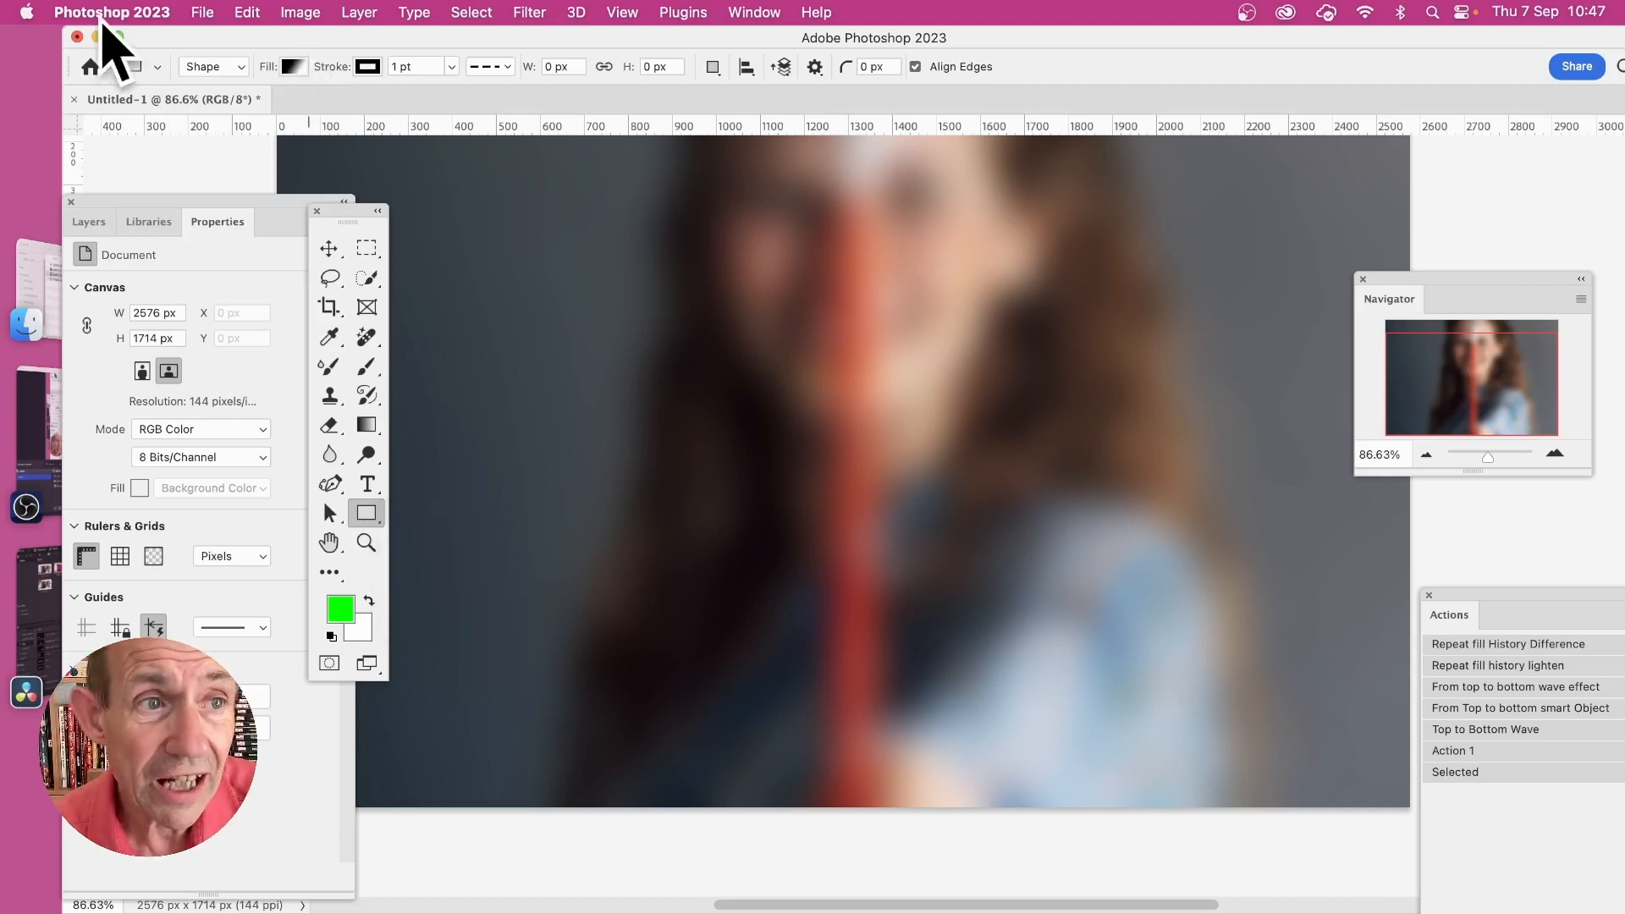
click(158, 67)
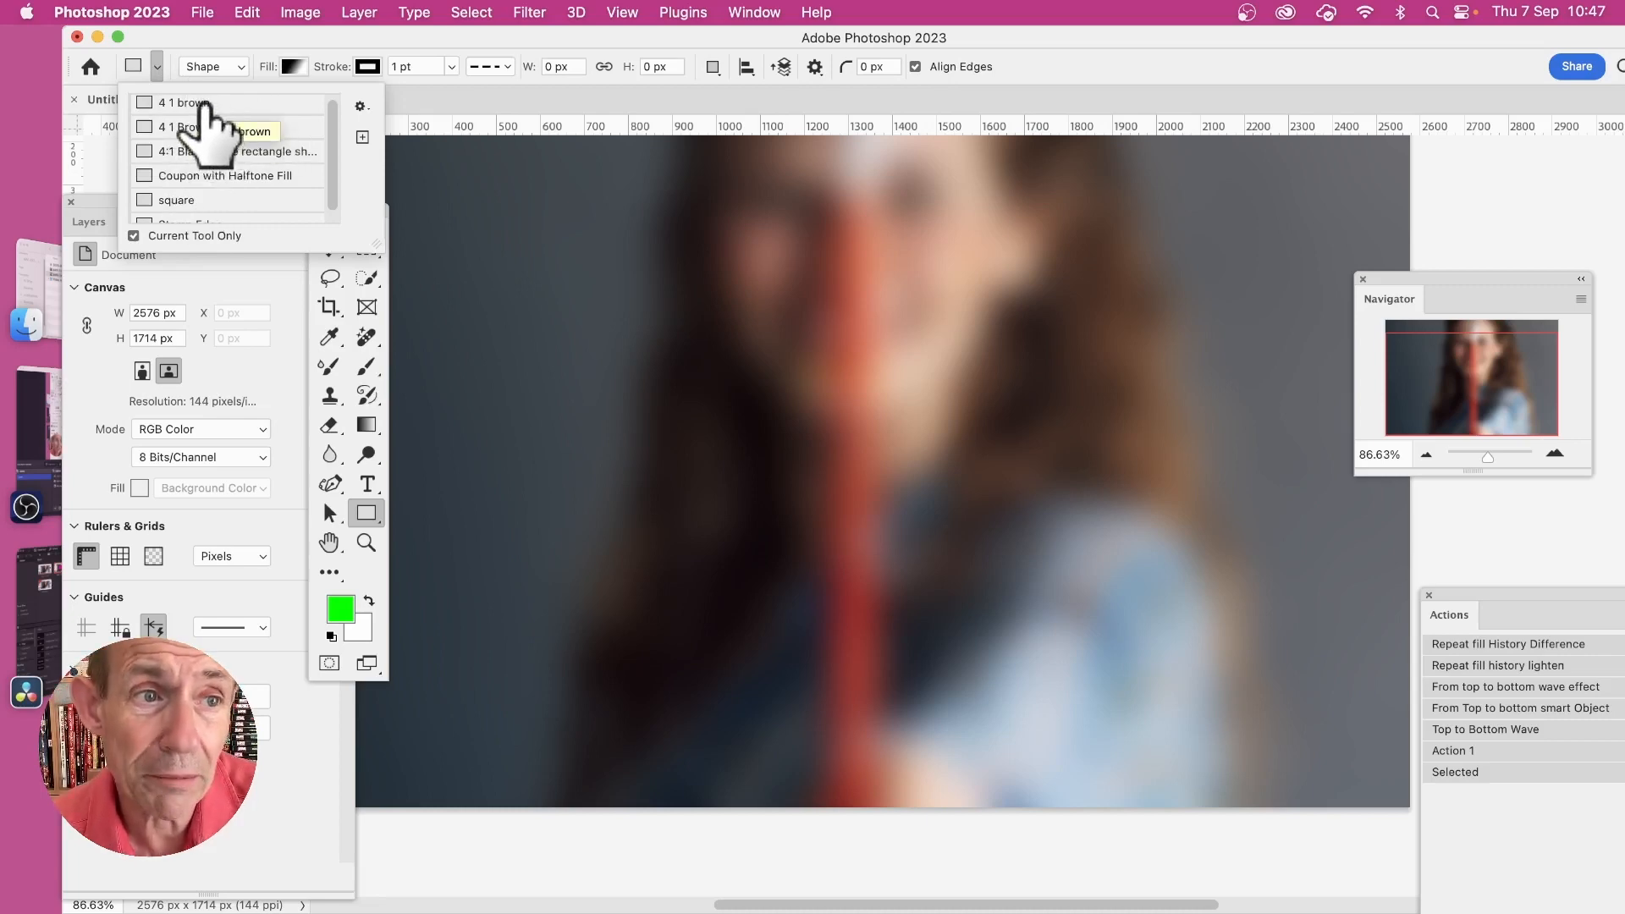
click(201, 103)
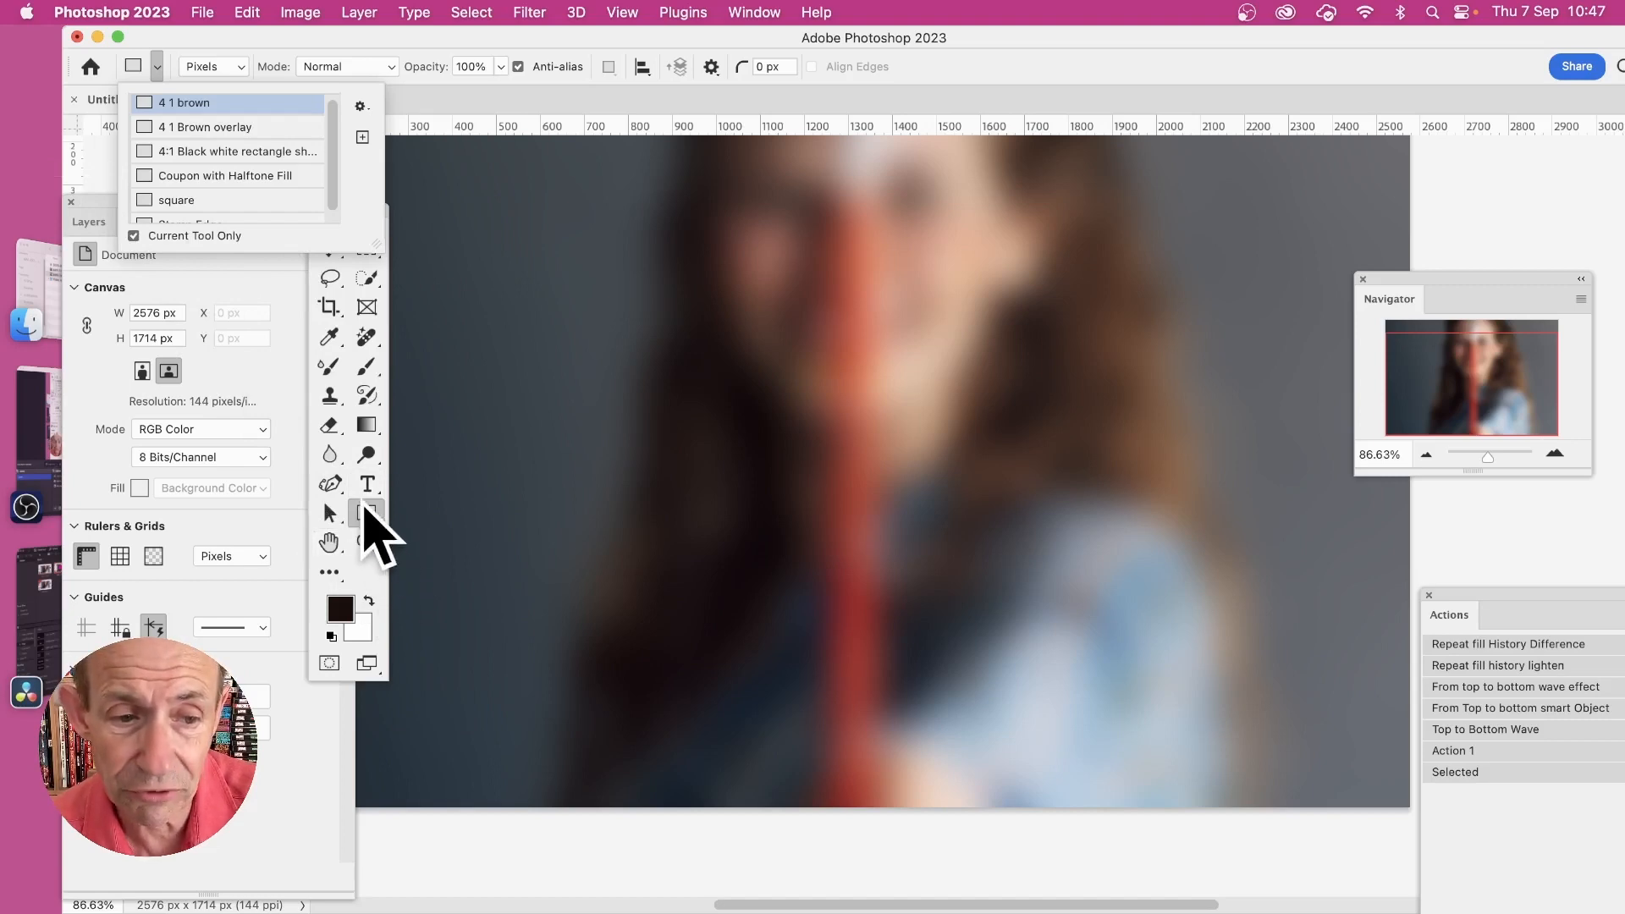
click(214, 128)
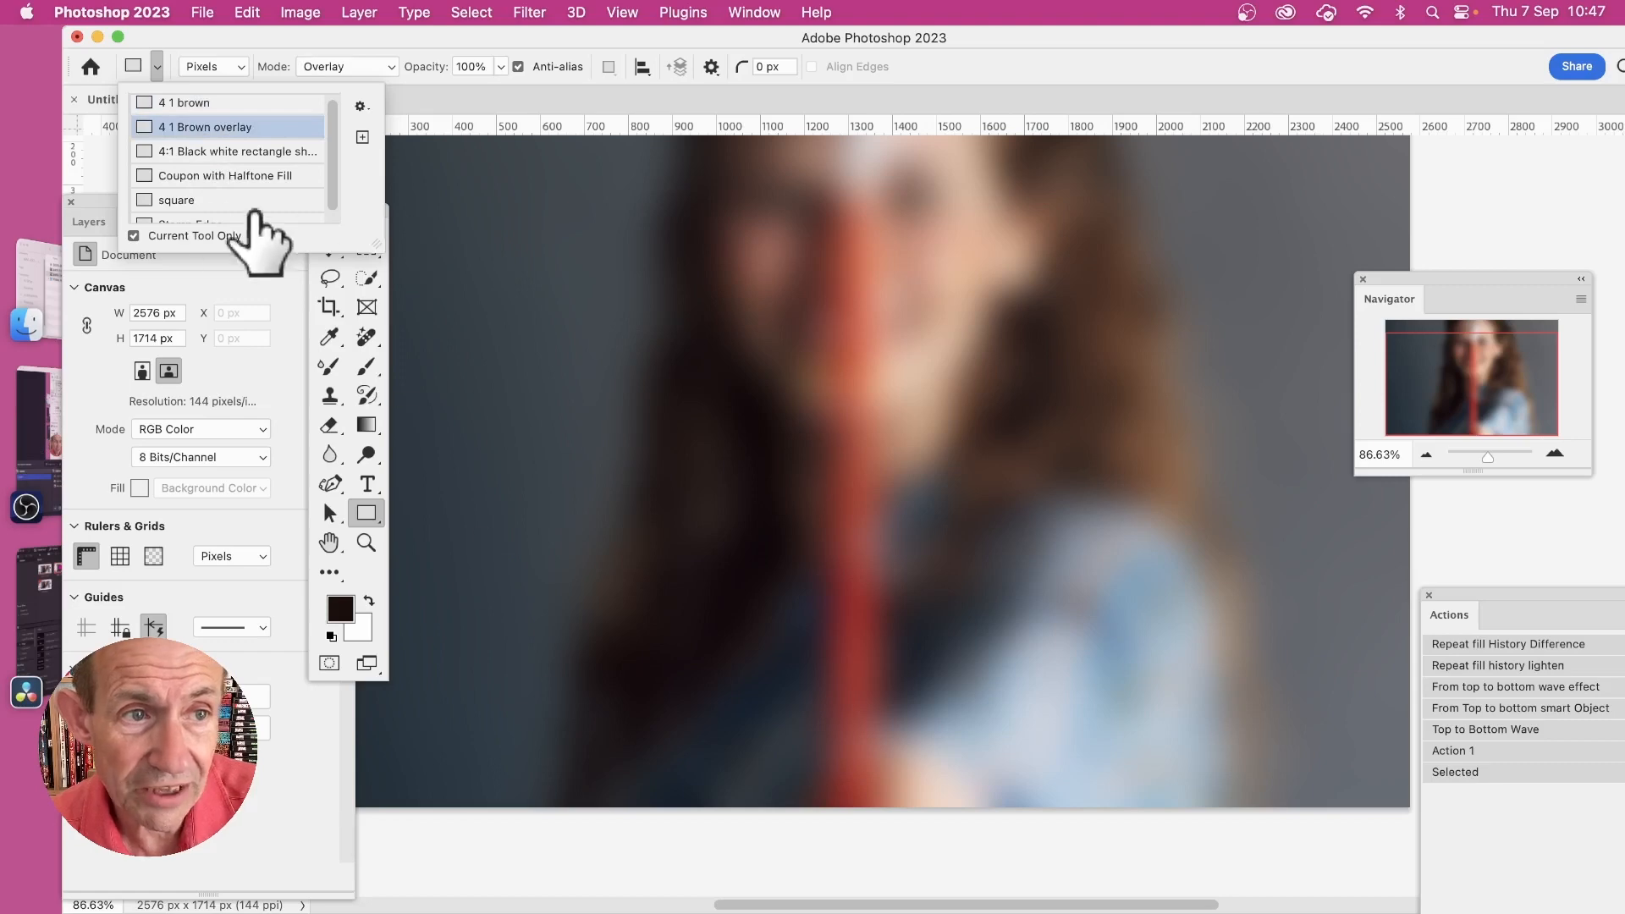
click(212, 153)
click(196, 176)
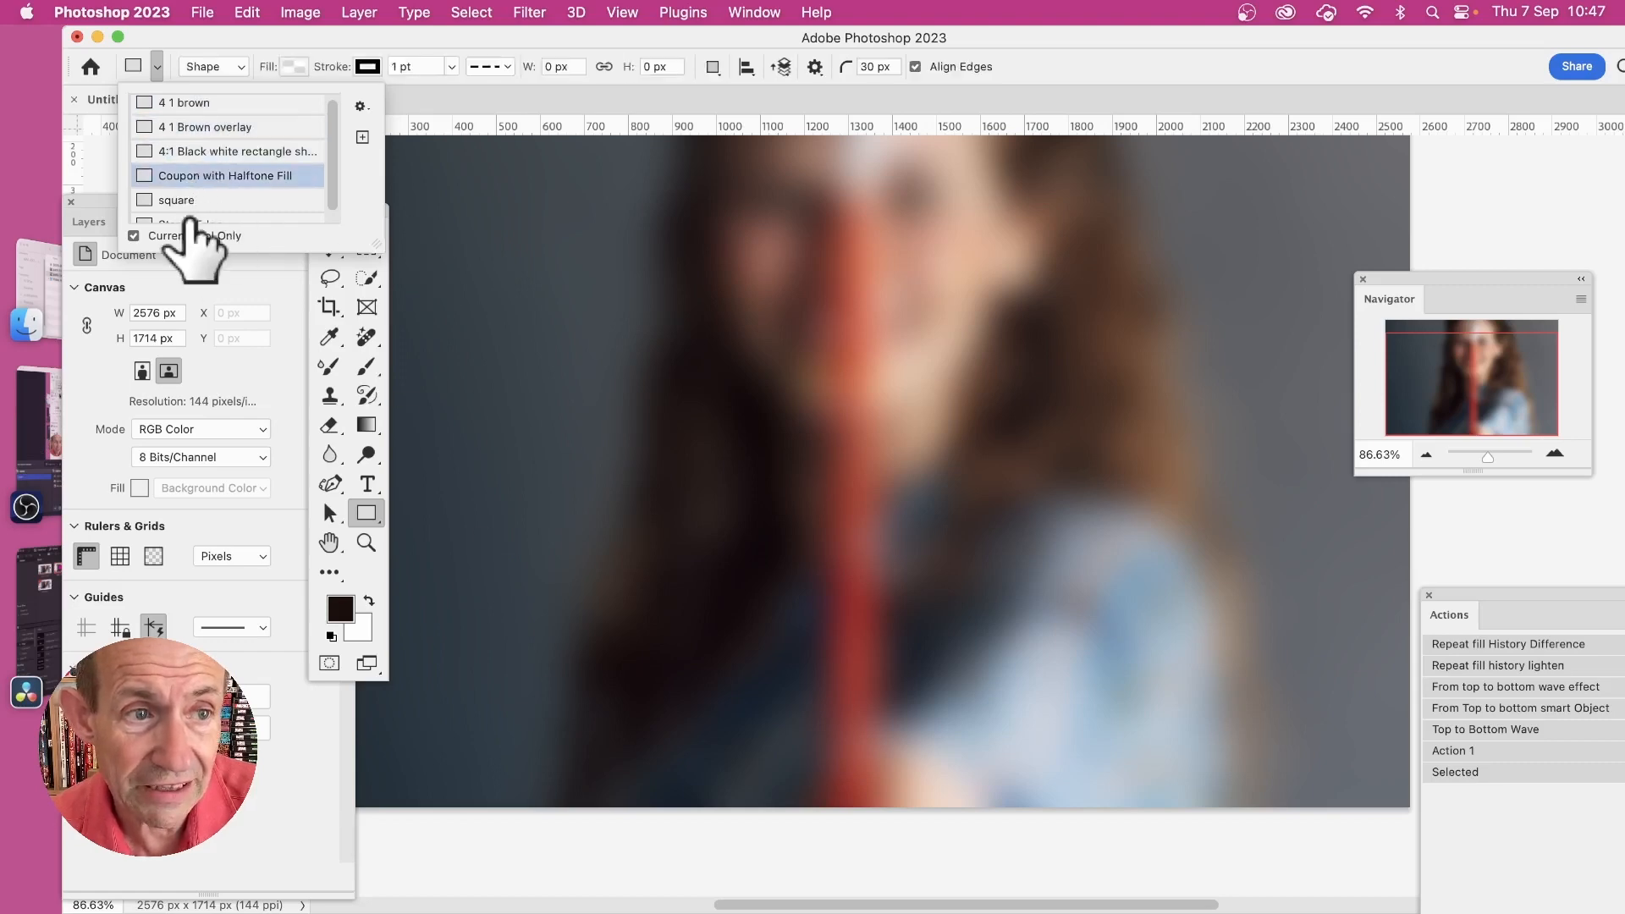
Step: Load the square tool preset and draw a large brown pixel square over the portrait's face
click(183, 199)
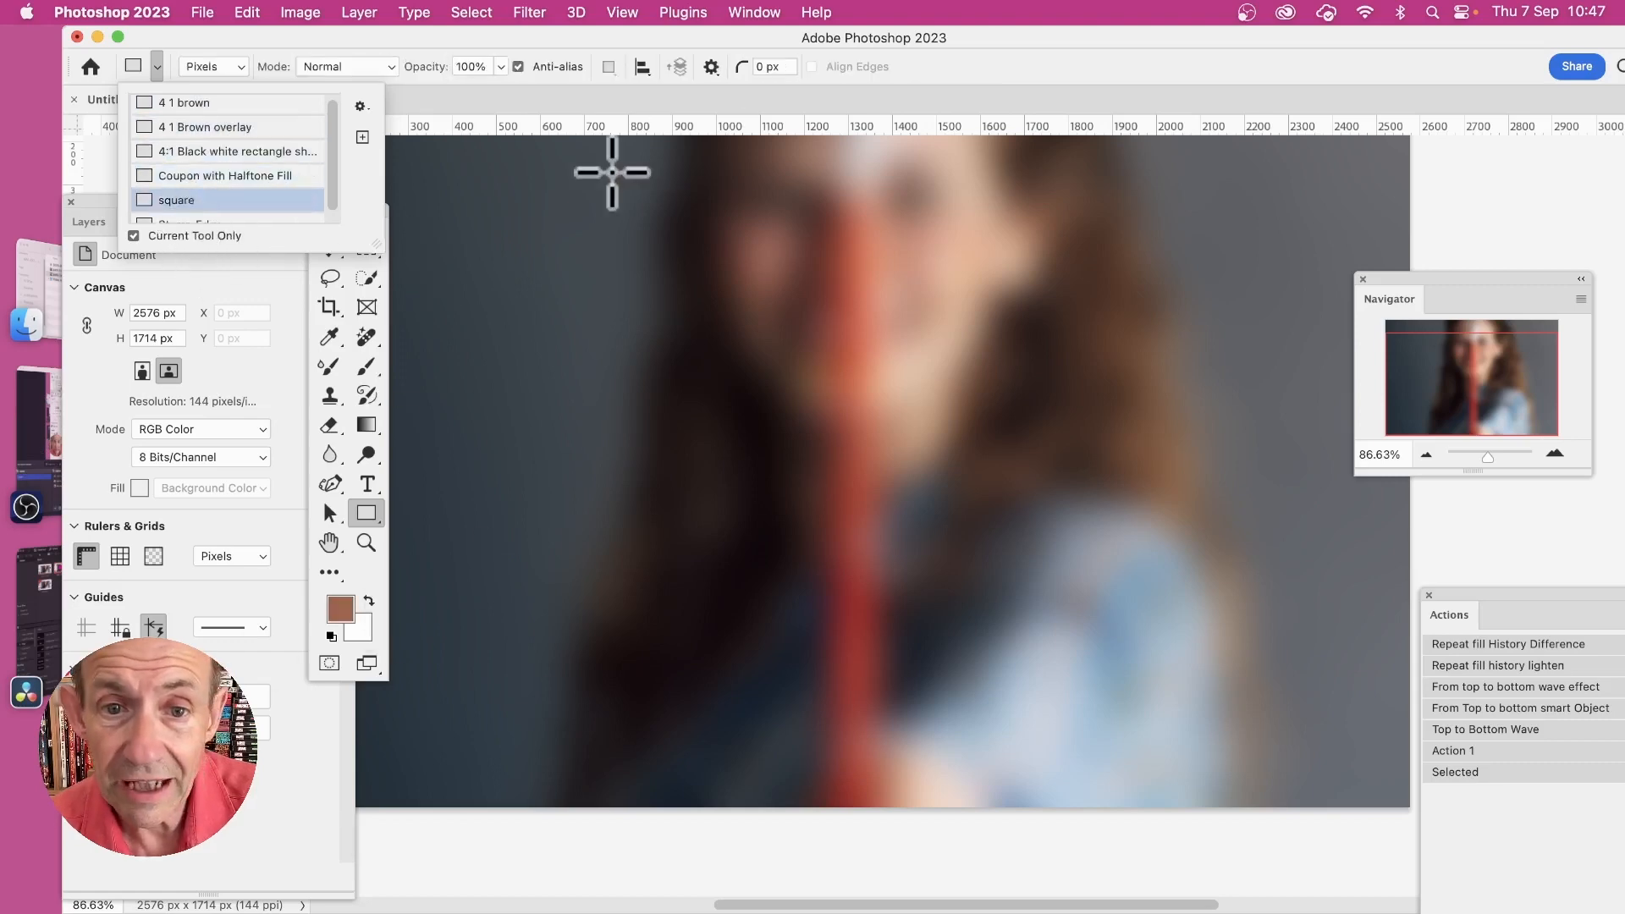
drag(610, 170, 1043, 534)
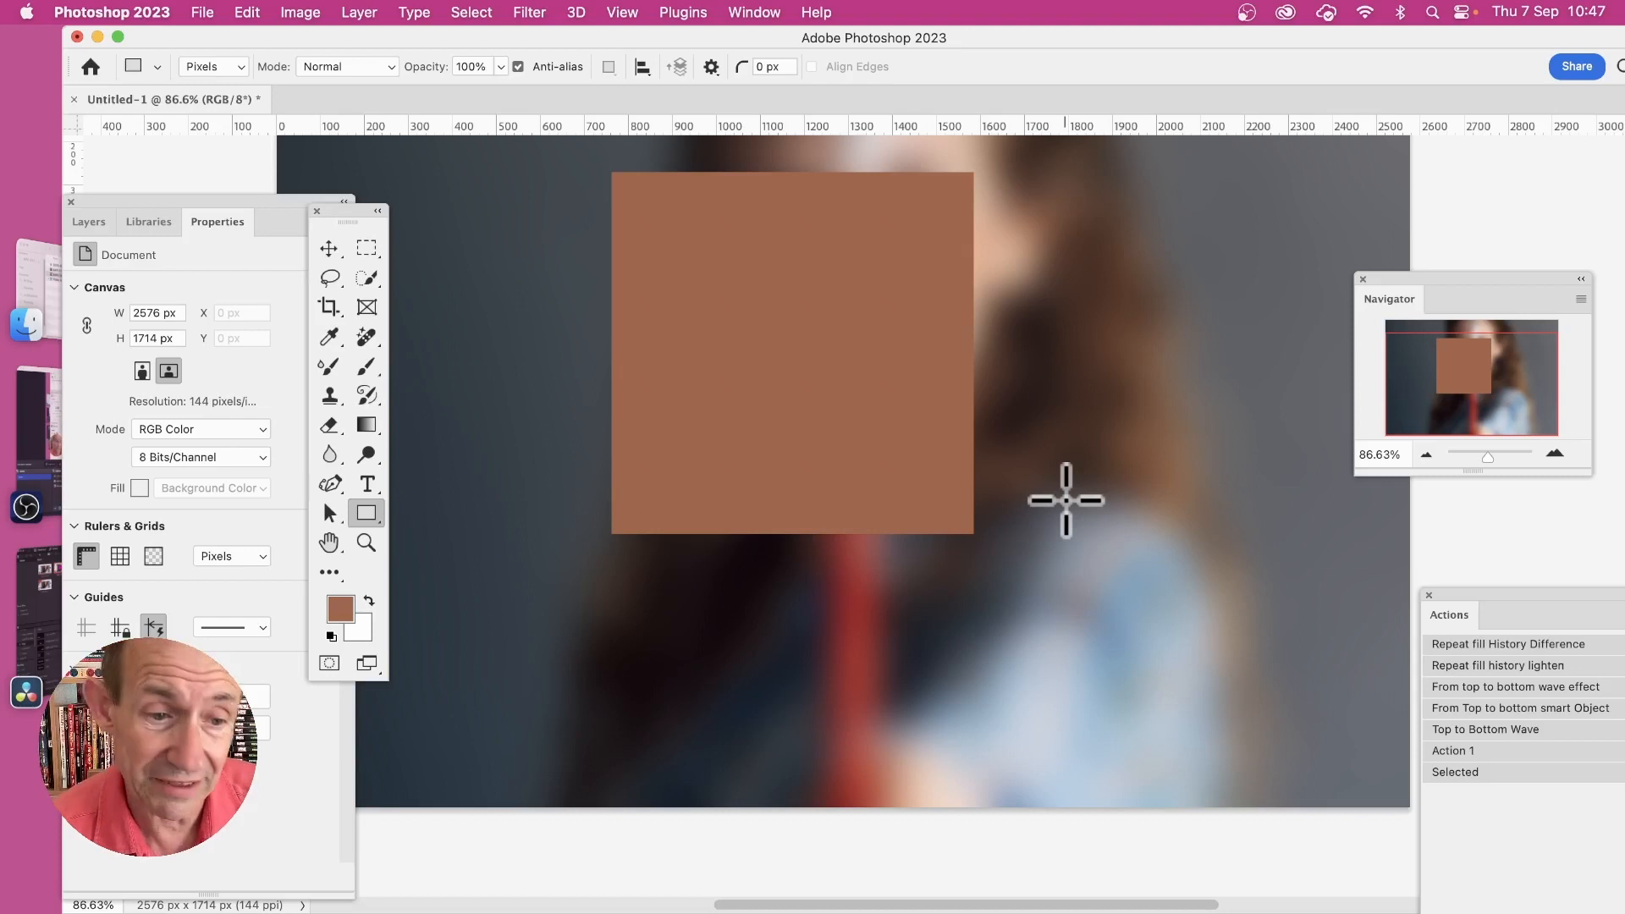
Step: Change the foreground colour to a fully saturated, bright orange and return to the Rectangle Tool
click(339, 609)
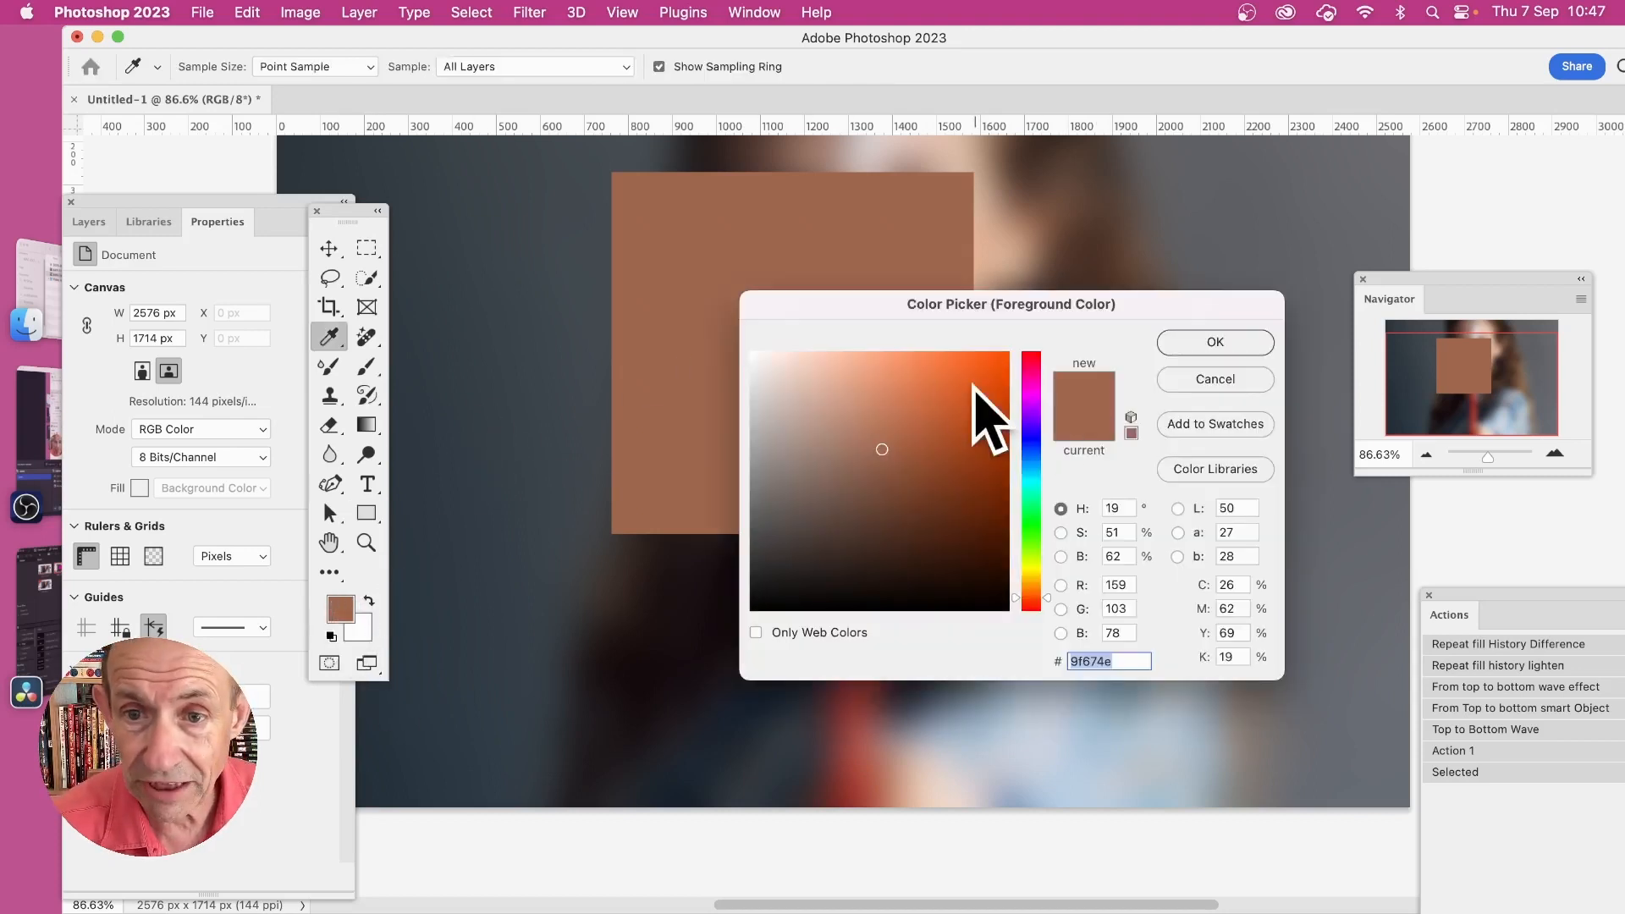
drag(979, 417, 1031, 329)
click(1216, 342)
key(u)
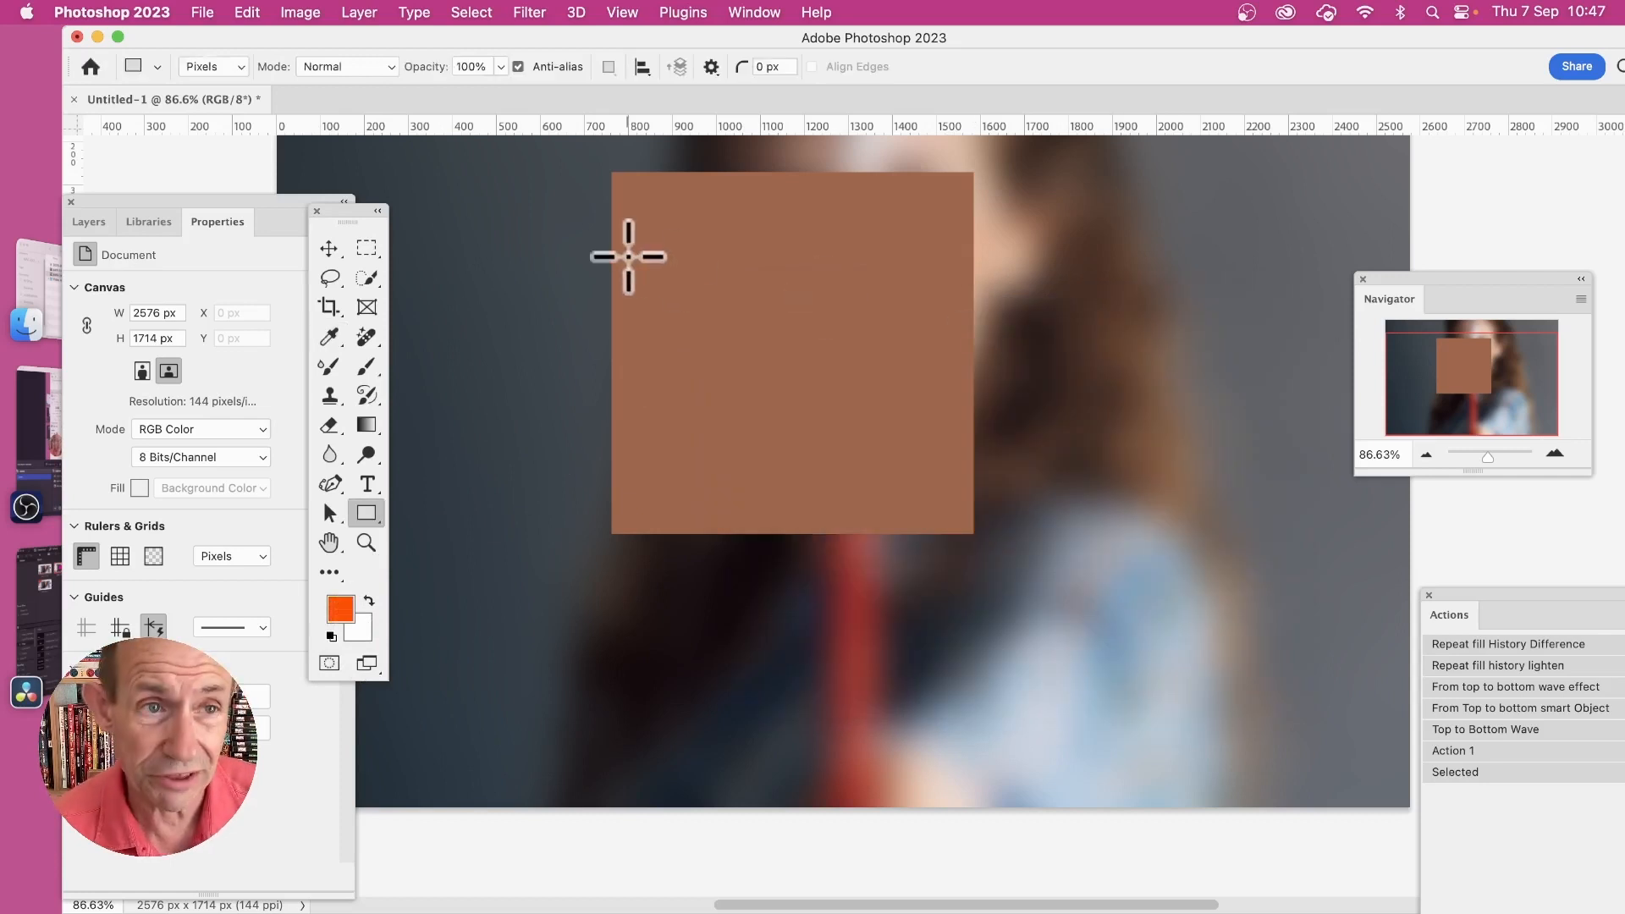
Step: Check the Pixels mode and Square path option, and draw an orange square overlapping the brown square's right edge
click(227, 68)
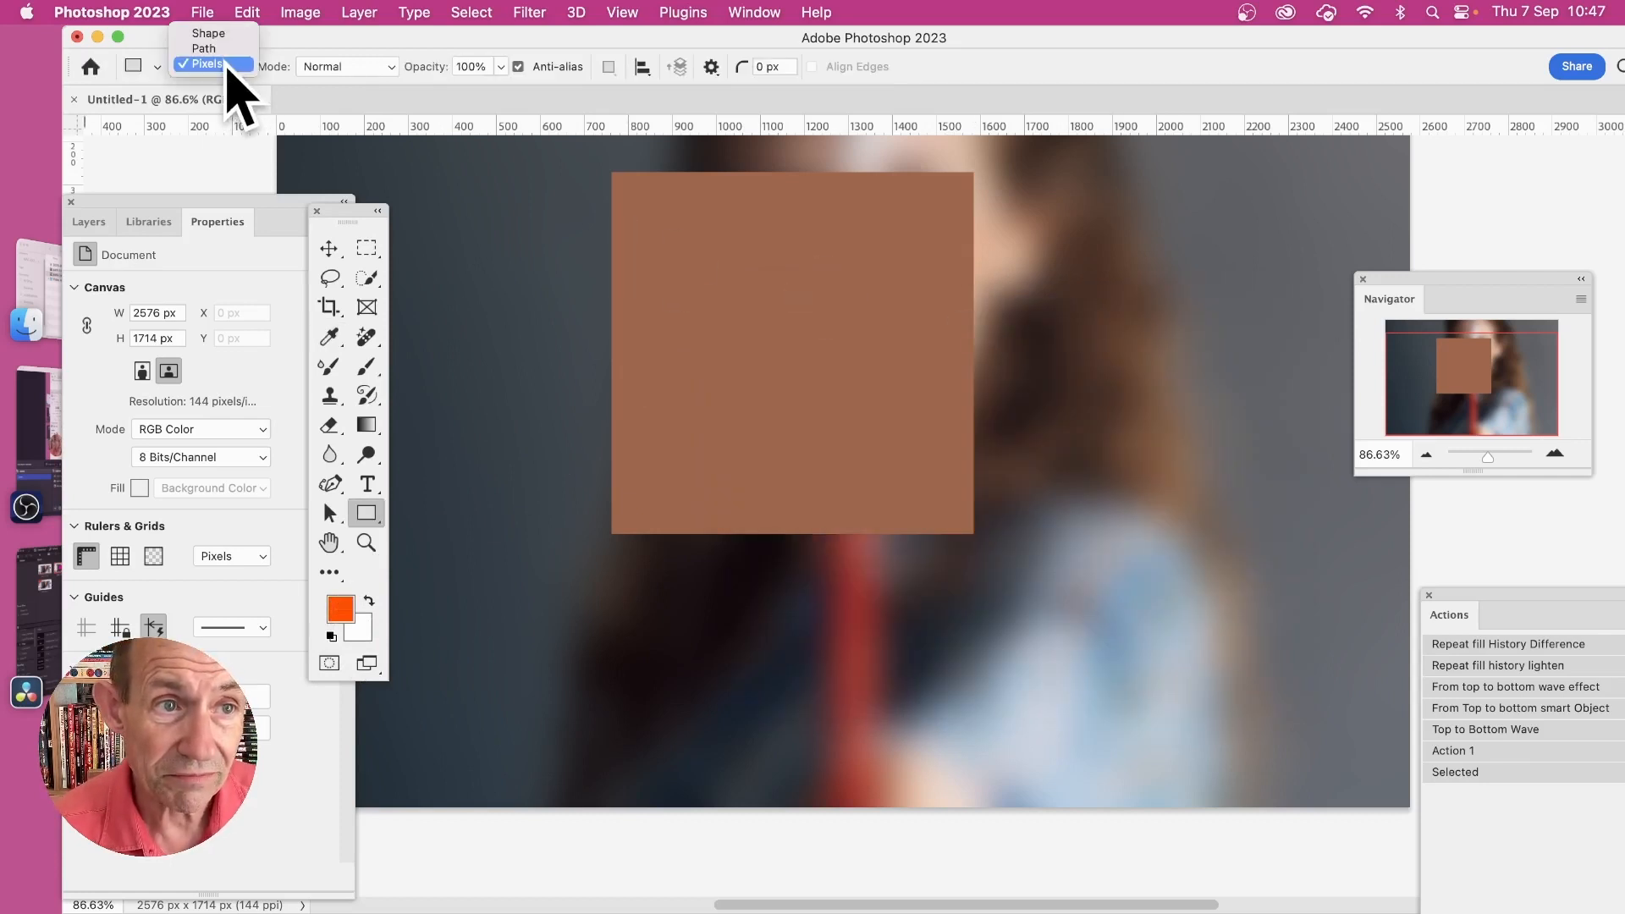
click(221, 65)
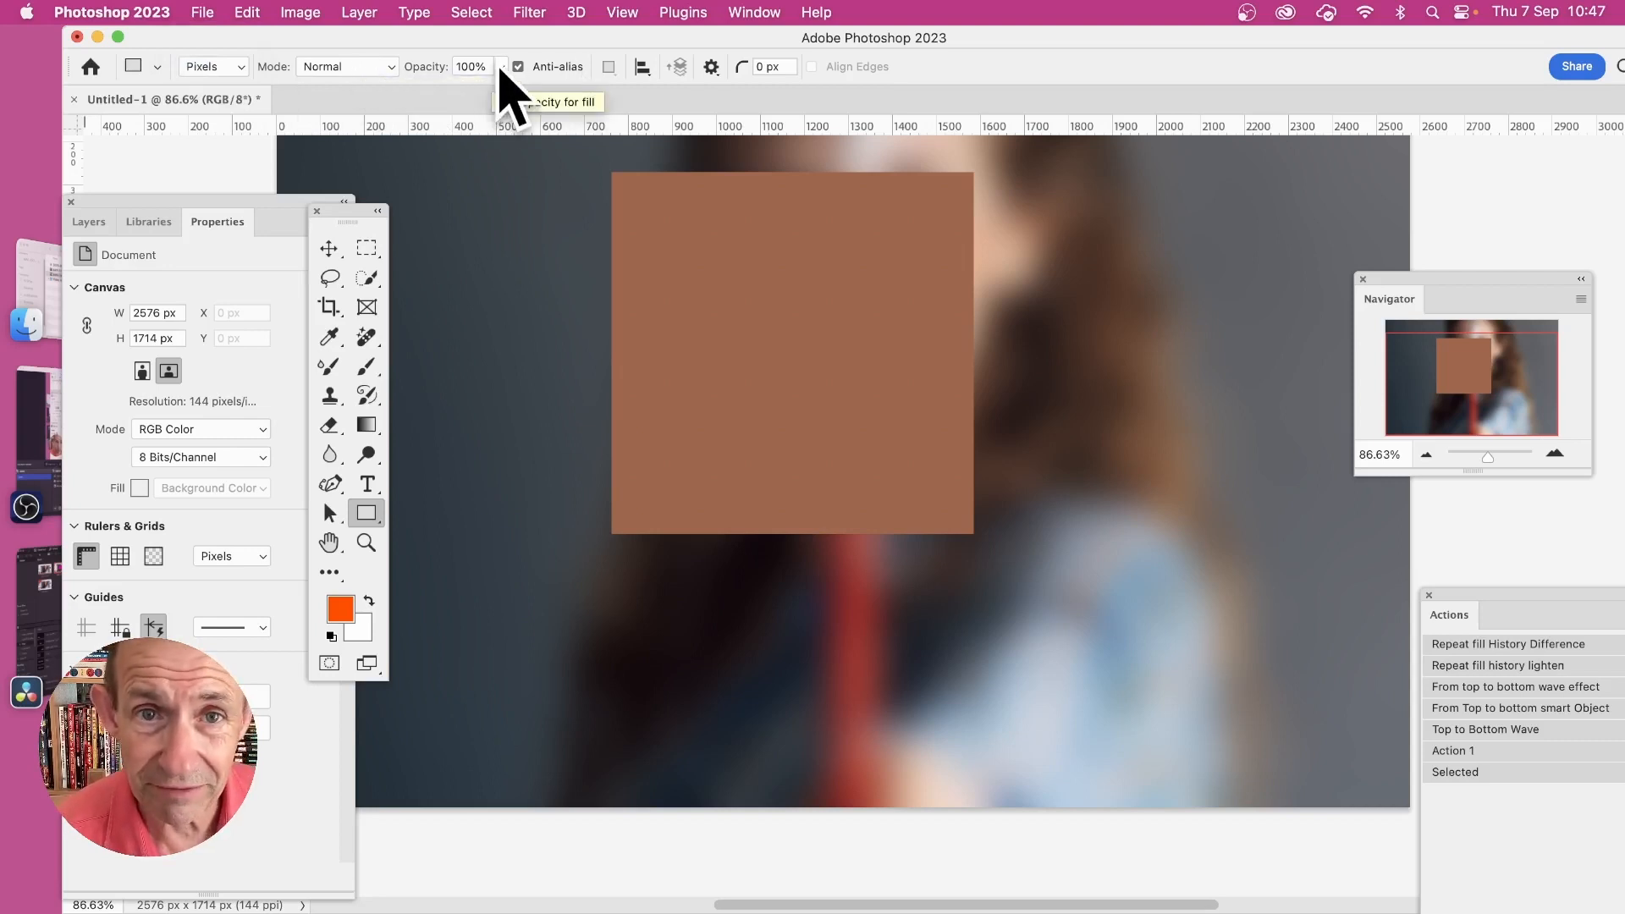
click(715, 69)
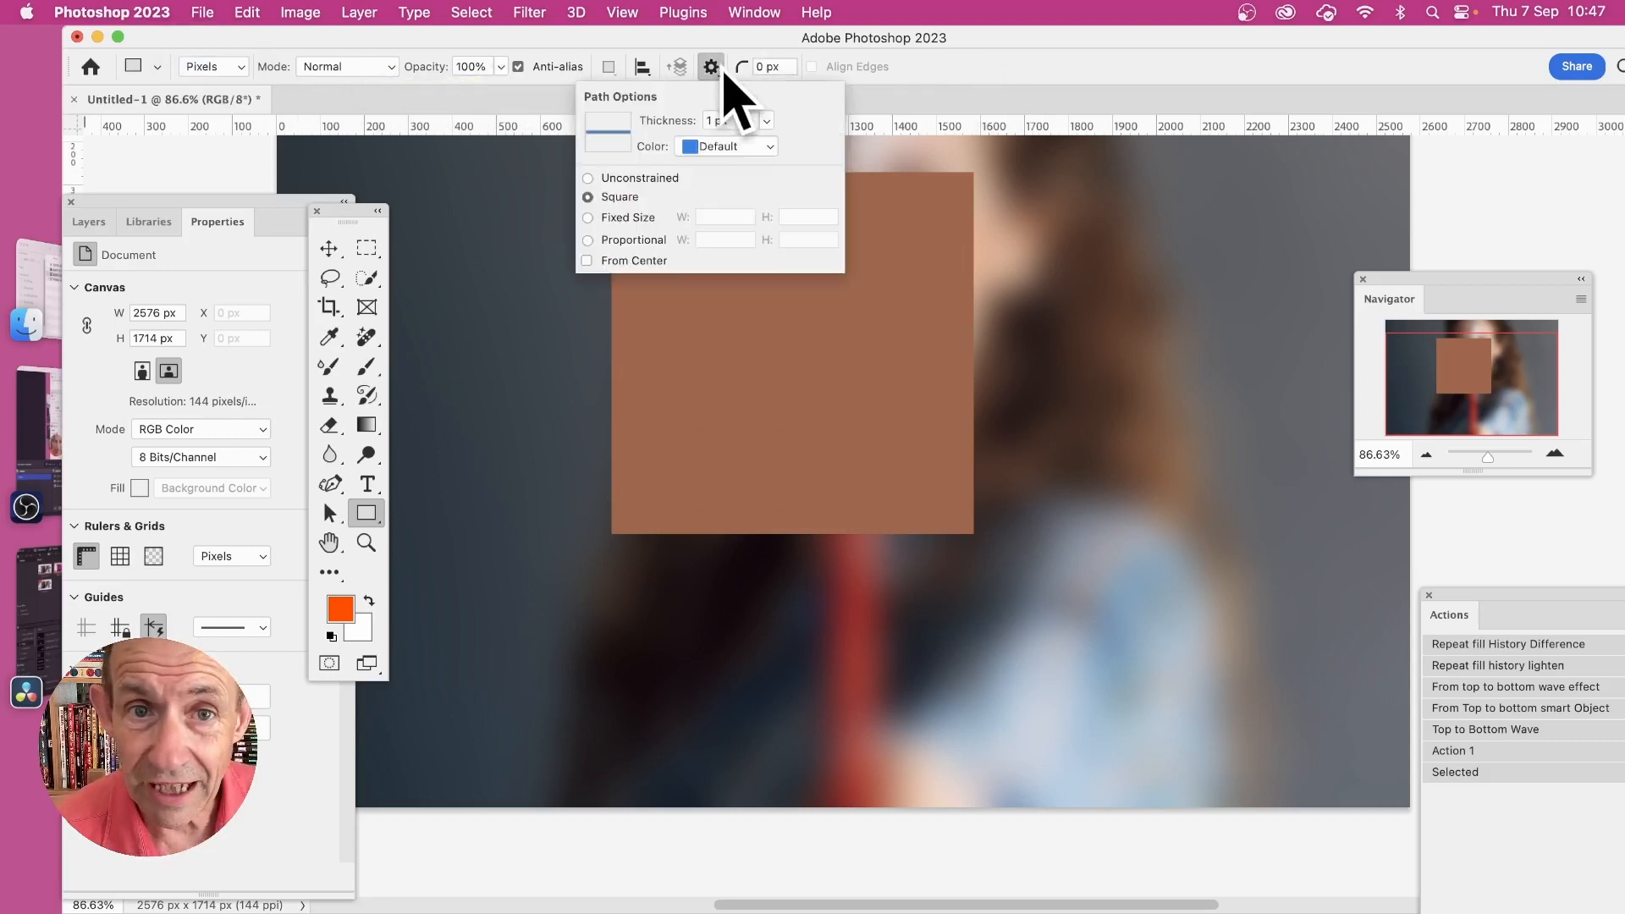
click(1088, 62)
drag(936, 243, 1236, 540)
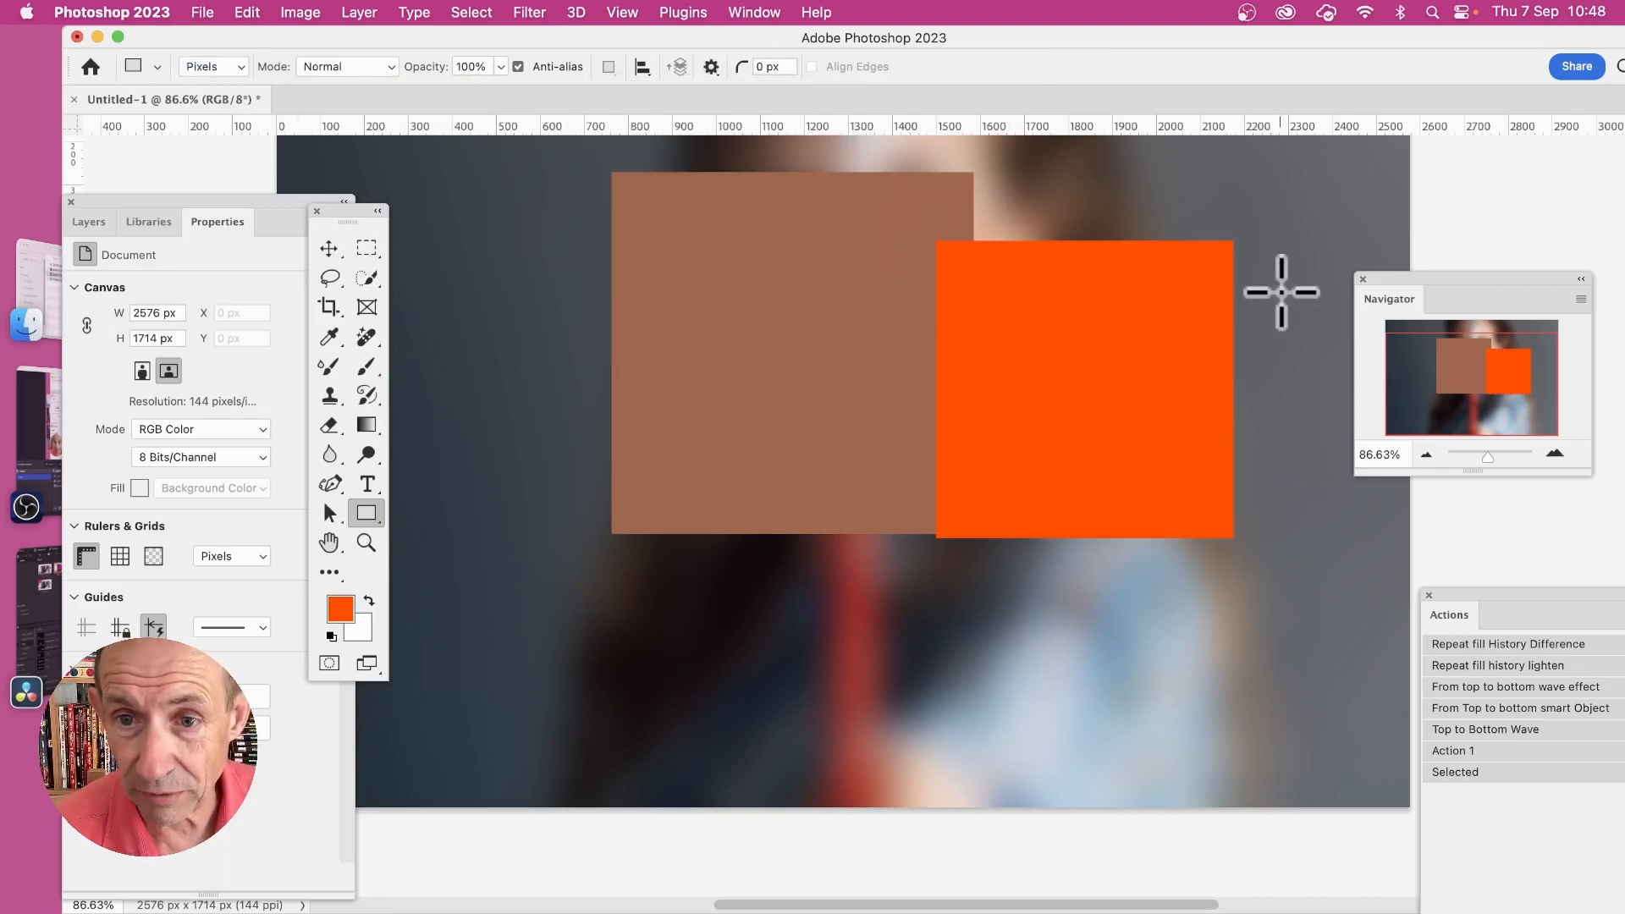
Step: Save the current Rectangle Tool settings as a new tool preset named "Orange square pixel" with its colour included
click(159, 68)
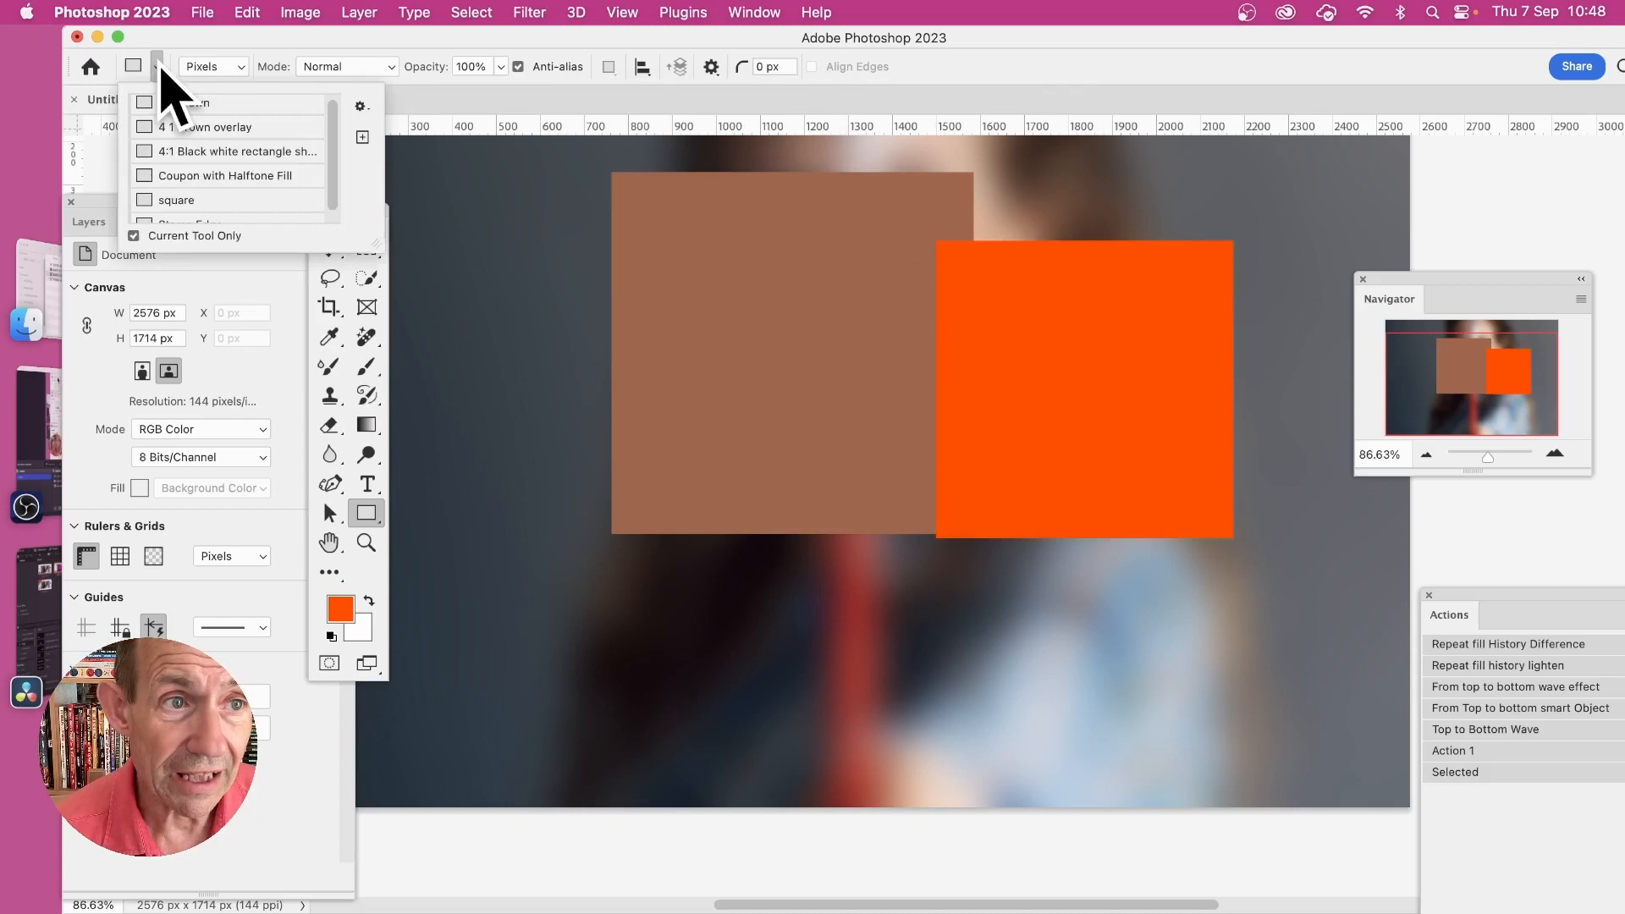
click(360, 106)
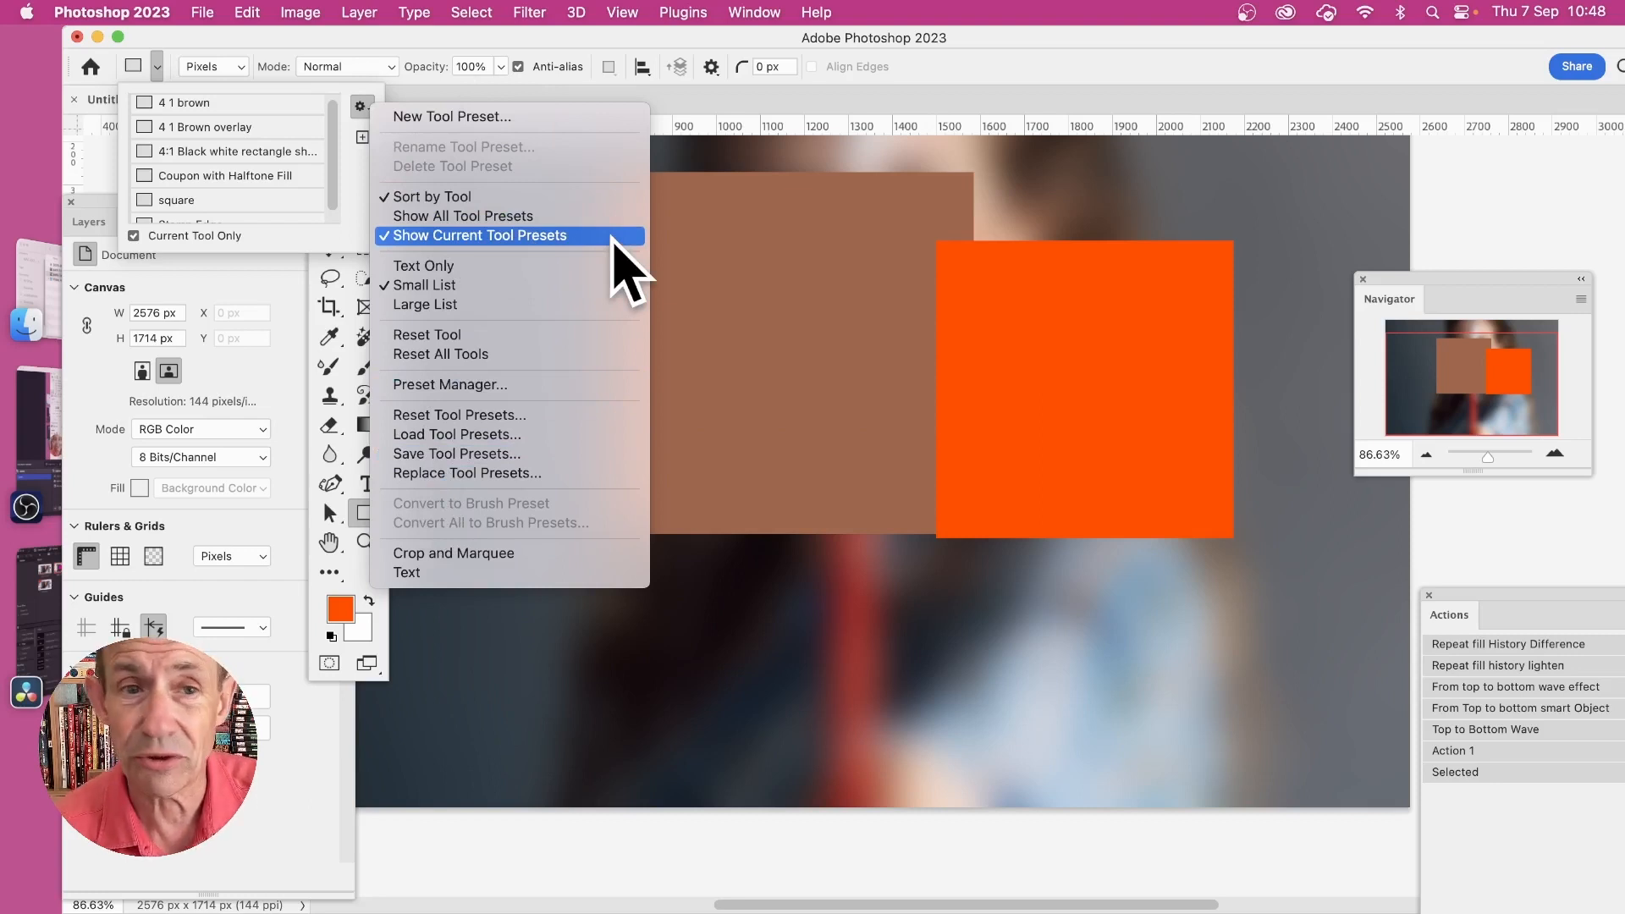
click(344, 155)
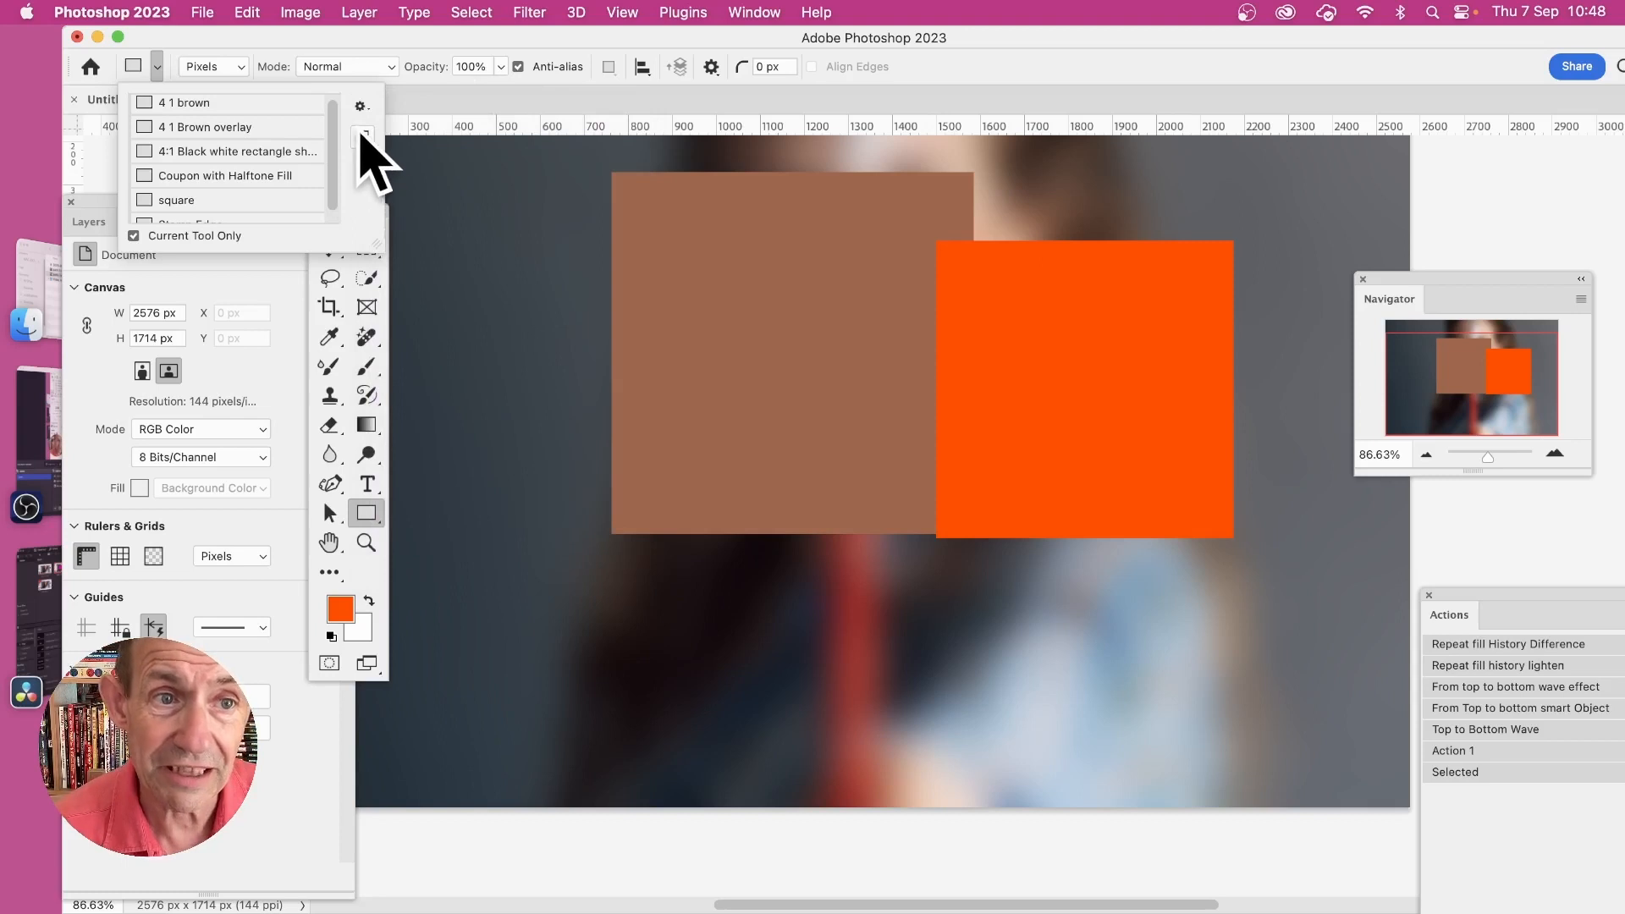
click(363, 137)
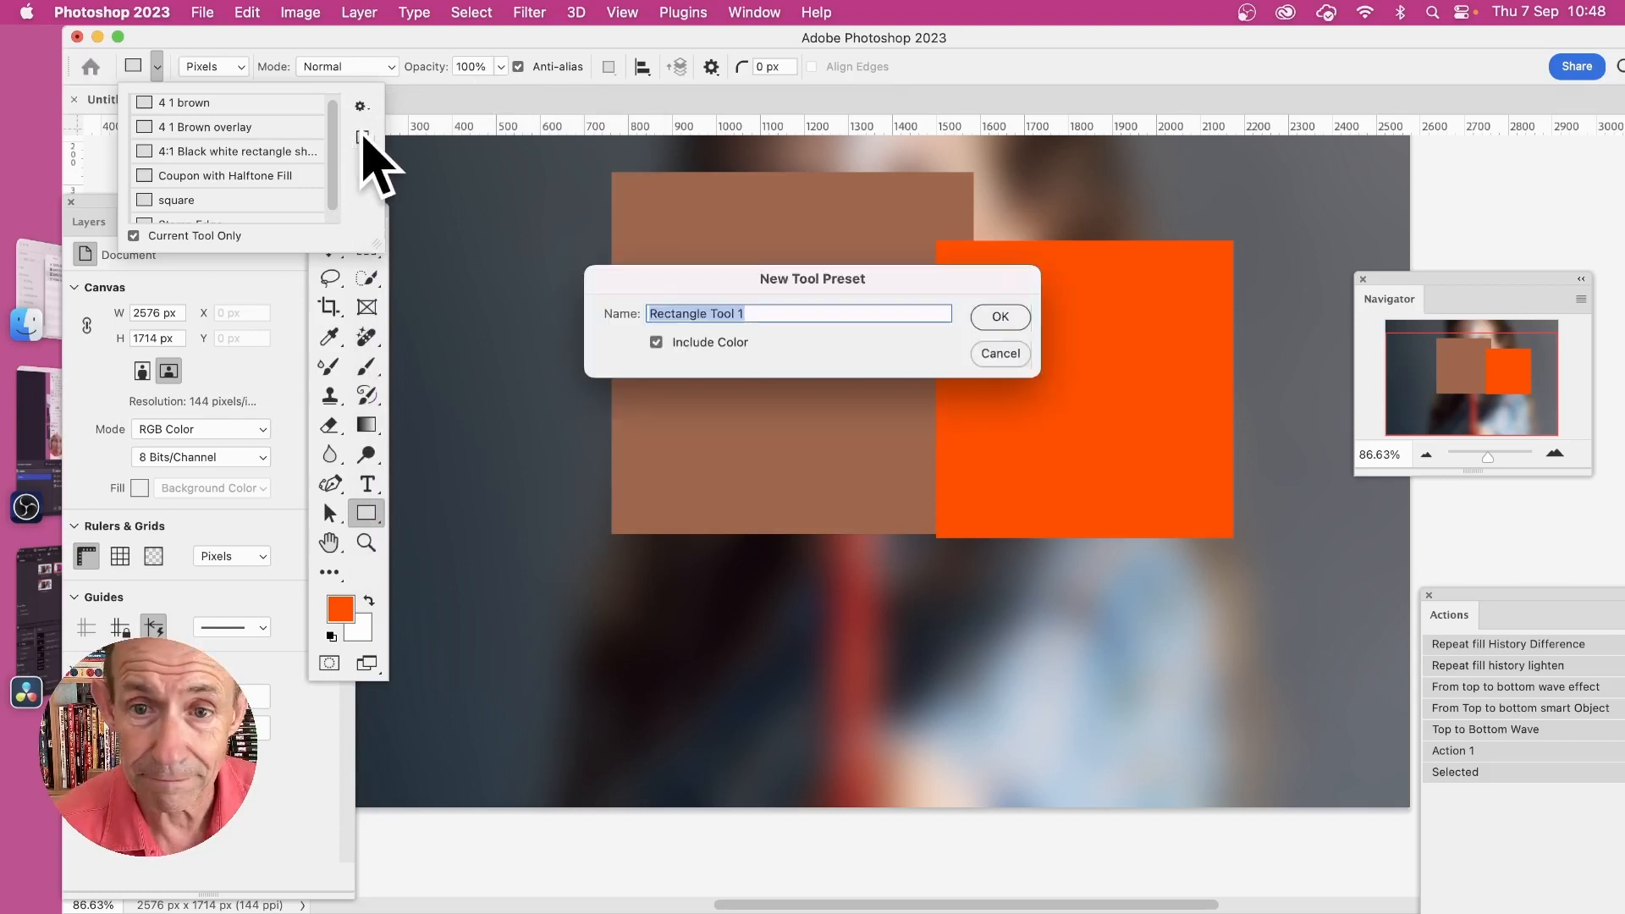
text(O)
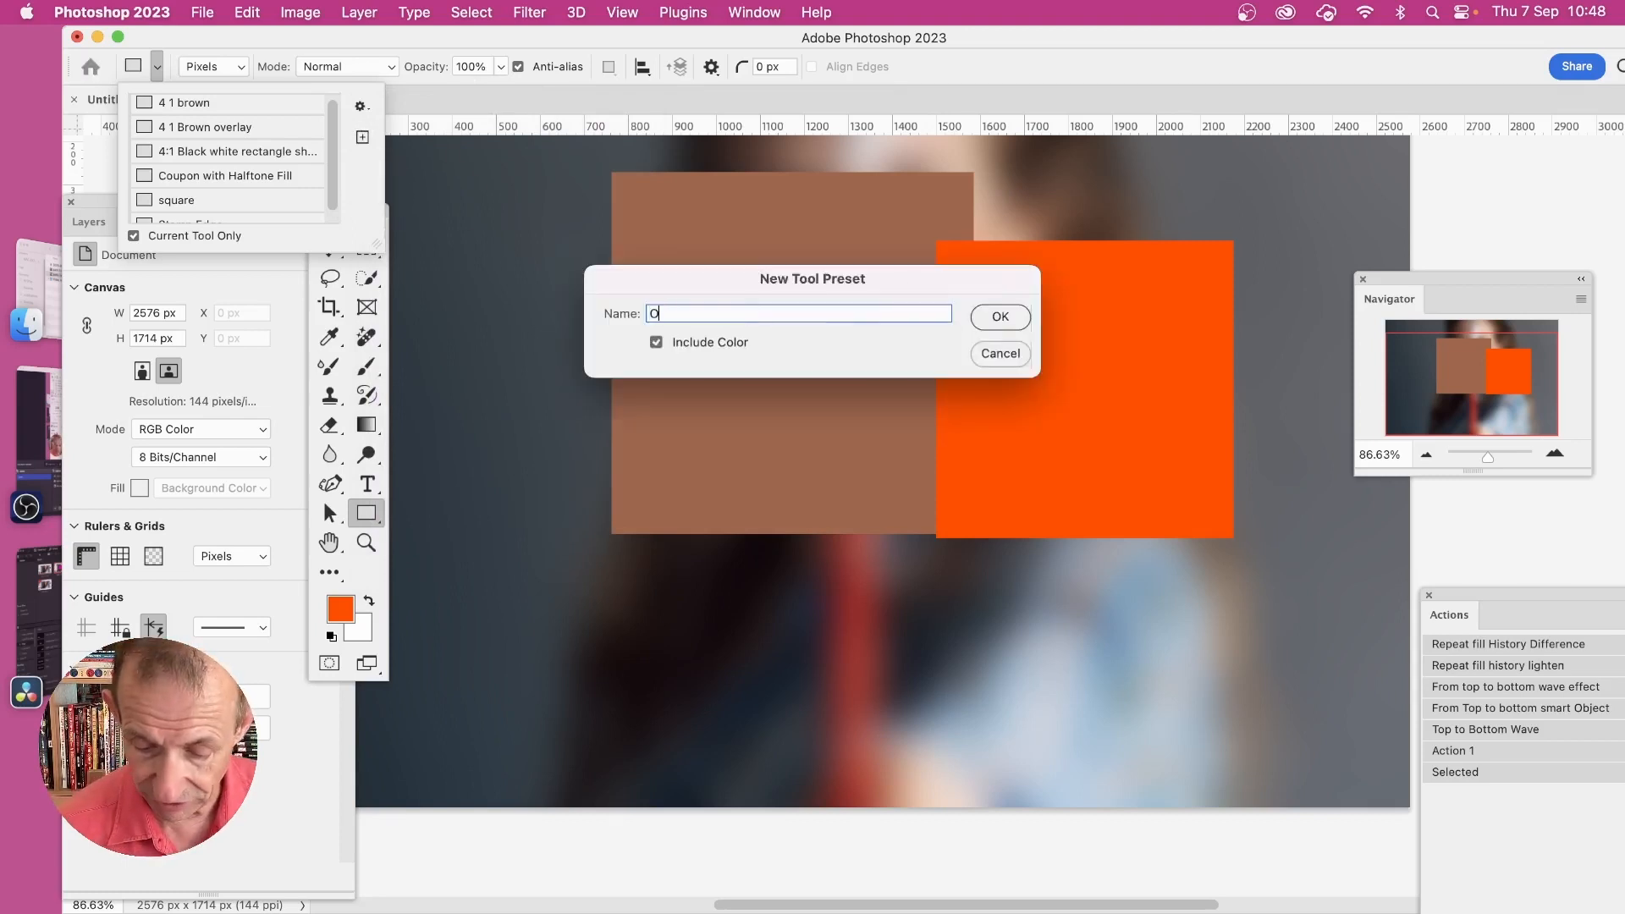
text(range squa)
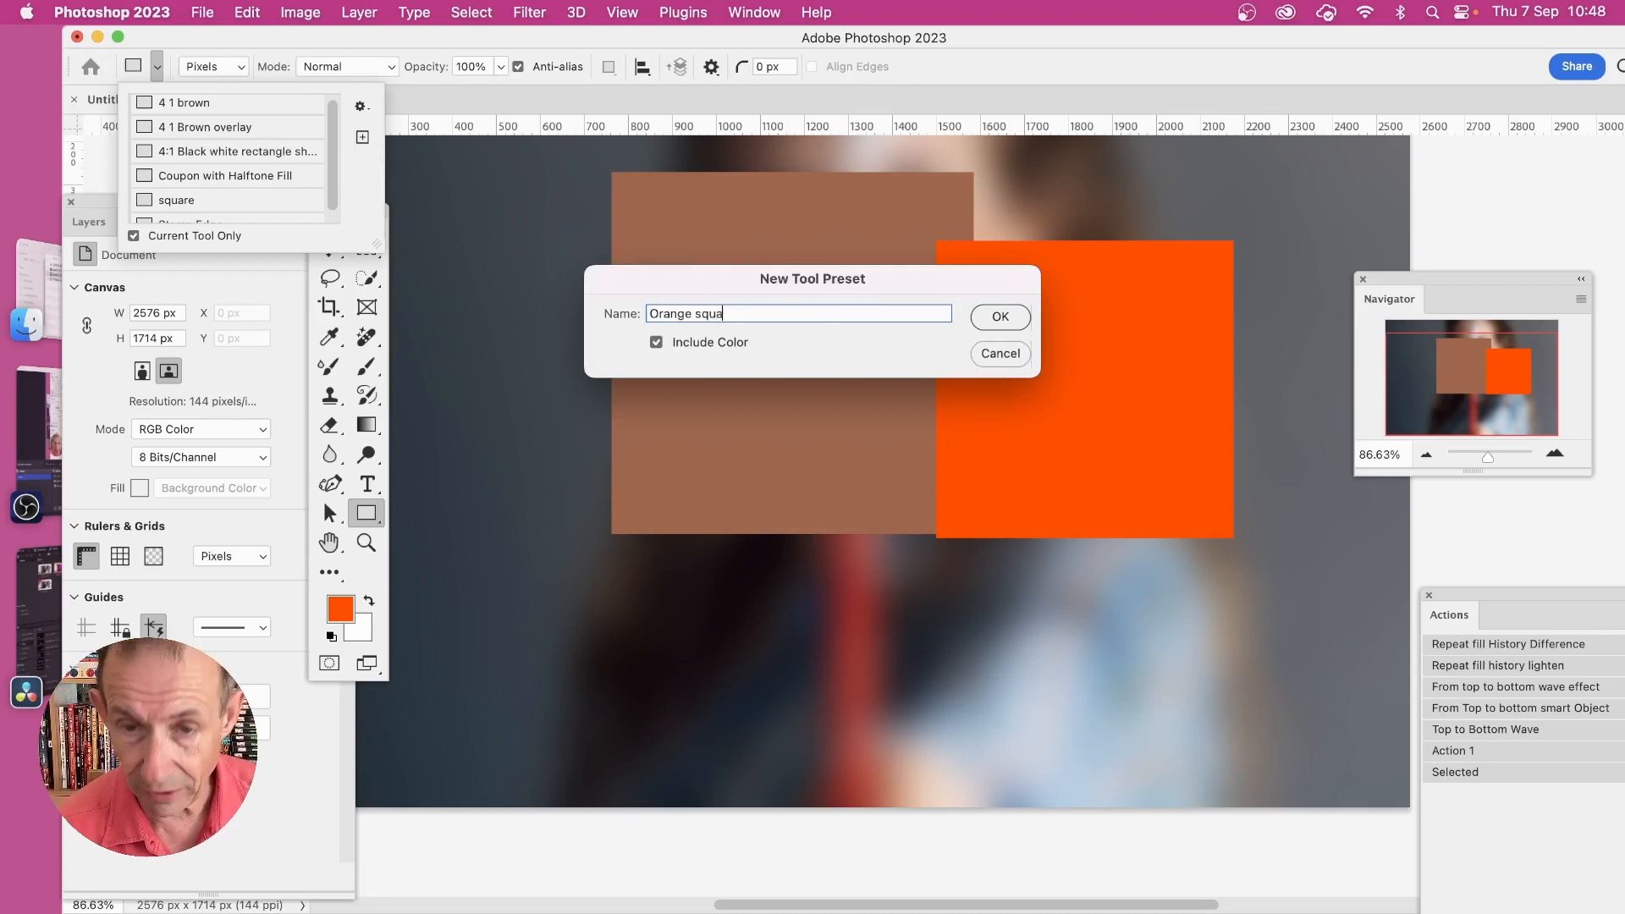
text(re pixel)
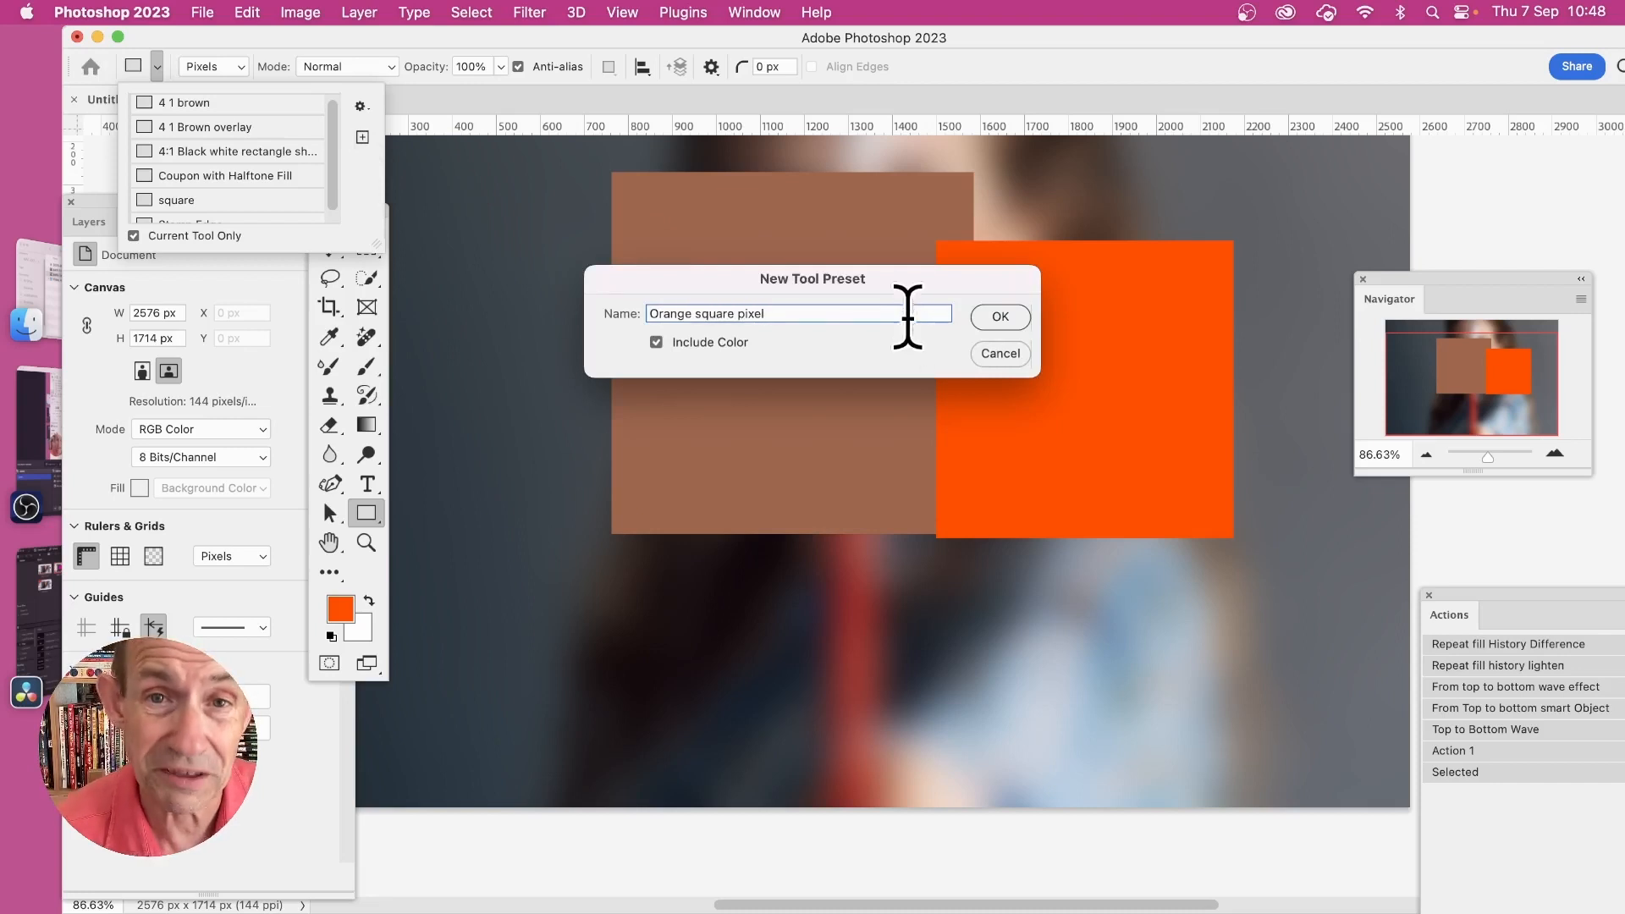
click(1010, 319)
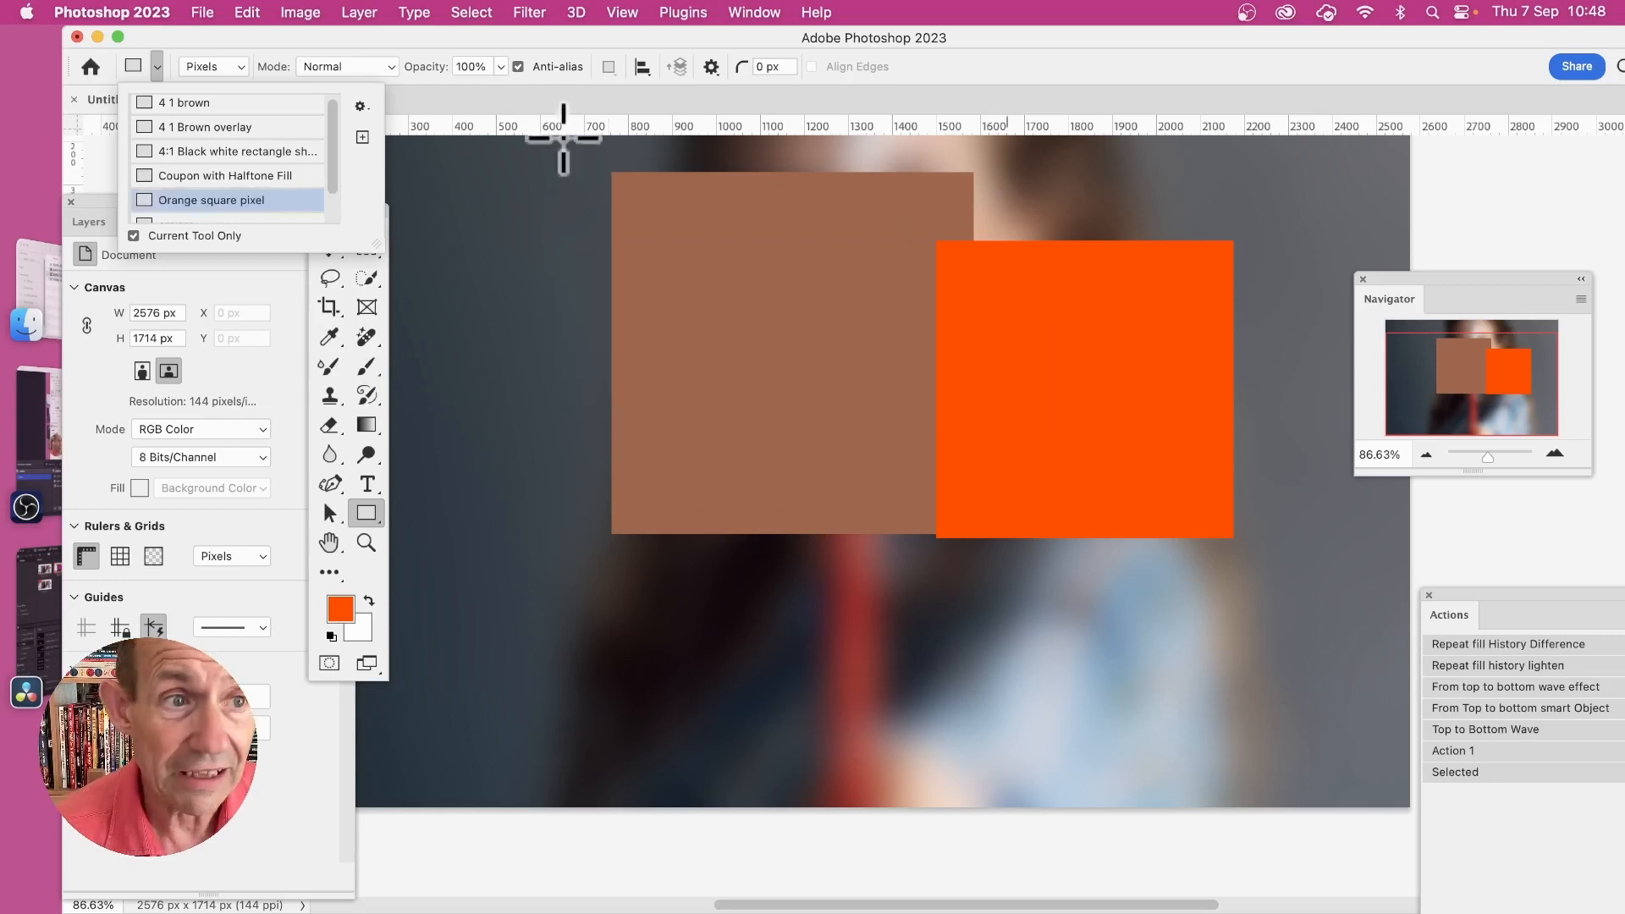
Step: Load the 4 1 brown preset and draw a wide dark brown rectangle across the brown square's left side
click(228, 107)
drag(496, 327, 931, 455)
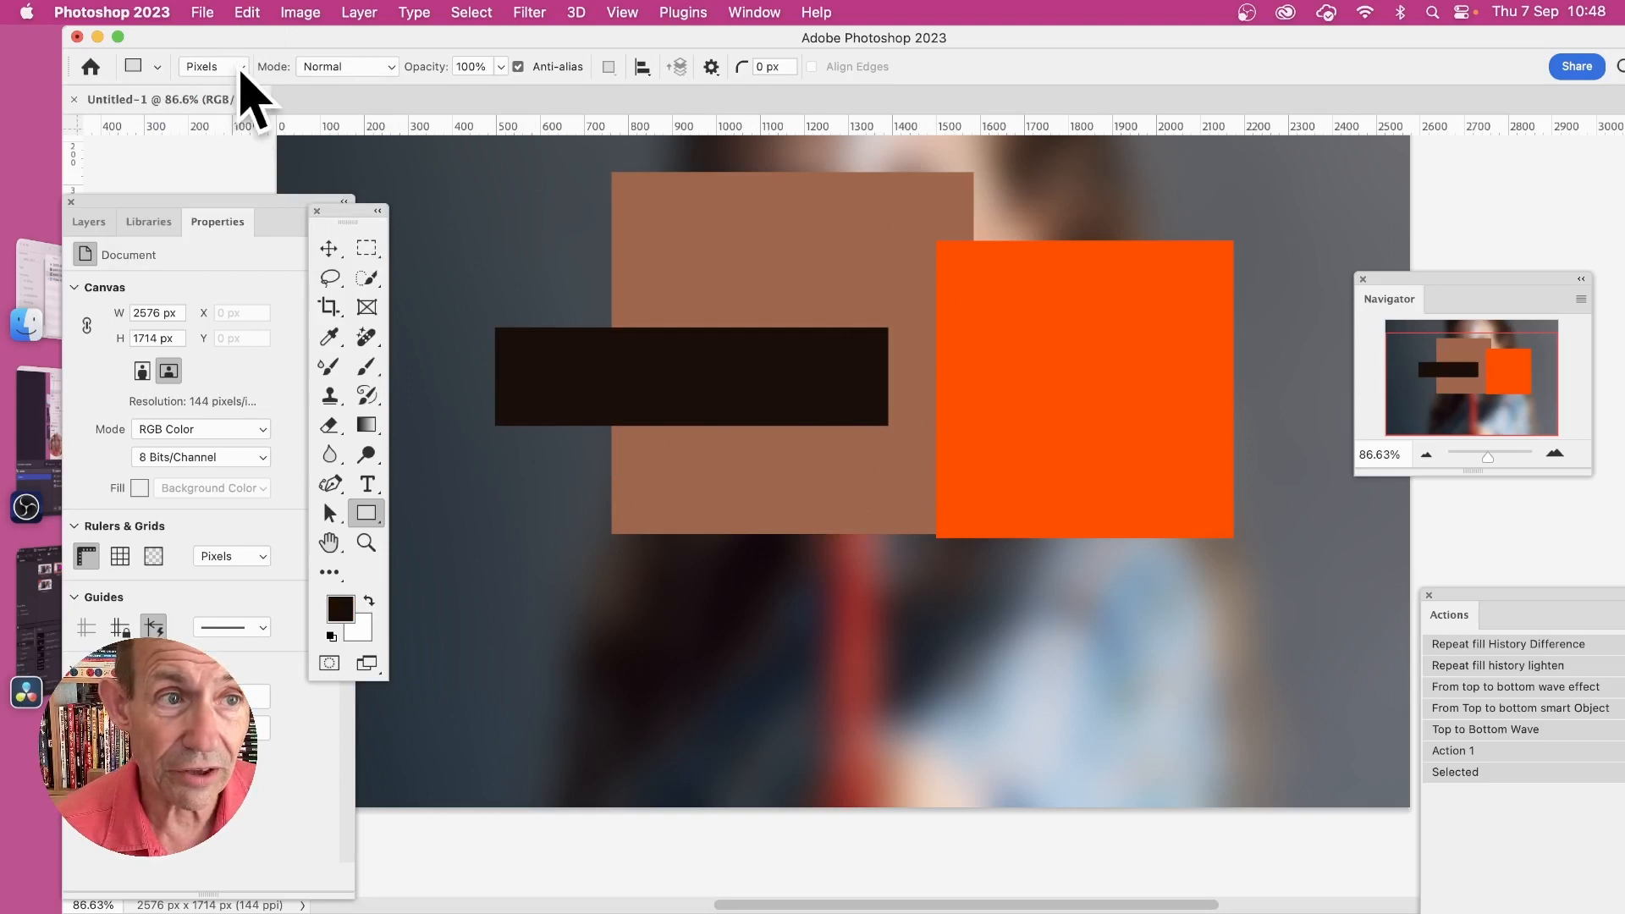
Step: Load the Orange square pixel preset and draw a second orange square over the dark brown rectangle's left part
click(156, 67)
scroll(203, 169, down, 2)
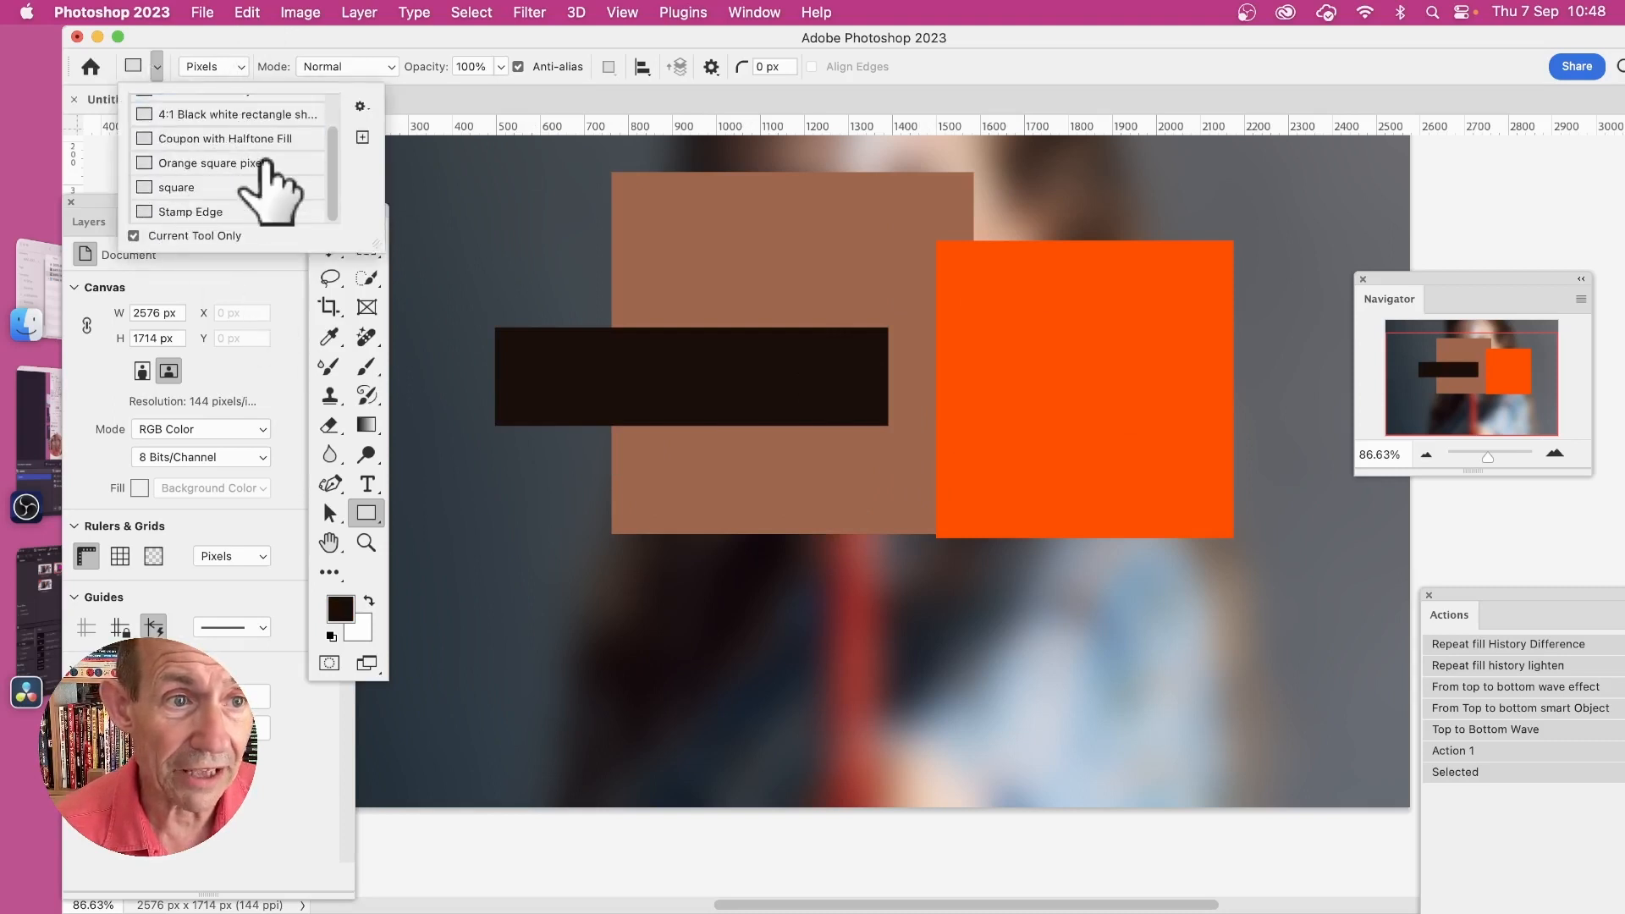
click(215, 163)
drag(512, 213, 817, 518)
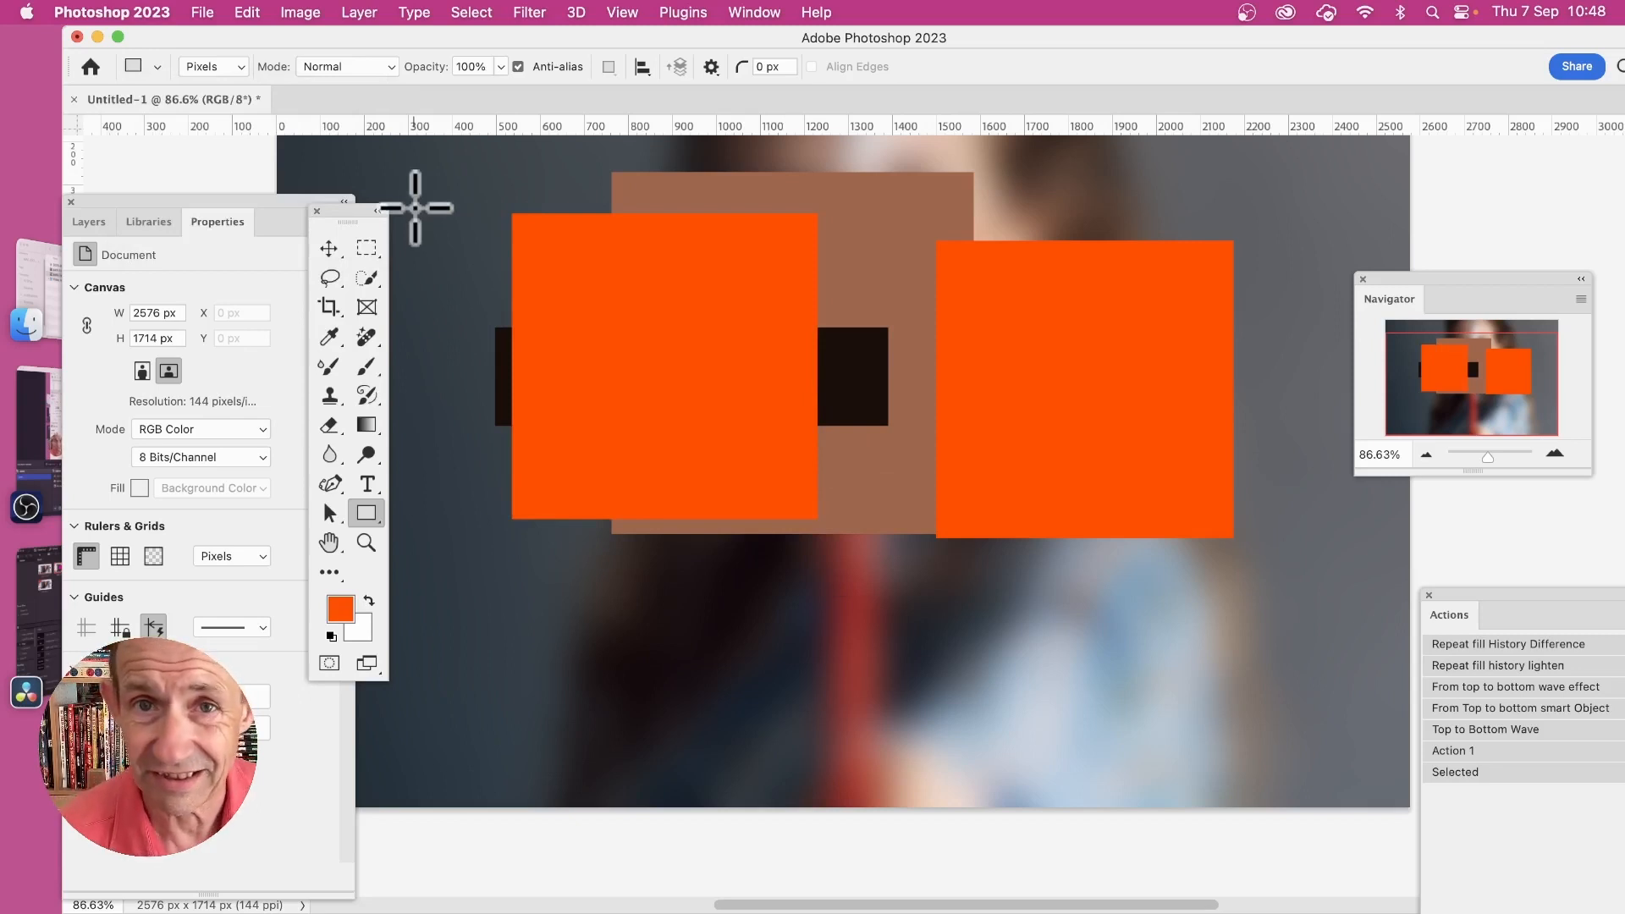
Step: Switch the Rectangle Tool to Shape mode and set its fill to a teal, yellow, green and purple linear gradient
click(224, 66)
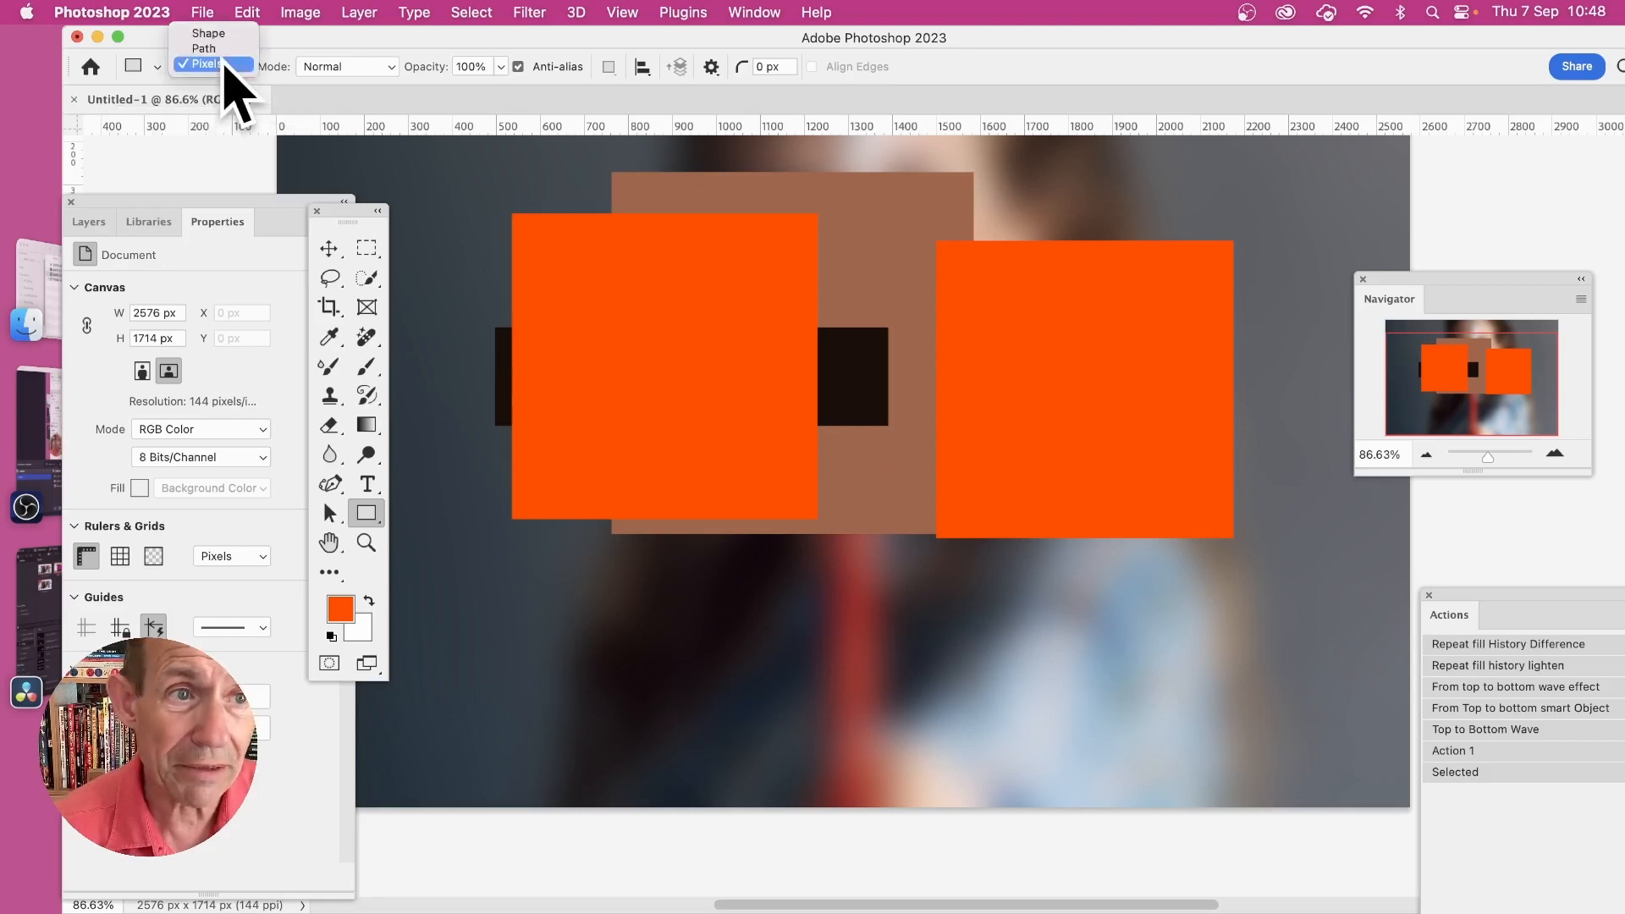
click(221, 34)
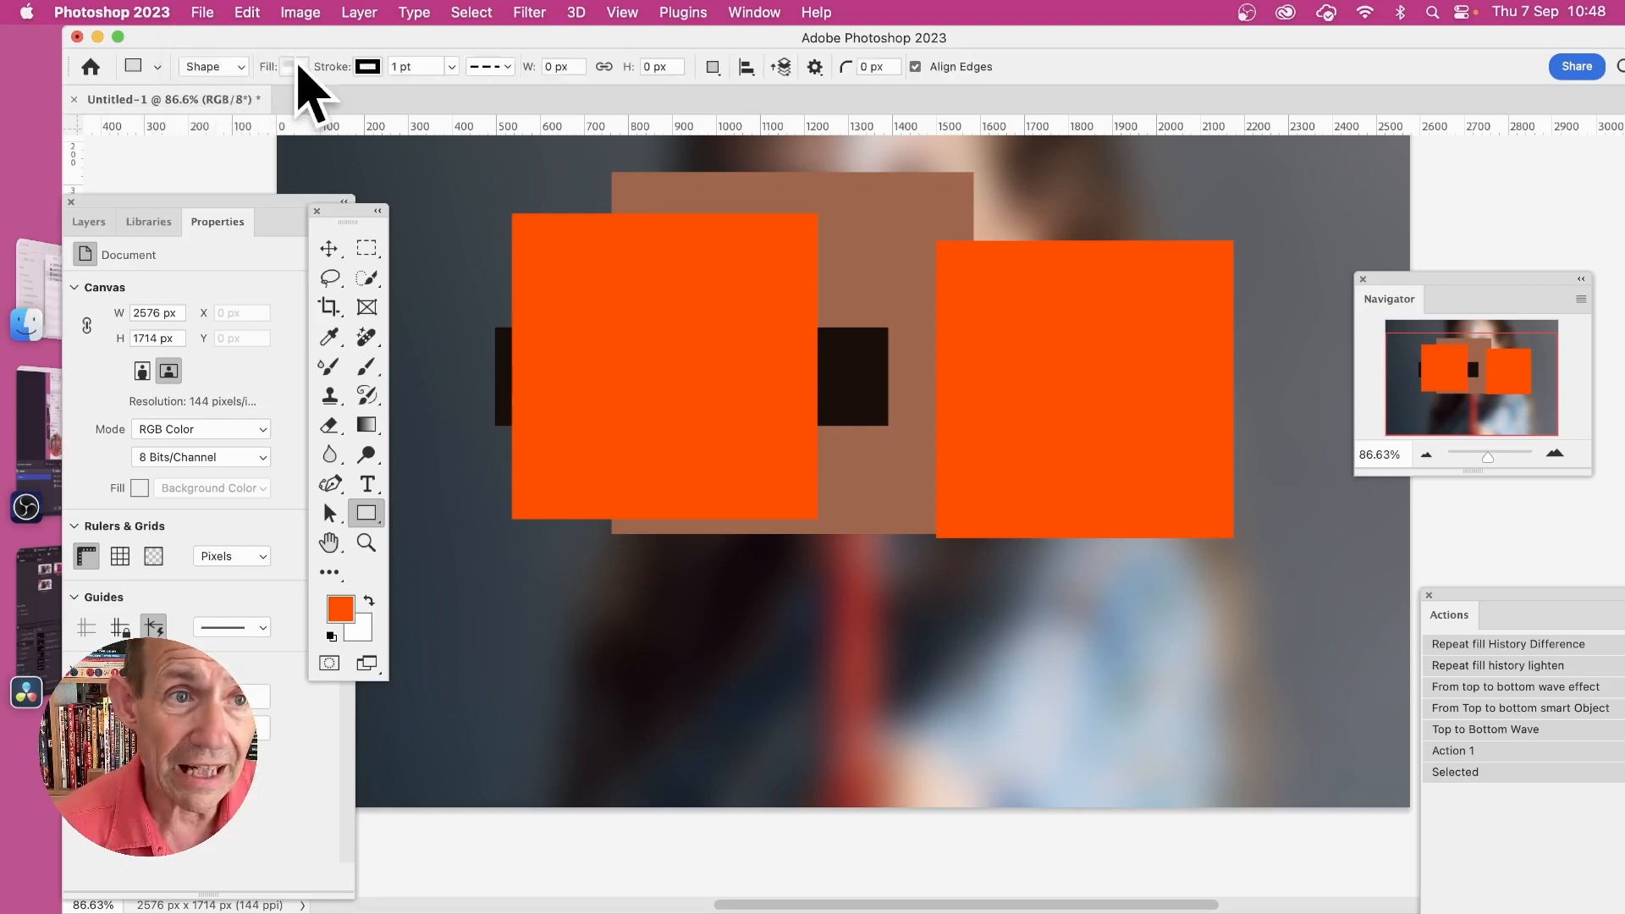
click(294, 66)
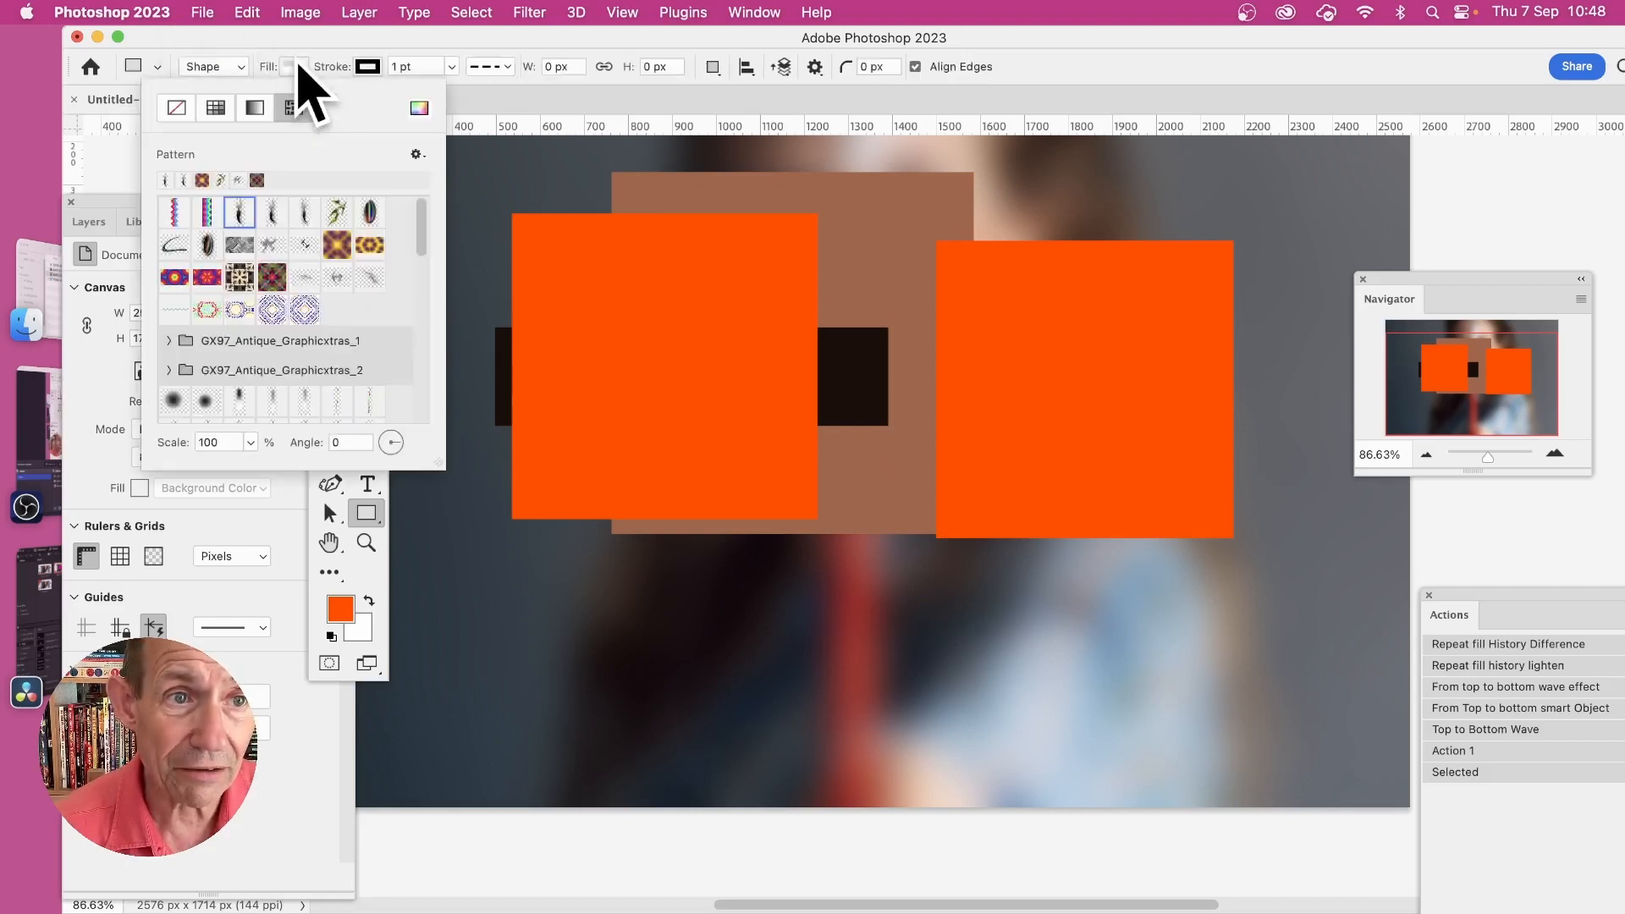
click(255, 108)
click(313, 179)
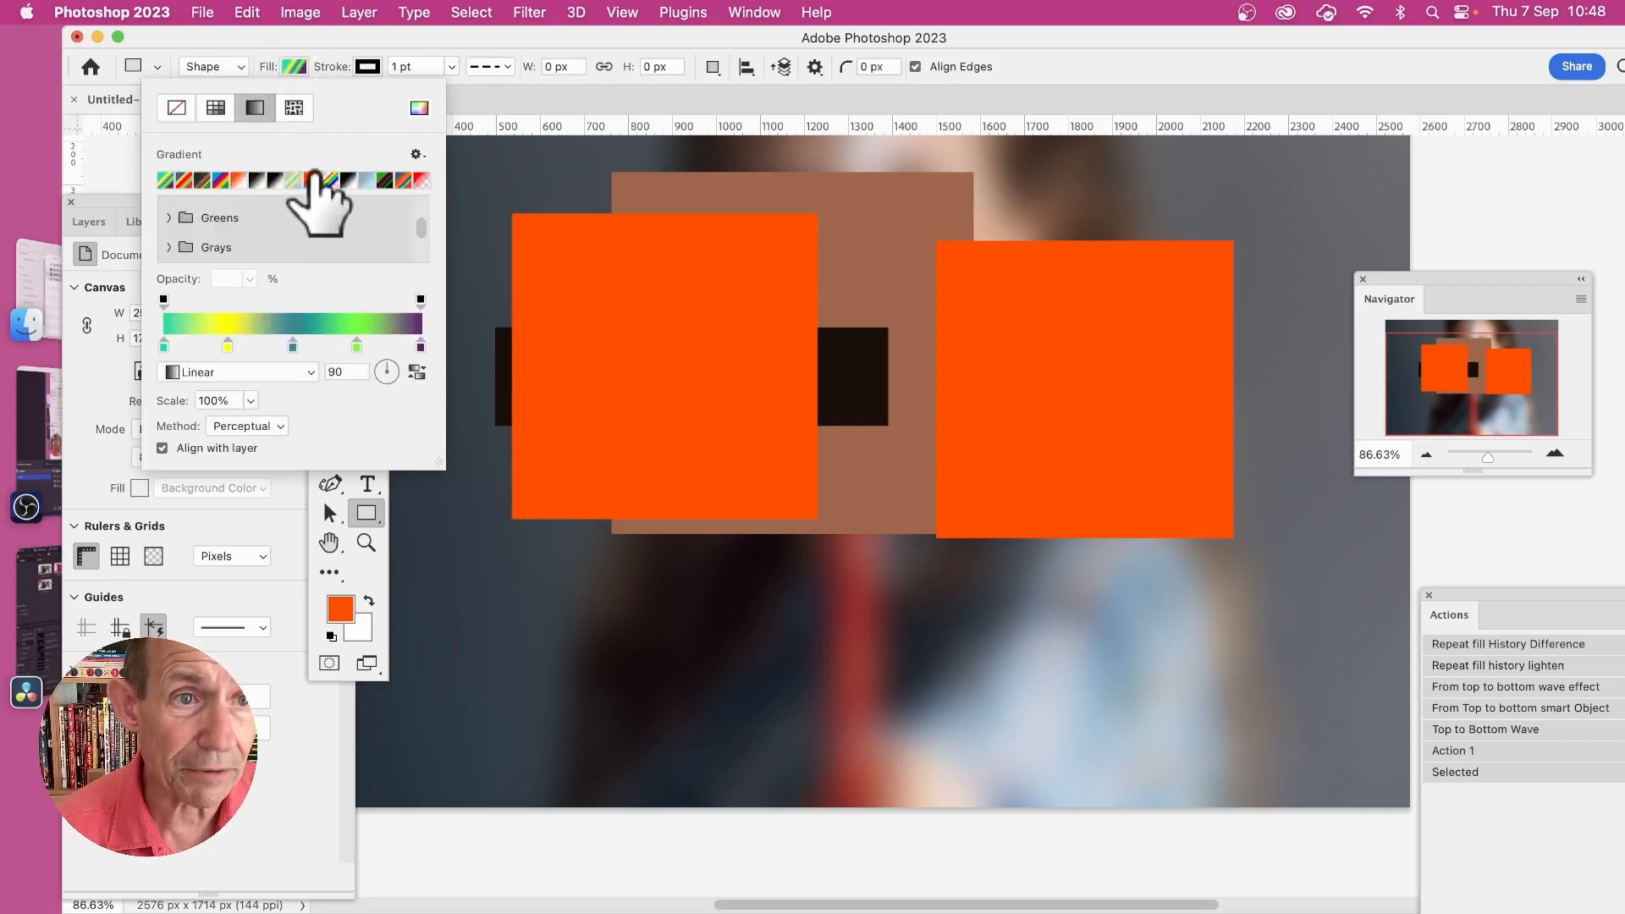
Step: Set the Rectangle Tool's black stroke to 23.49 pt wide with the dotted line style
click(363, 66)
click(453, 68)
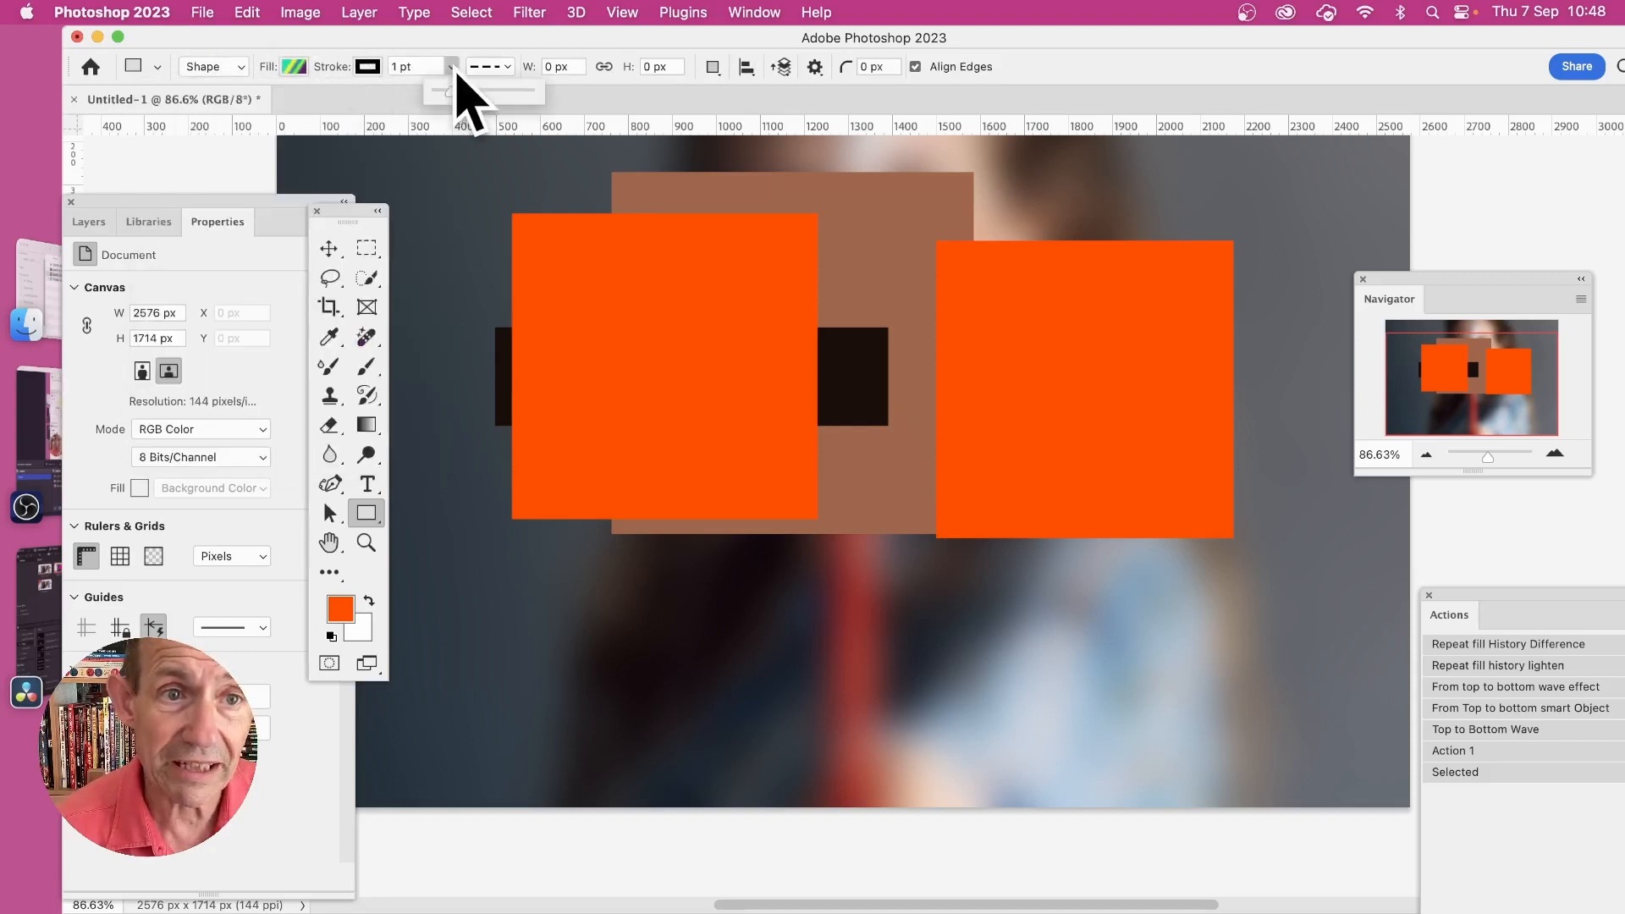
drag(449, 90, 492, 90)
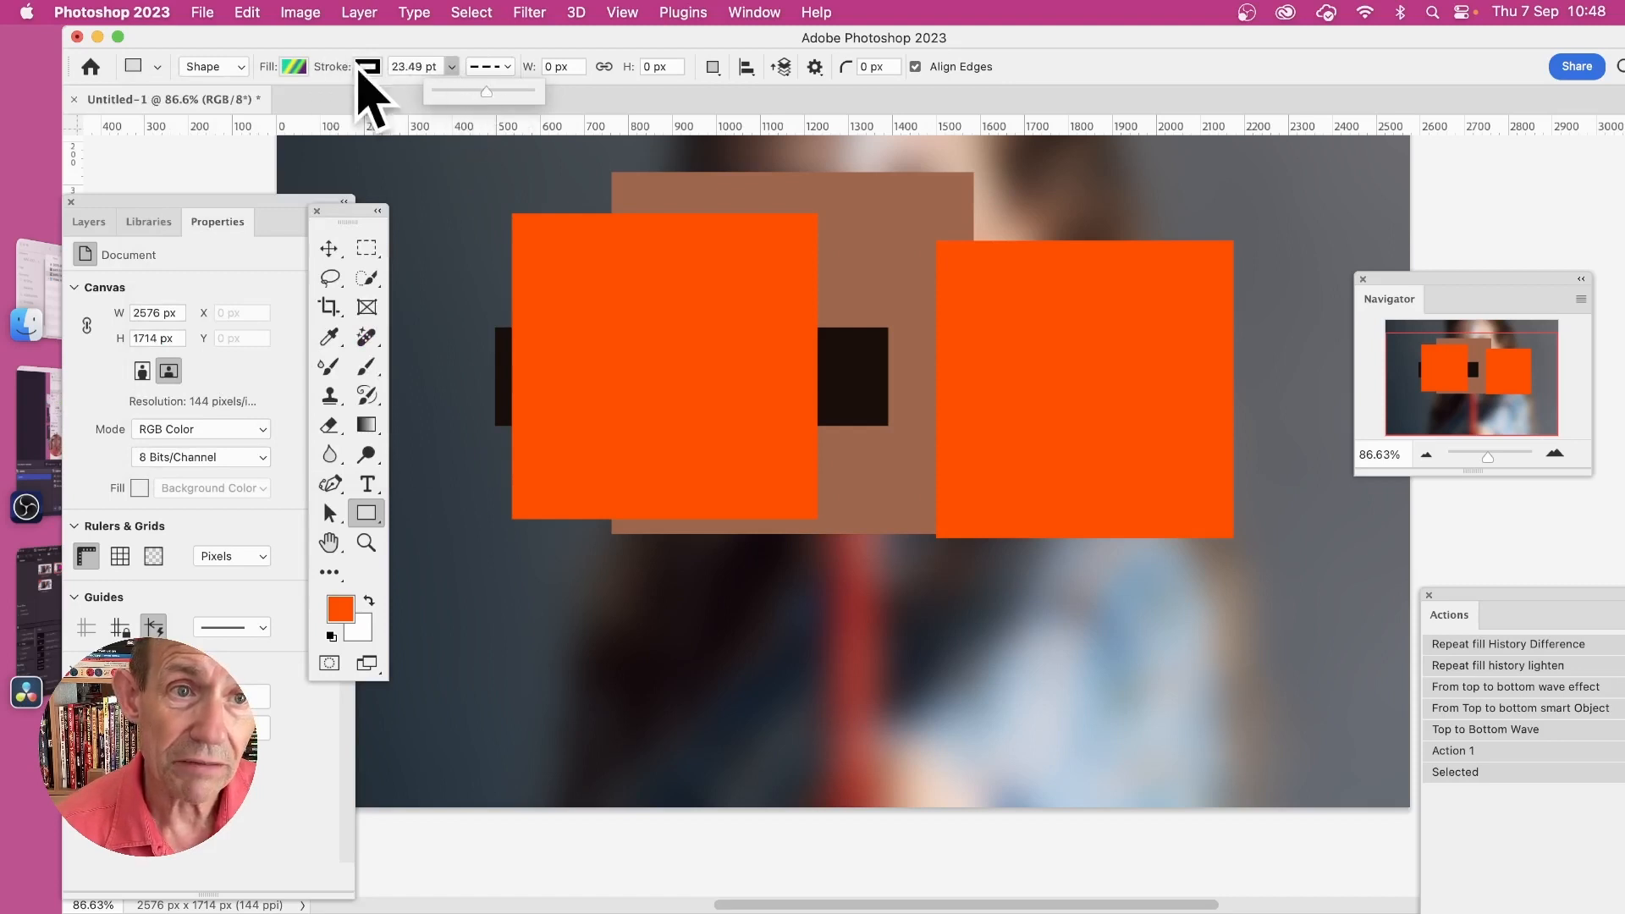
click(507, 74)
click(495, 197)
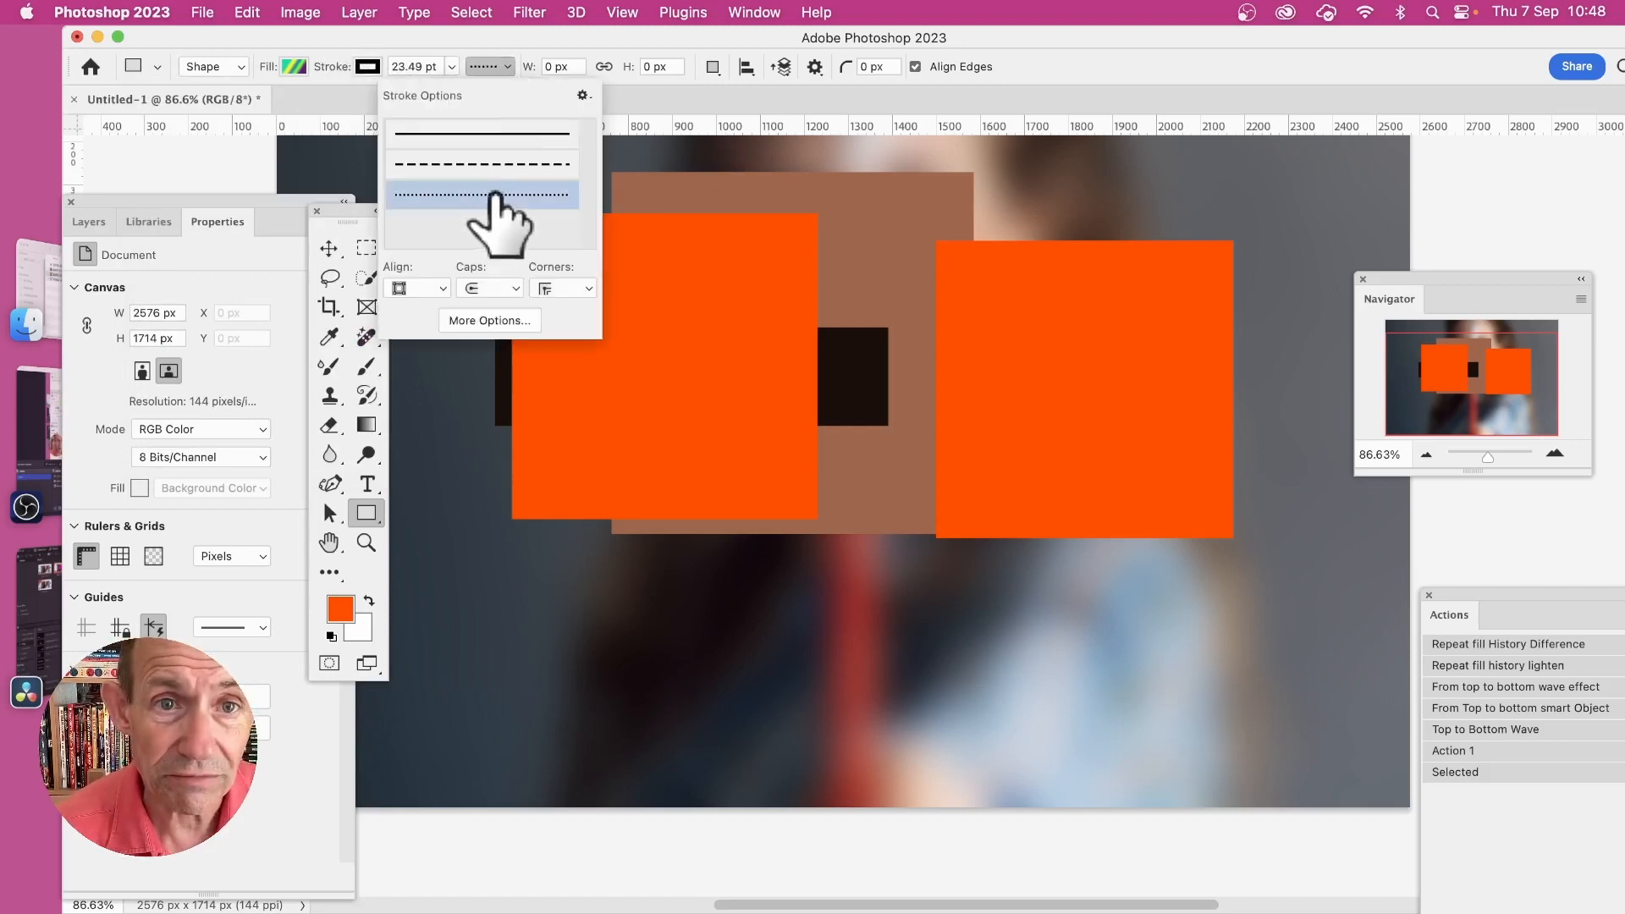
Step: Constrain the Rectangle Tool to proportional drawing with a width of 1 and a height of 7
click(817, 71)
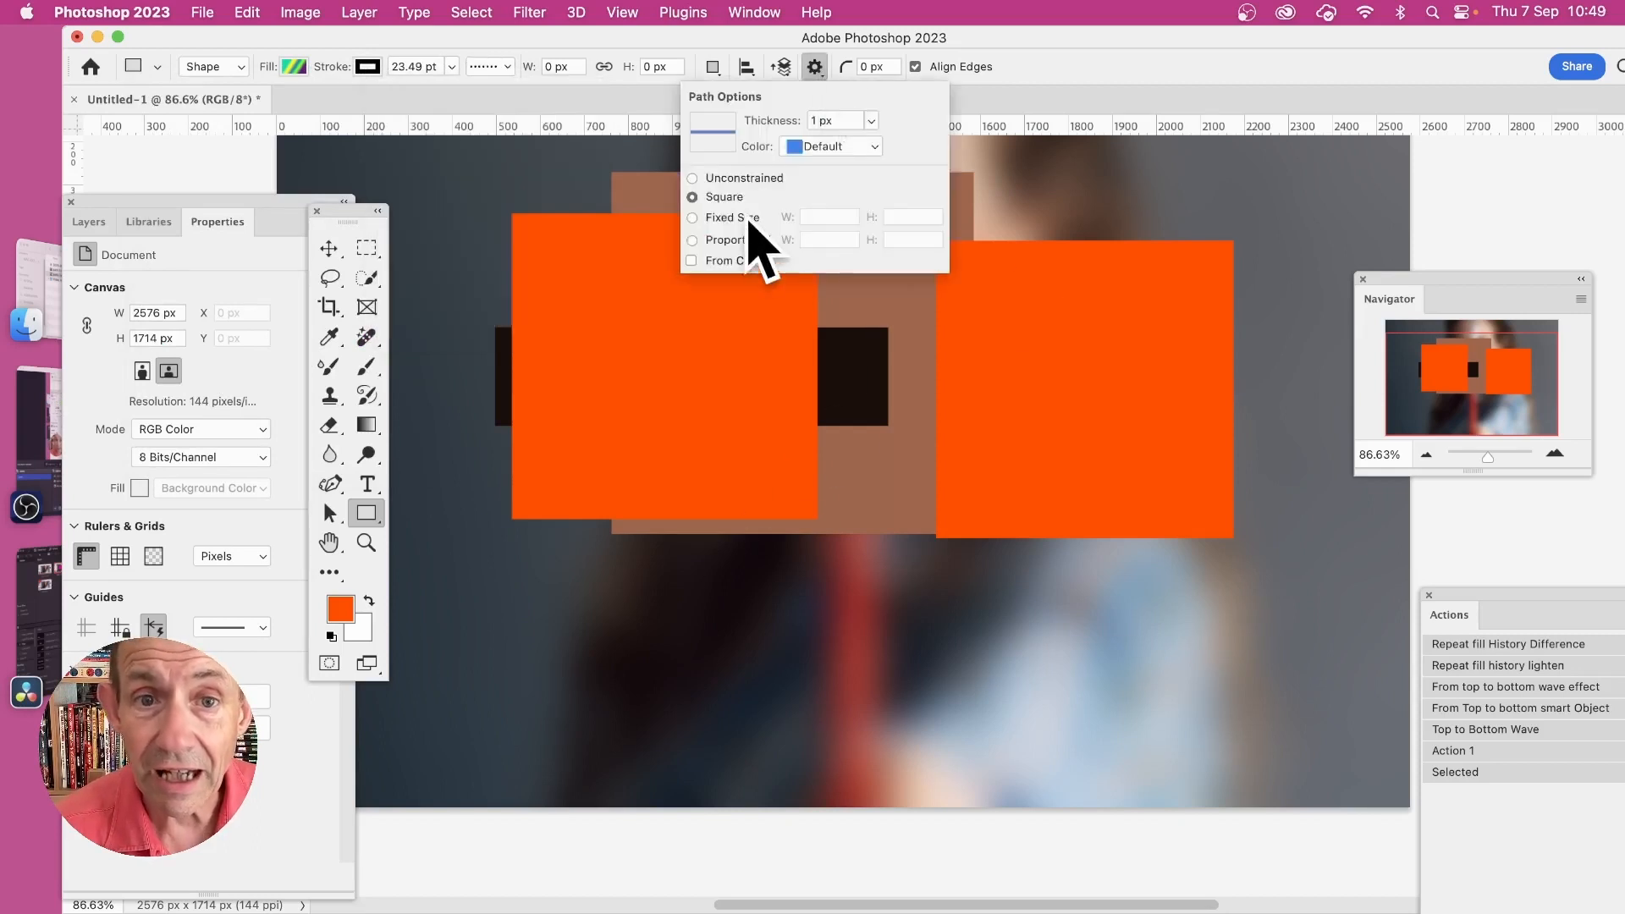
click(692, 241)
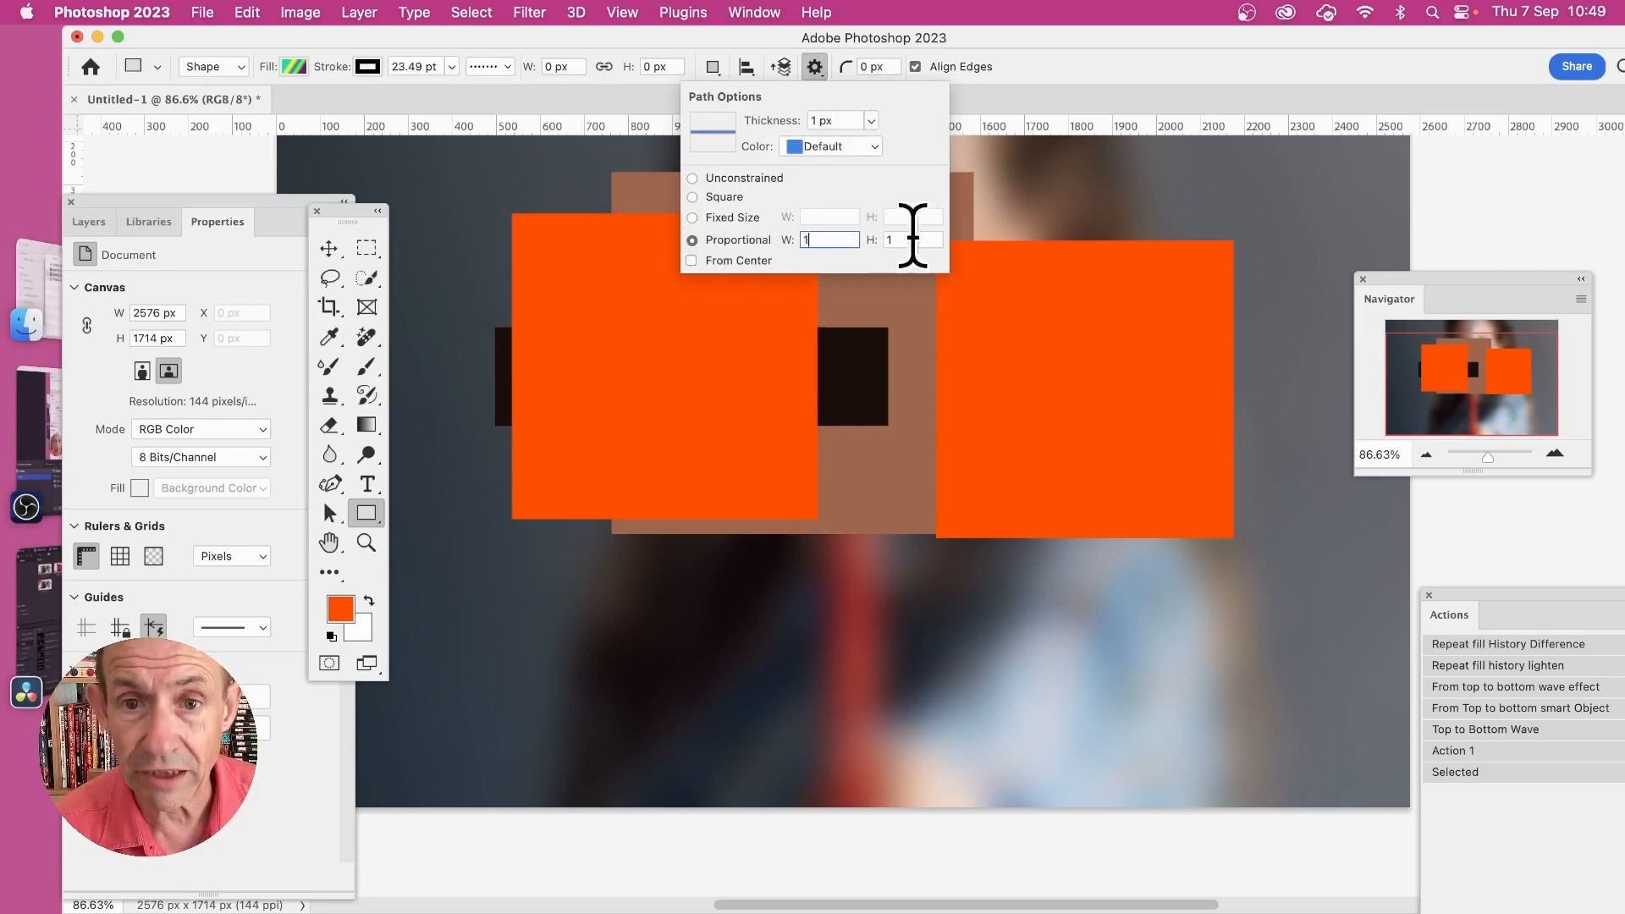
click(912, 240)
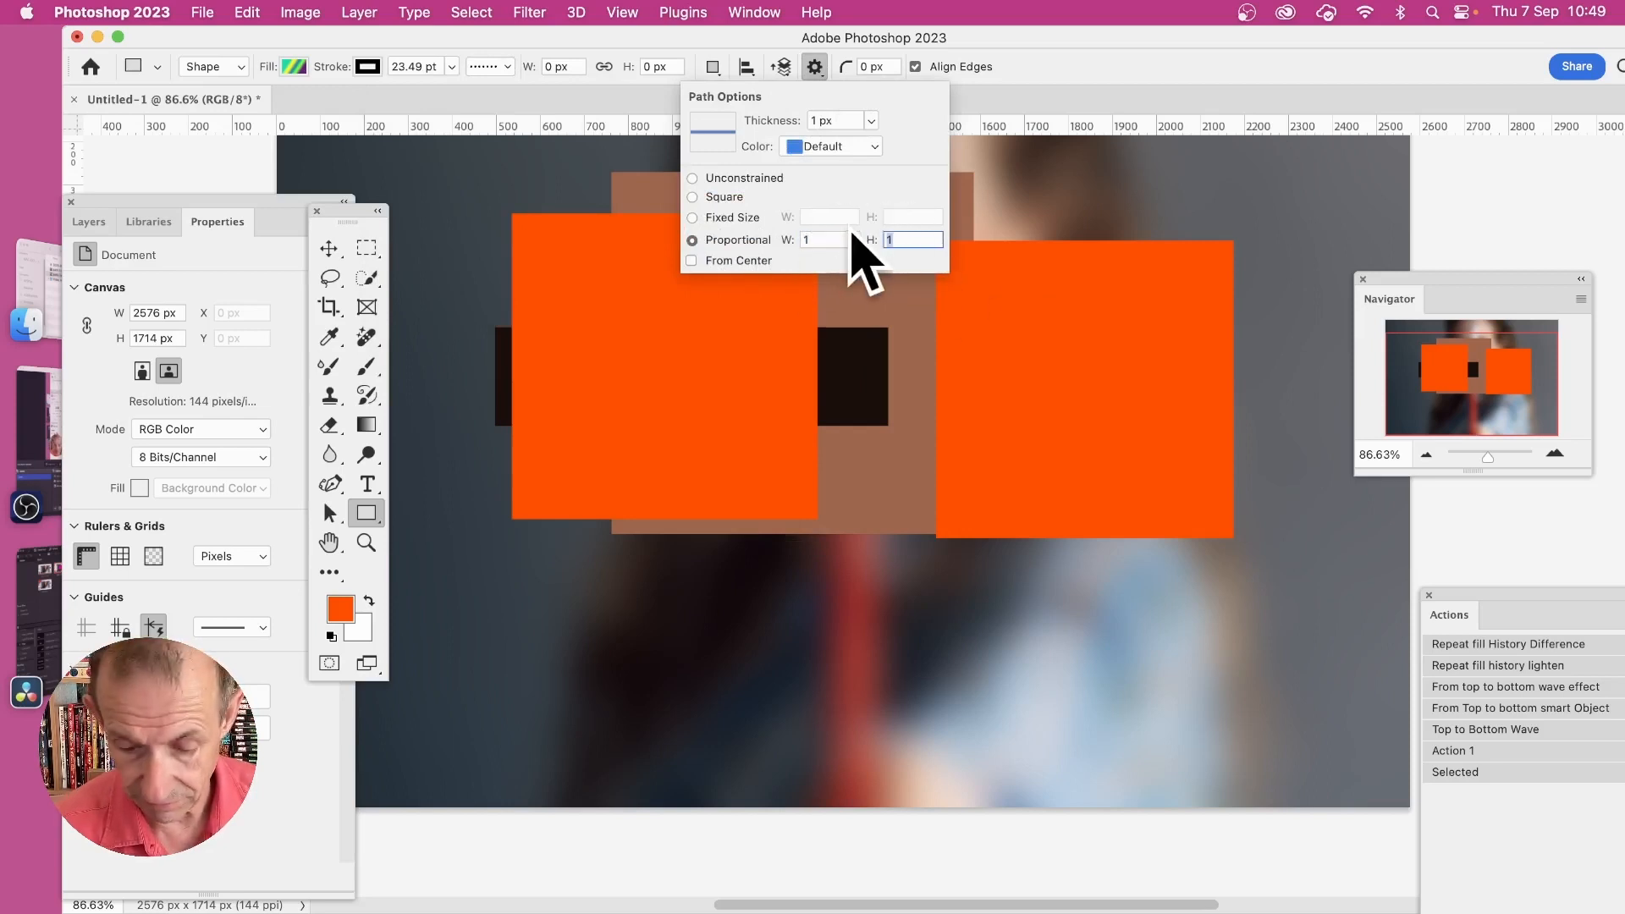
Step: Draw three tall dotted gradient shapes, one about 116 × 812 px over the left orange square and two larger ones over the right square
drag(676, 421, 1185, 694)
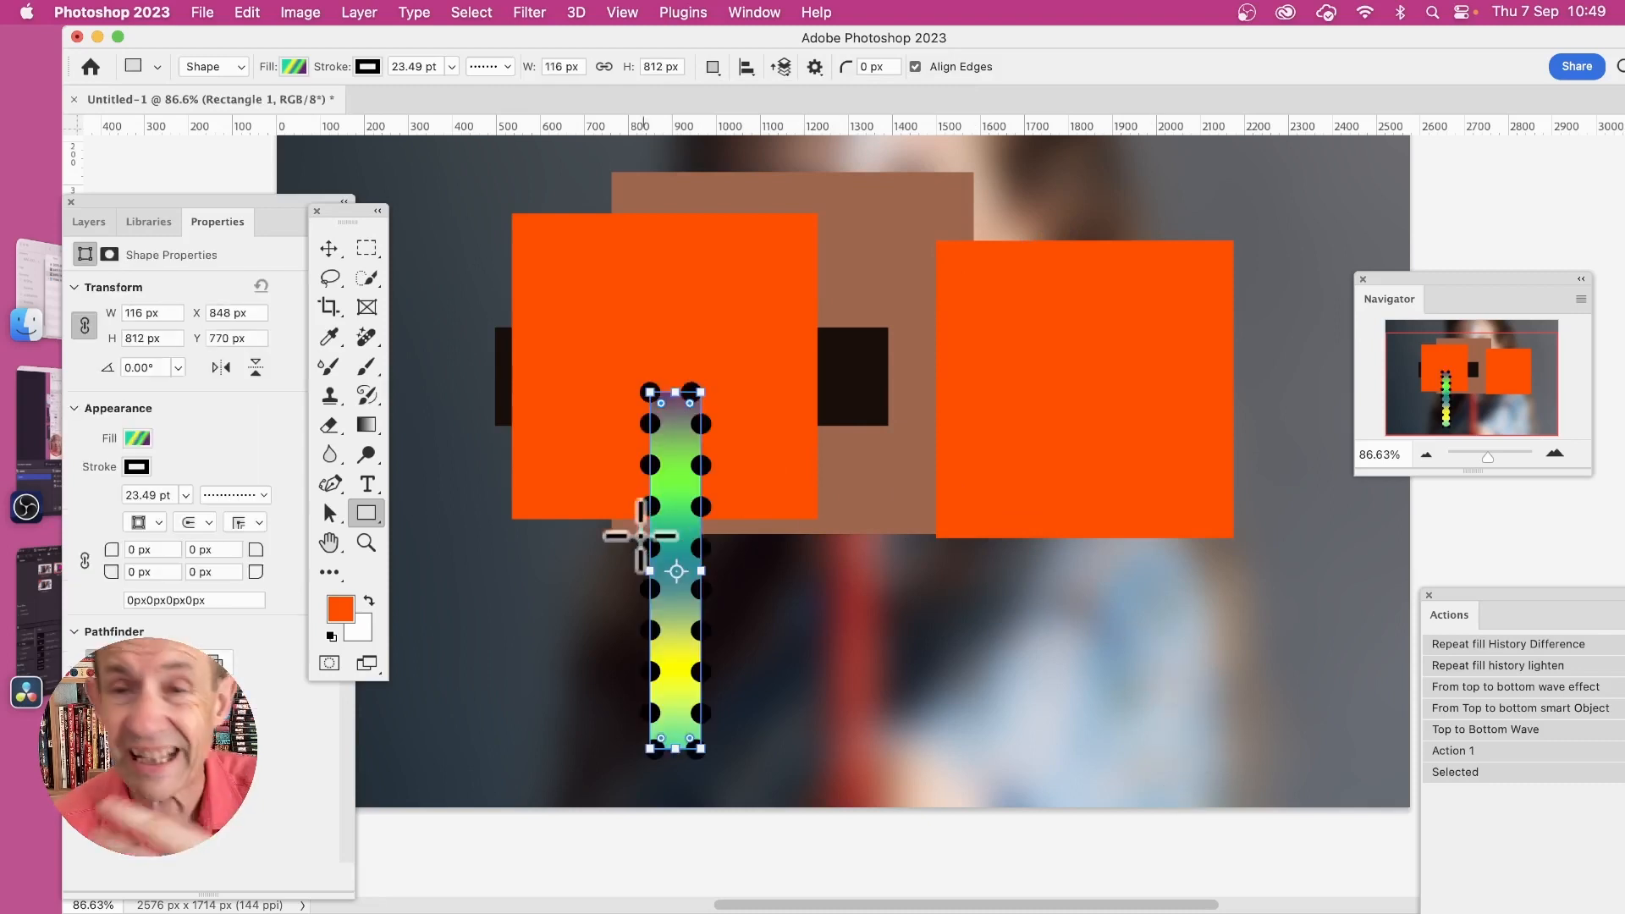
drag(948, 200, 1204, 598)
drag(1098, 161, 1248, 717)
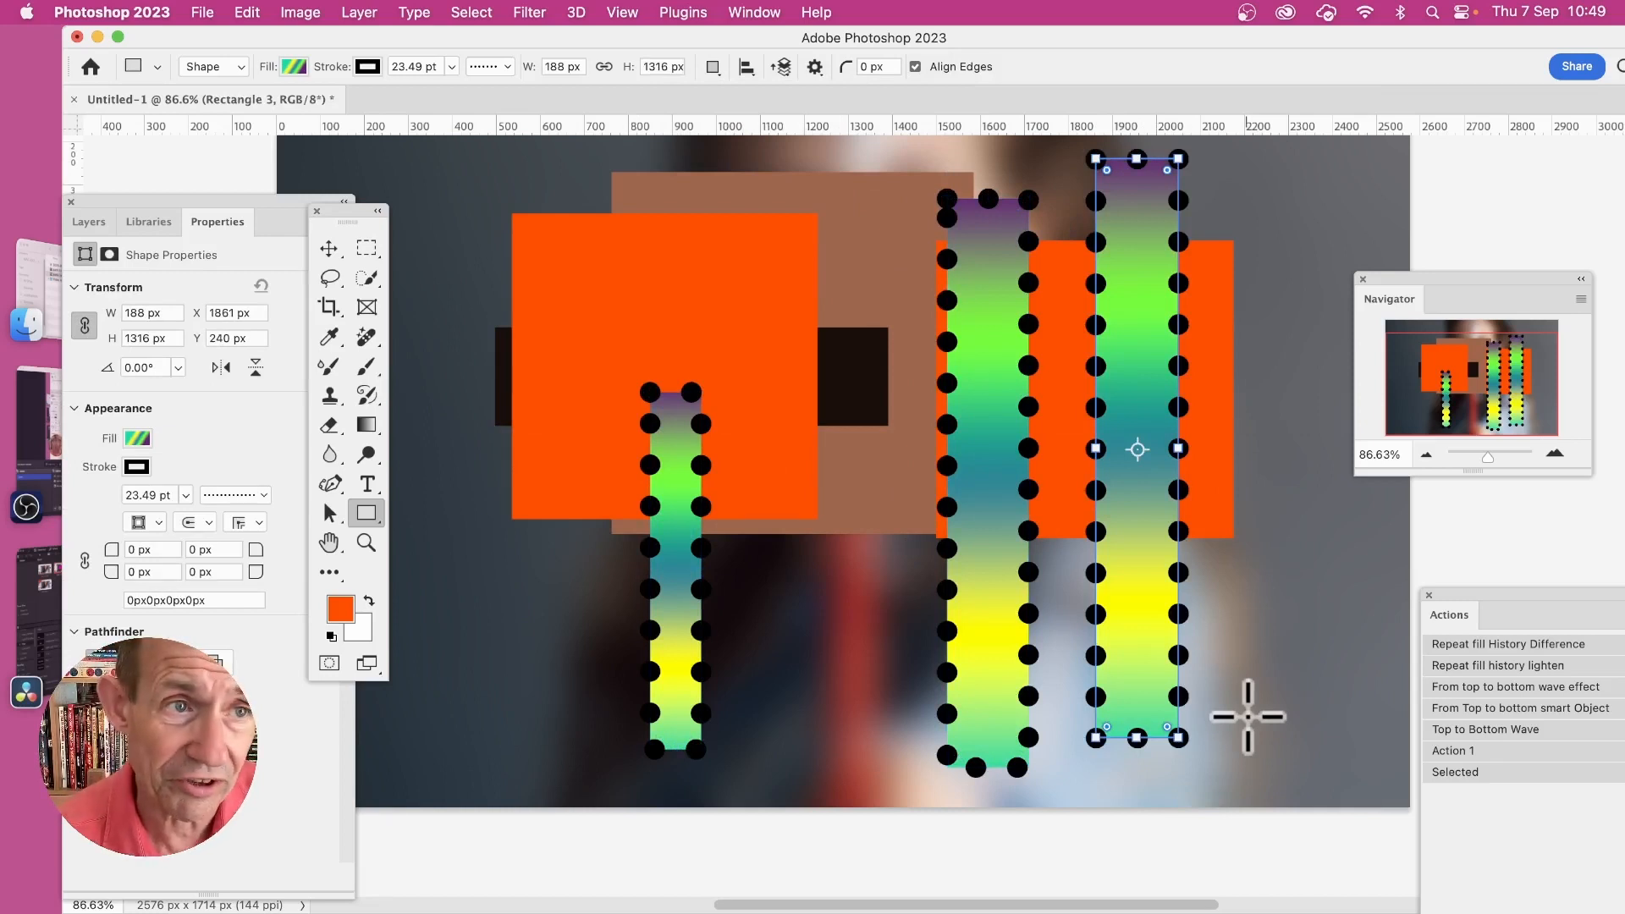
Step: Save the current Rectangle Tool settings as a new tool preset named "Dots shape gradient 7 1" with its colour included
click(157, 67)
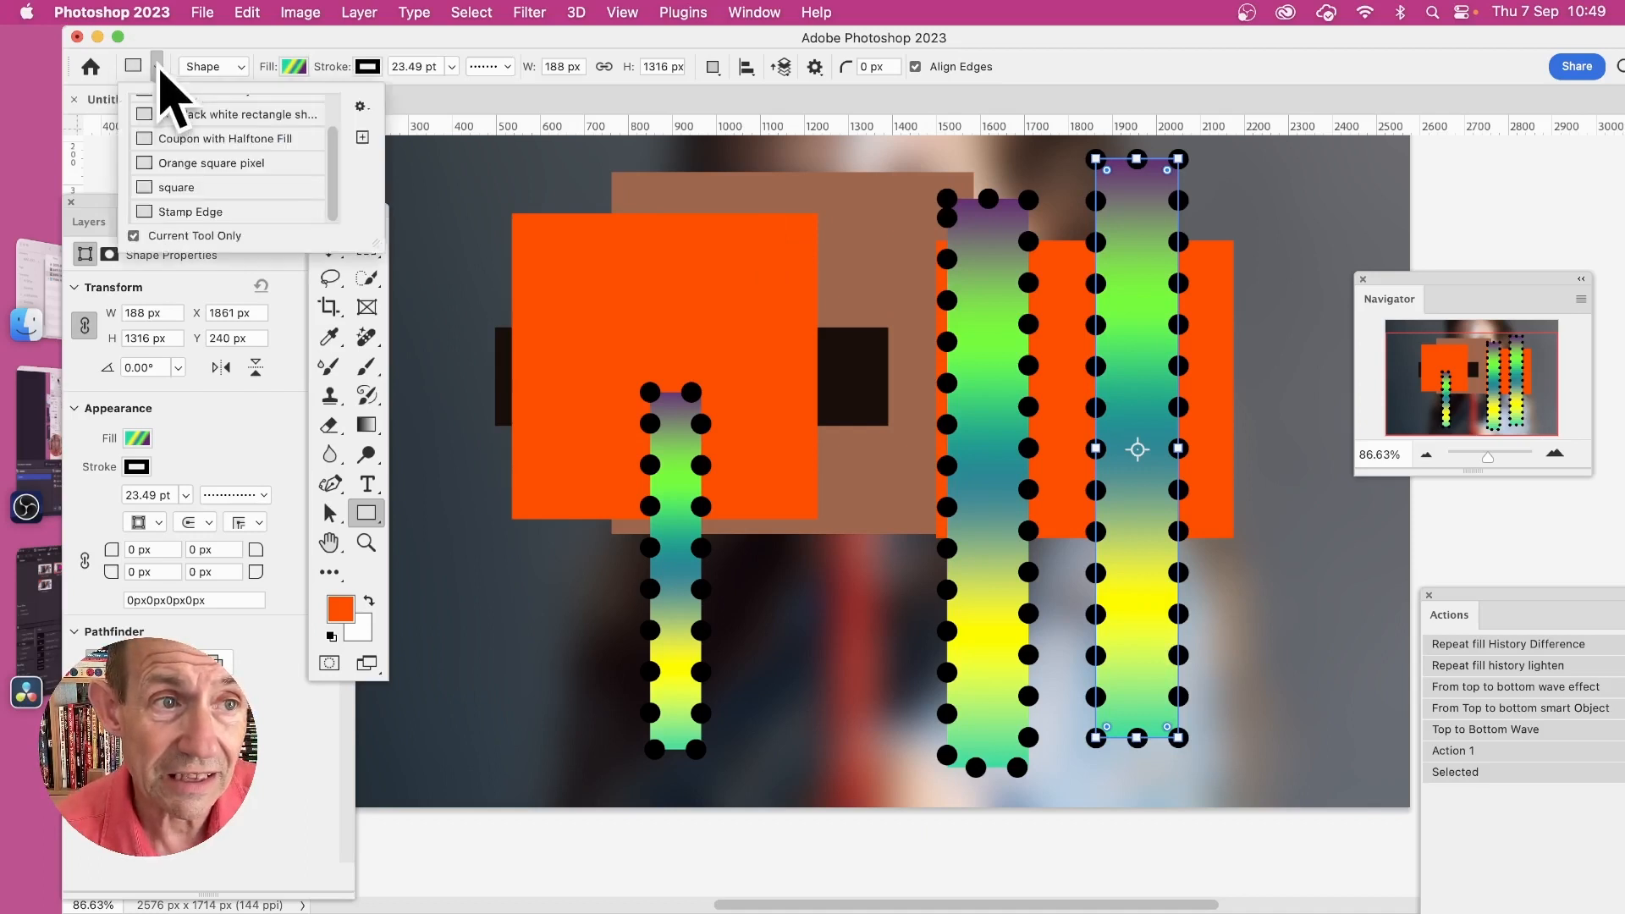
click(363, 138)
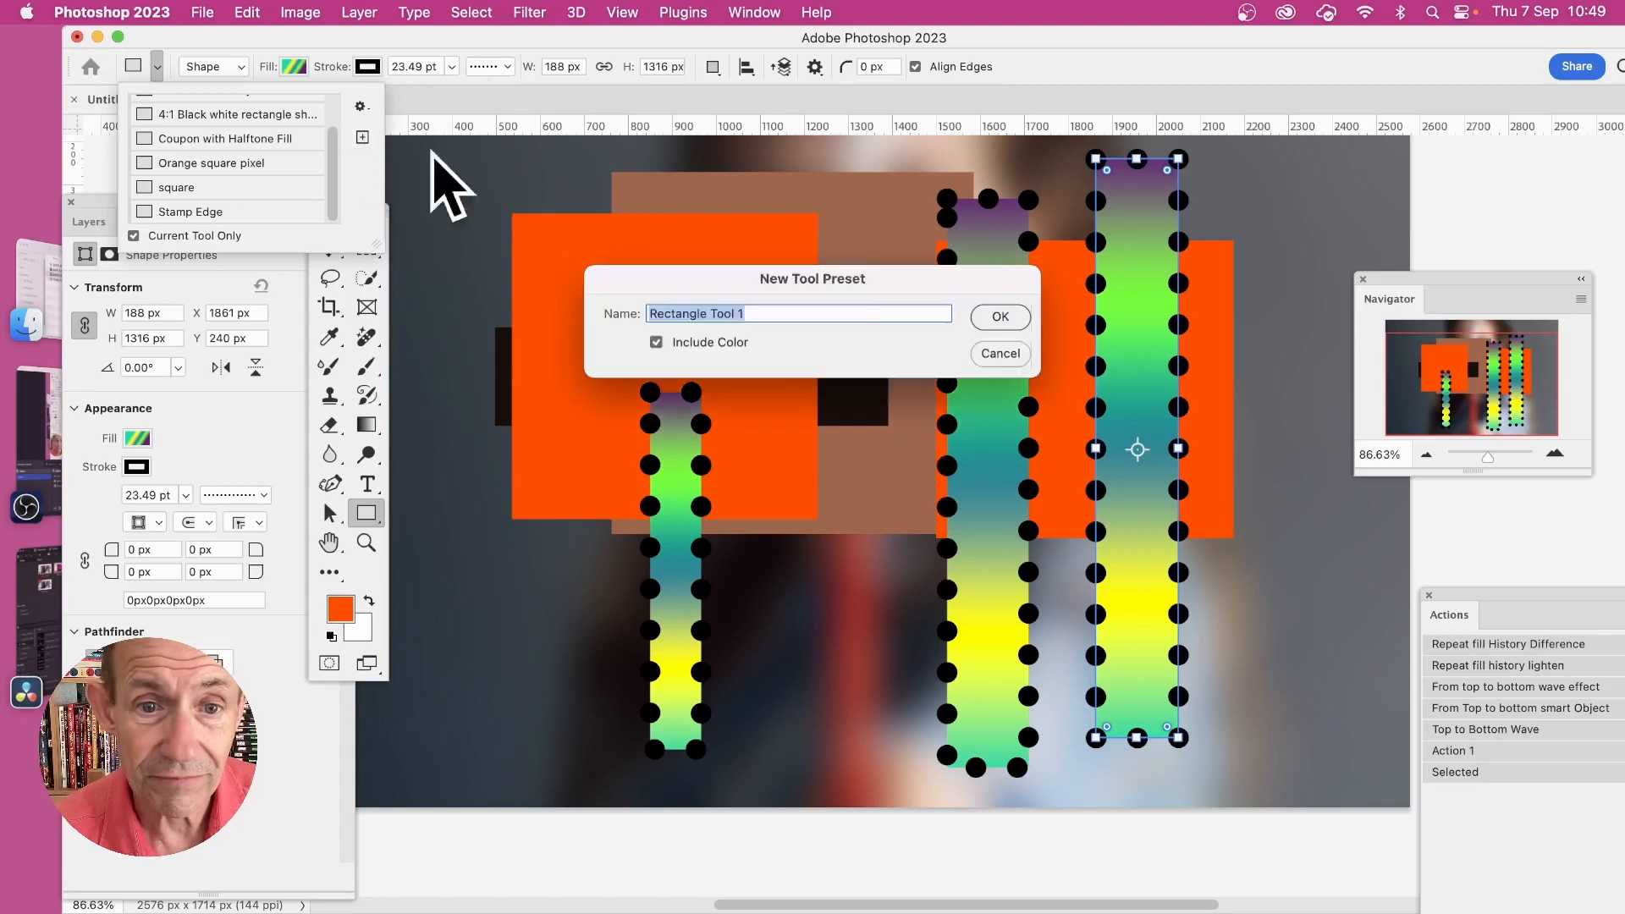
text(Dots shap)
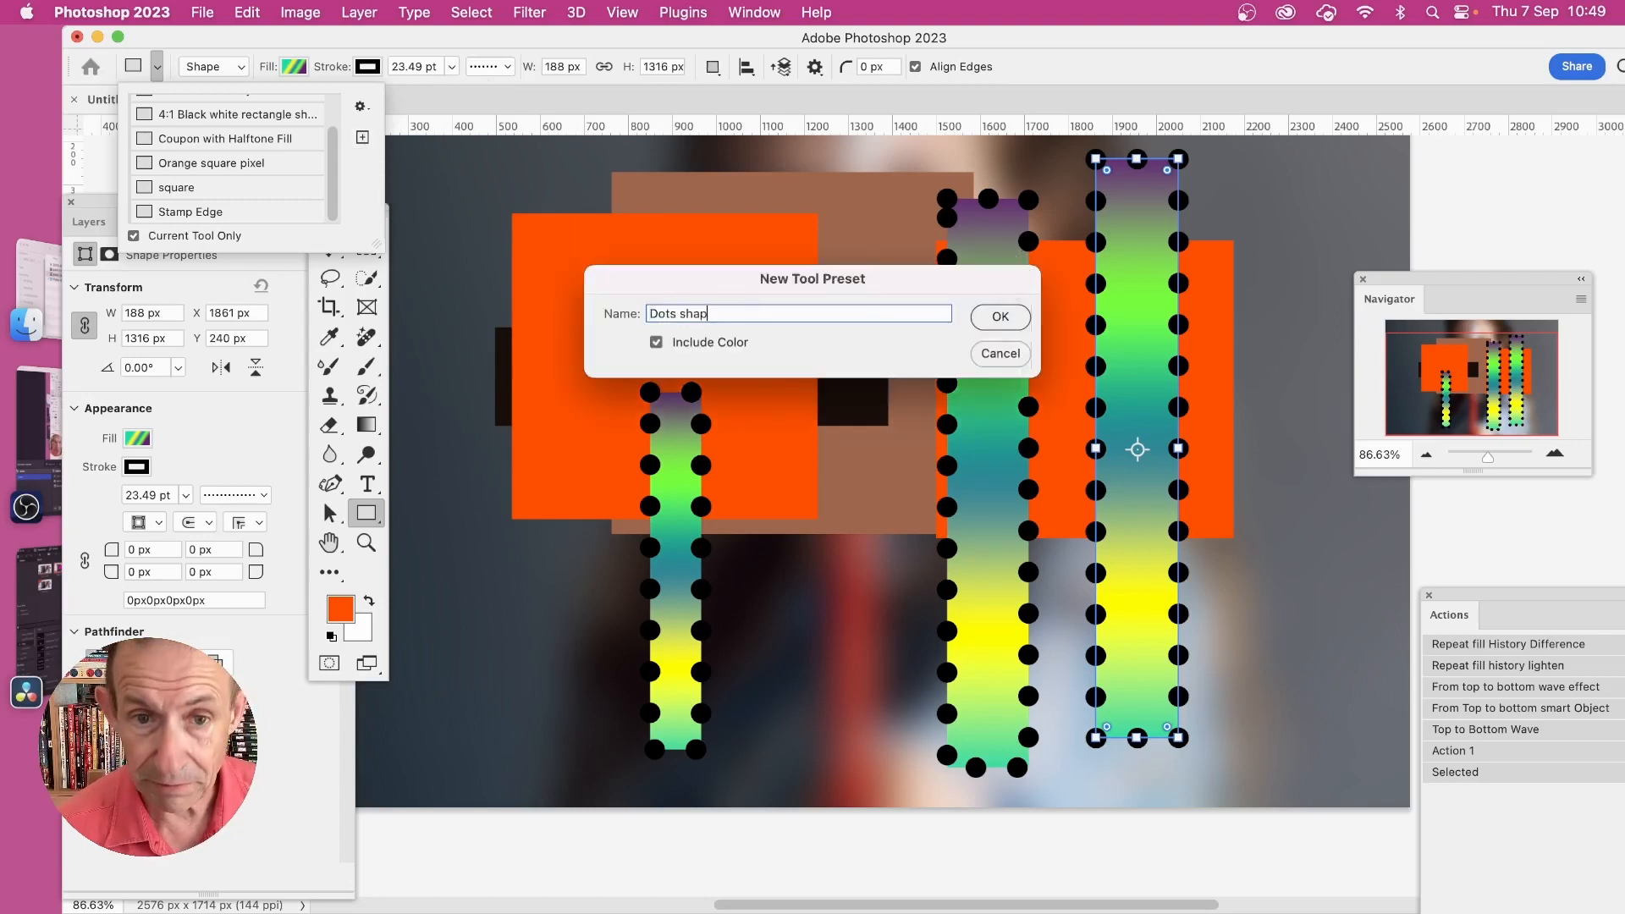
text(e gradient 7 1)
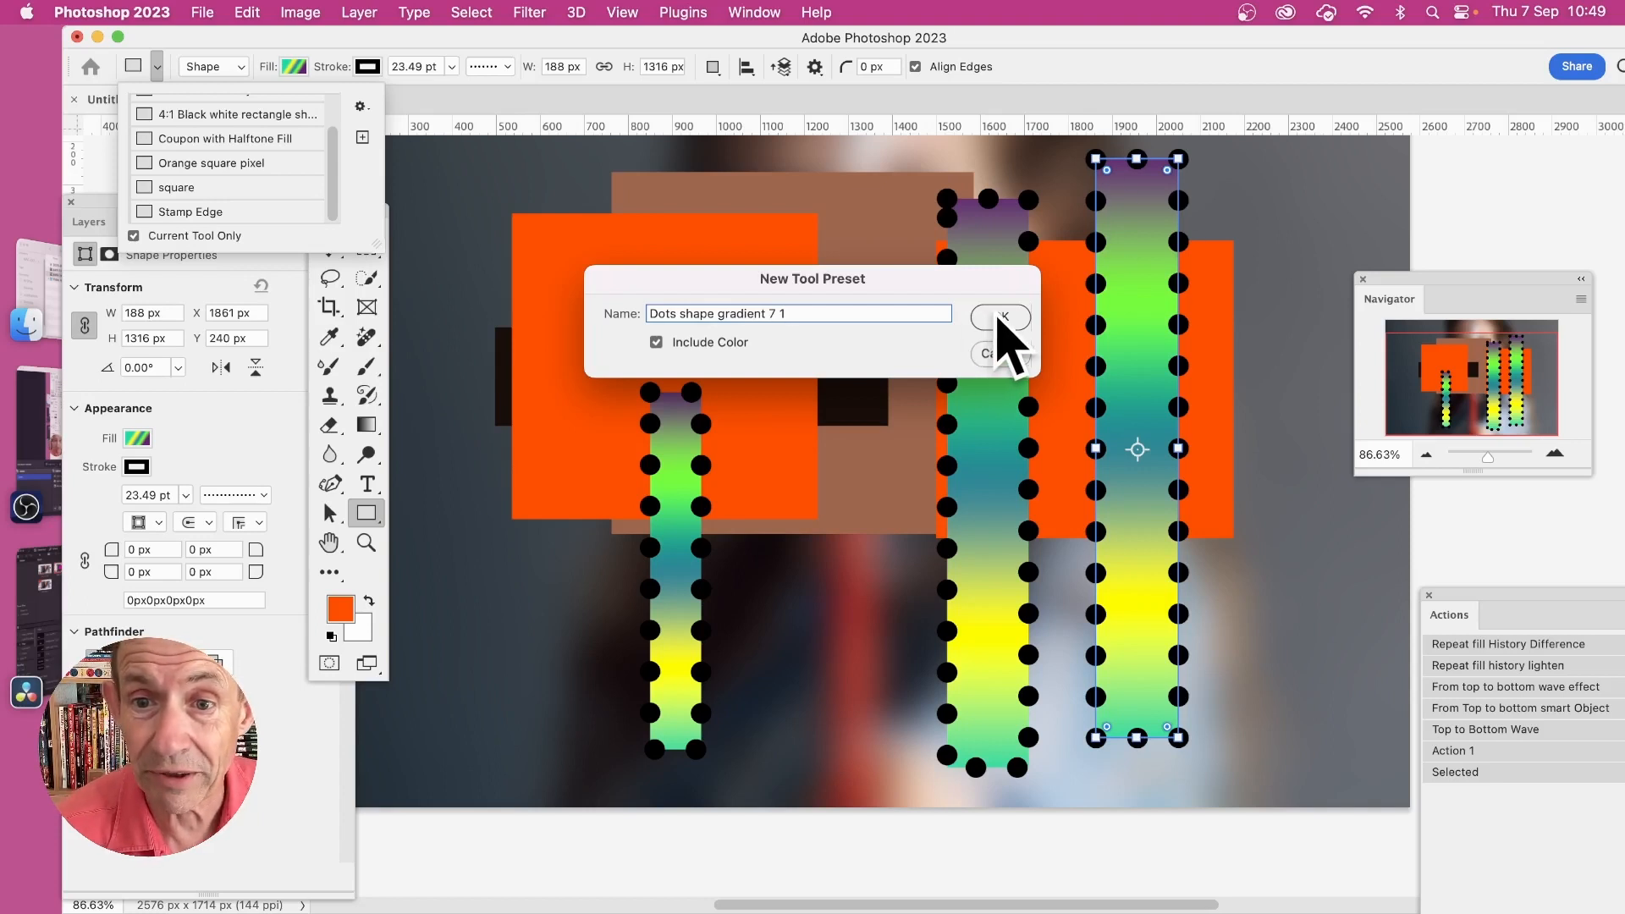
click(982, 315)
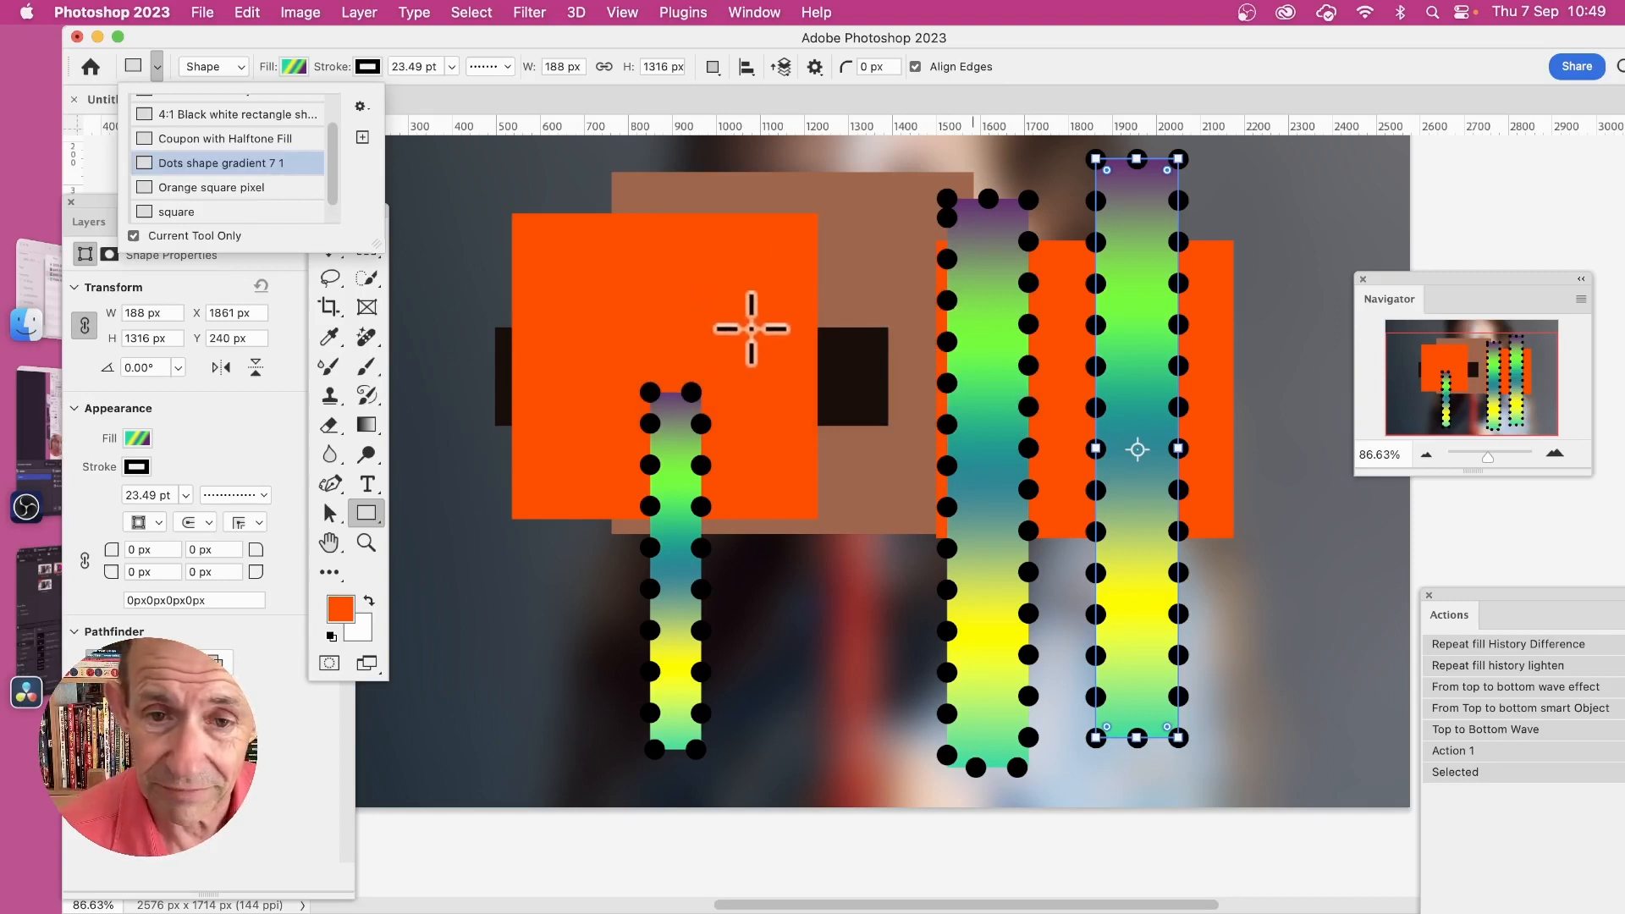
Step: Try the Coupon with Halftone Fill preset, switch to the 4:1 Black white rectangle preset, and draw a horizontal shape about 674 × 169 px
click(215, 136)
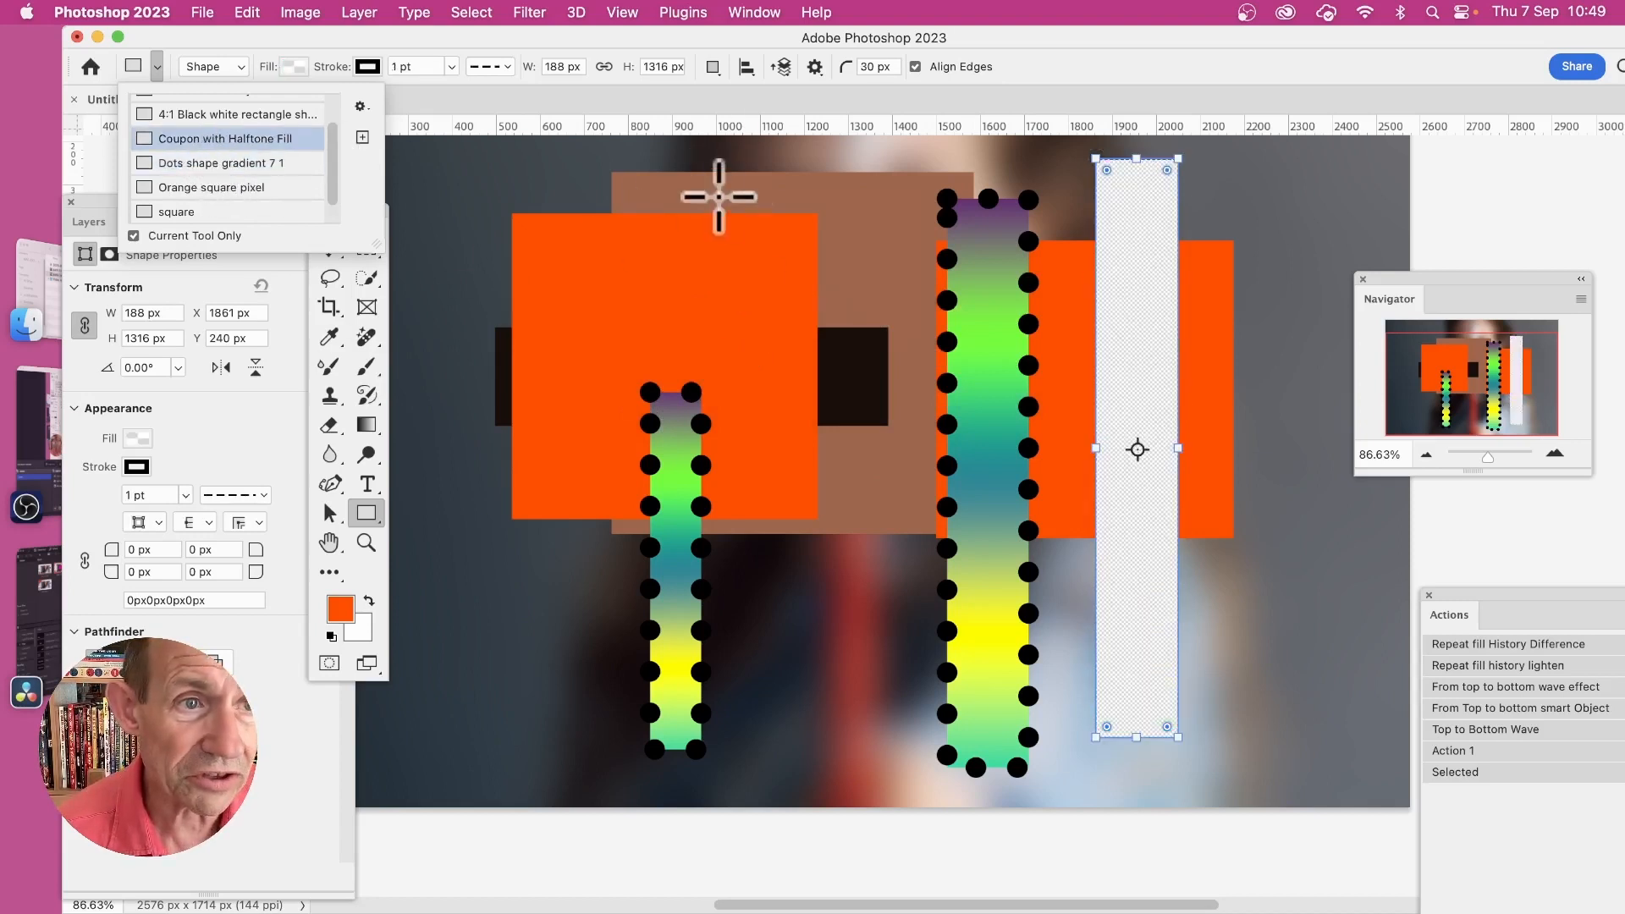
click(188, 115)
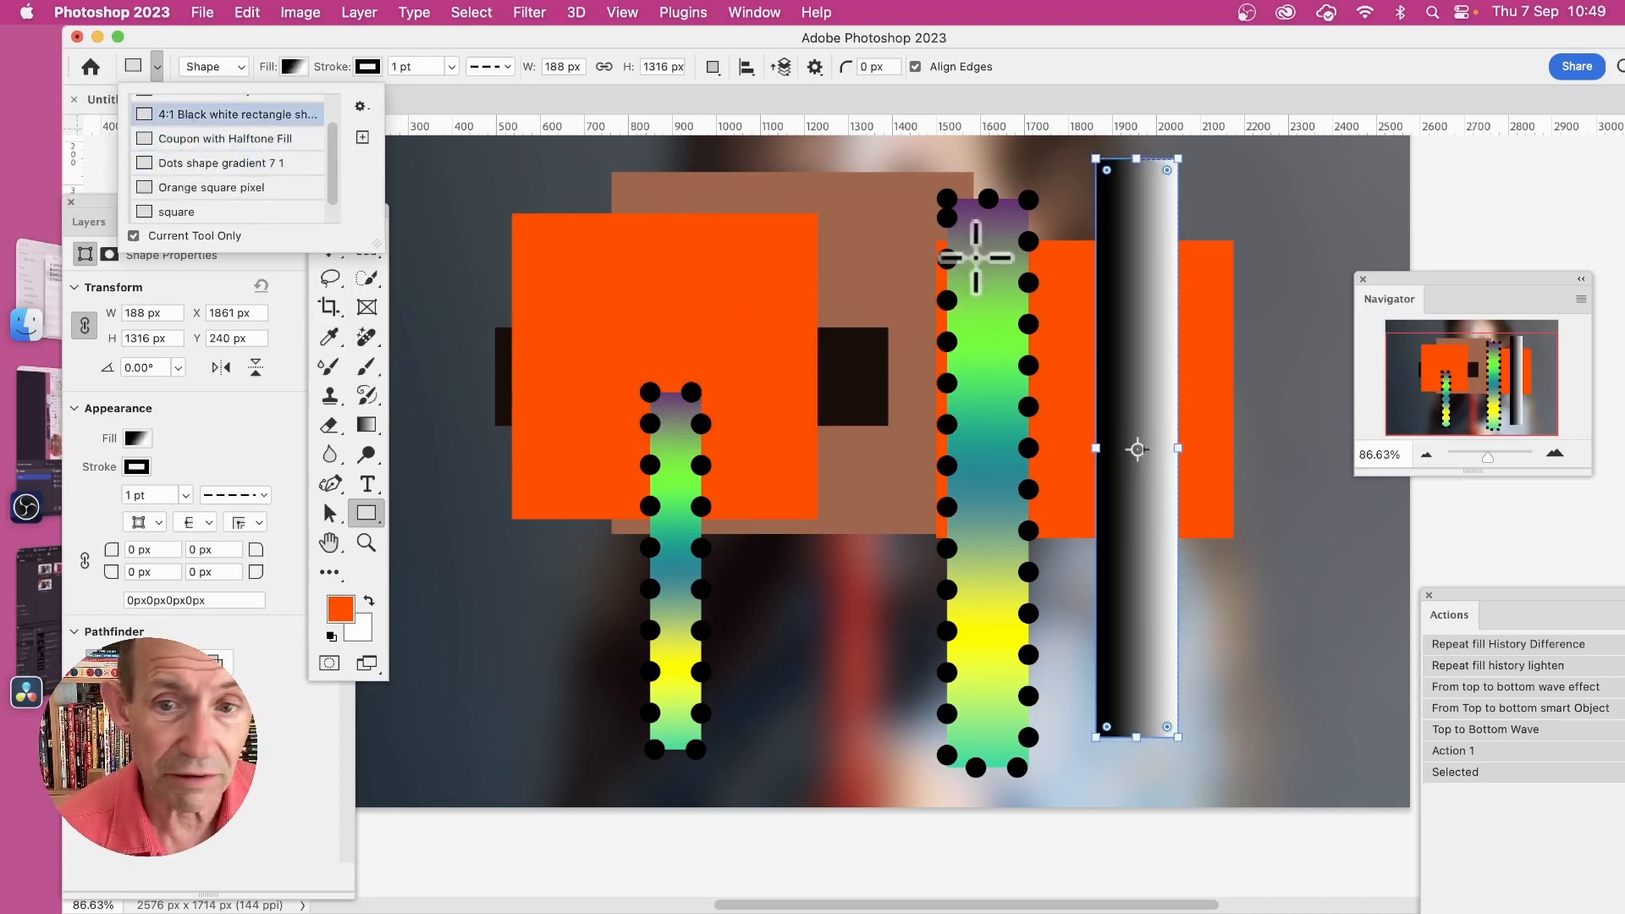
mouse_move(800, 234)
mouse_down()
mouse_move(860, 424)
mouse_move(1094, 737)
mouse_up()
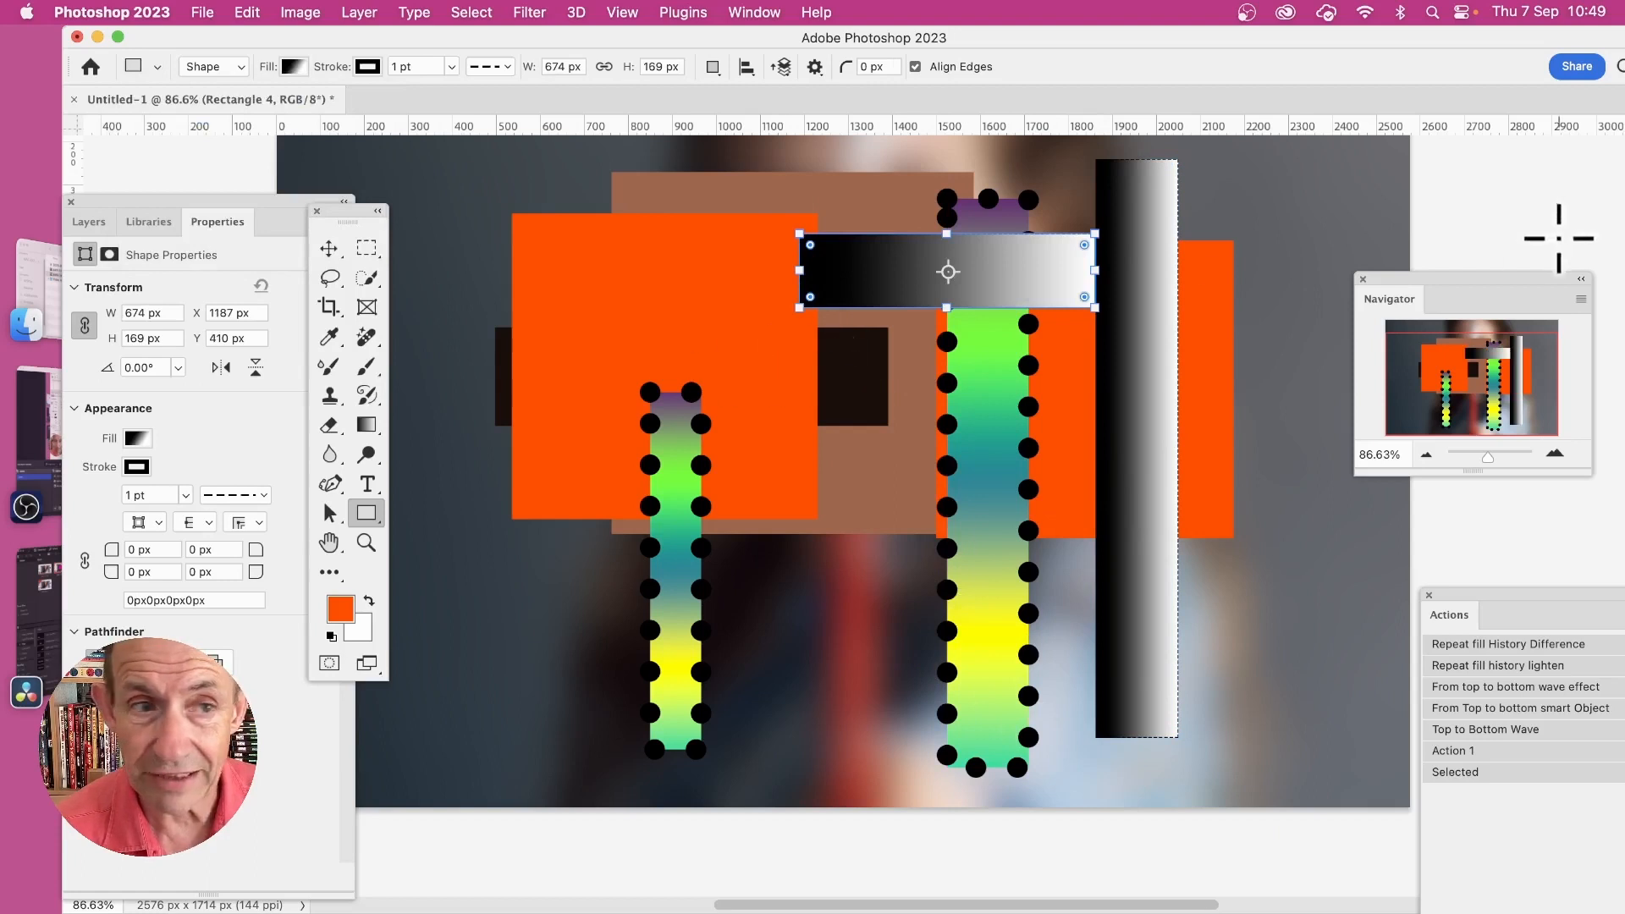
Step: Apply the Dots shape gradient 7 1 preset to the horizontal shape and draw three more tall dotted shapes across the image's left half
click(157, 67)
scroll(222, 146, down, 2)
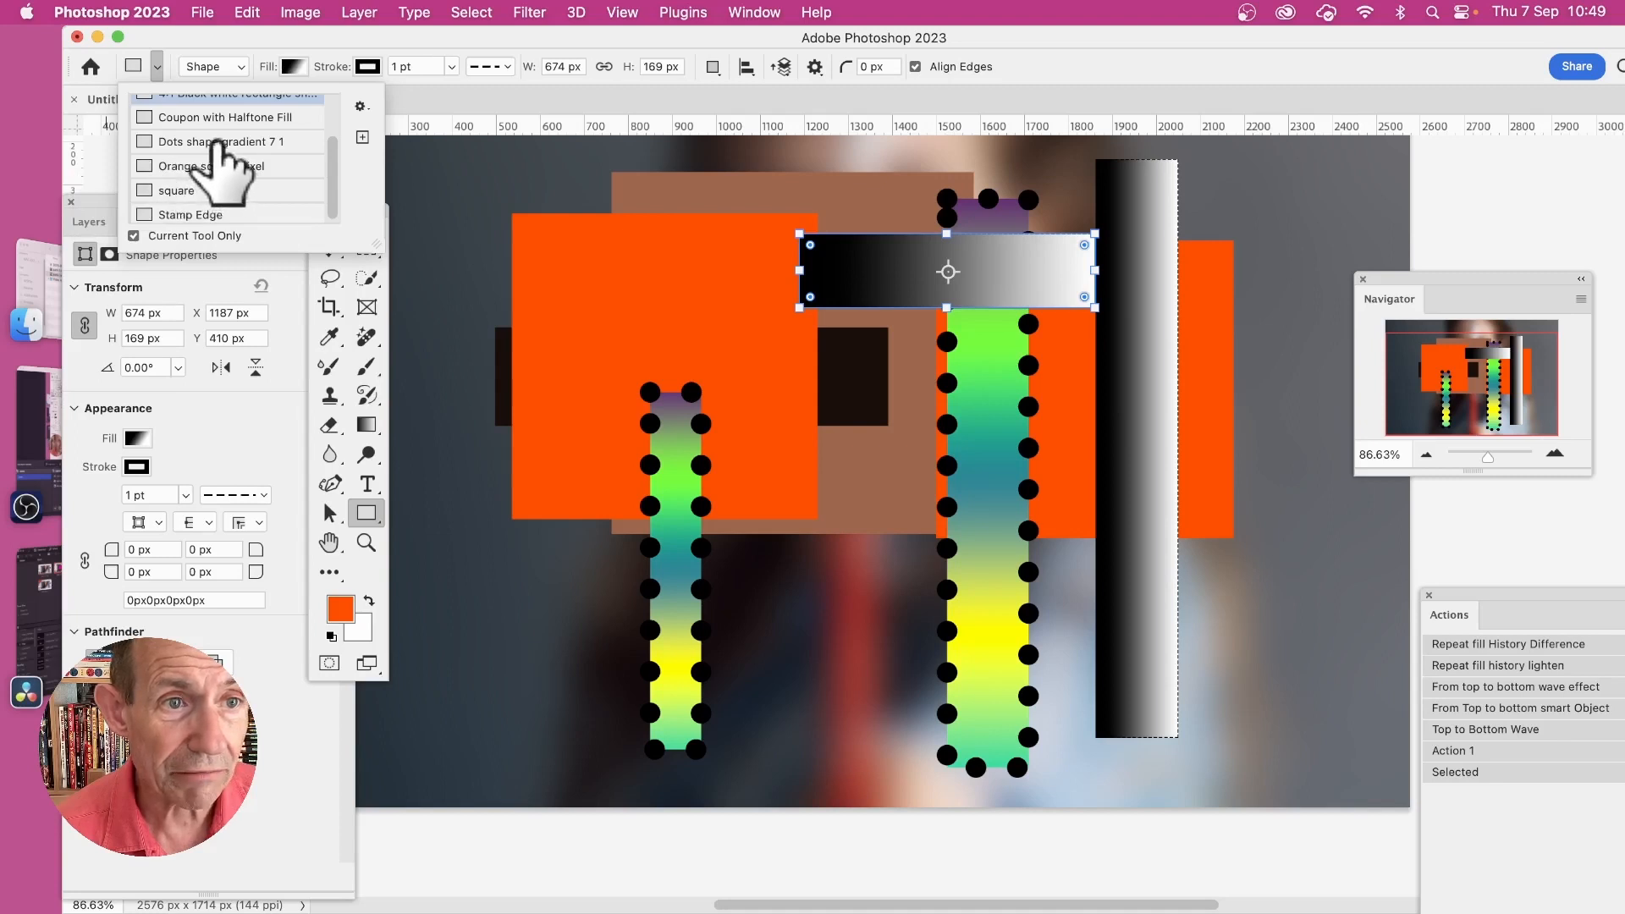
click(216, 142)
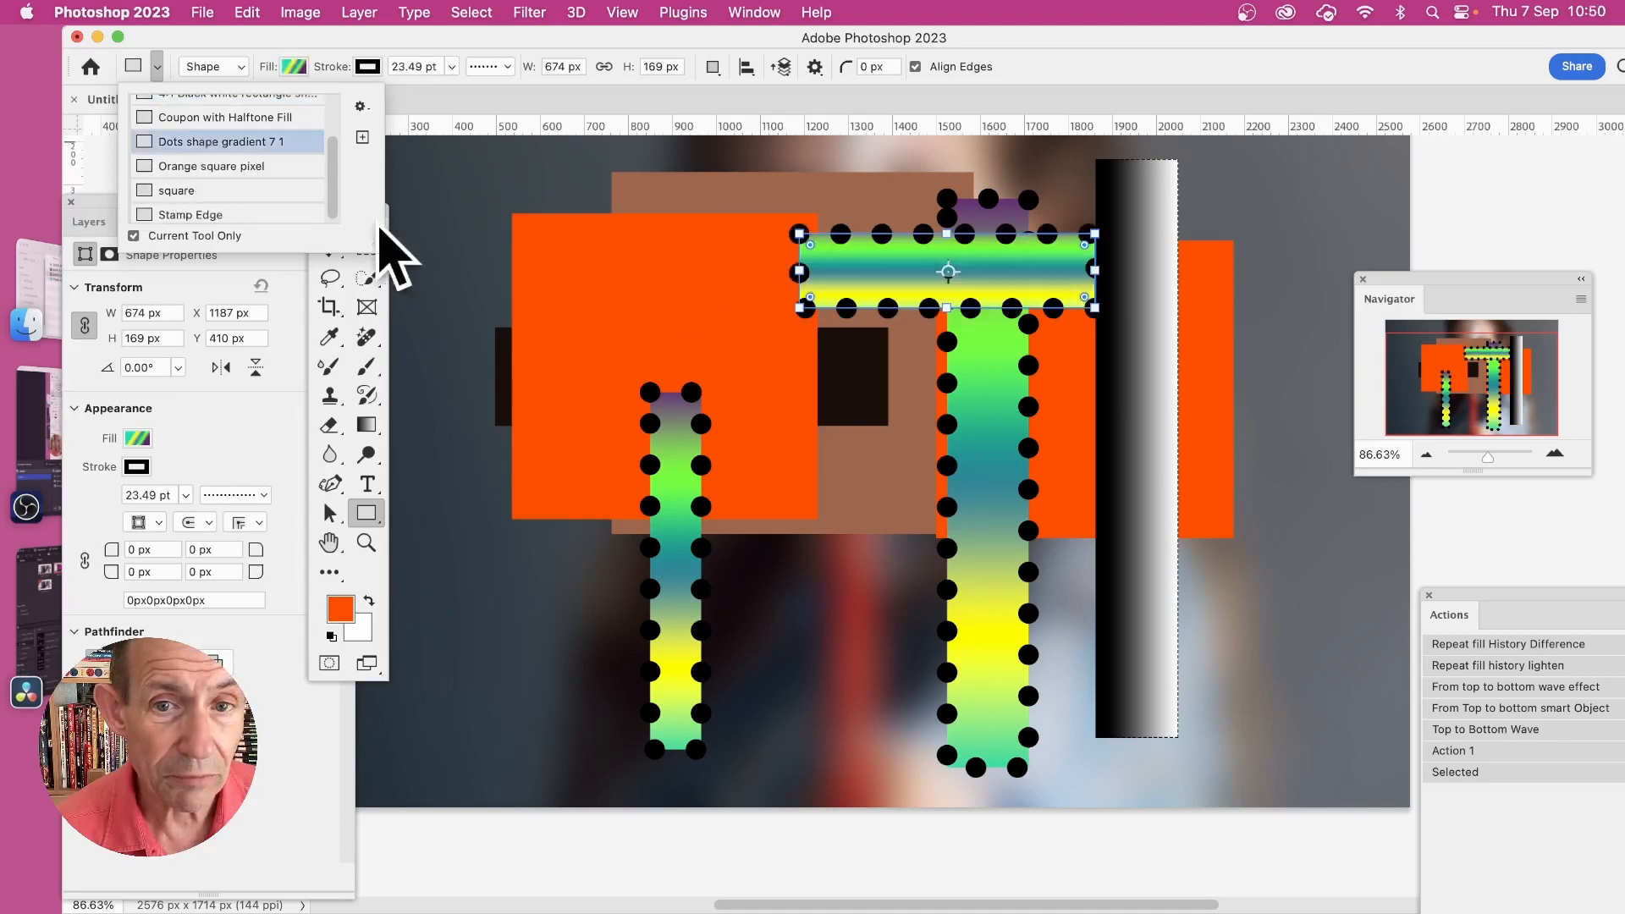
click(439, 160)
mouse_move(439, 159)
mouse_down()
mouse_move(671, 708)
mouse_move(519, 687)
mouse_up()
drag(581, 224, 684, 444)
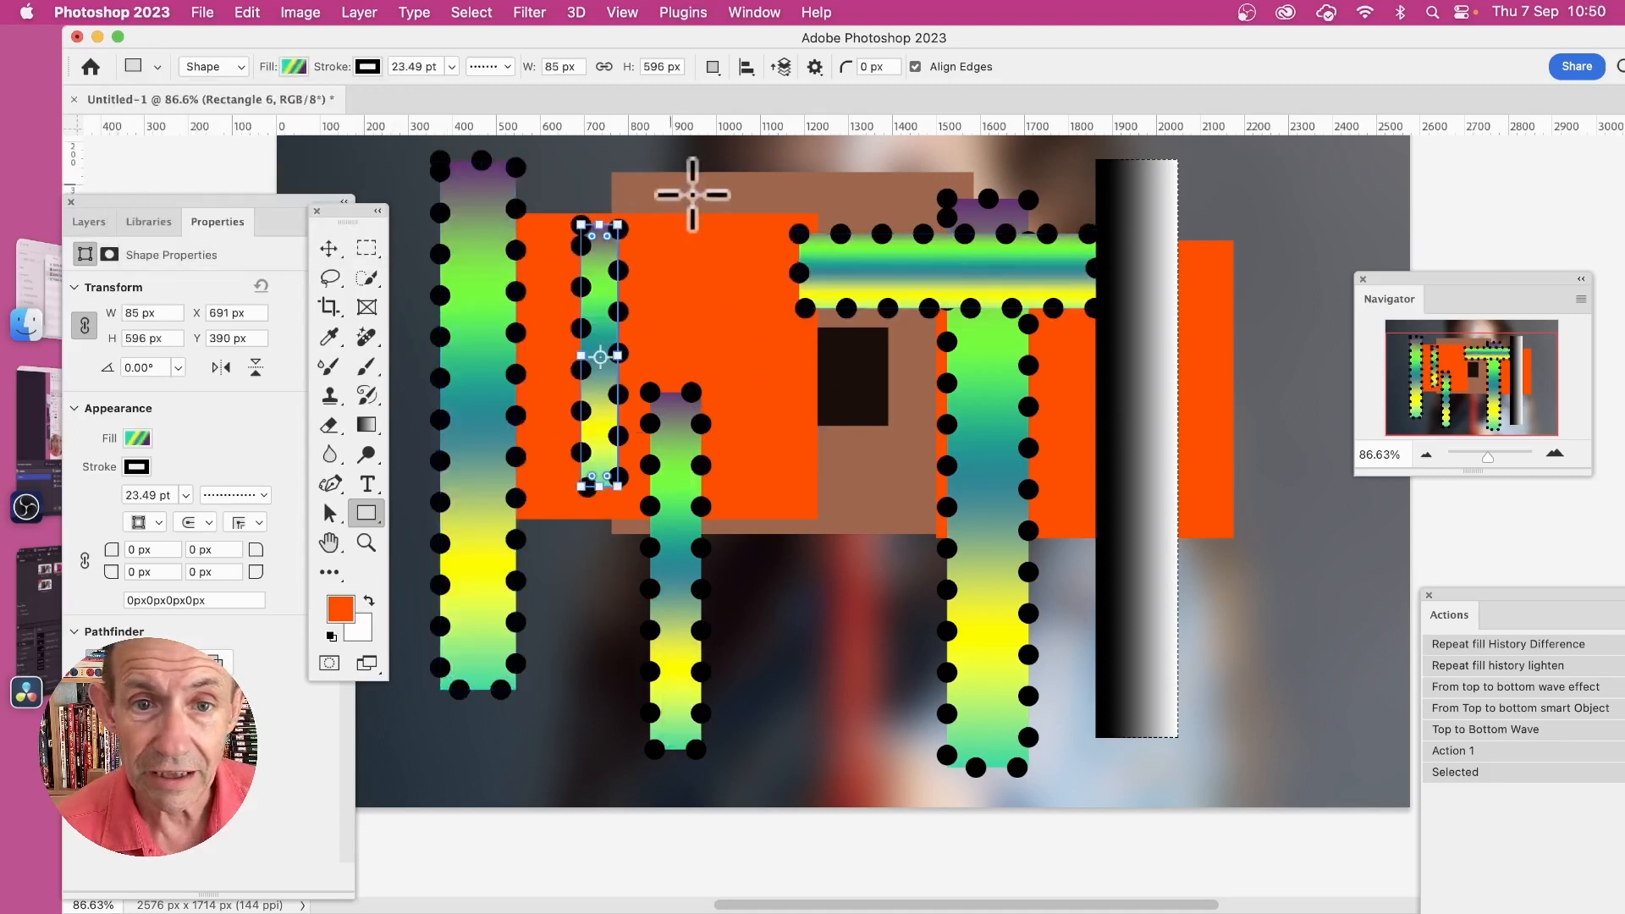
drag(699, 197, 849, 468)
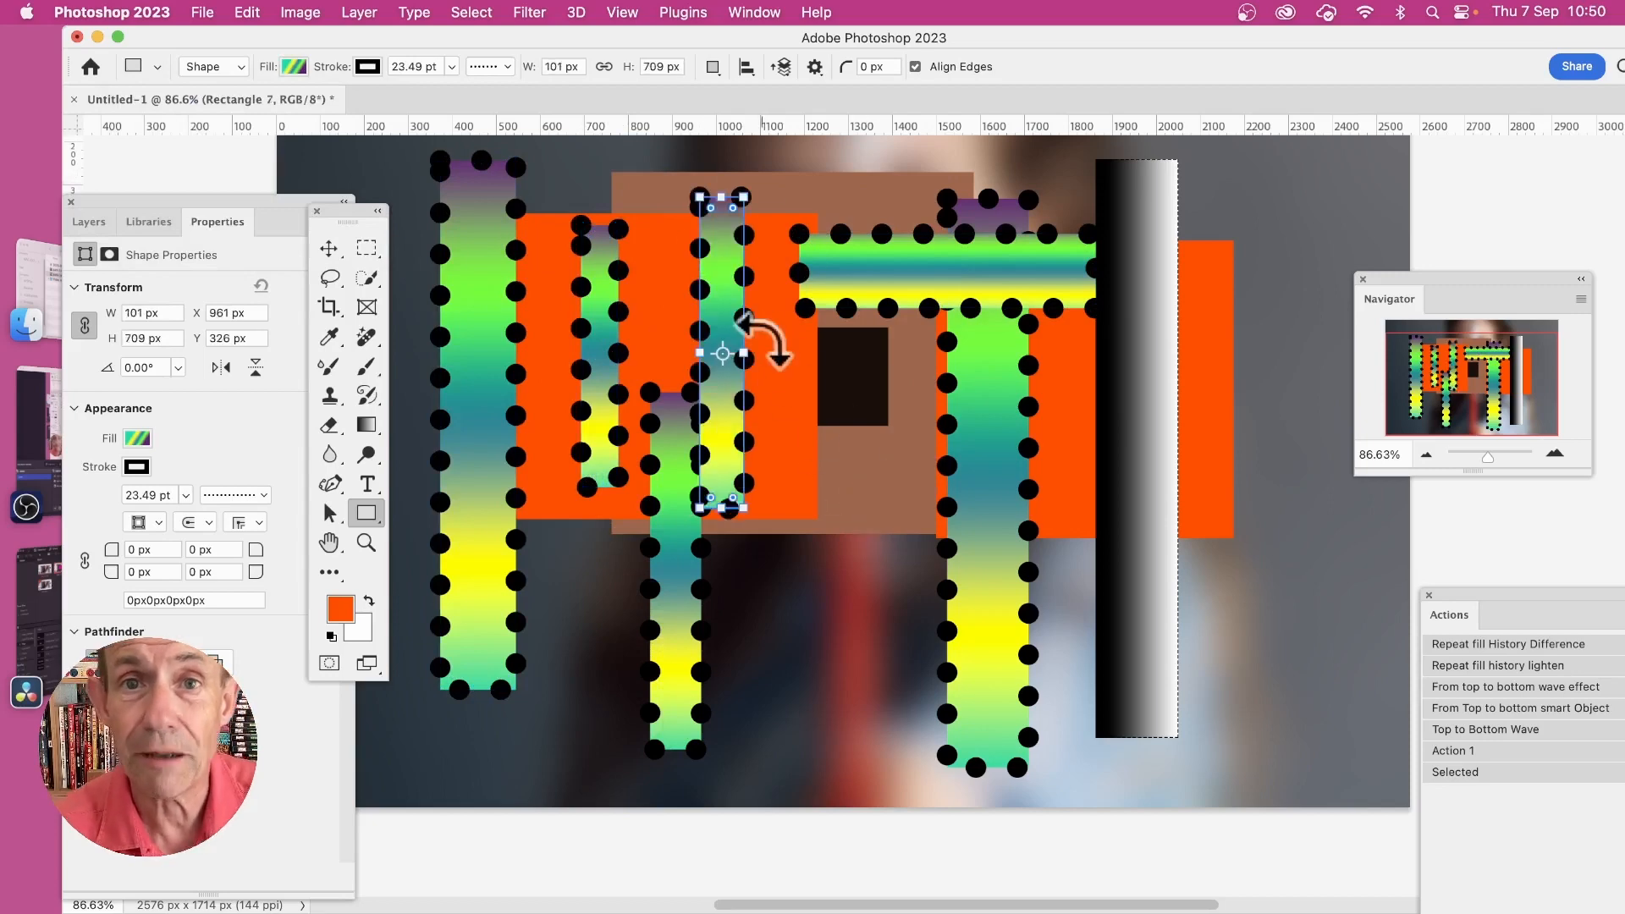